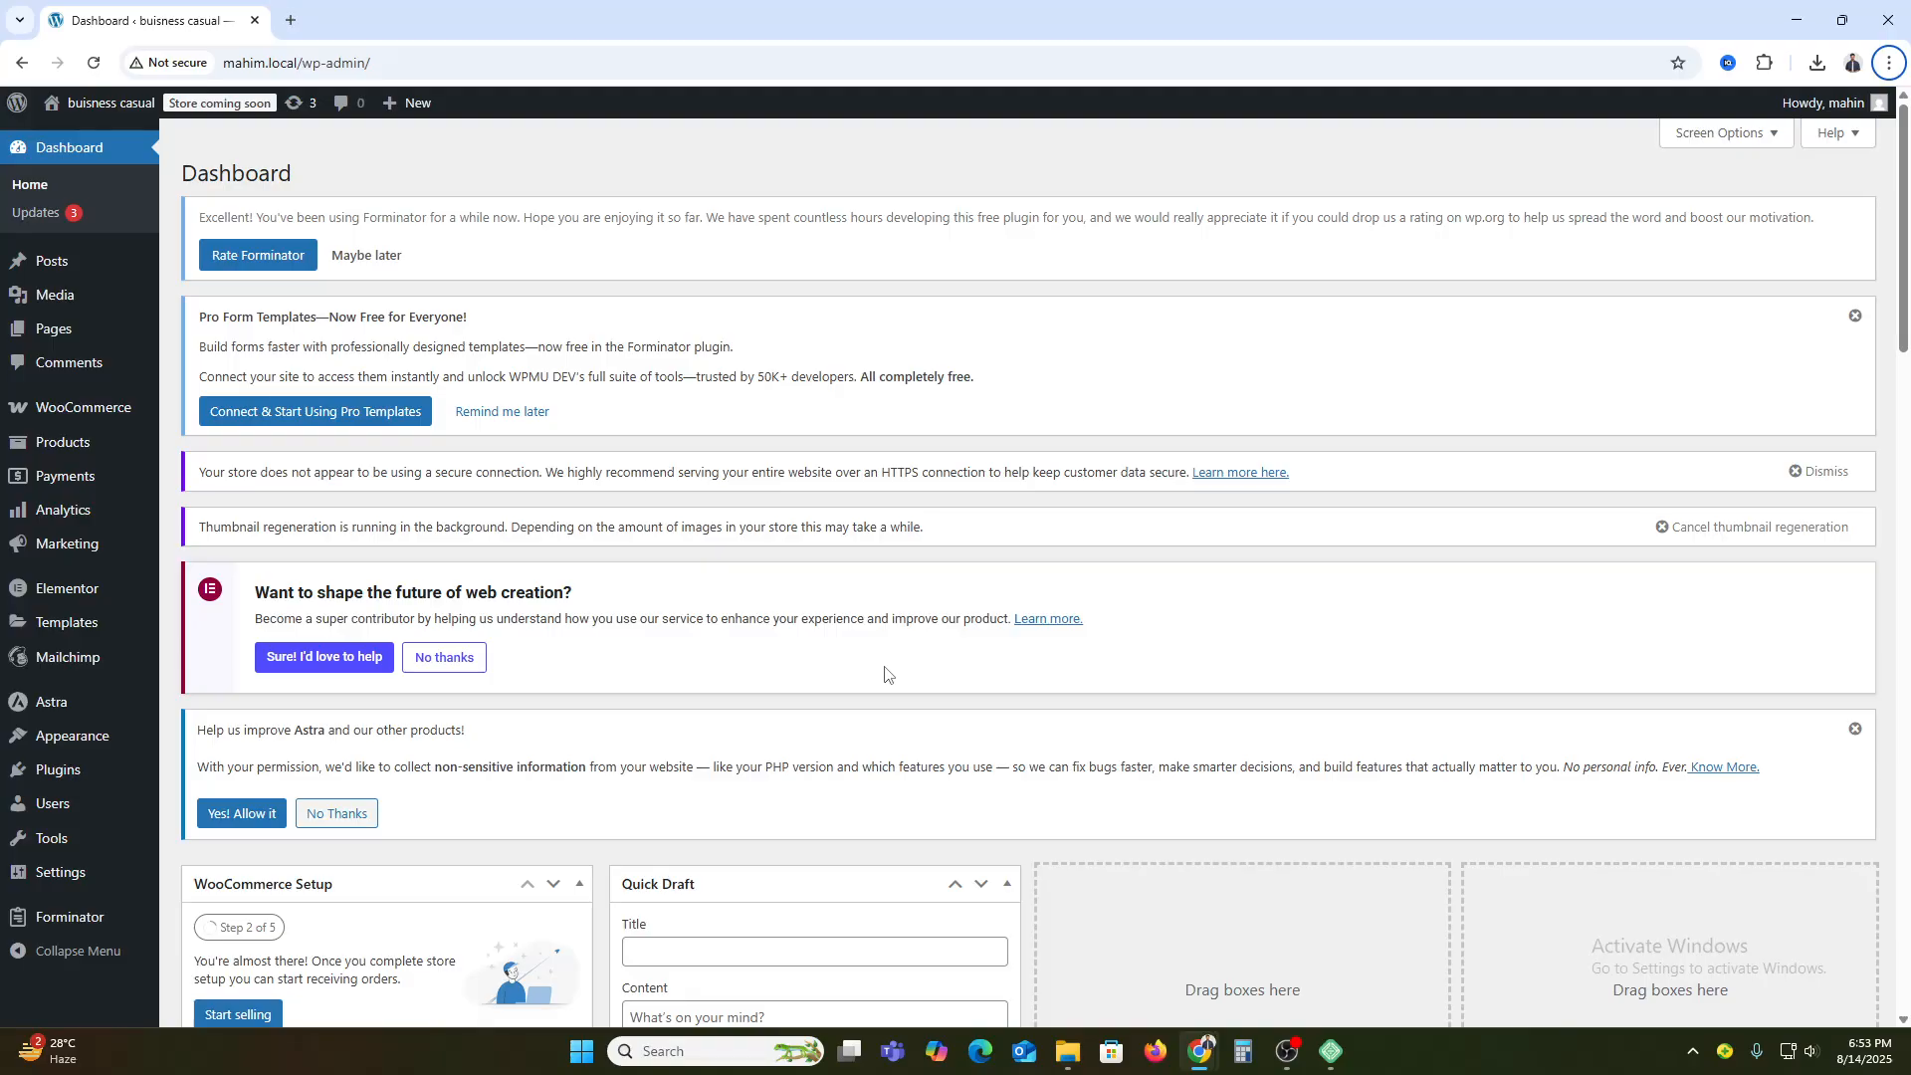
- Start adding a new physical product in the WooCommerce store
mouse_move(51, 421)
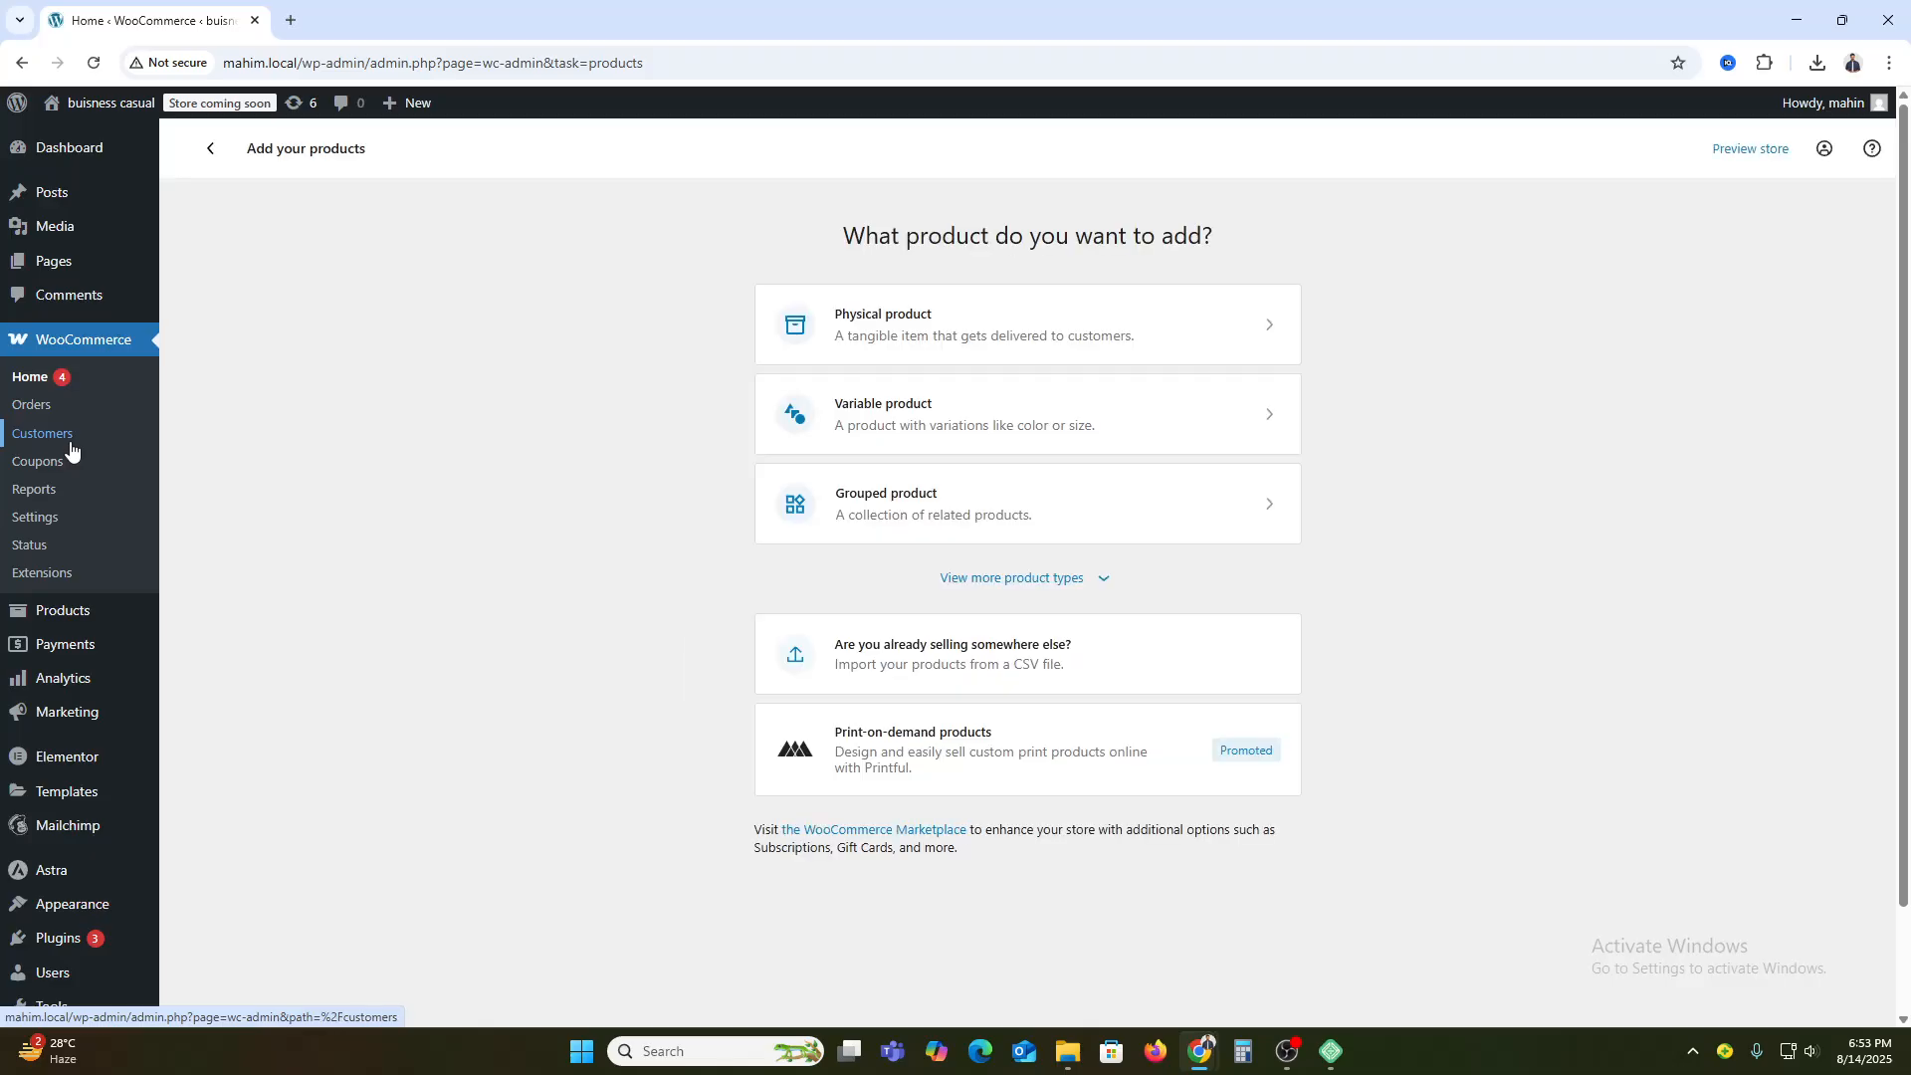
left_click(998, 338)
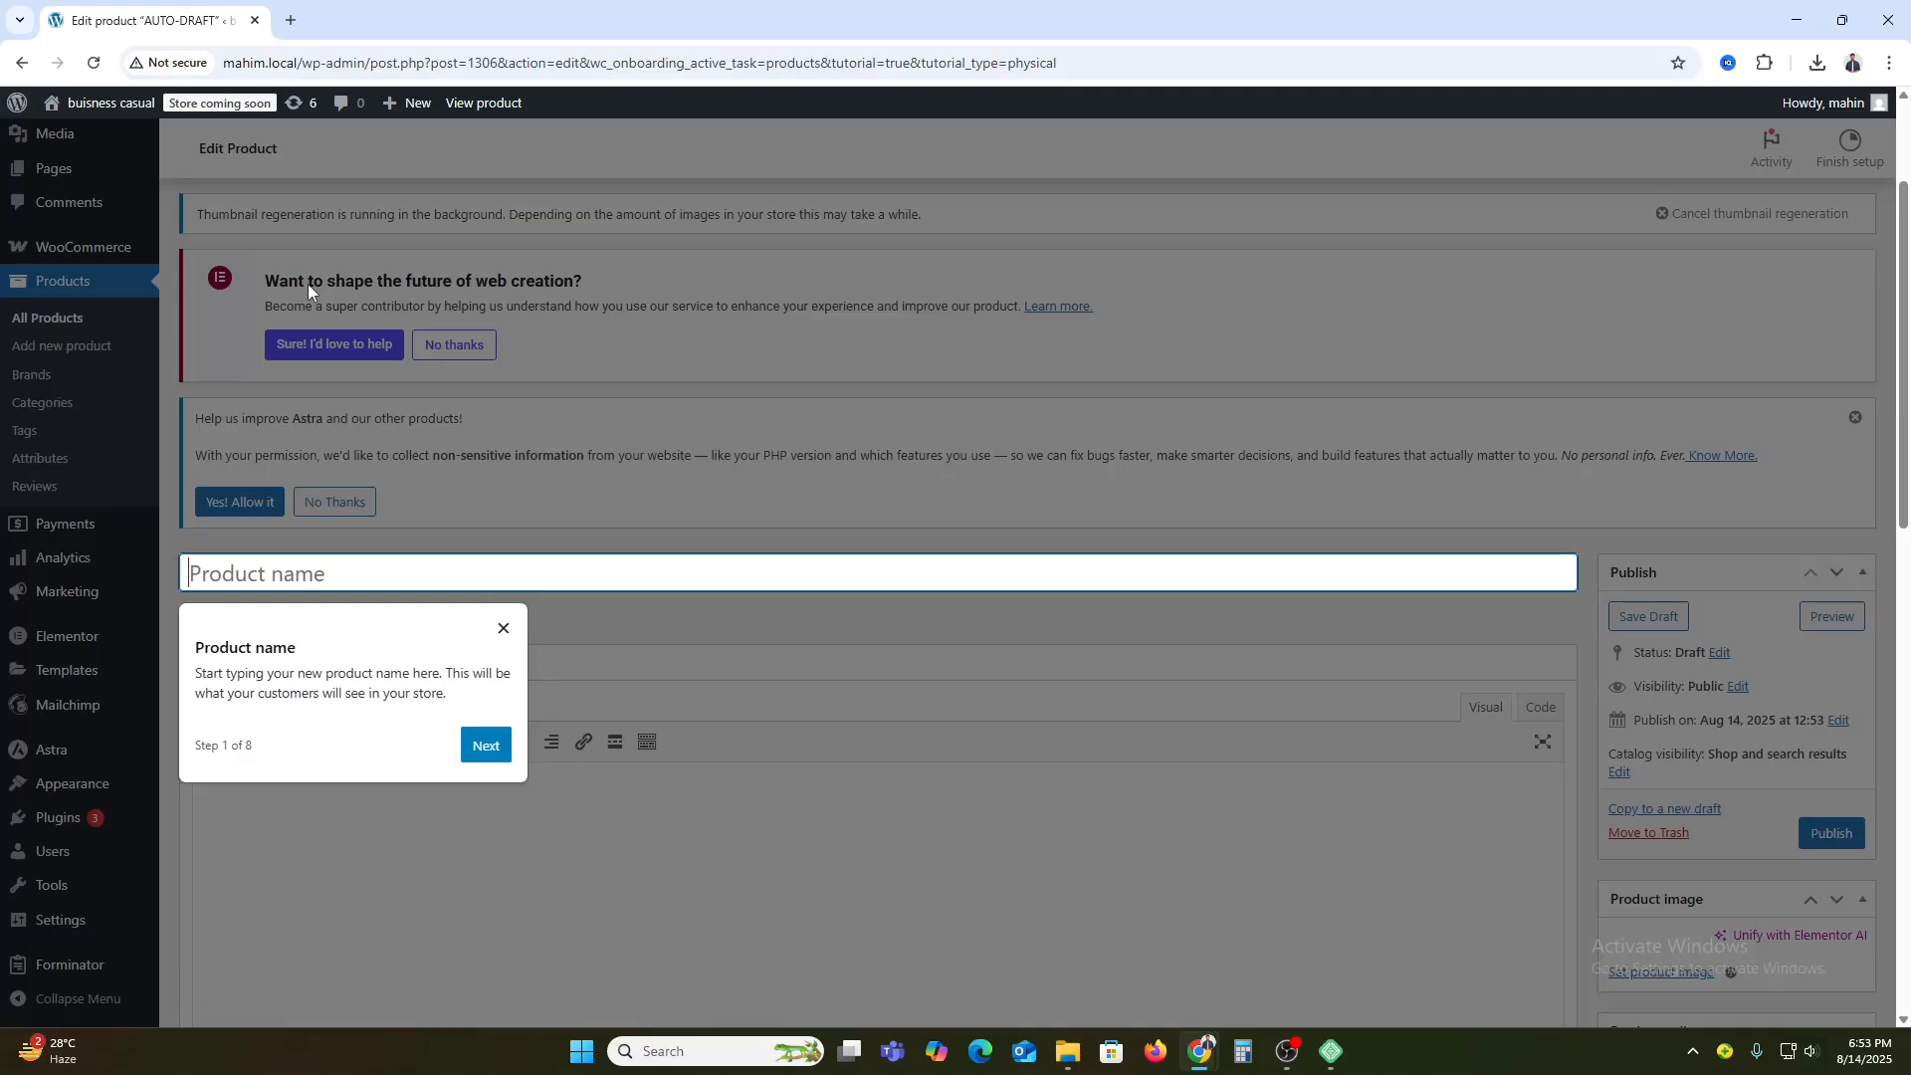
- Search the web for alibaba in a new browser tab and open the Alibaba.com website
left_click(292, 16)
type("al")
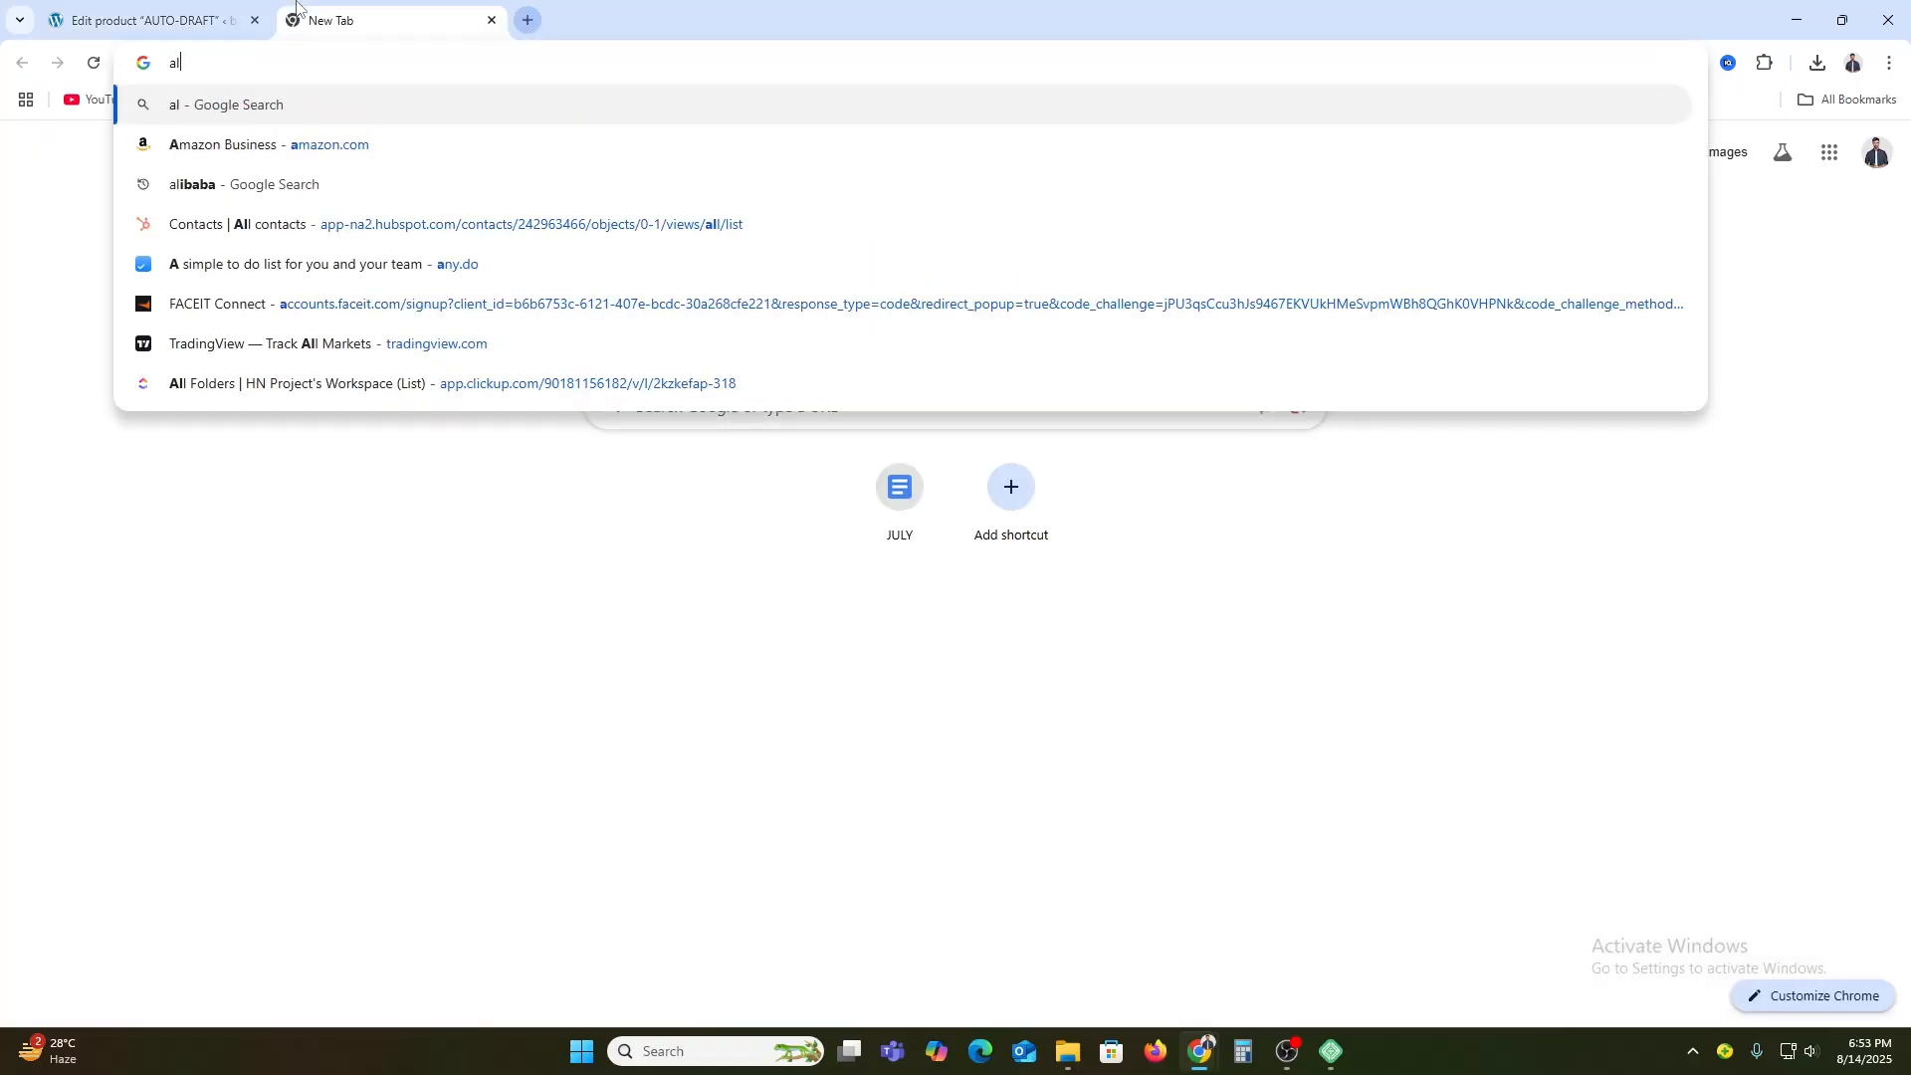
type("i")
key("Down")
key("Down")
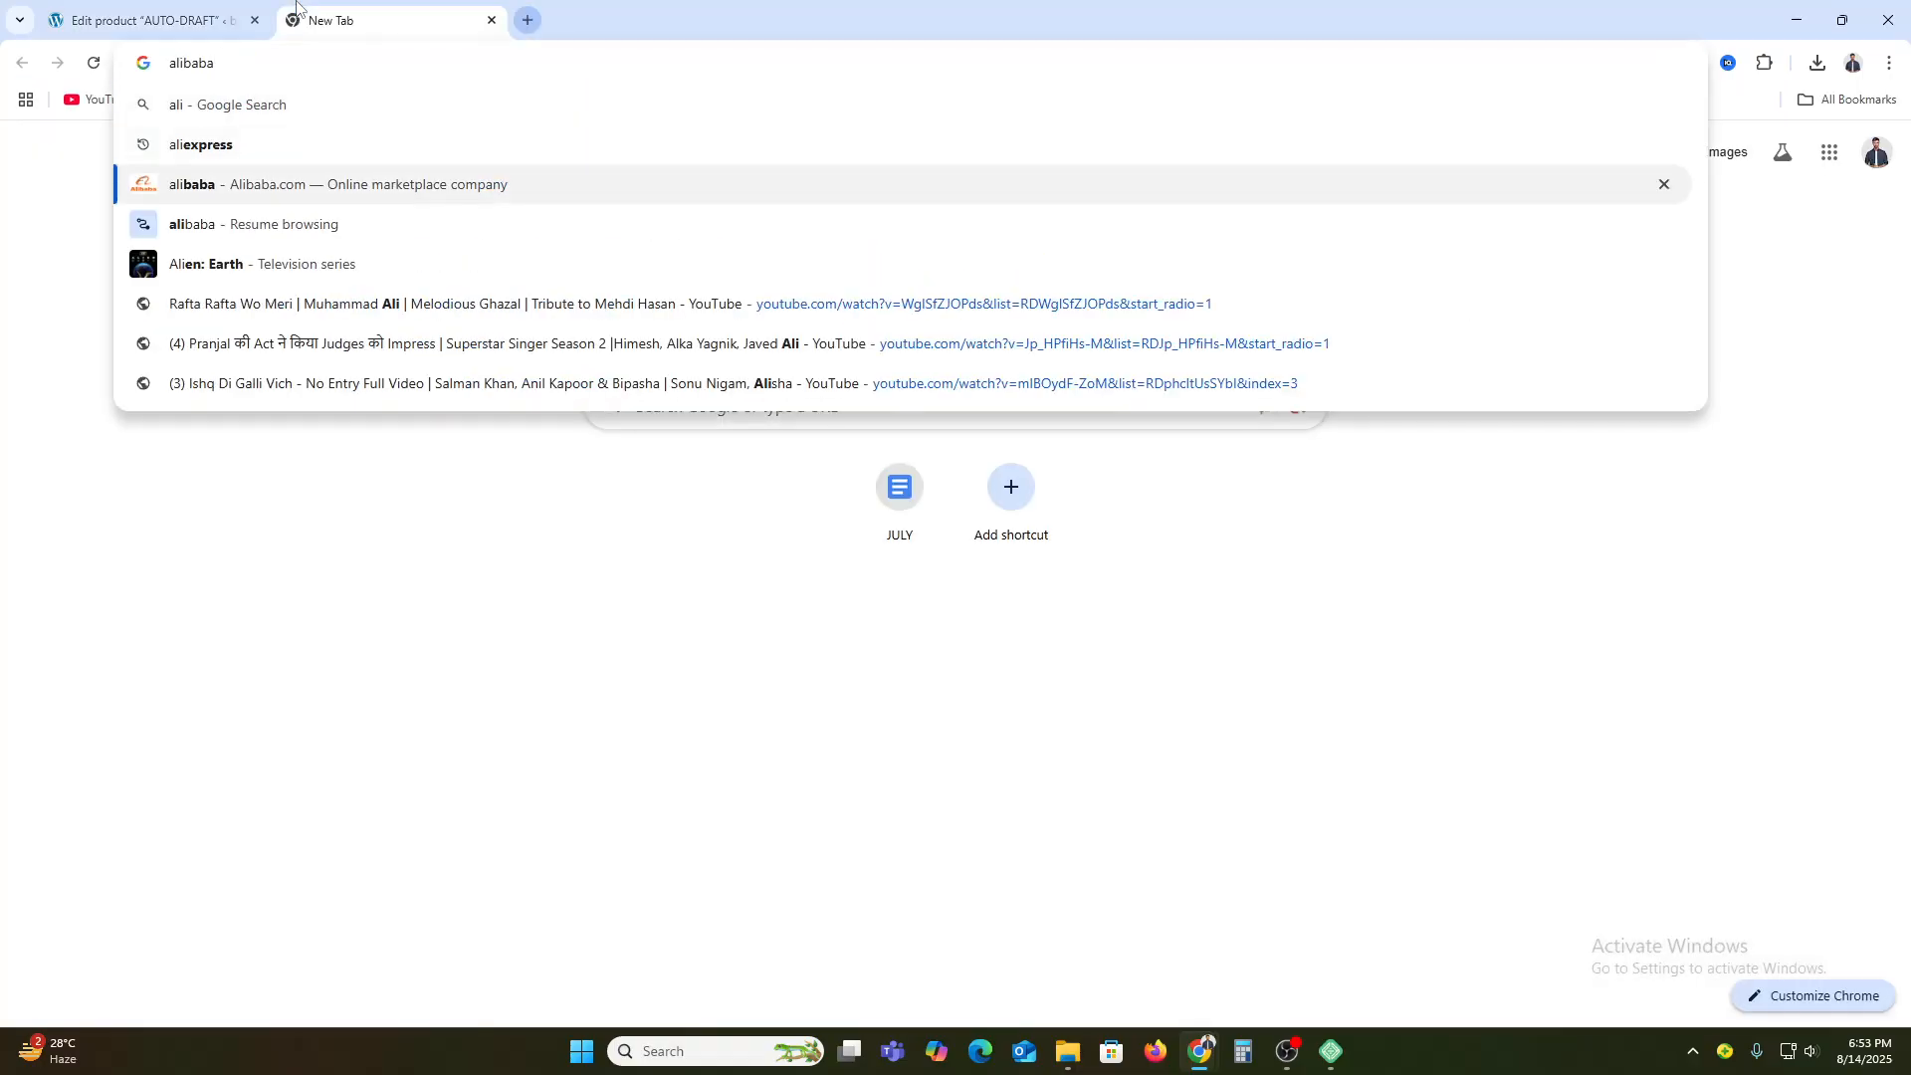
key("Return")
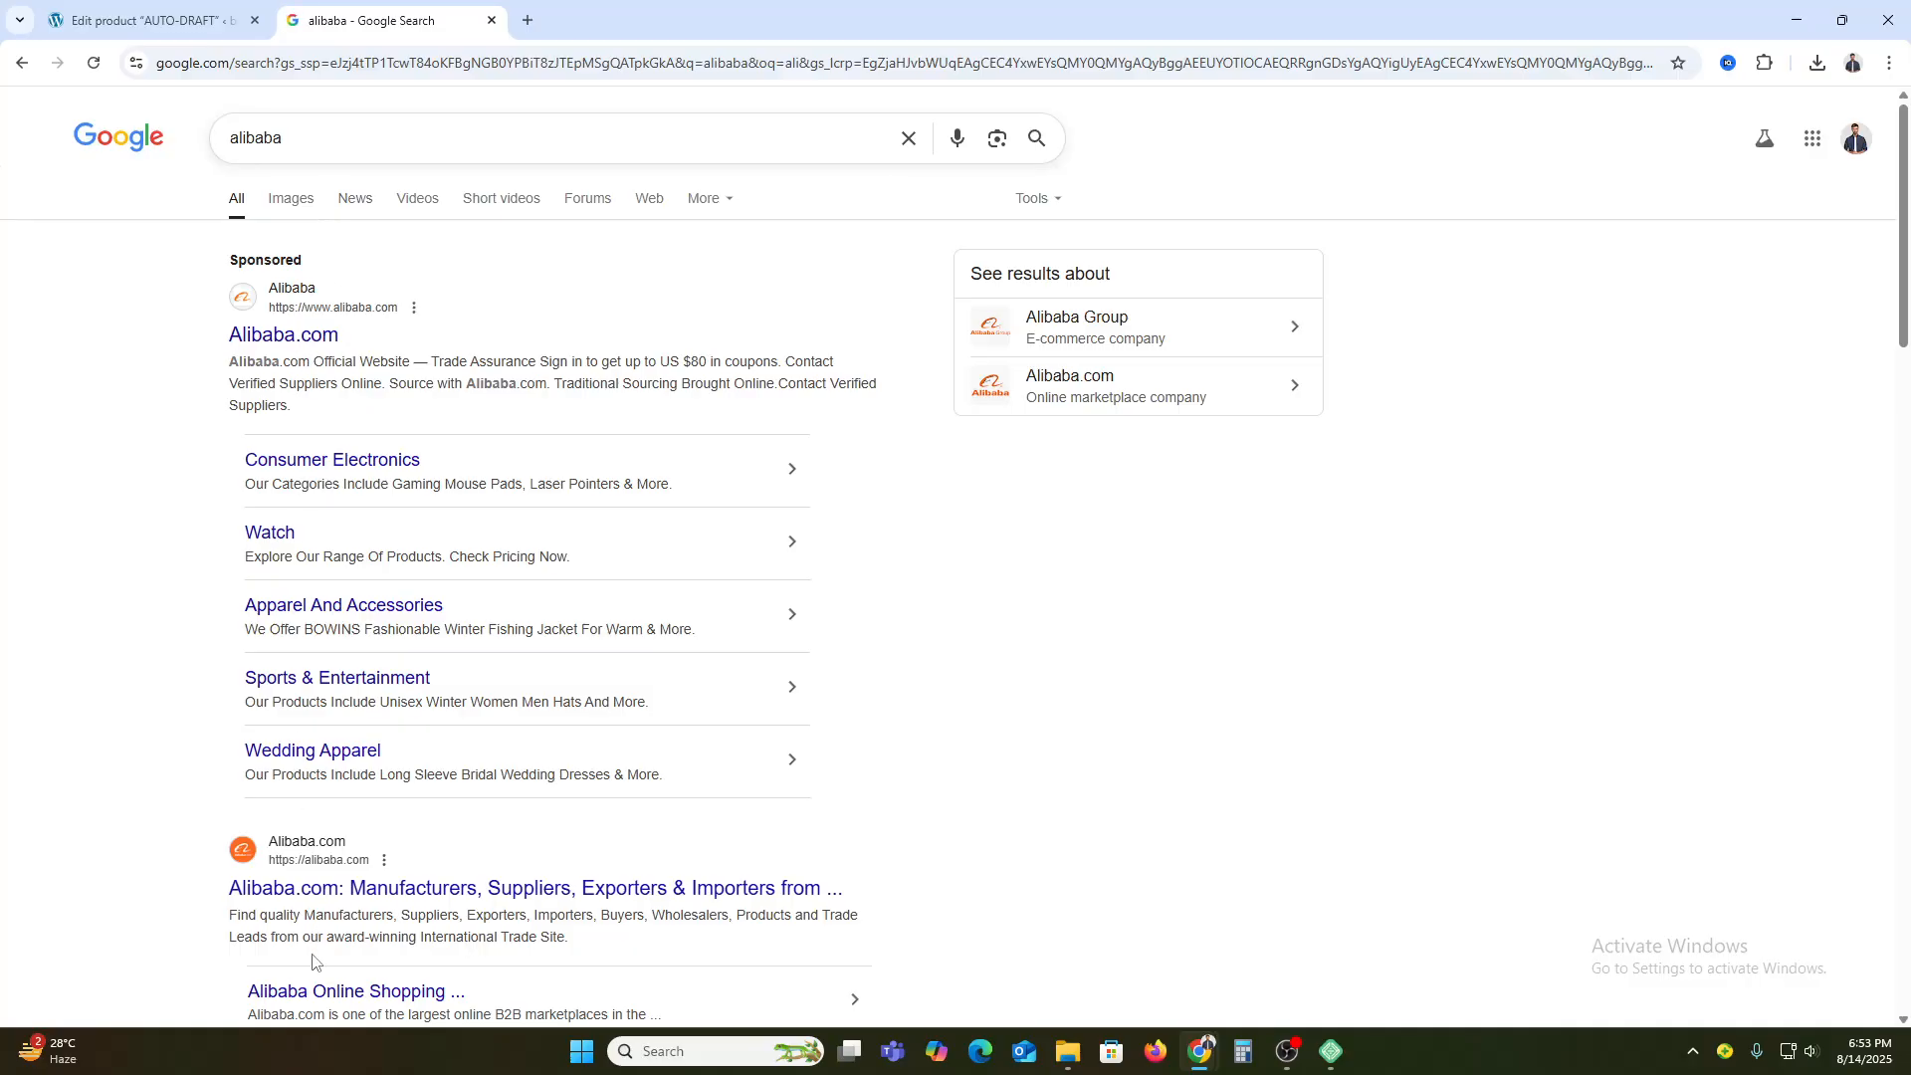
left_click(339, 892)
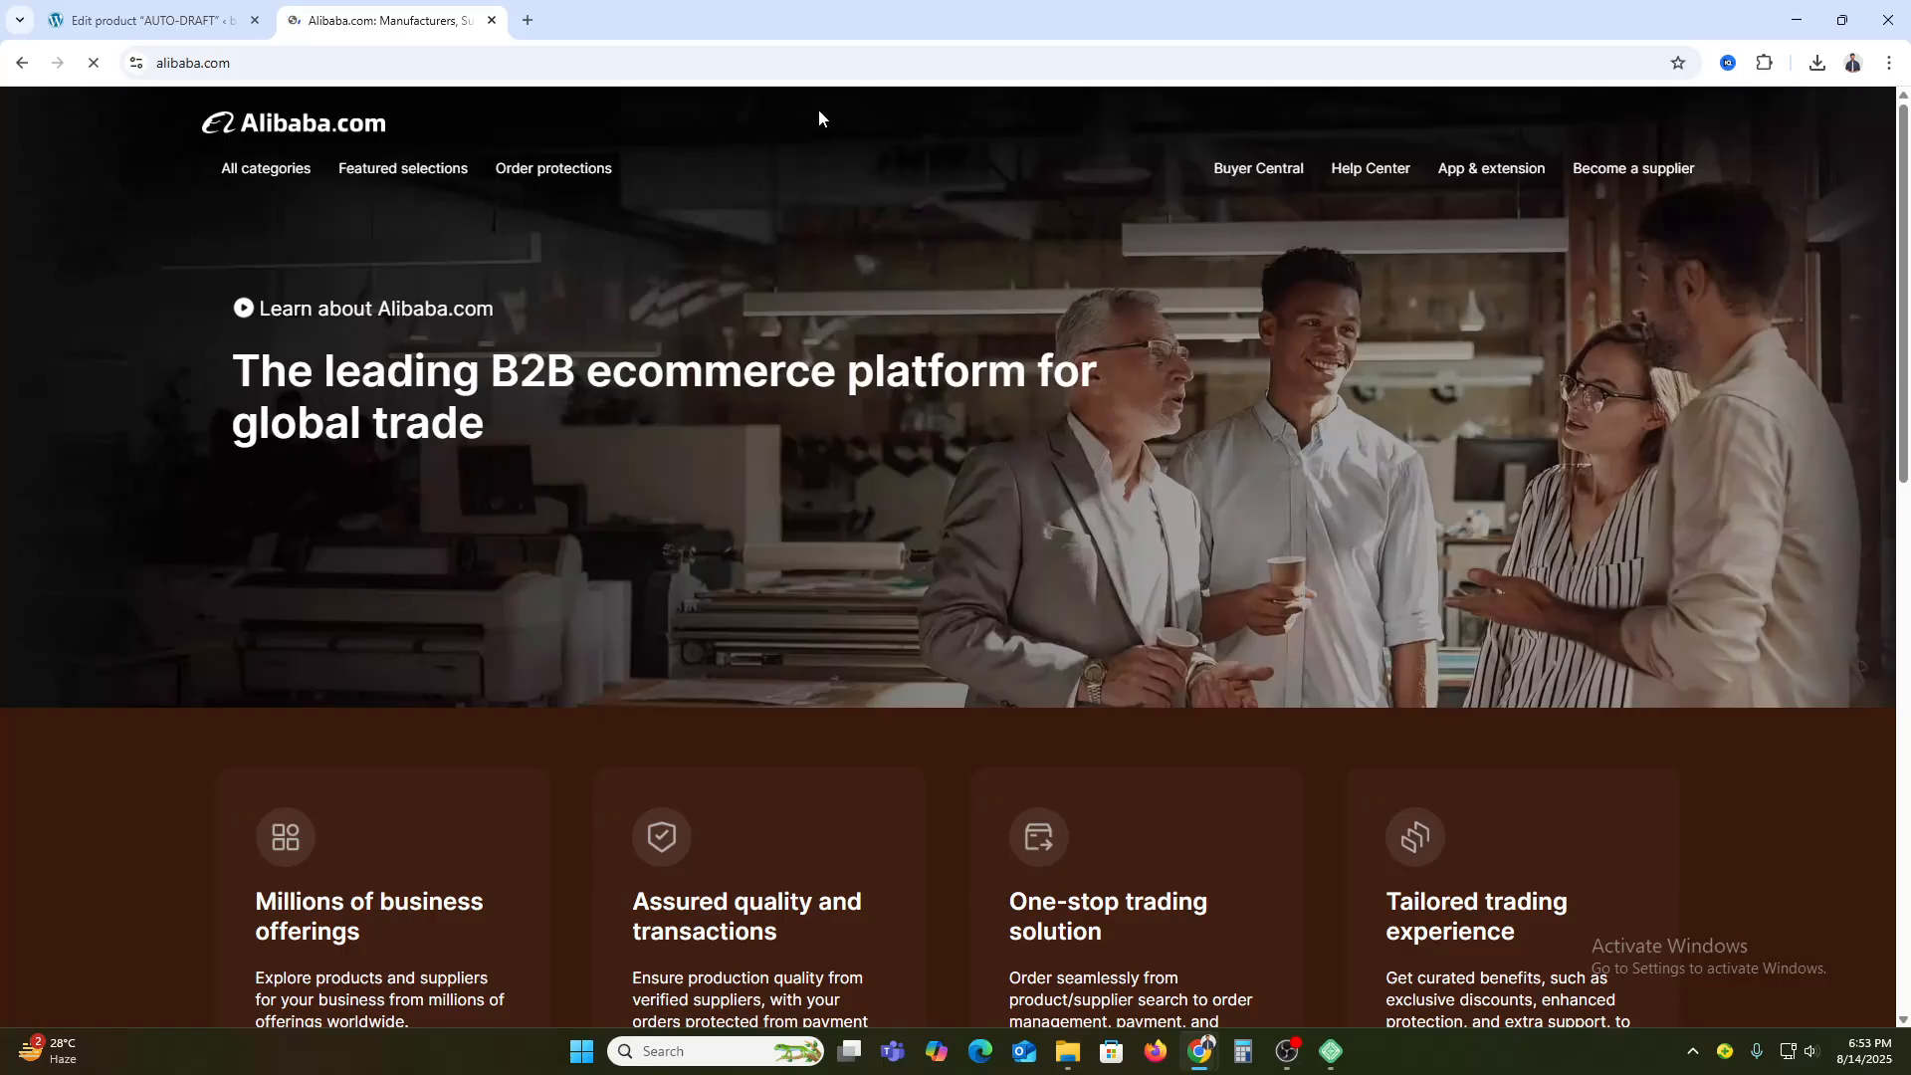
- Search for aliexpress in another new tab, open the AliExpress website and close the Alibaba tab
left_click(528, 20)
type("ali")
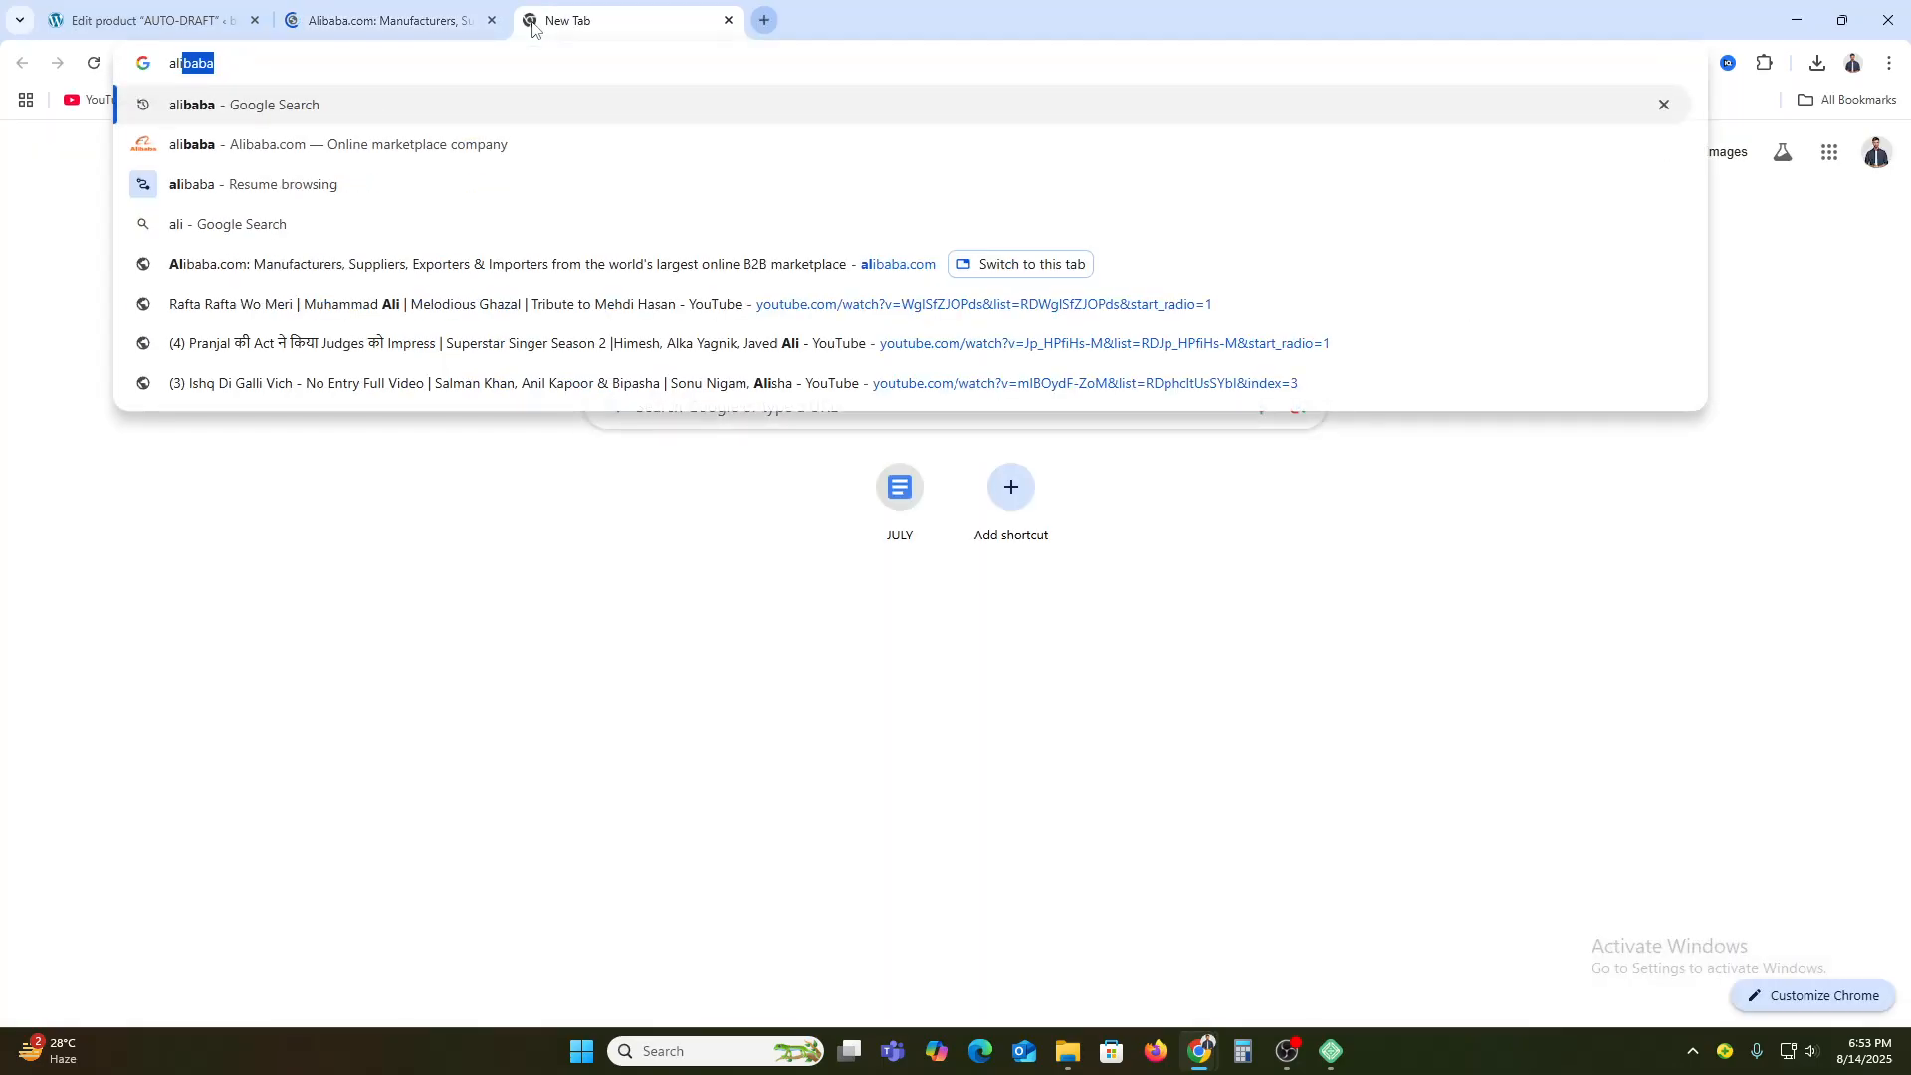
type("express")
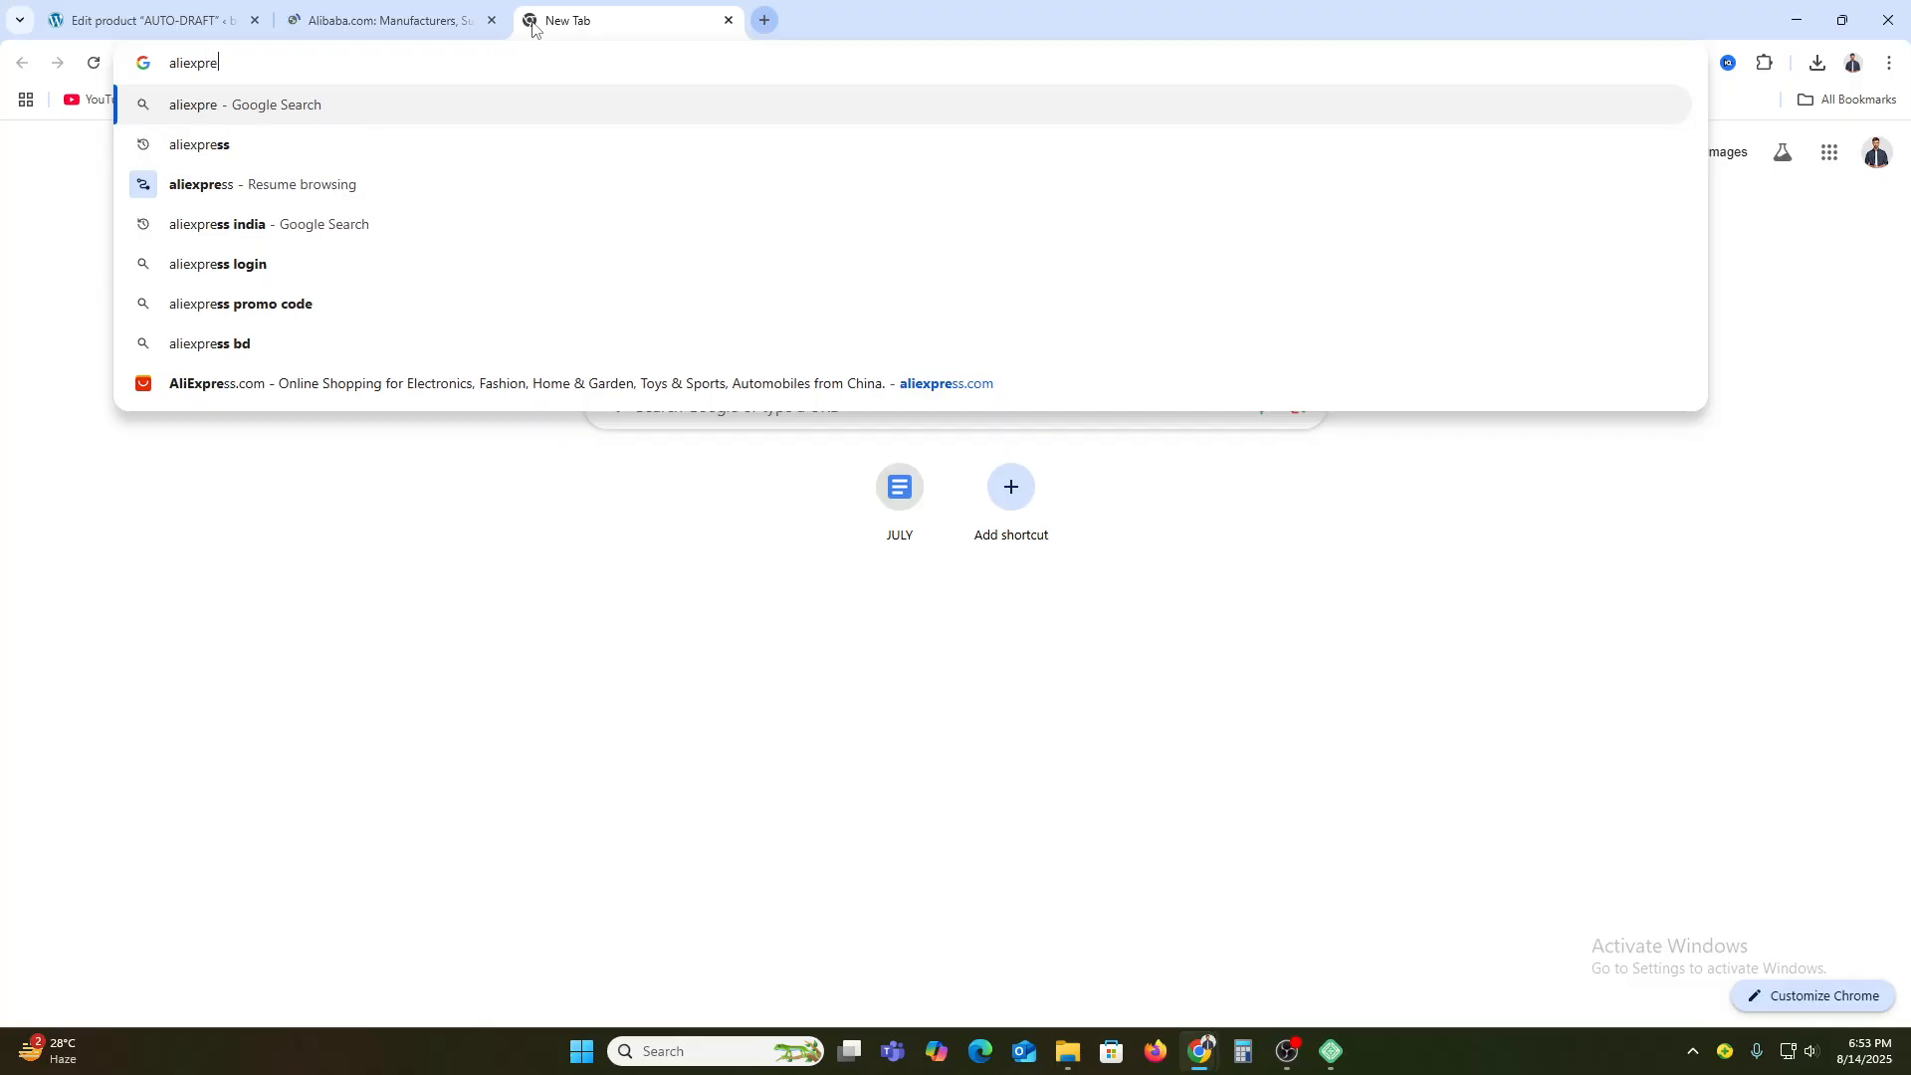
key("Return")
left_click(491, 20)
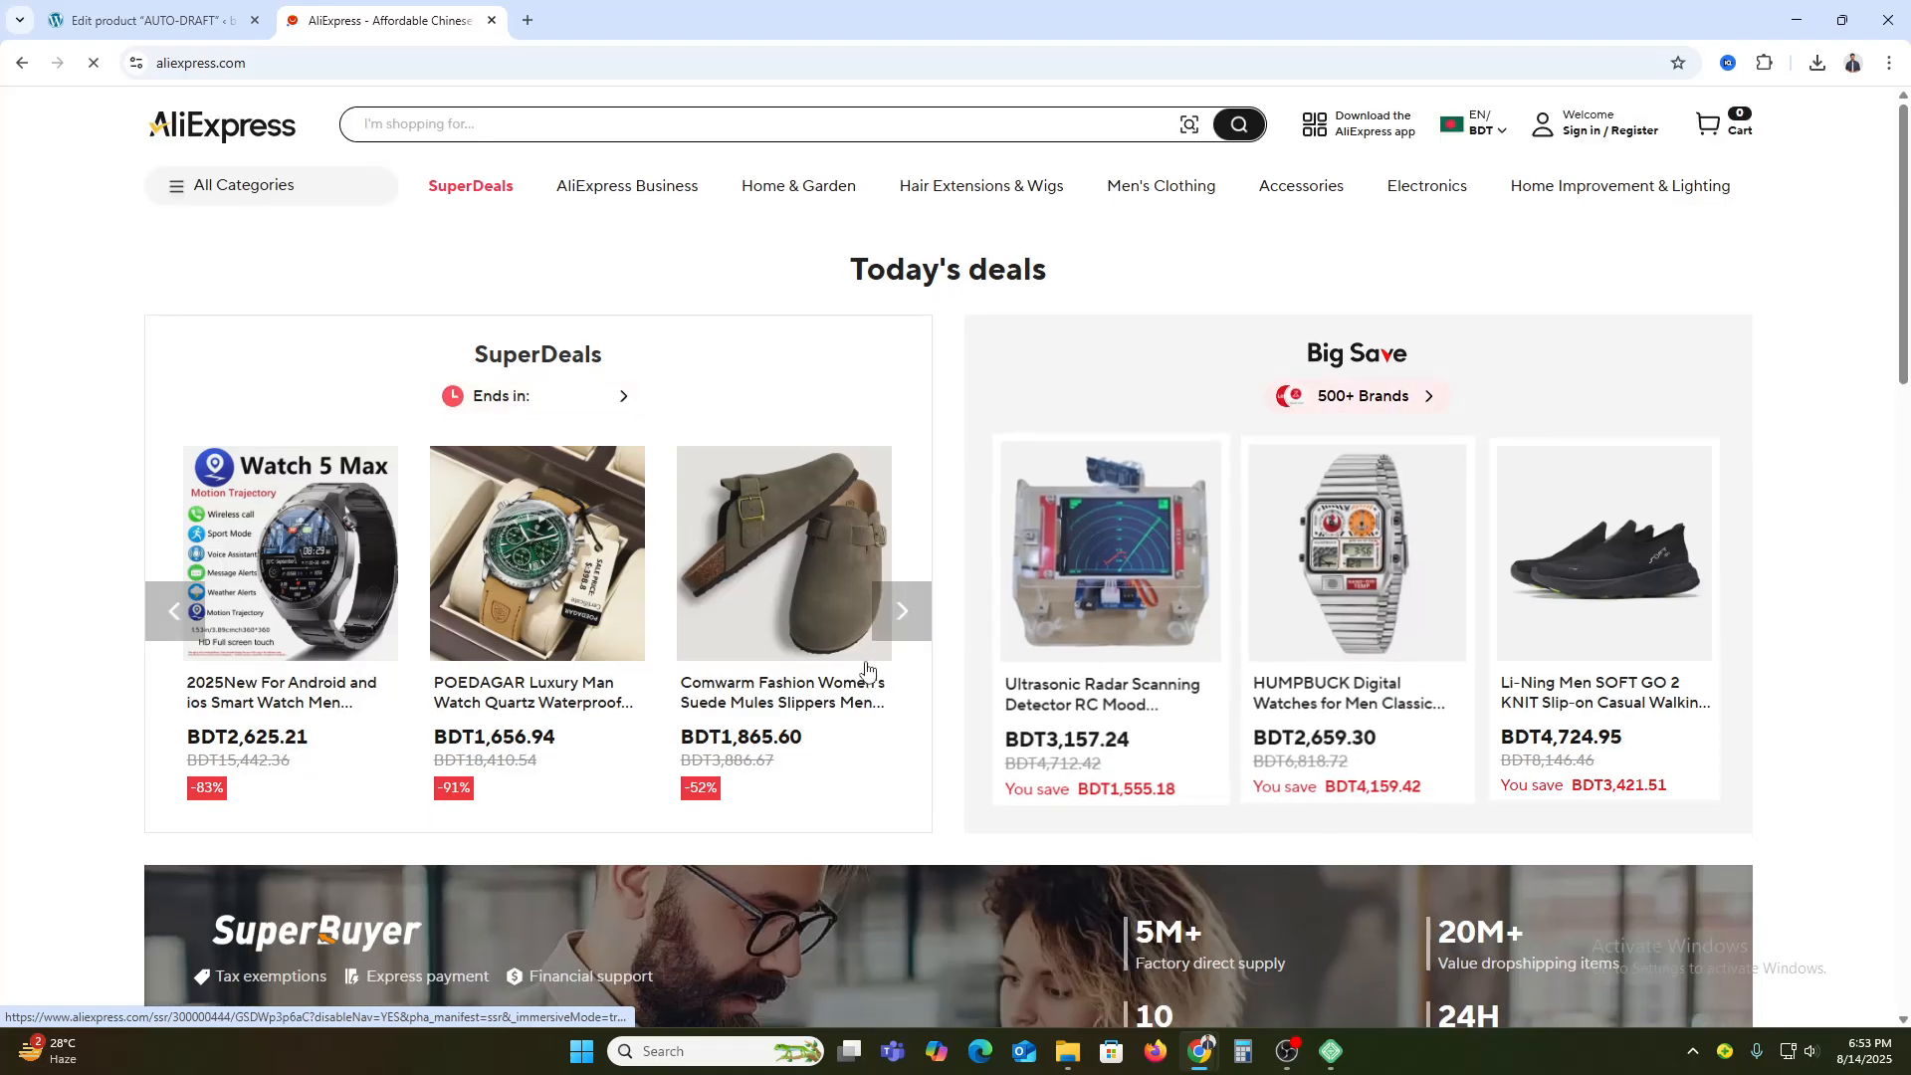
- Browse the AliExpress home page offers and search the store for "tshirt"
scroll(797, 801, "down", 3)
scroll(797, 802, "down", 5)
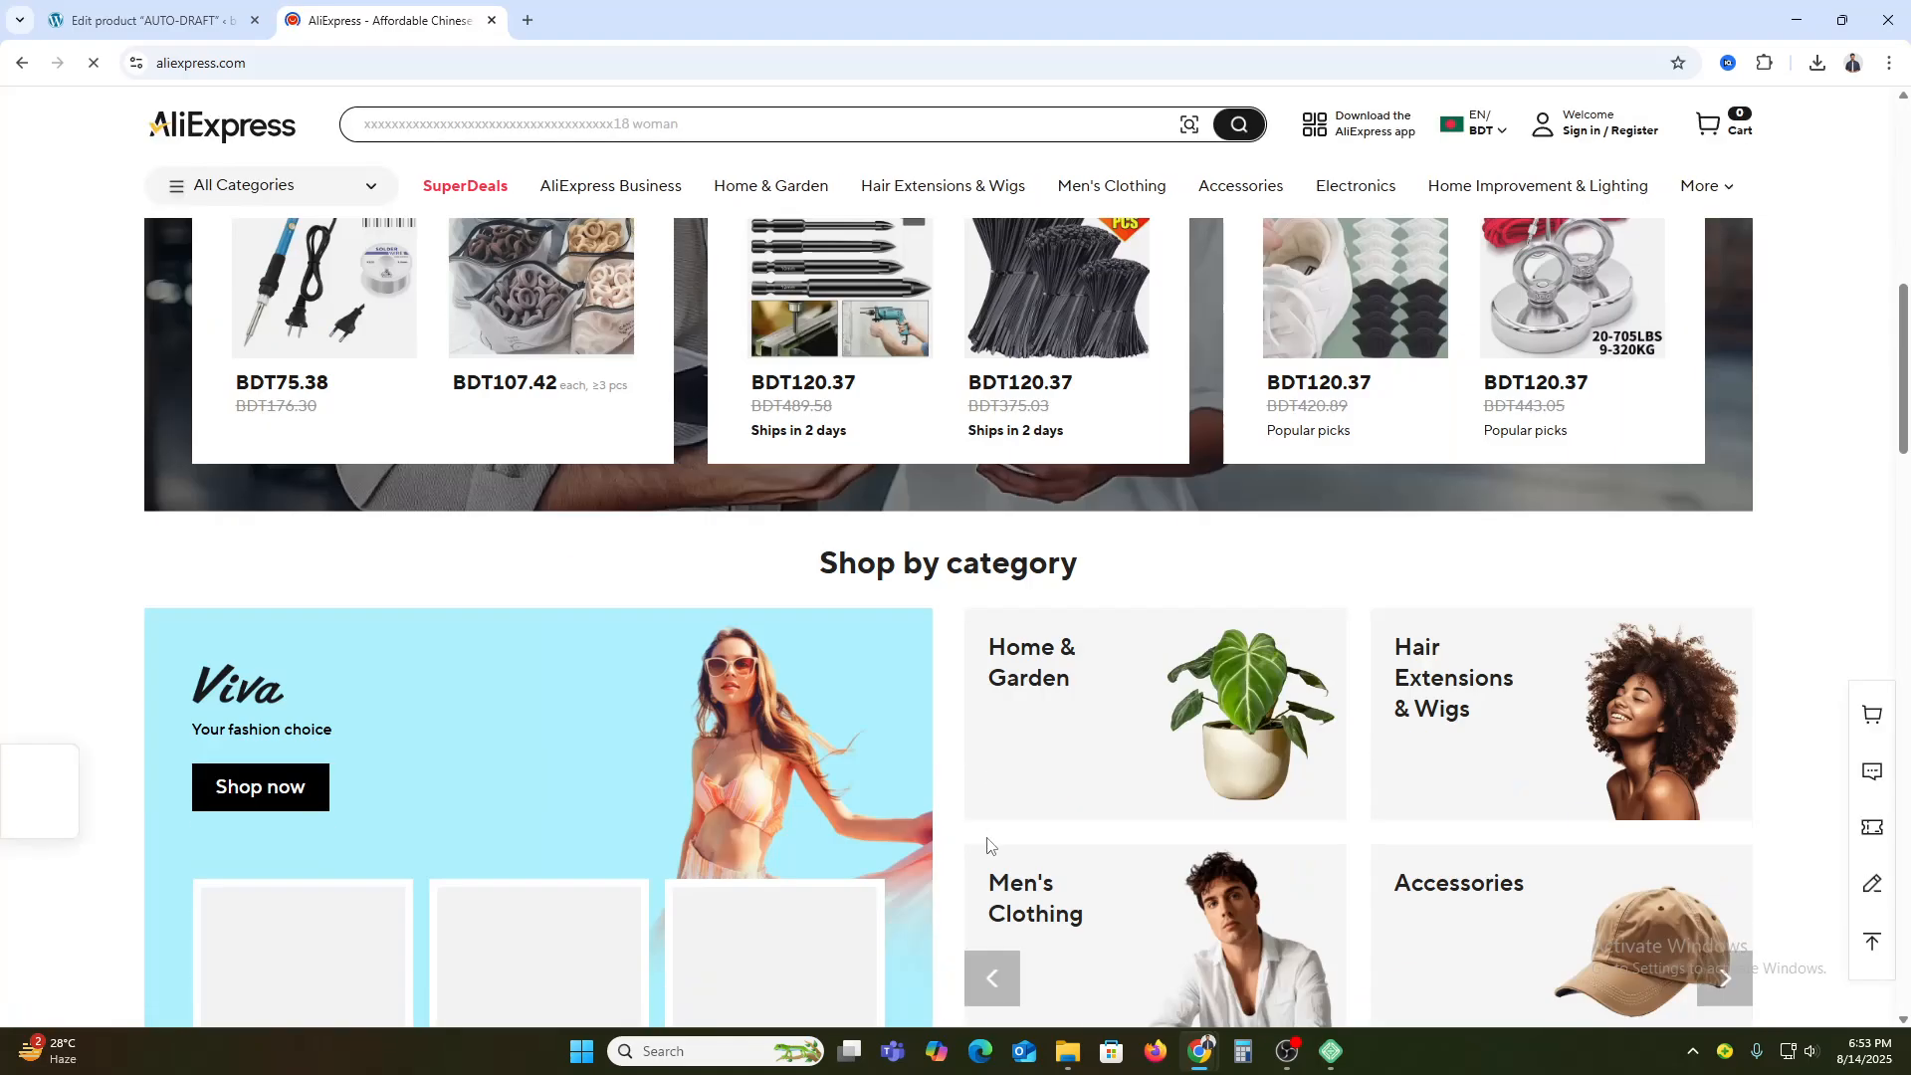
scroll(1042, 852, "down", 6)
scroll(1042, 853, "down", 5)
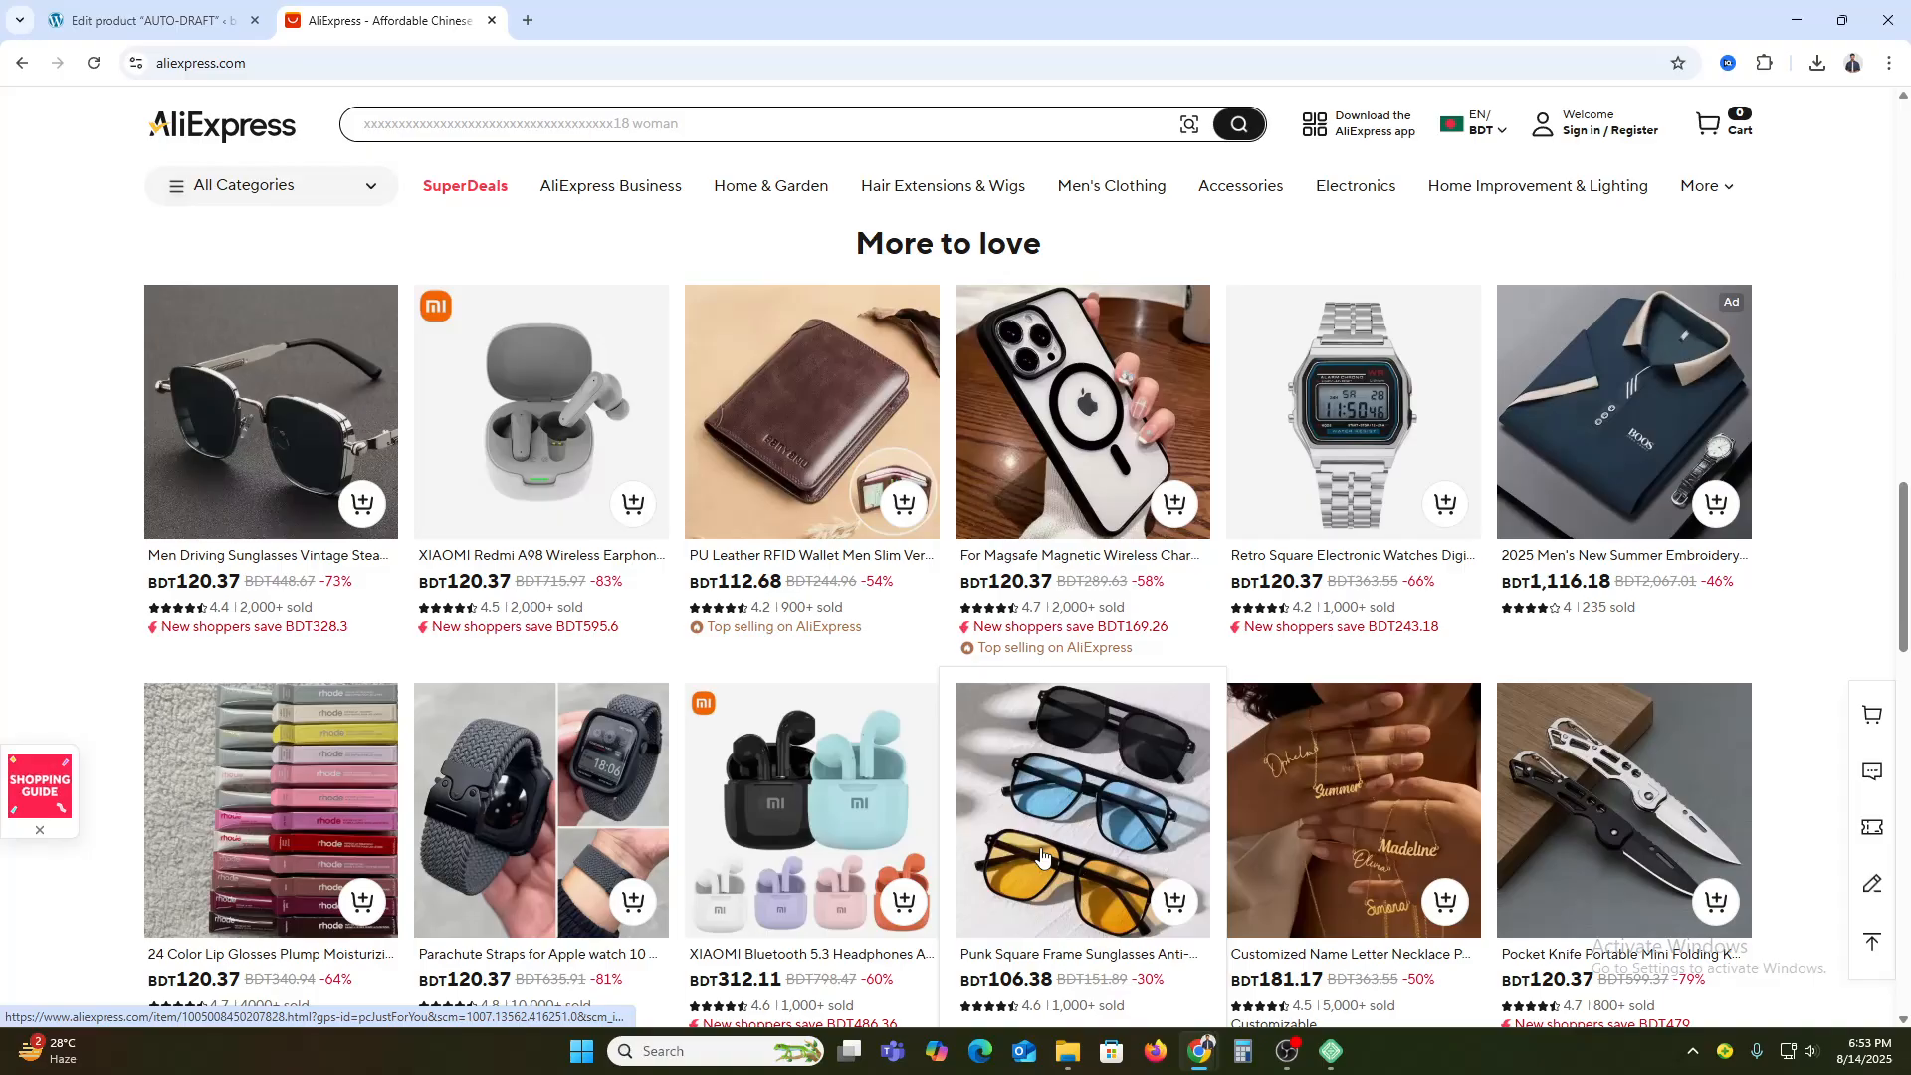
scroll(1705, 788, "down", 5)
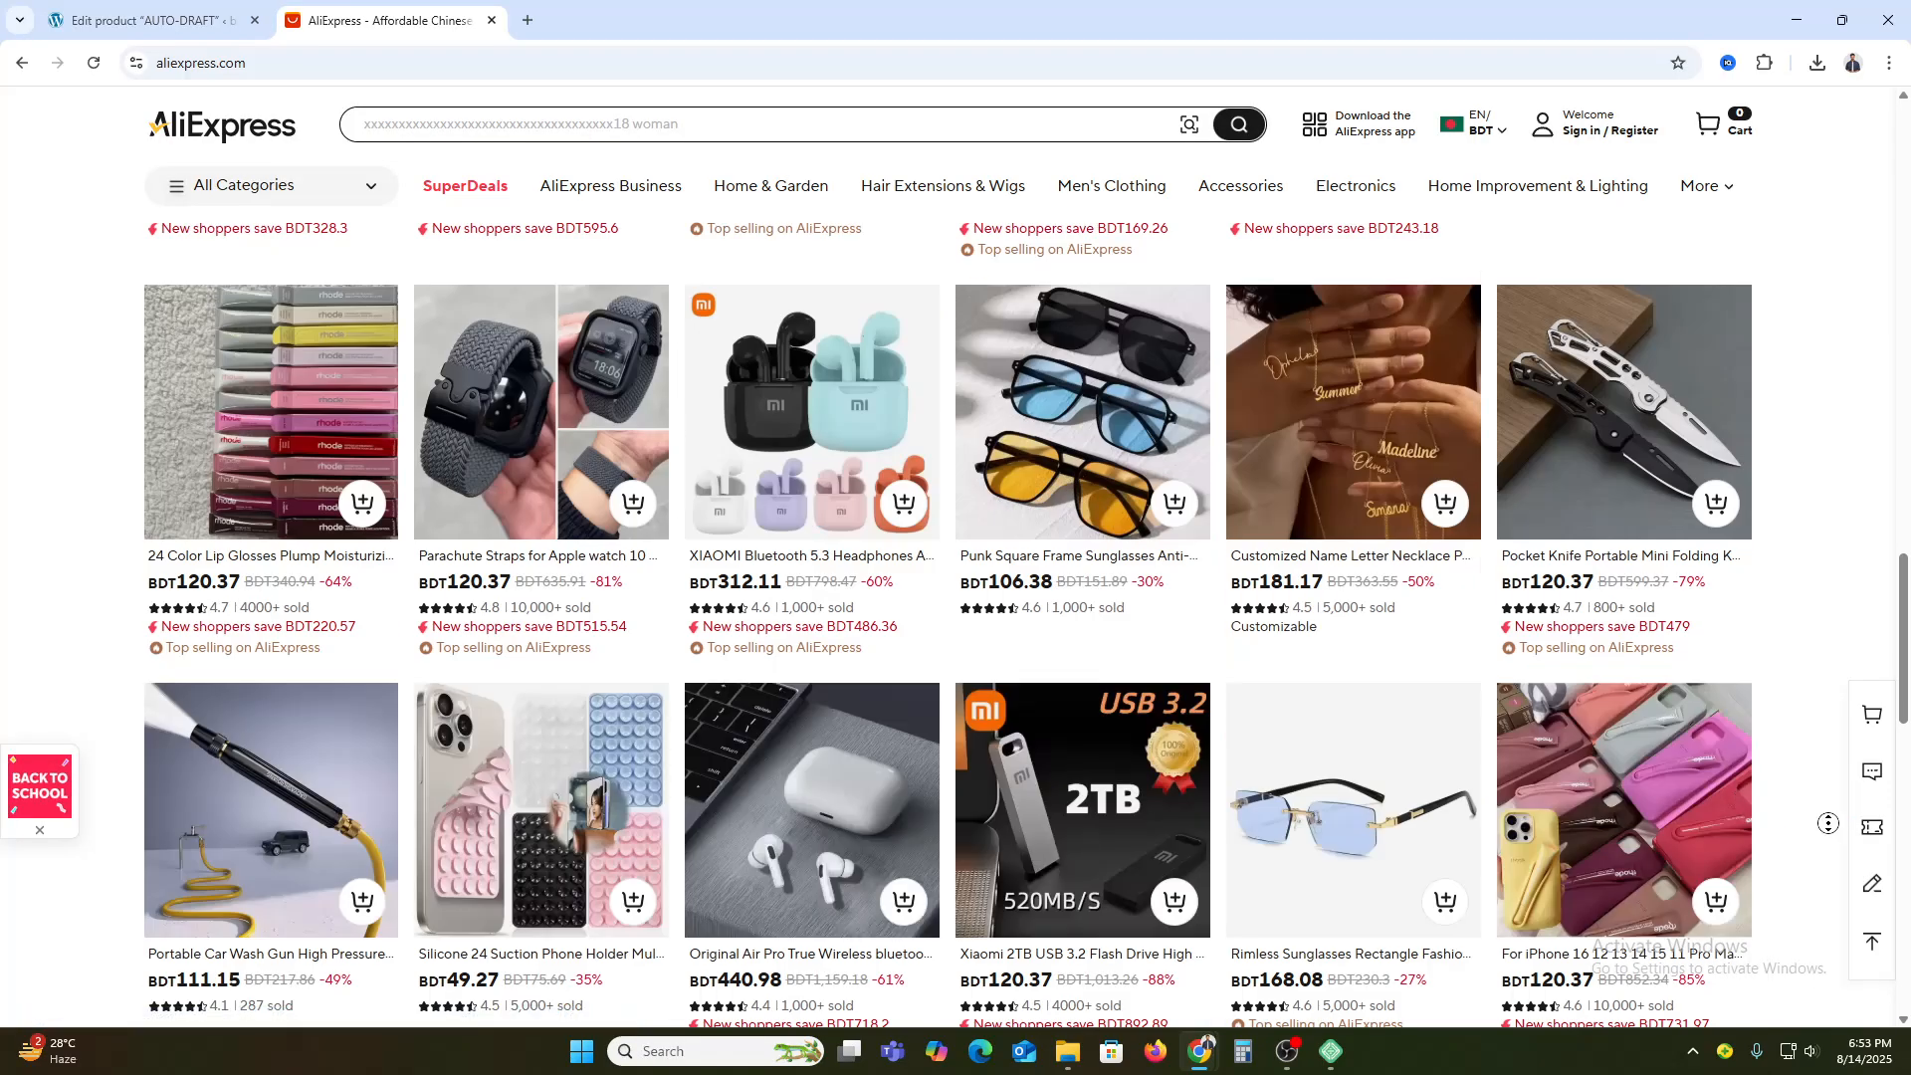
left_click(1872, 941)
left_click(744, 125)
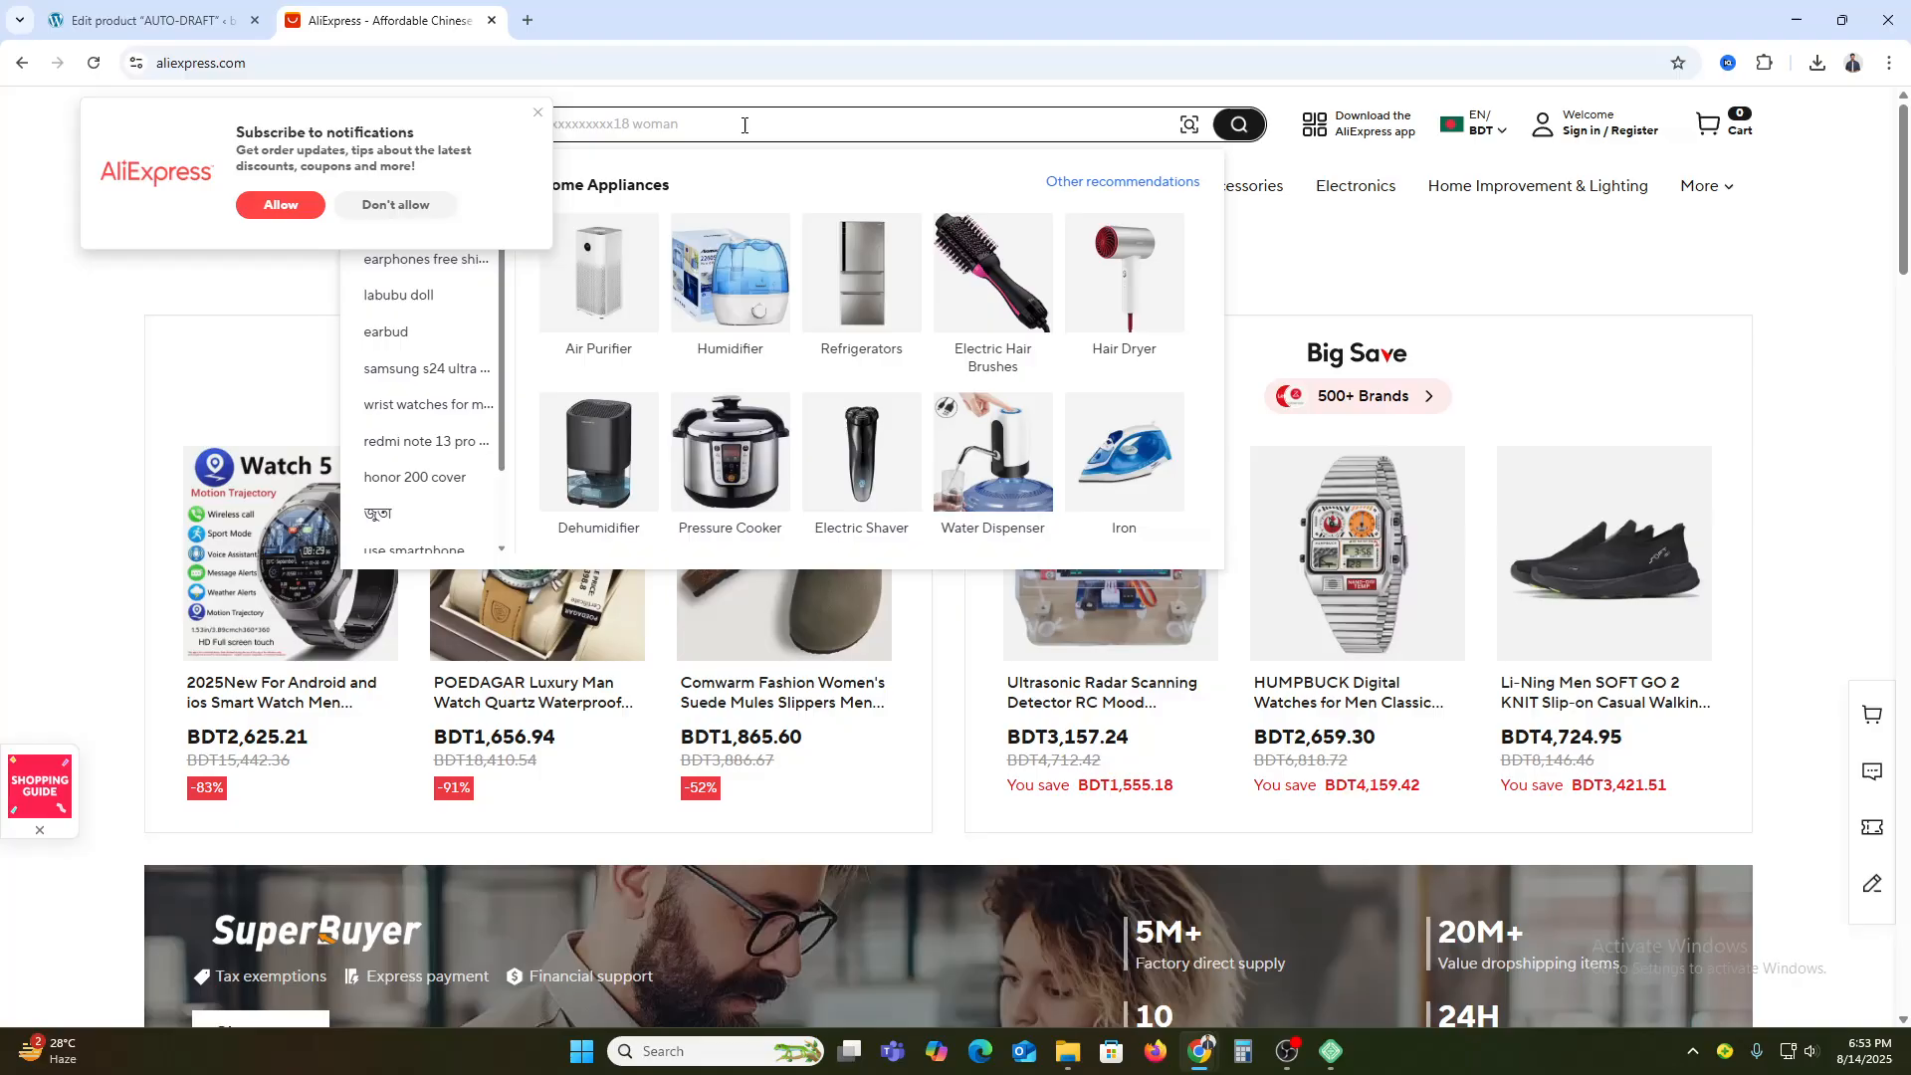
type("tshirt")
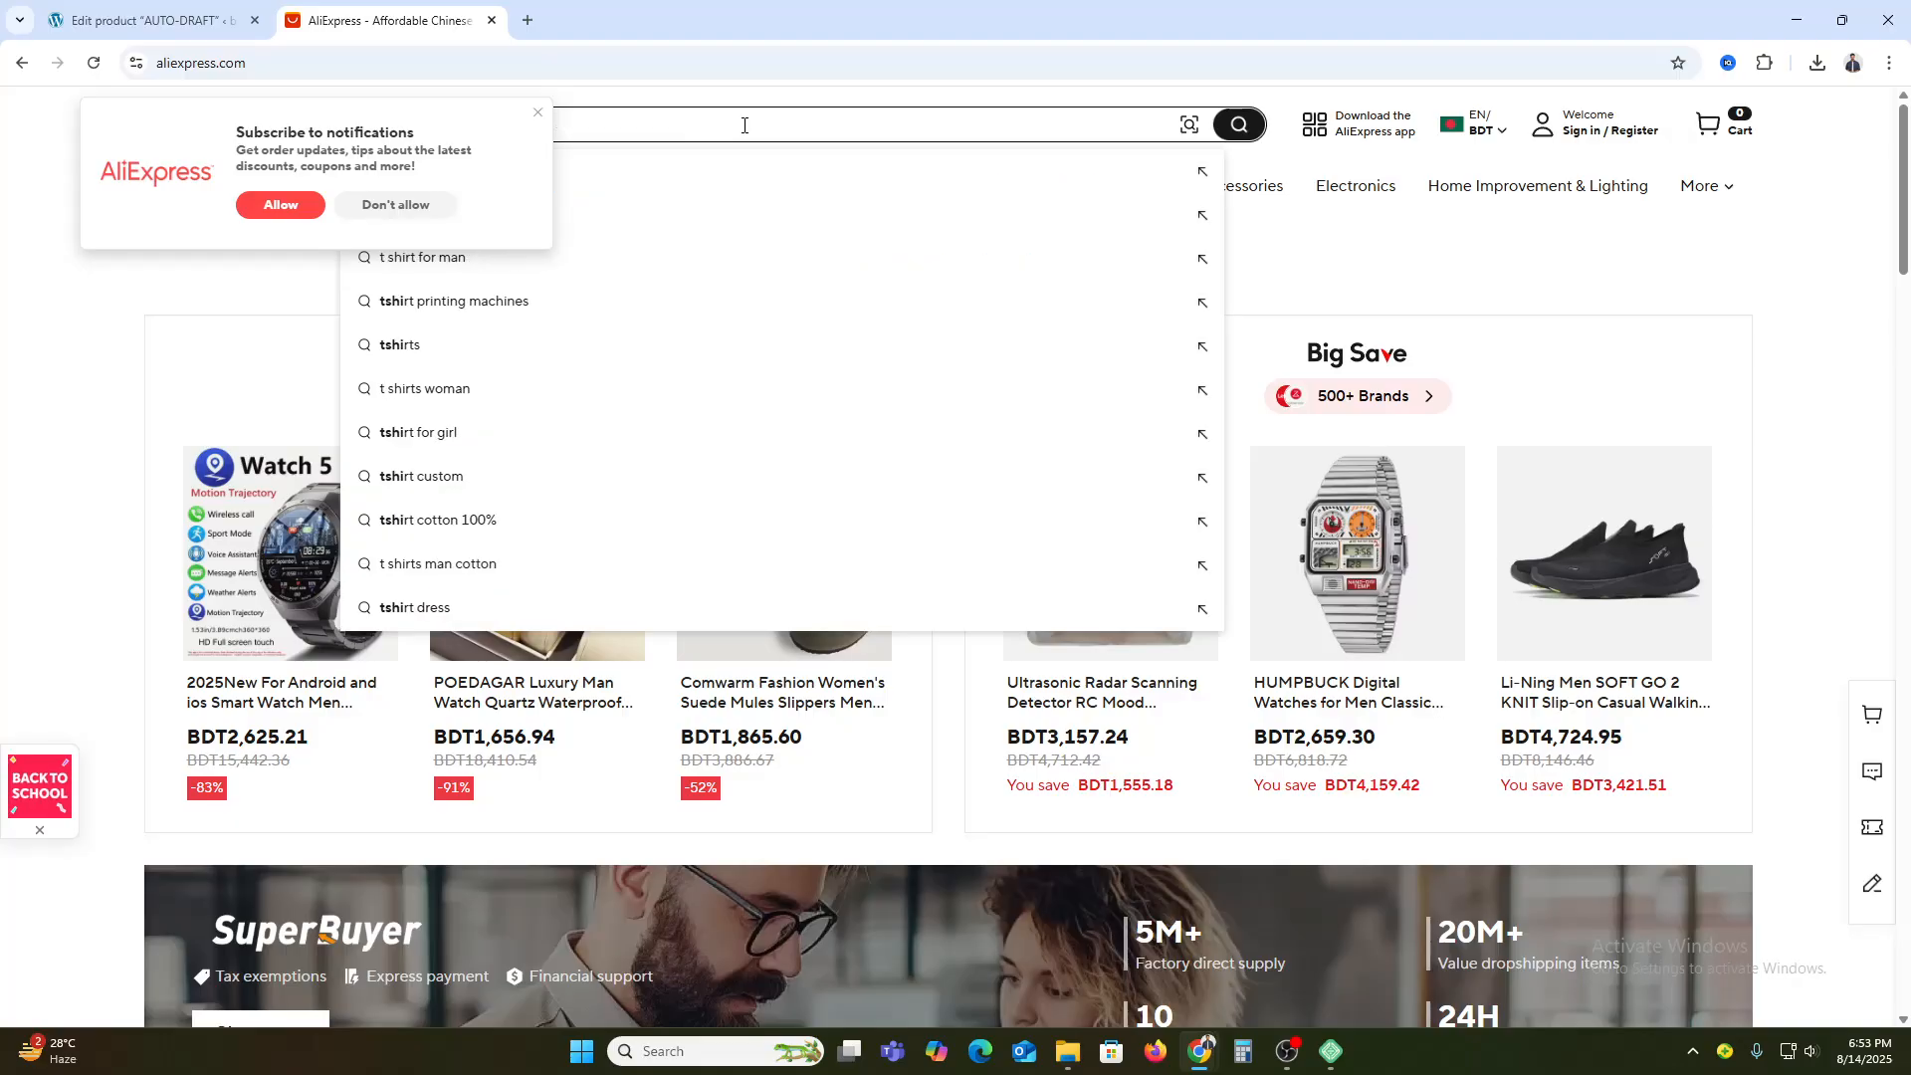
key("Return")
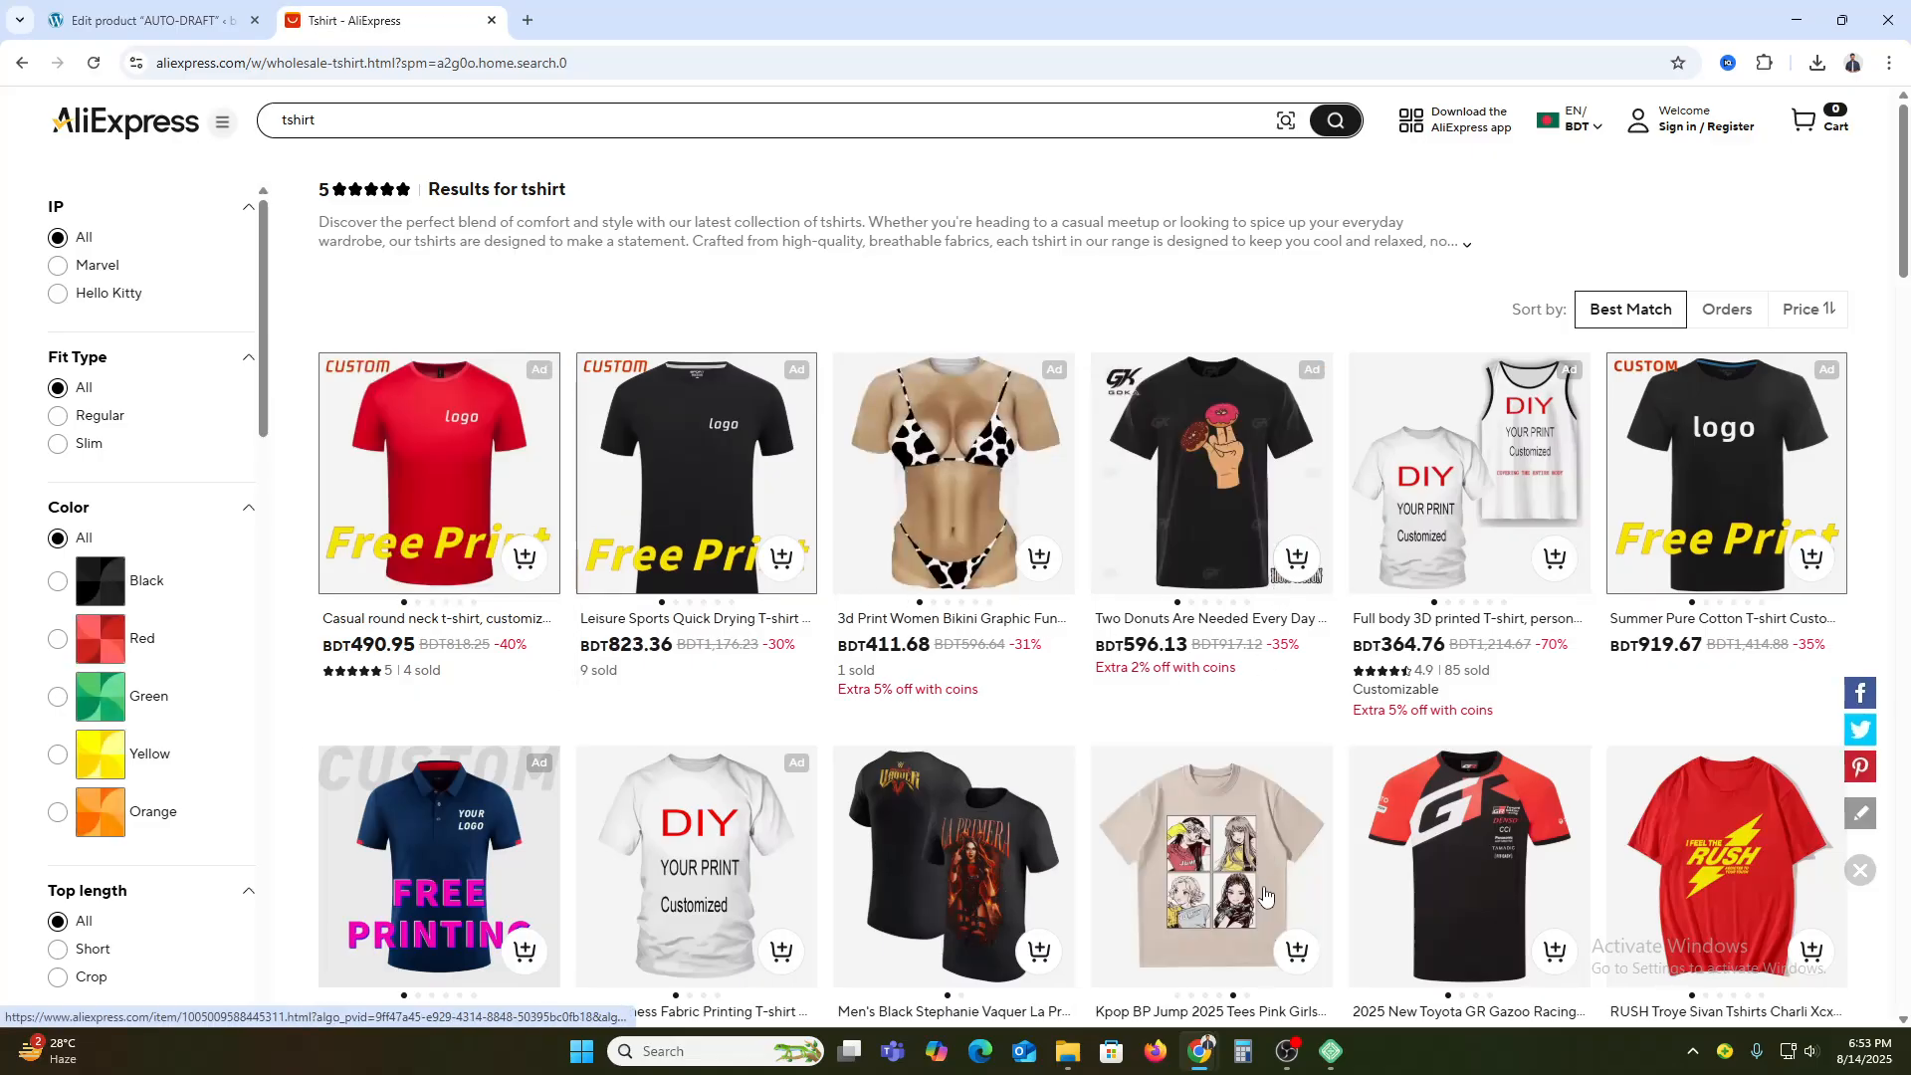
- Open the Kpop BP Jump 2025 T-shirt listing and enlarge its product image
left_click(1211, 865)
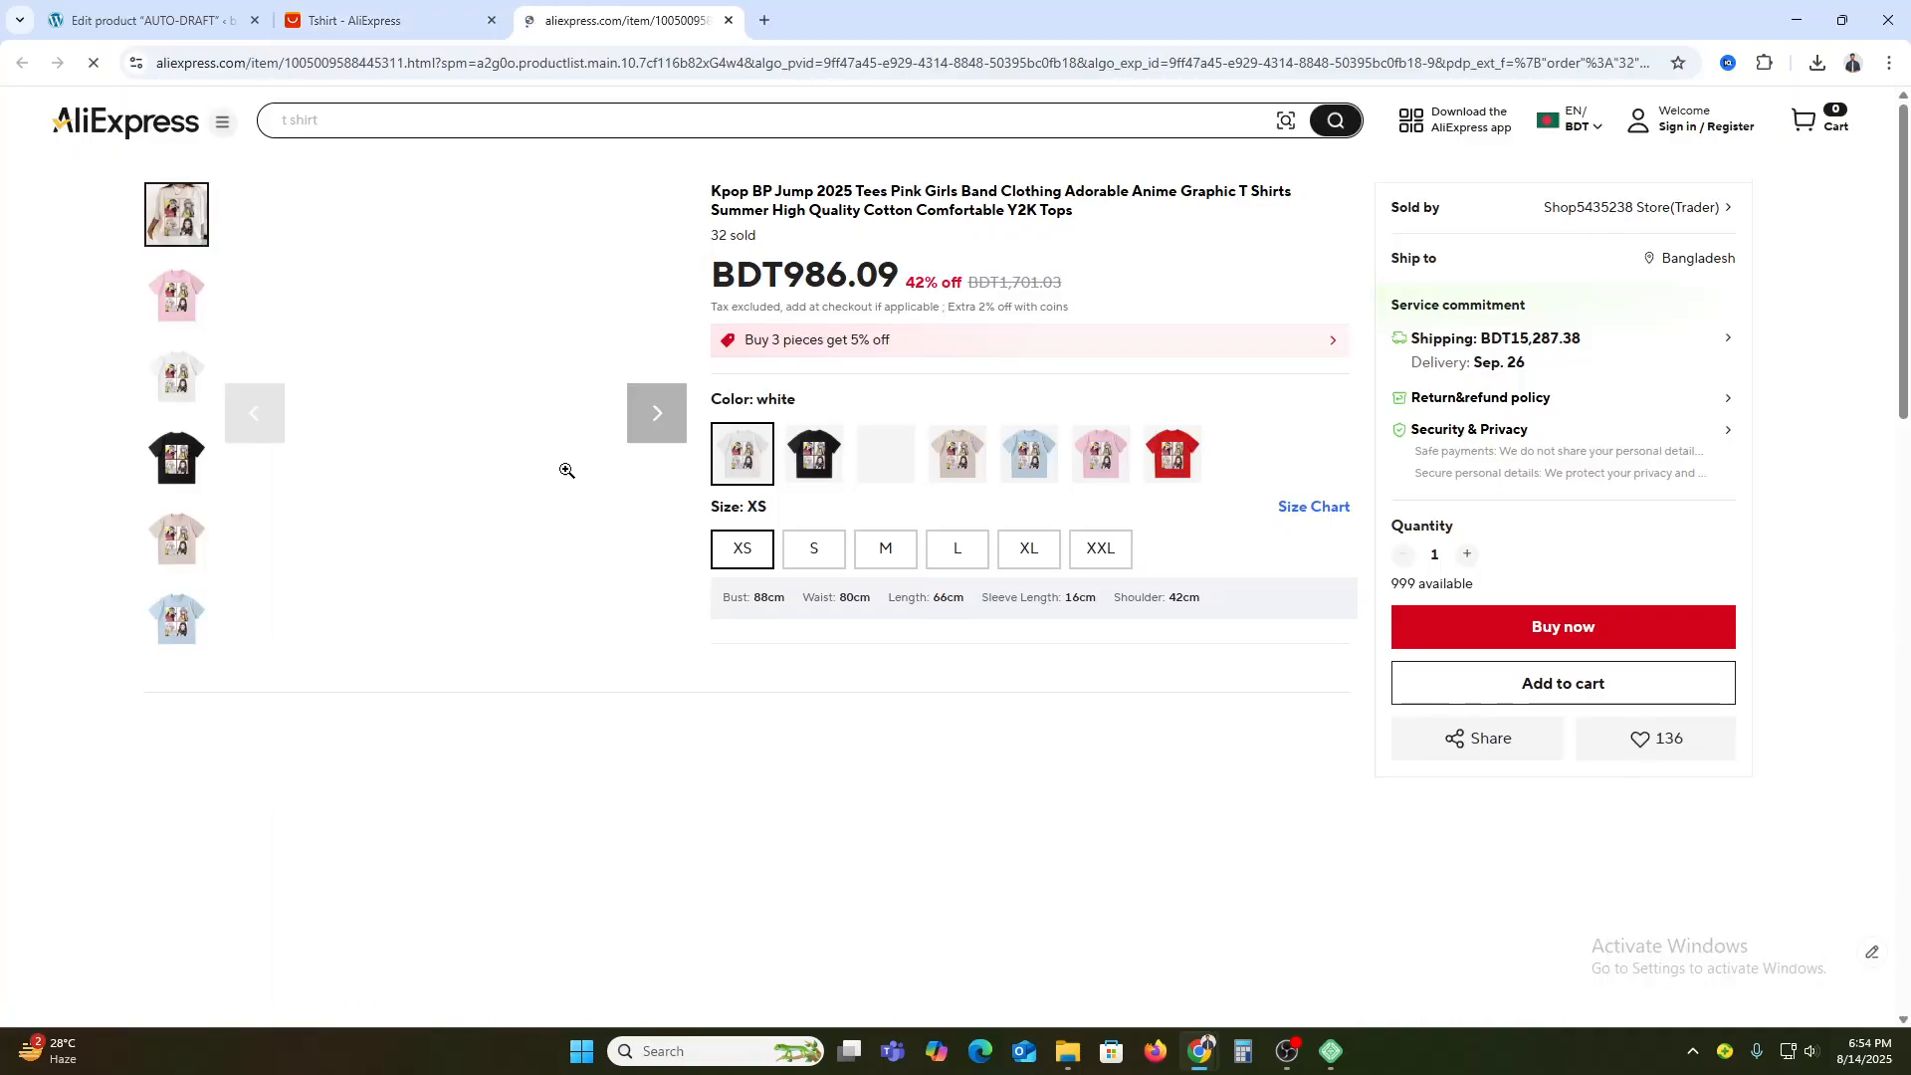
right_click(534, 397)
left_click(292, 583)
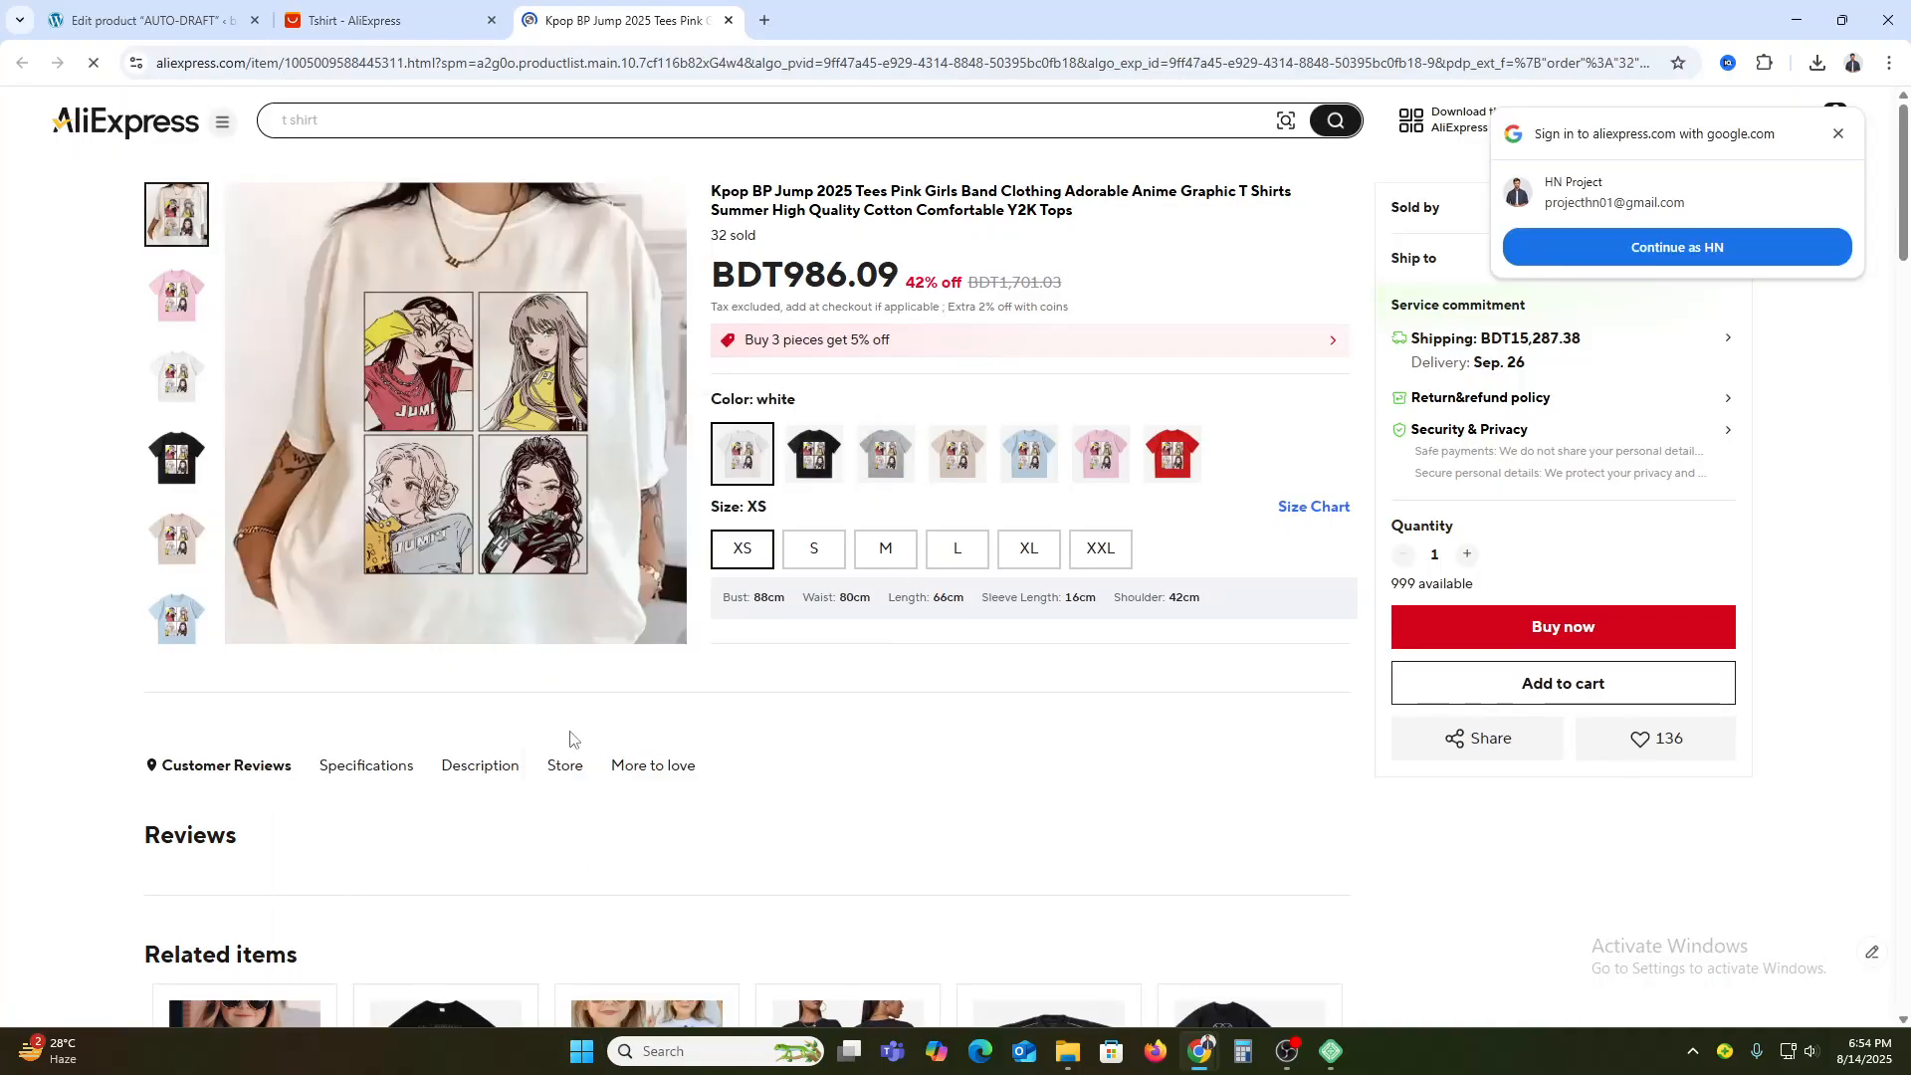
left_click(541, 448)
- Inspect the enlarged white T-shirt image in the browser's developer tools
right_click(1152, 445)
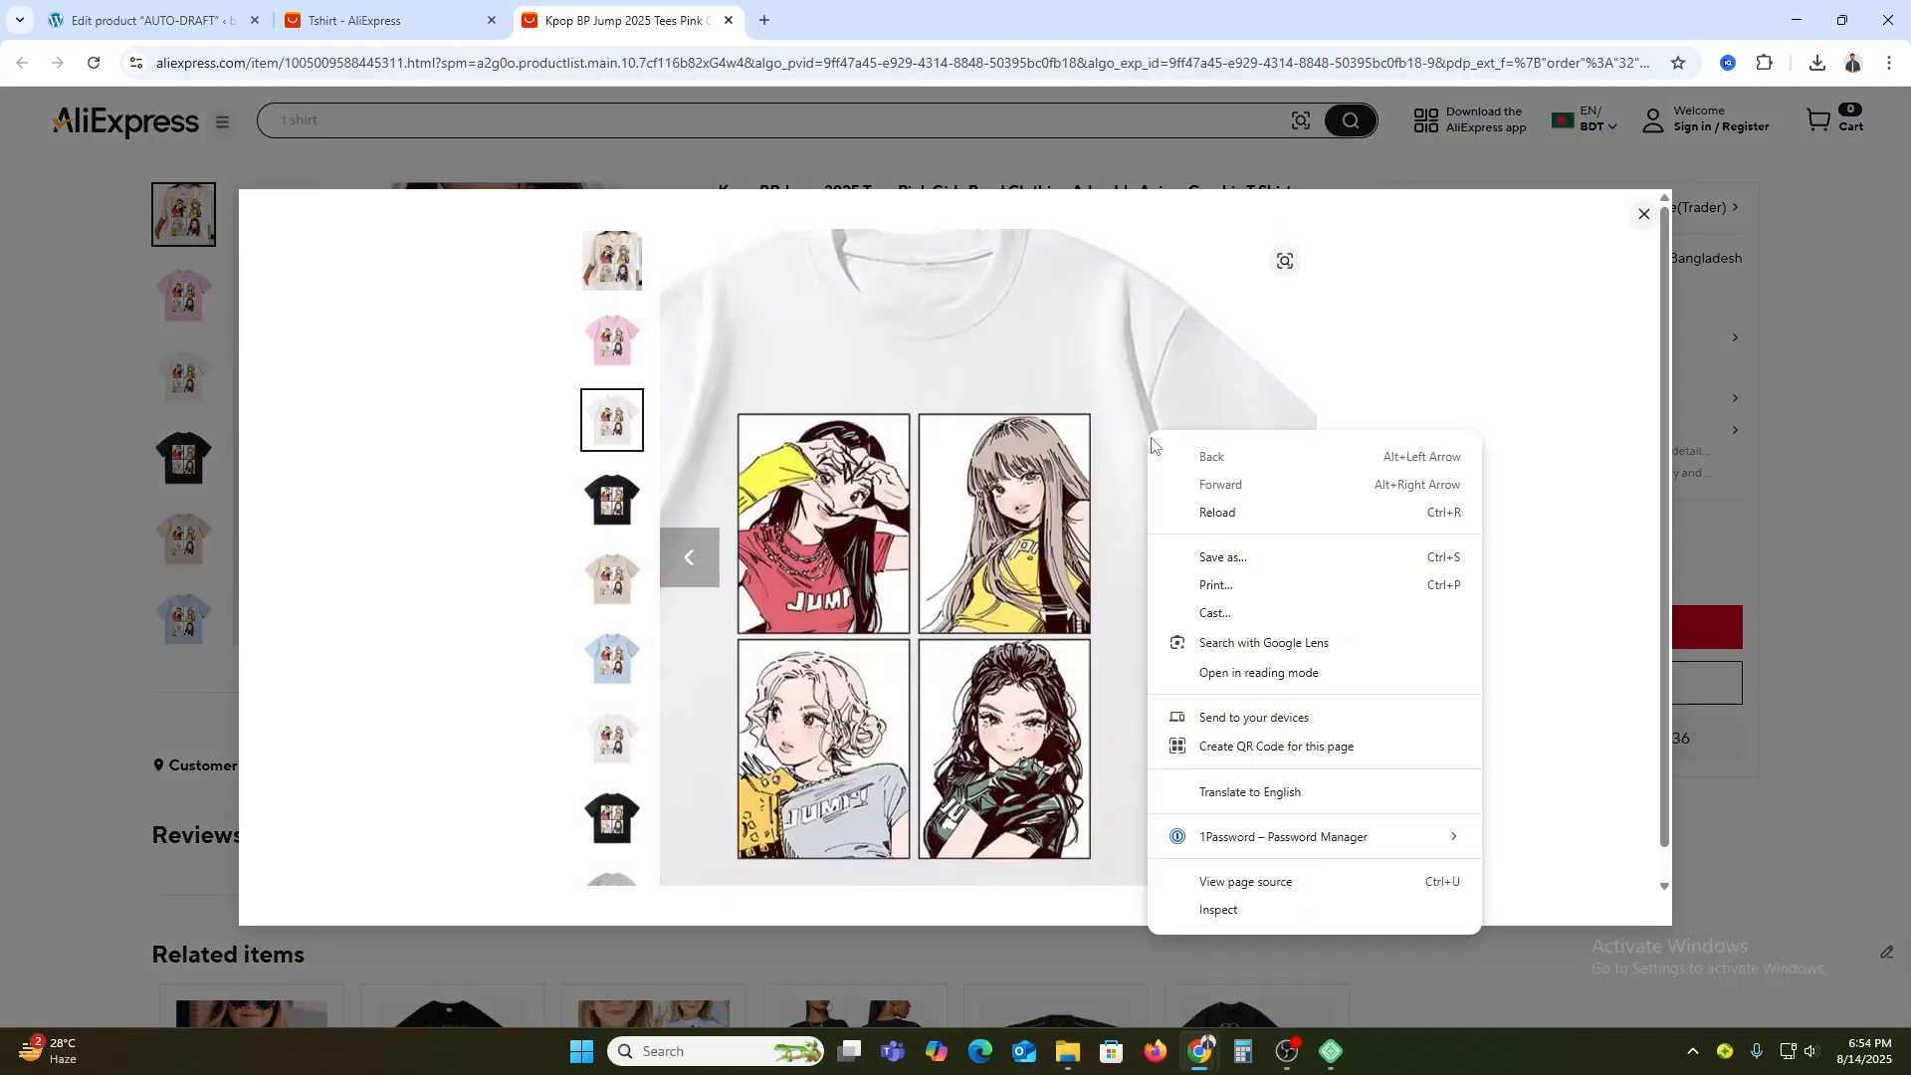
left_click(1035, 456)
right_click(1052, 441)
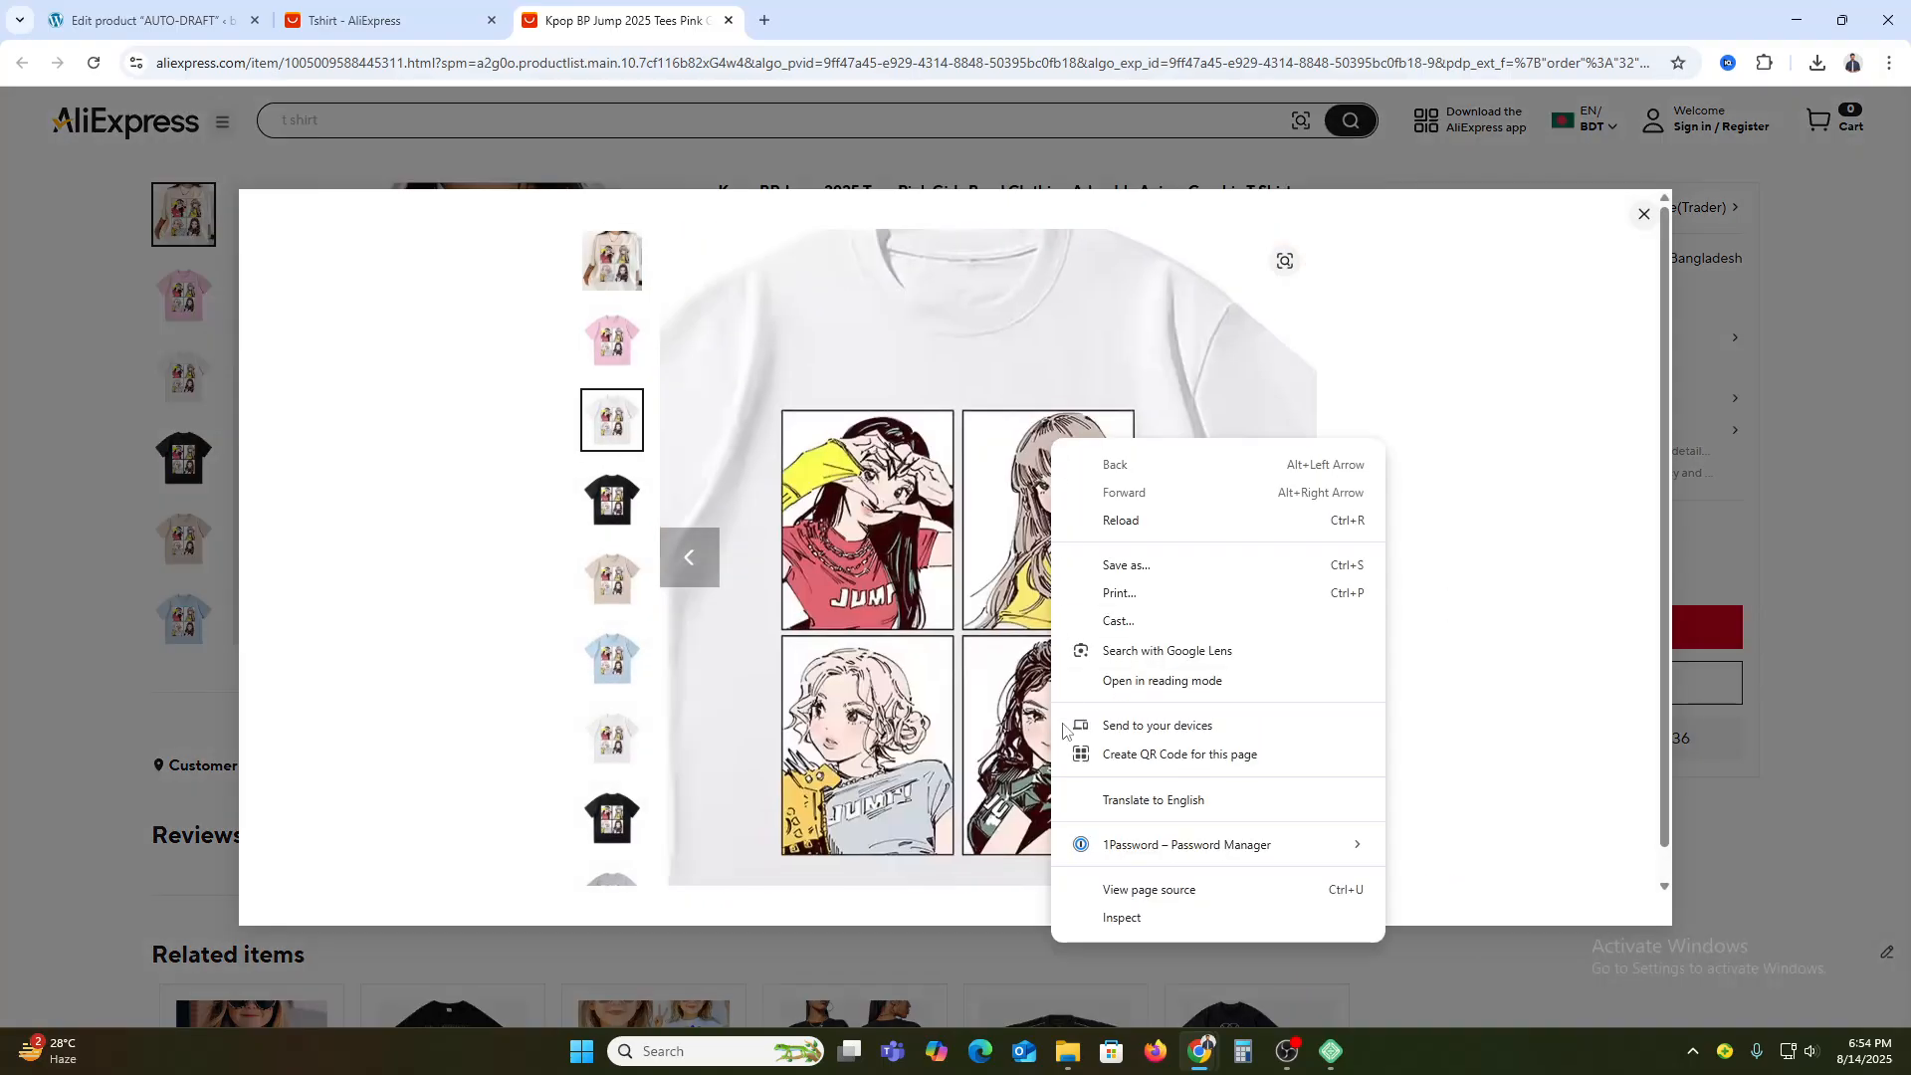
left_click(1122, 917)
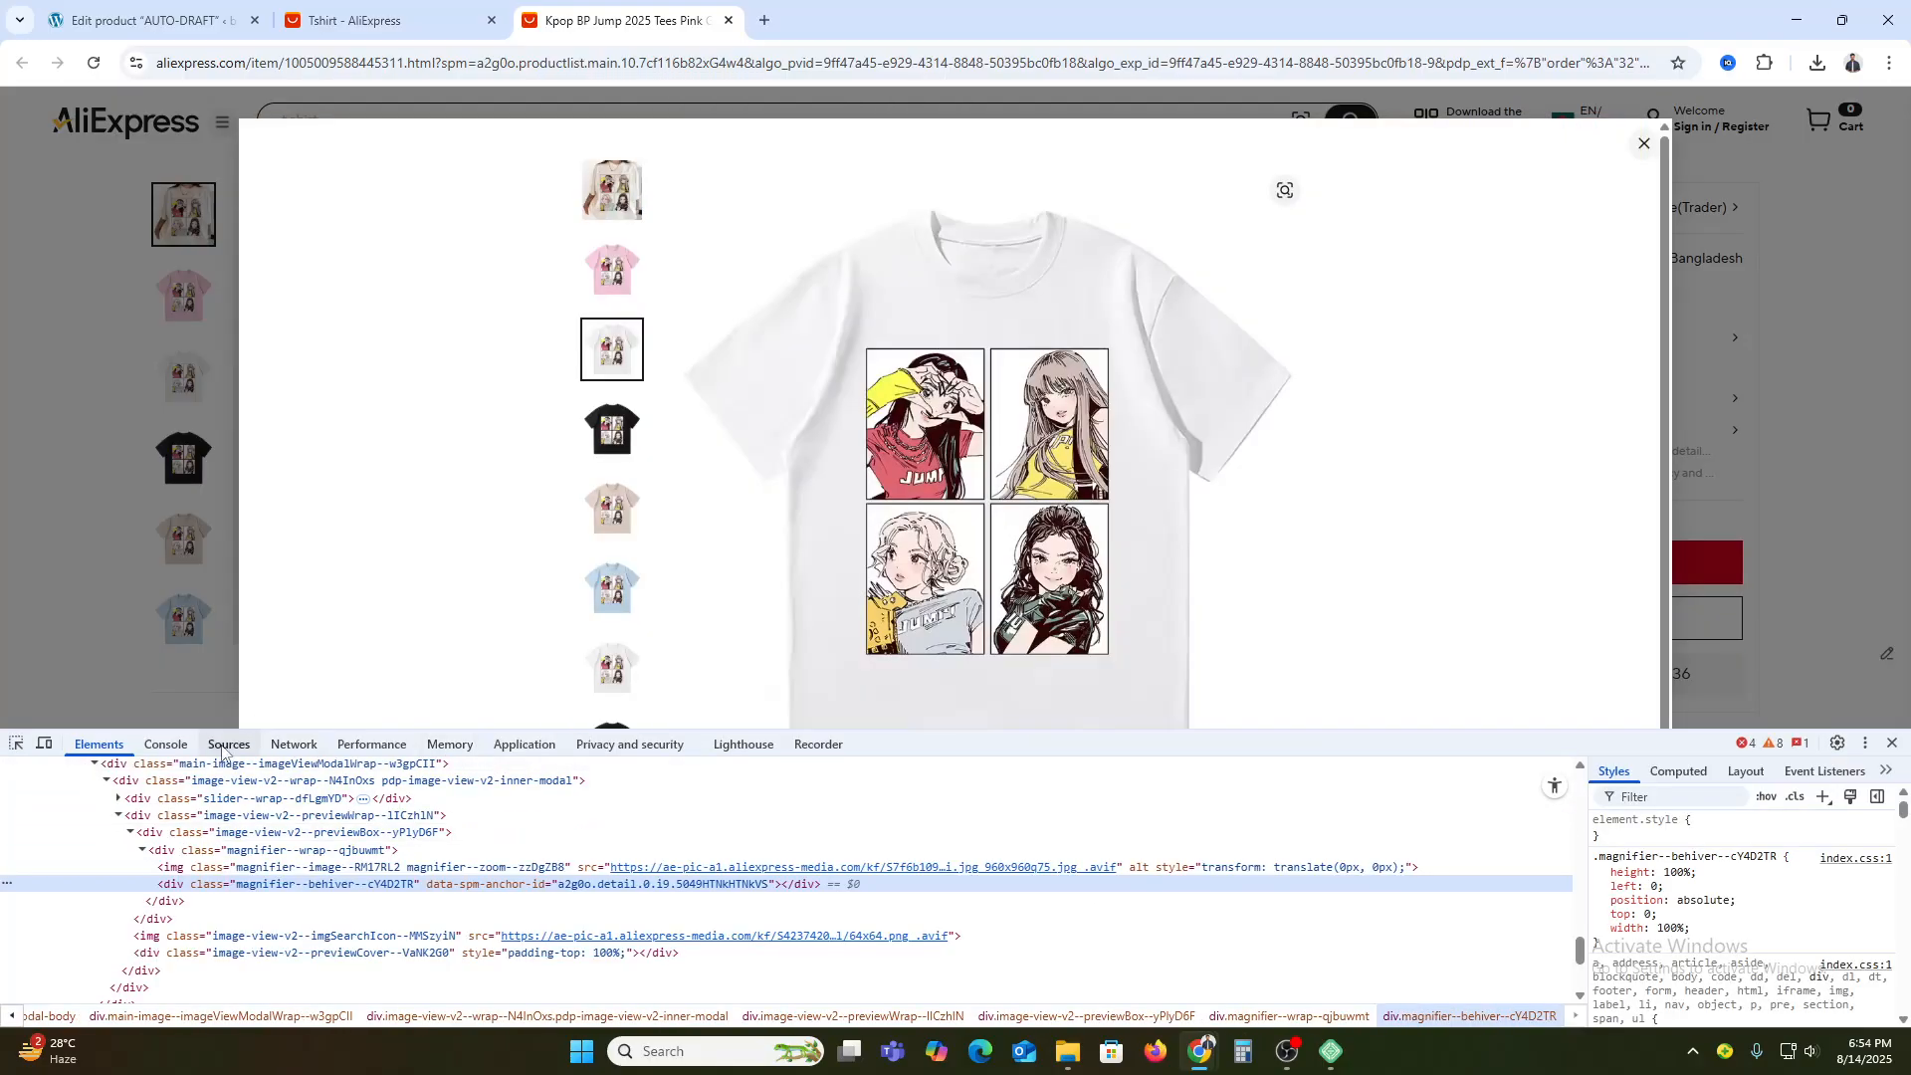
left_click(224, 745)
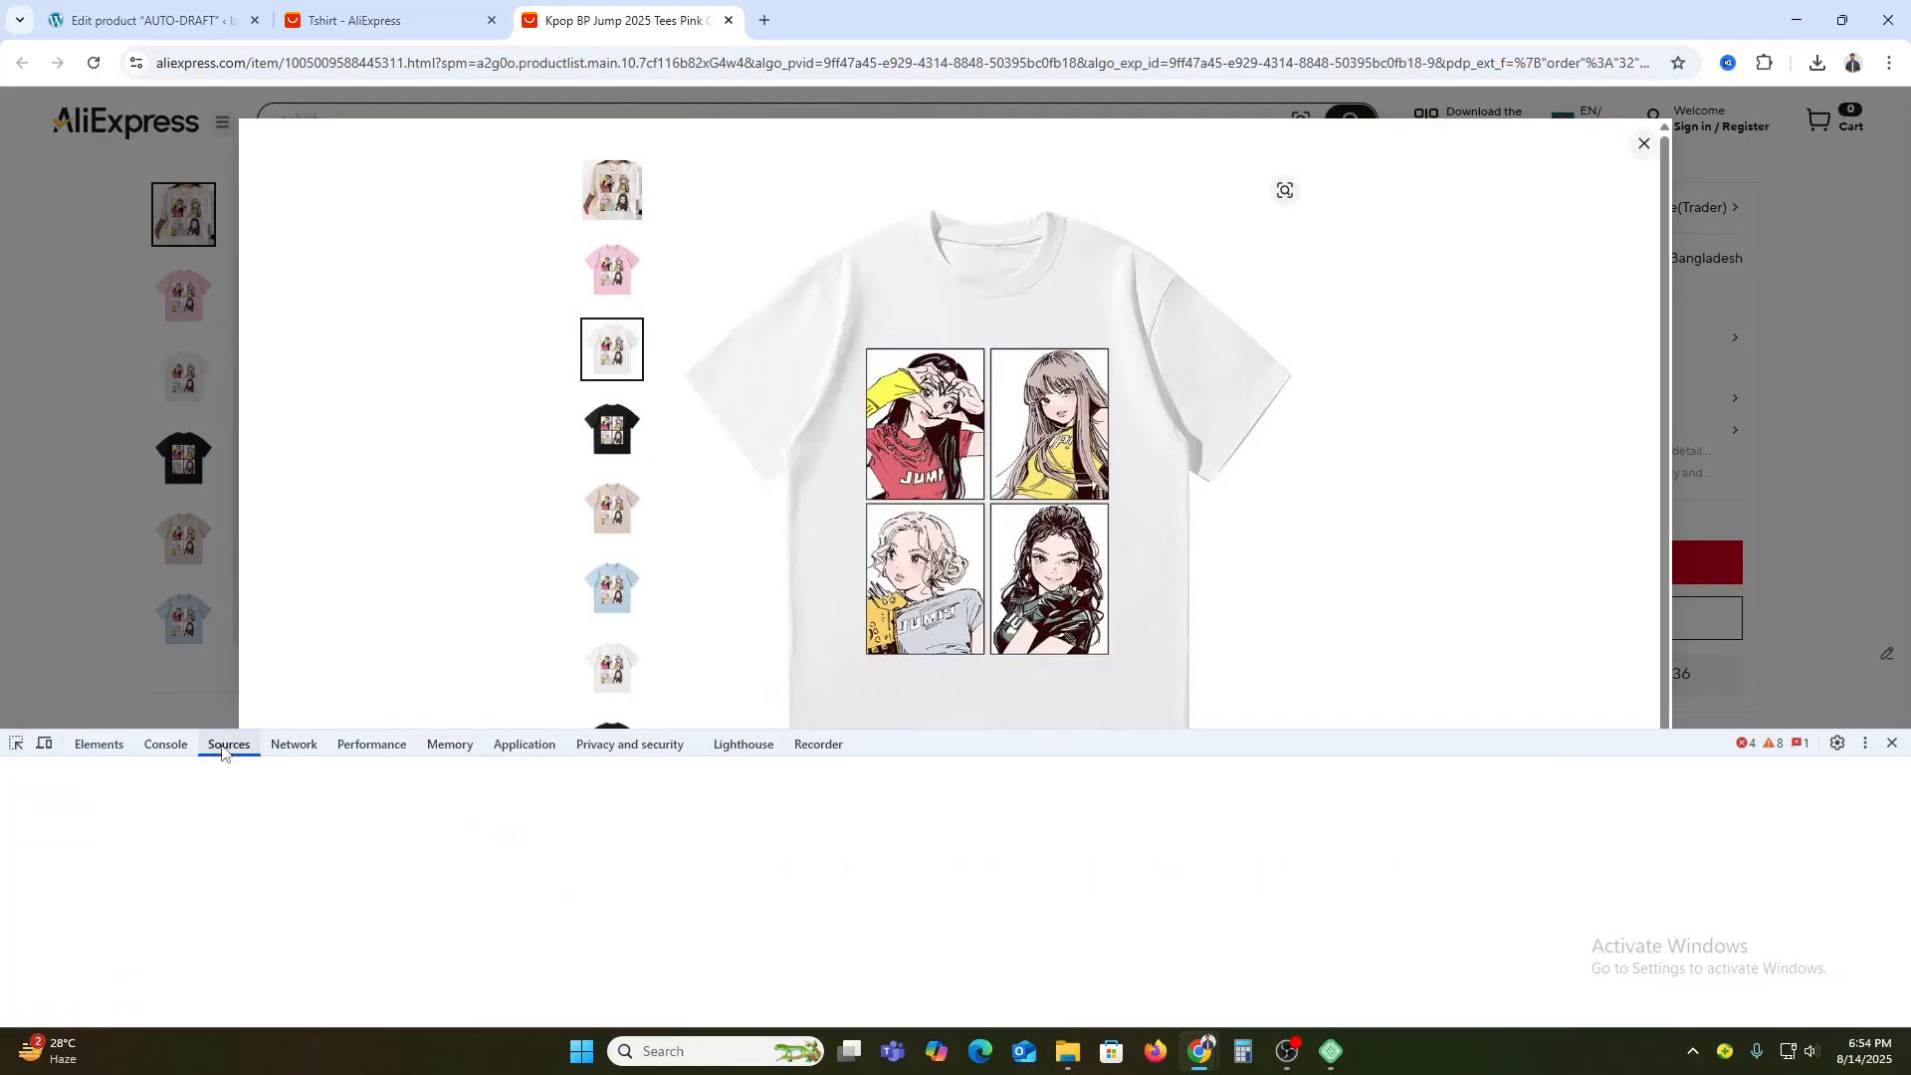
left_click(134, 906)
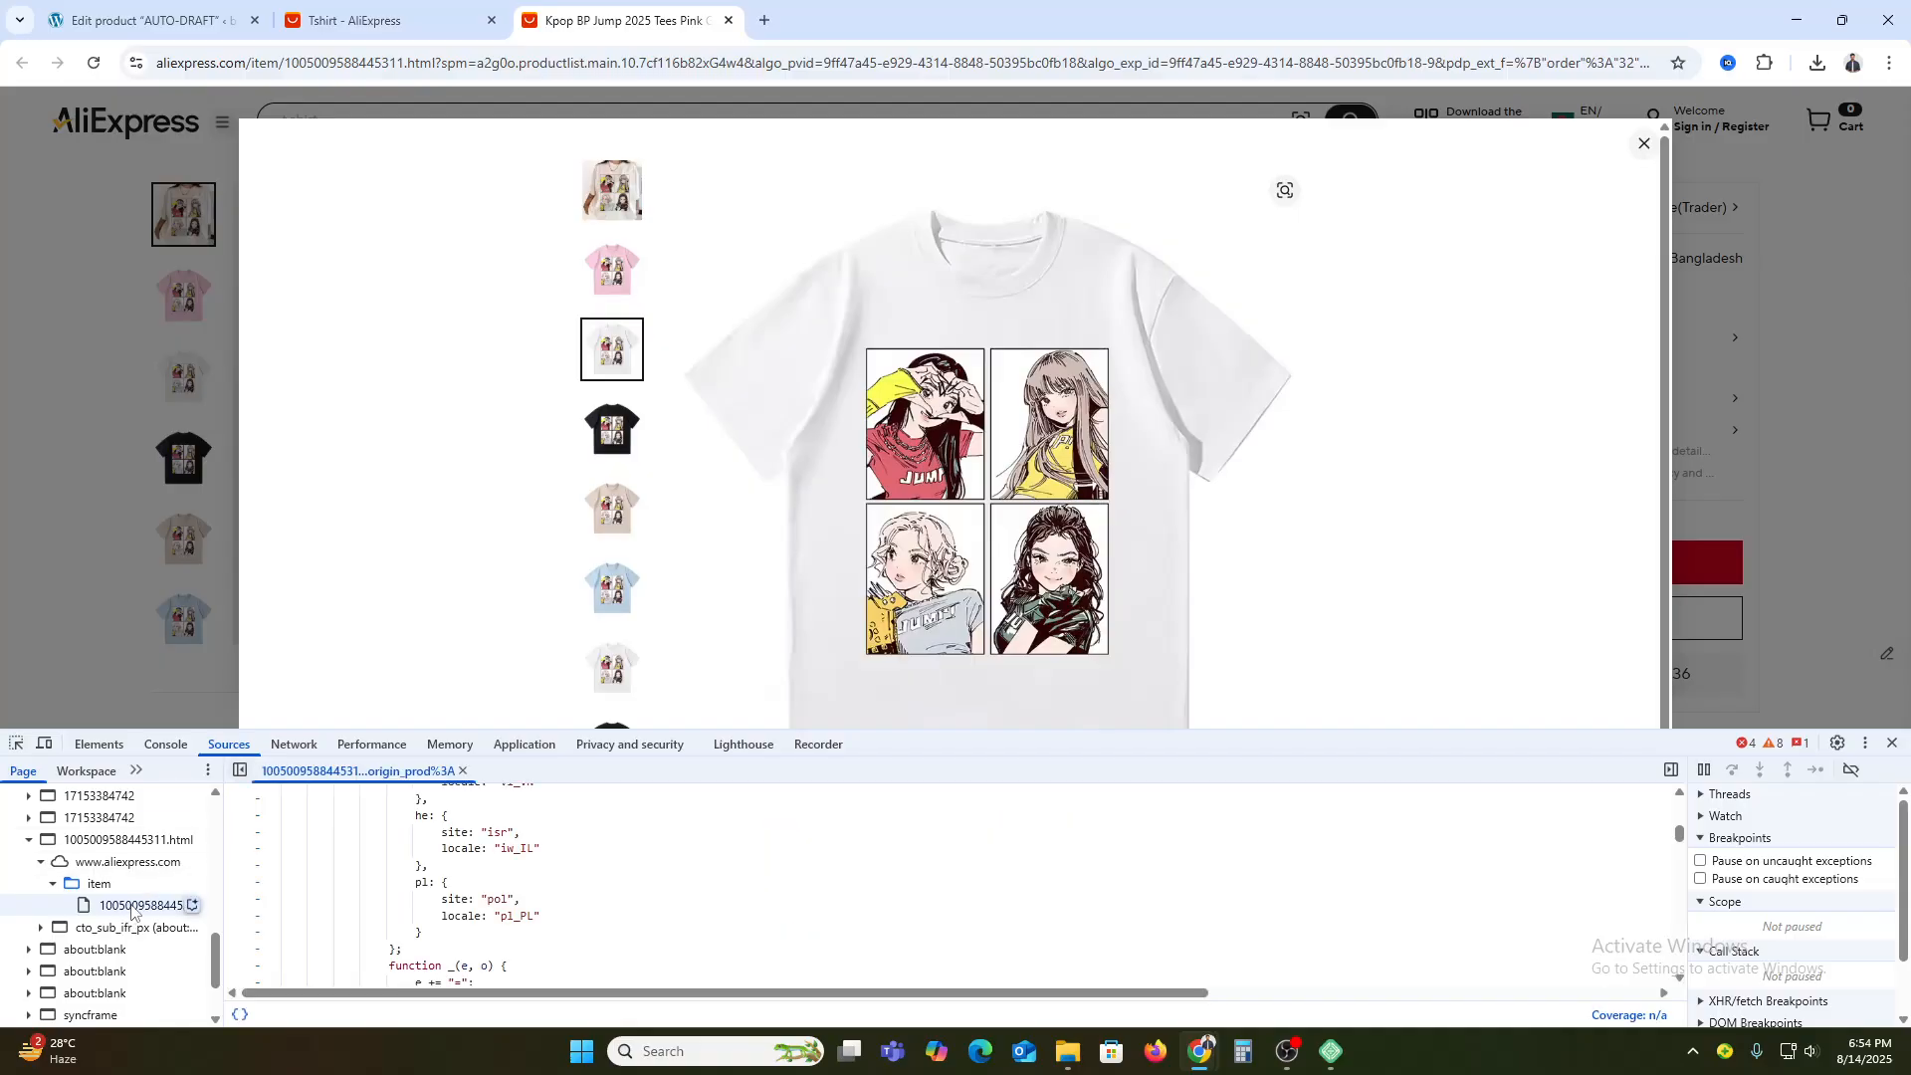
scroll(132, 914, "down", 2)
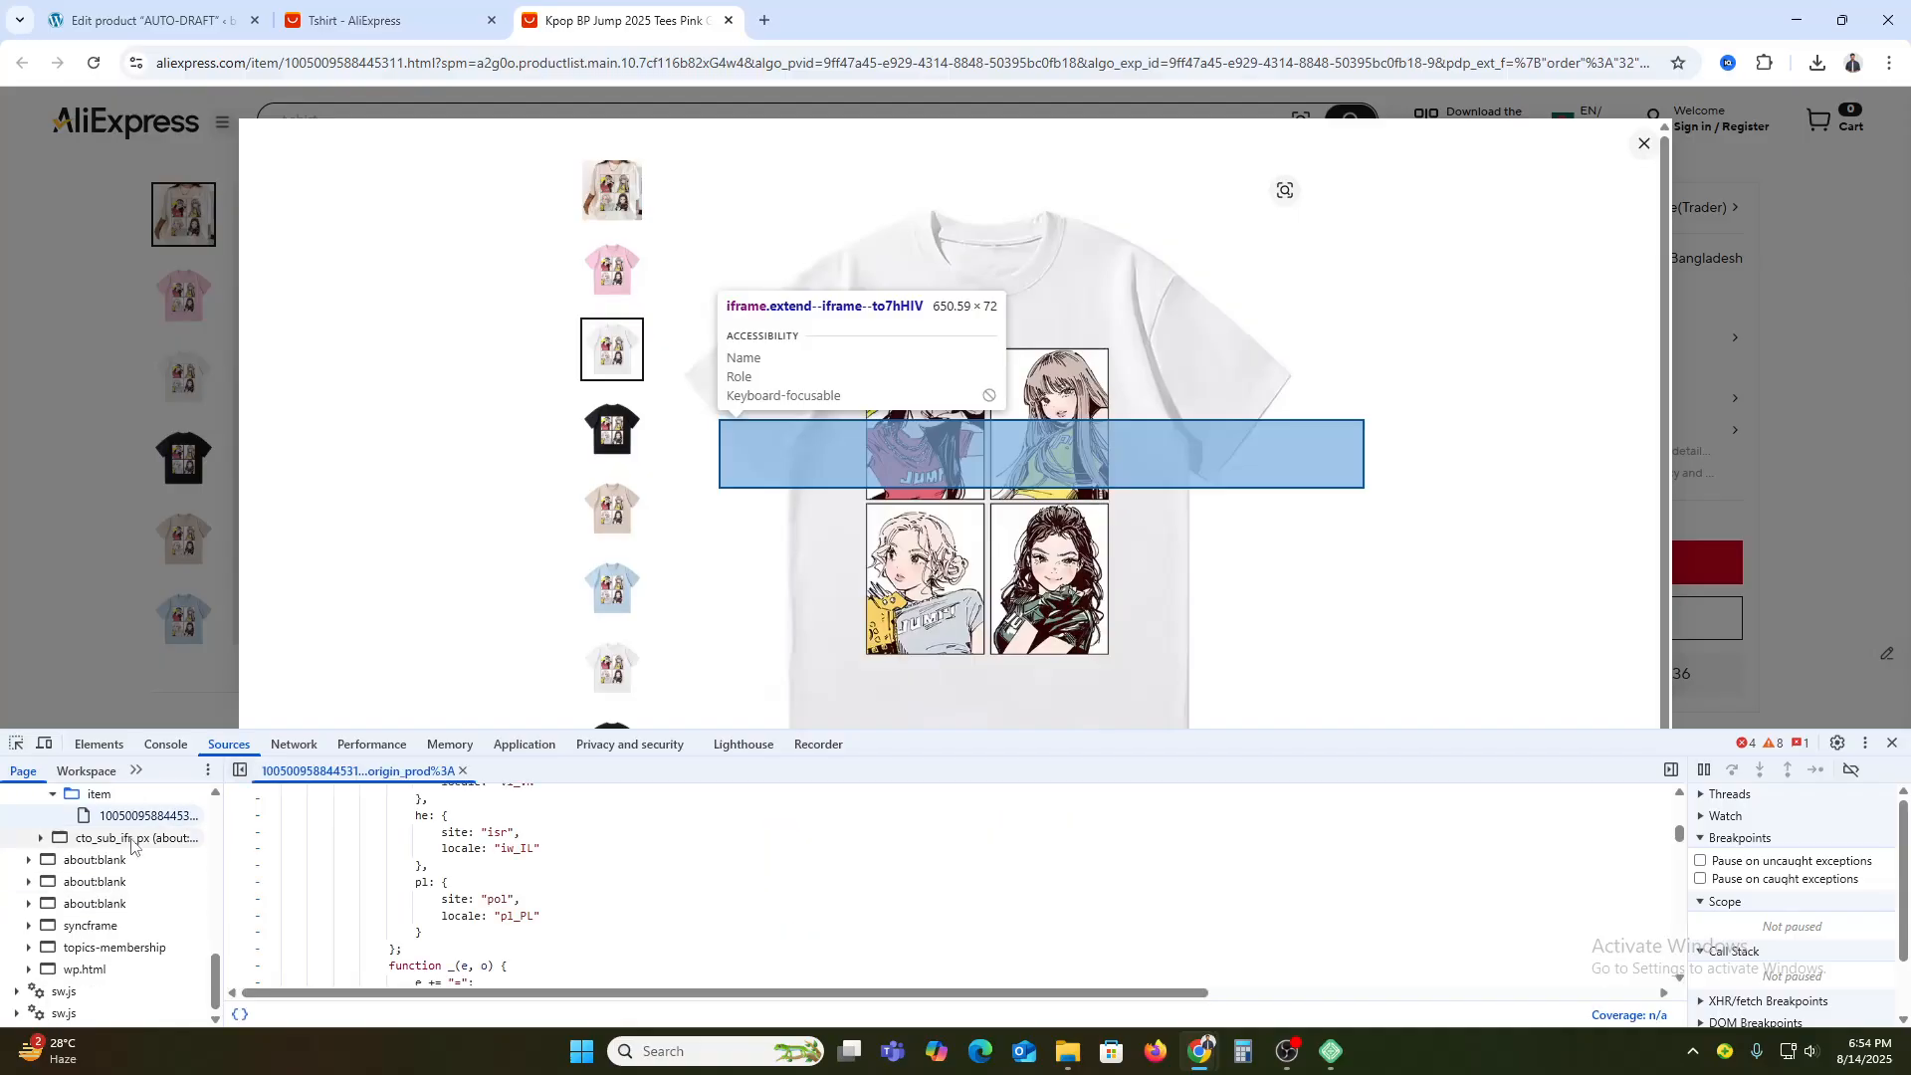
left_click(98, 744)
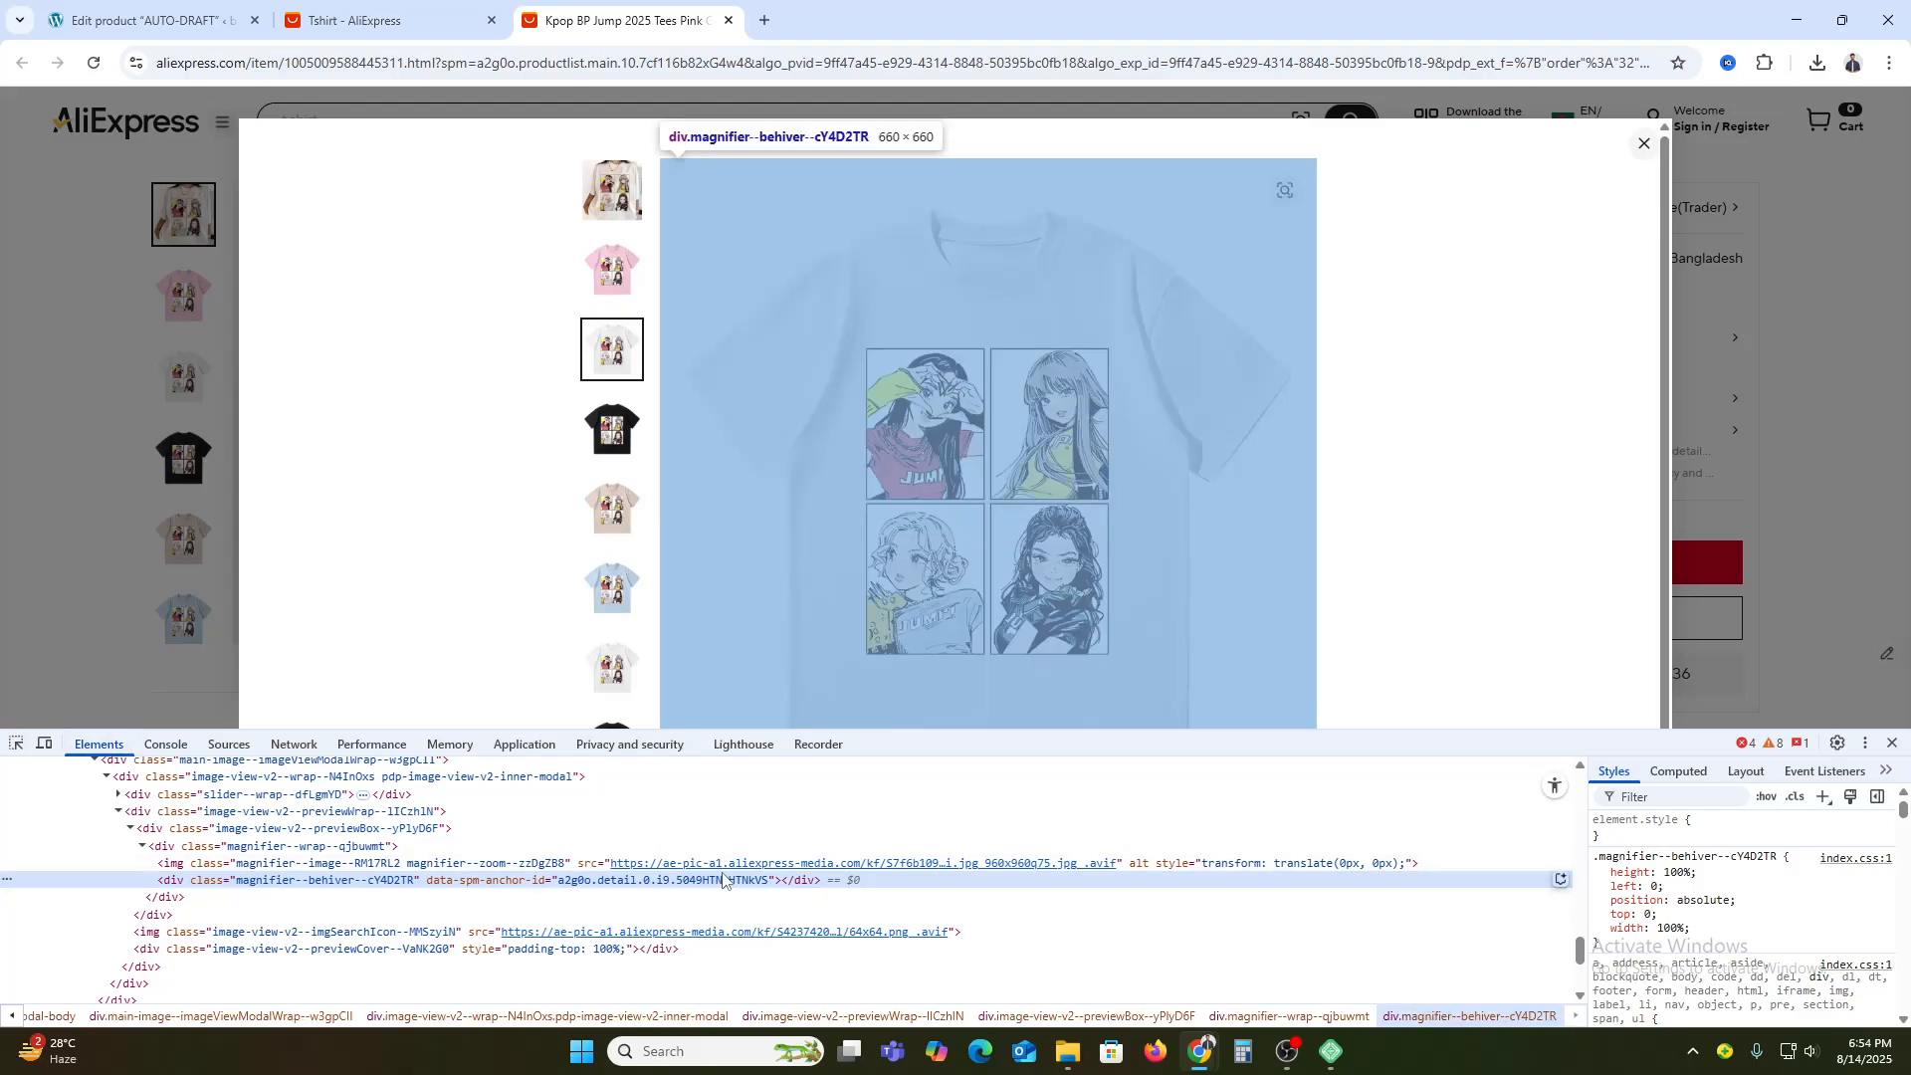
- Open the white T-shirt image's source file in a new tab and save it to the Downloads folder
mouse_move(734, 875)
left_click(824, 1009)
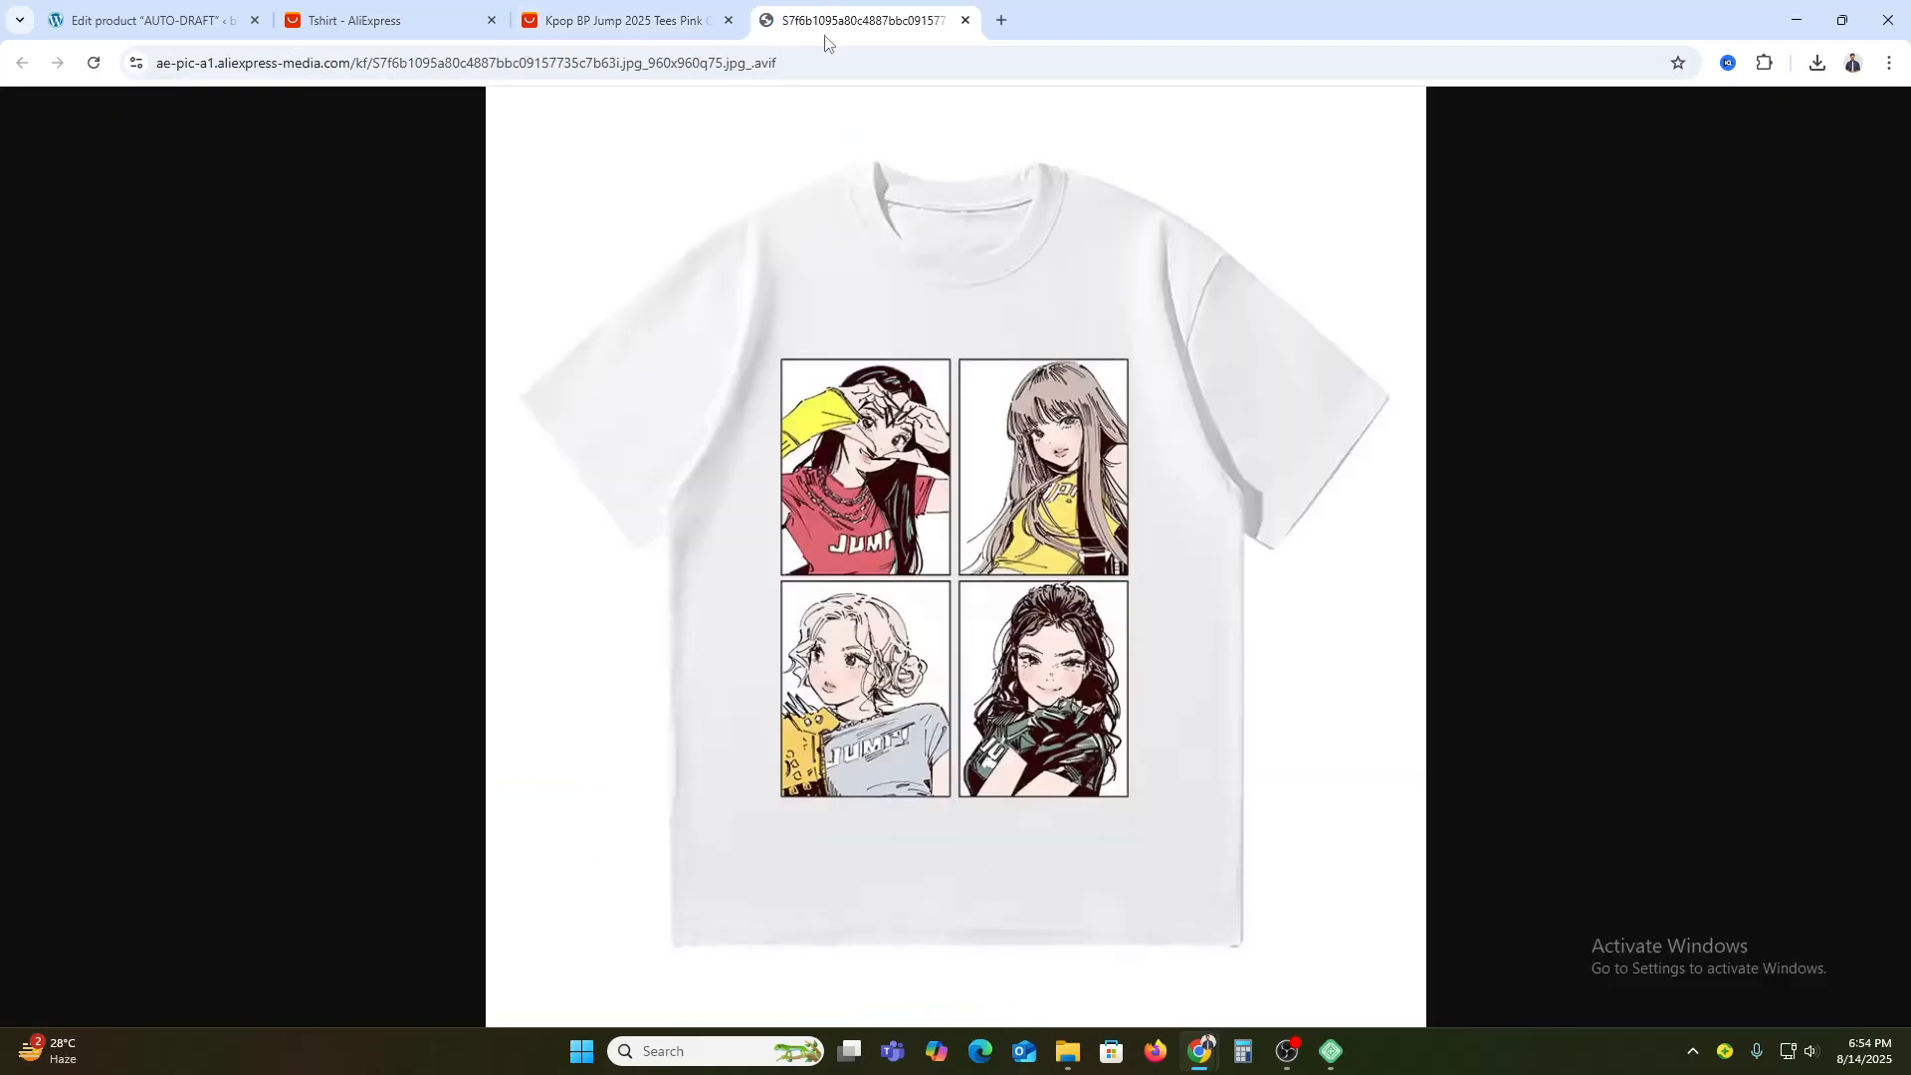
right_click(951, 575)
left_click(994, 637)
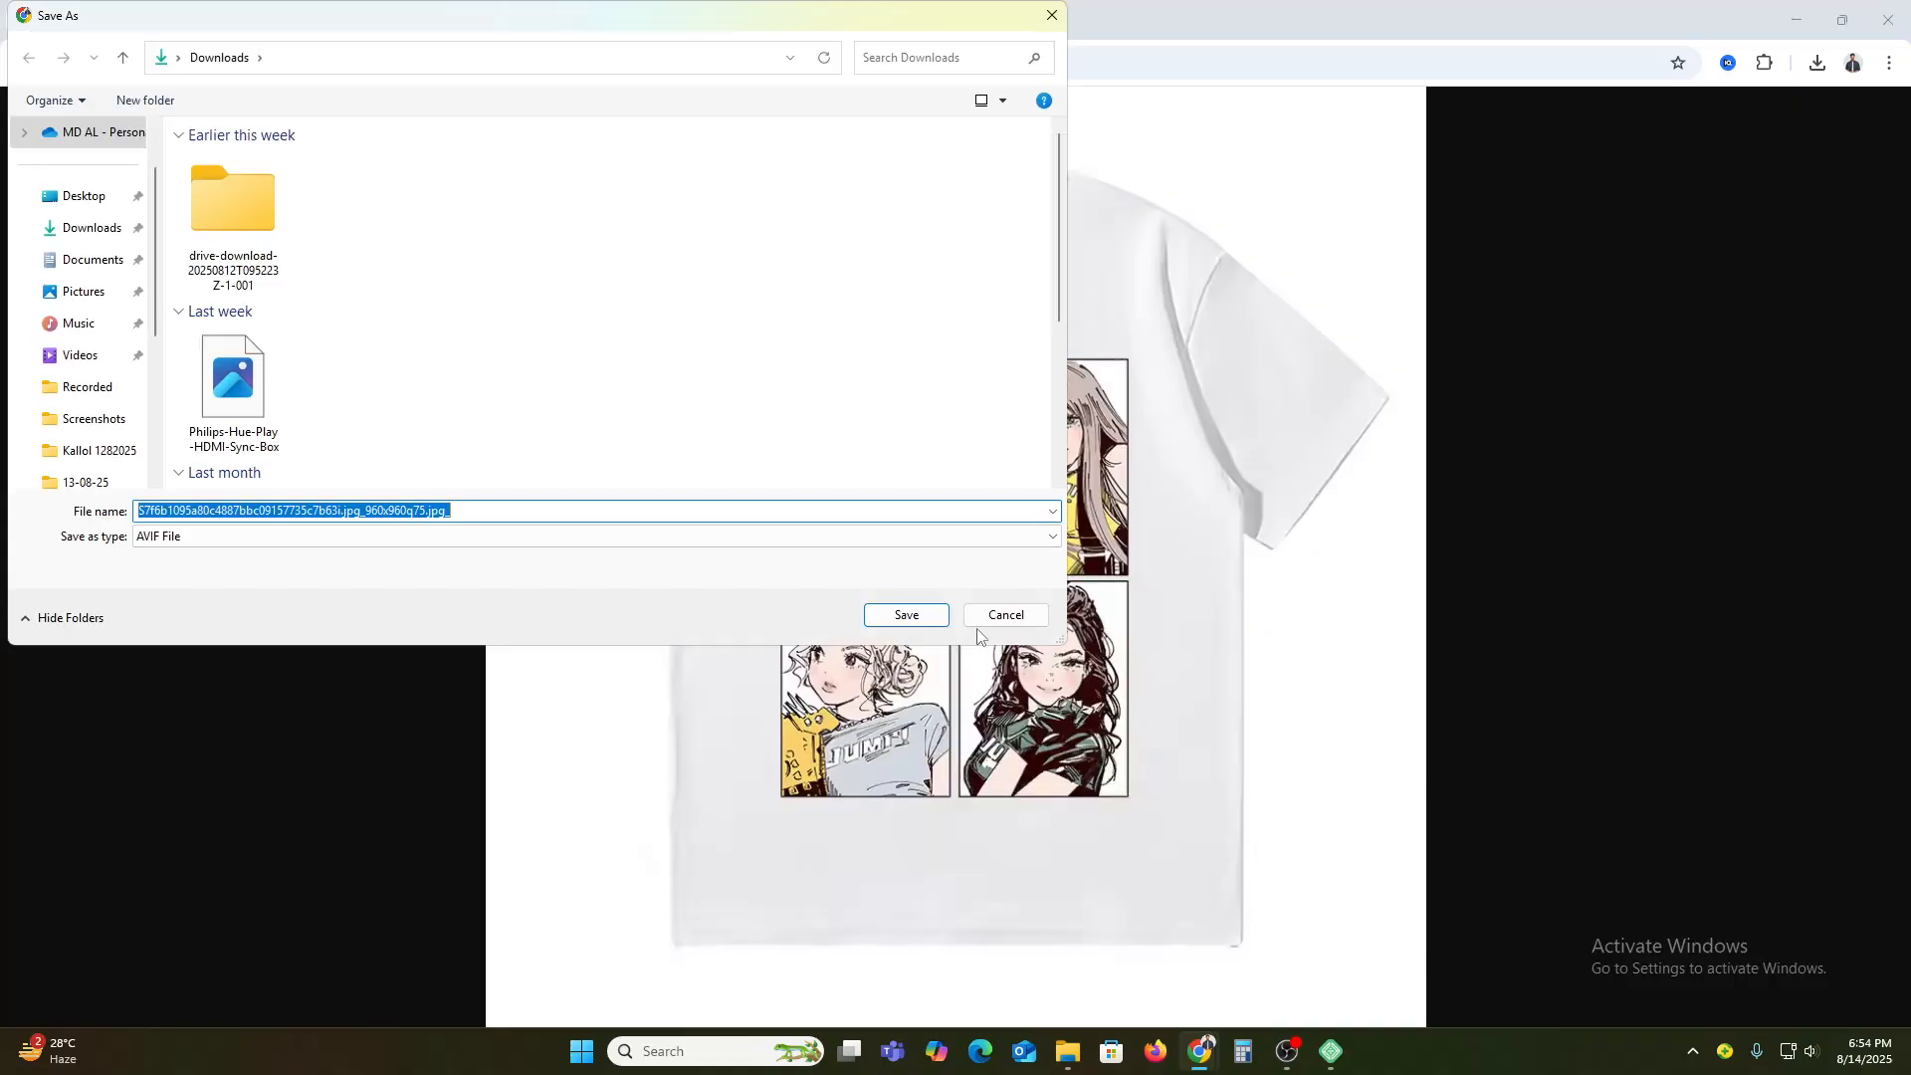
left_click(936, 617)
- Copy the full T-shirt title from the AliExpress listing into the WooCommerce product name and continue to the product description
left_click(608, 18)
key("Escape")
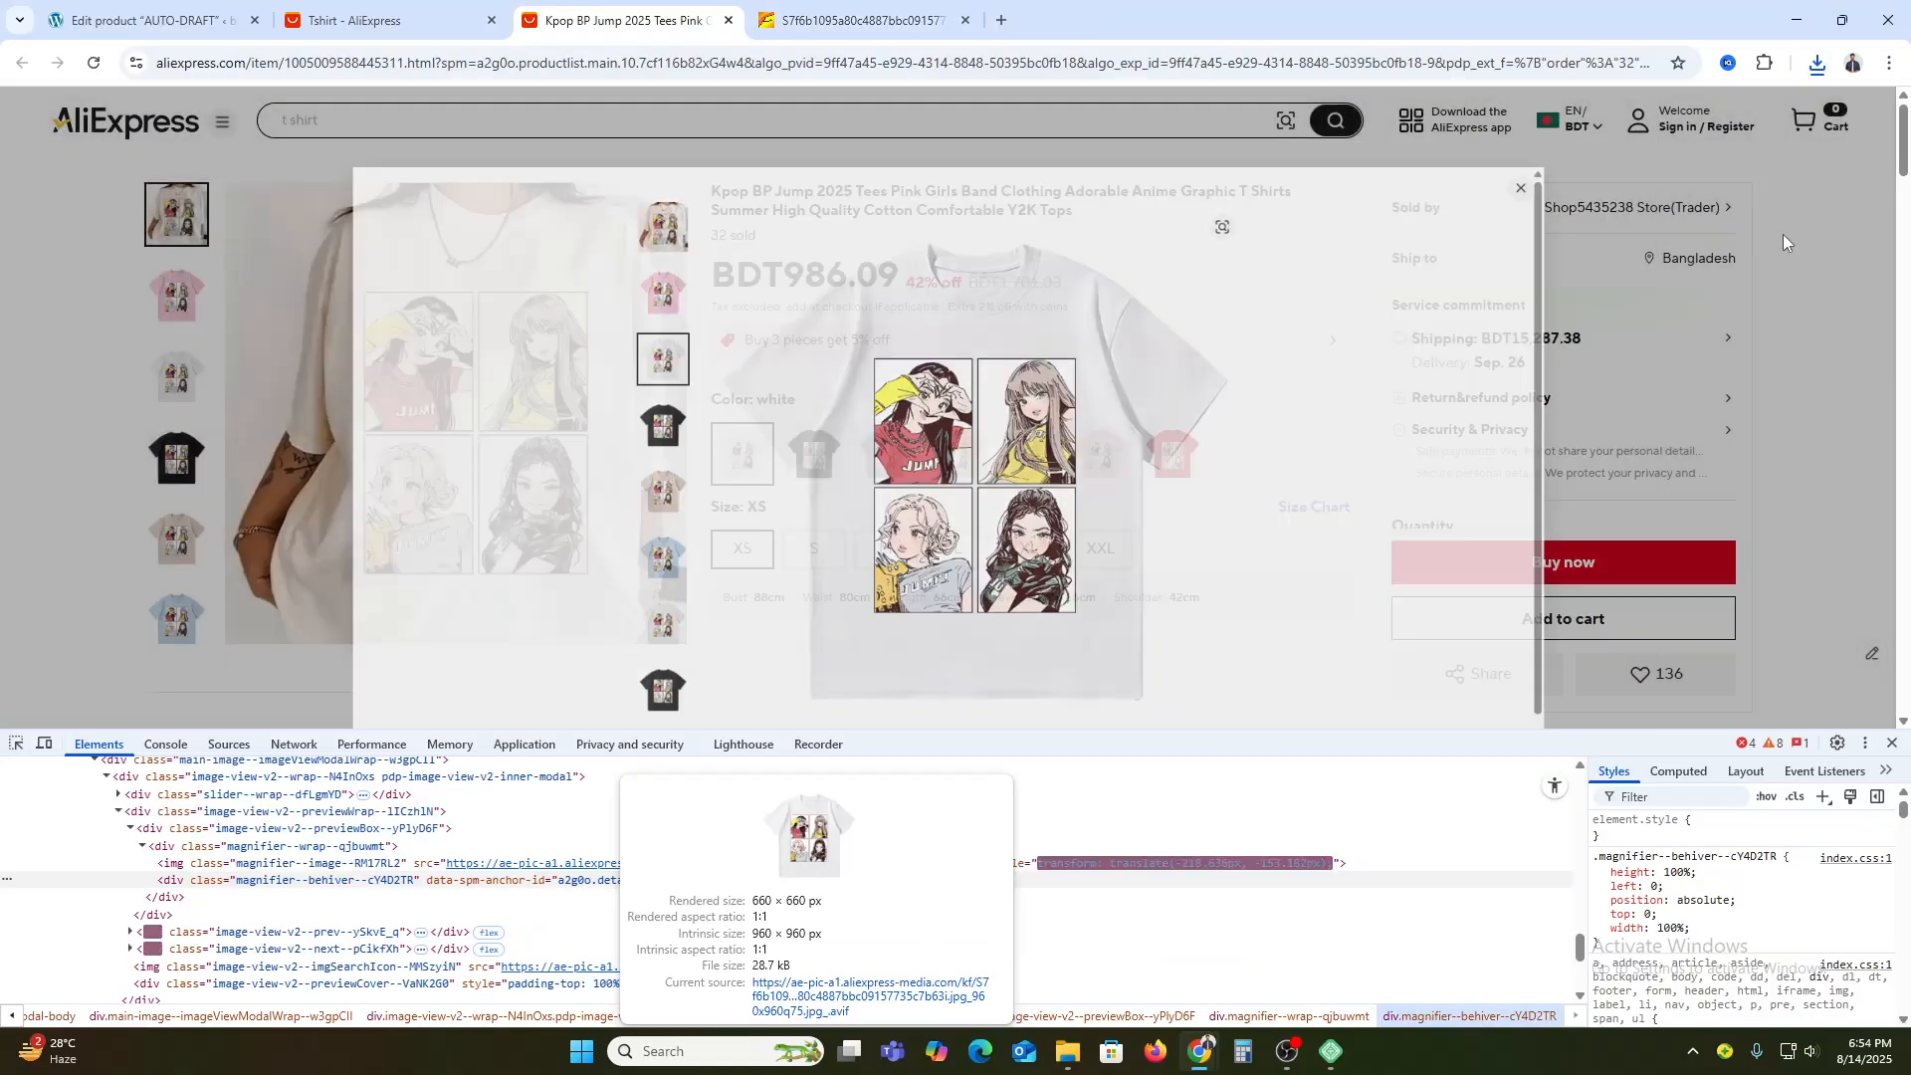
triple_click(1075, 189)
key("ctrl+c")
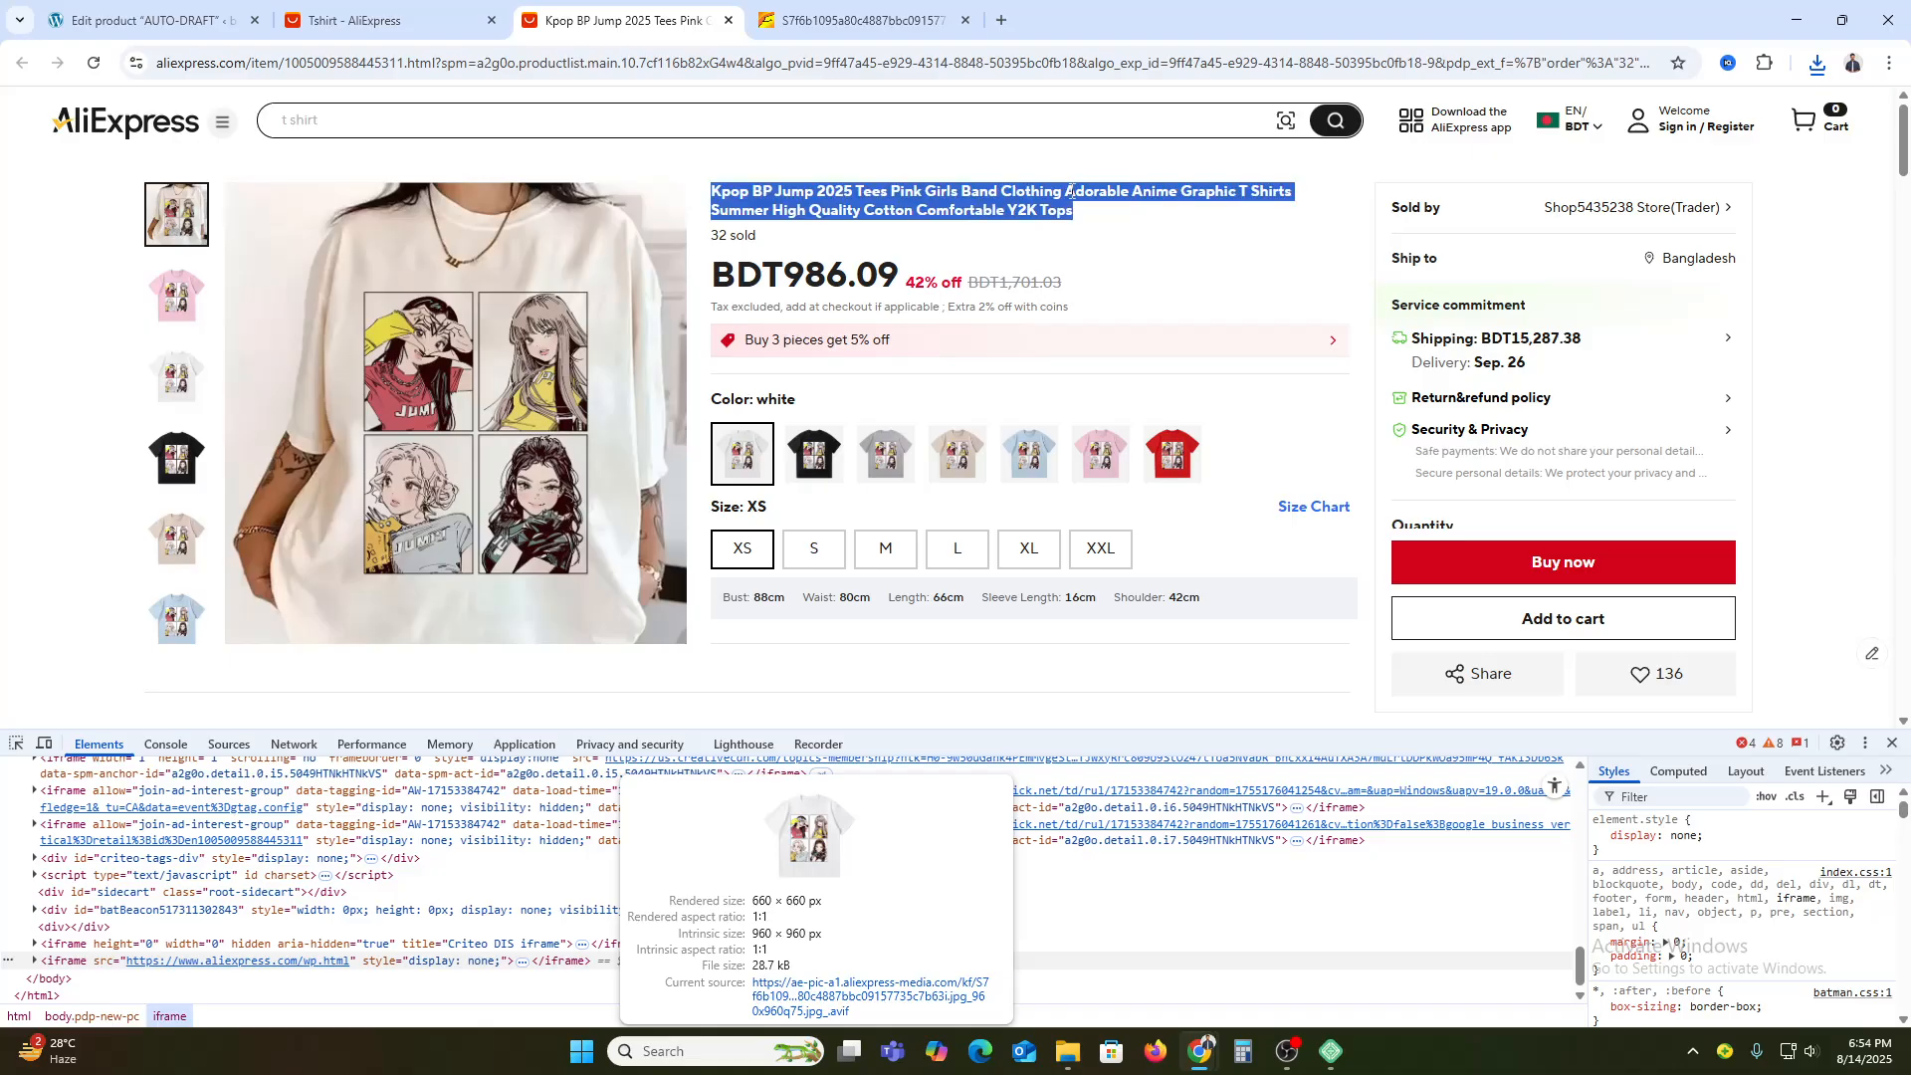
left_click(1893, 742)
left_click(110, 12)
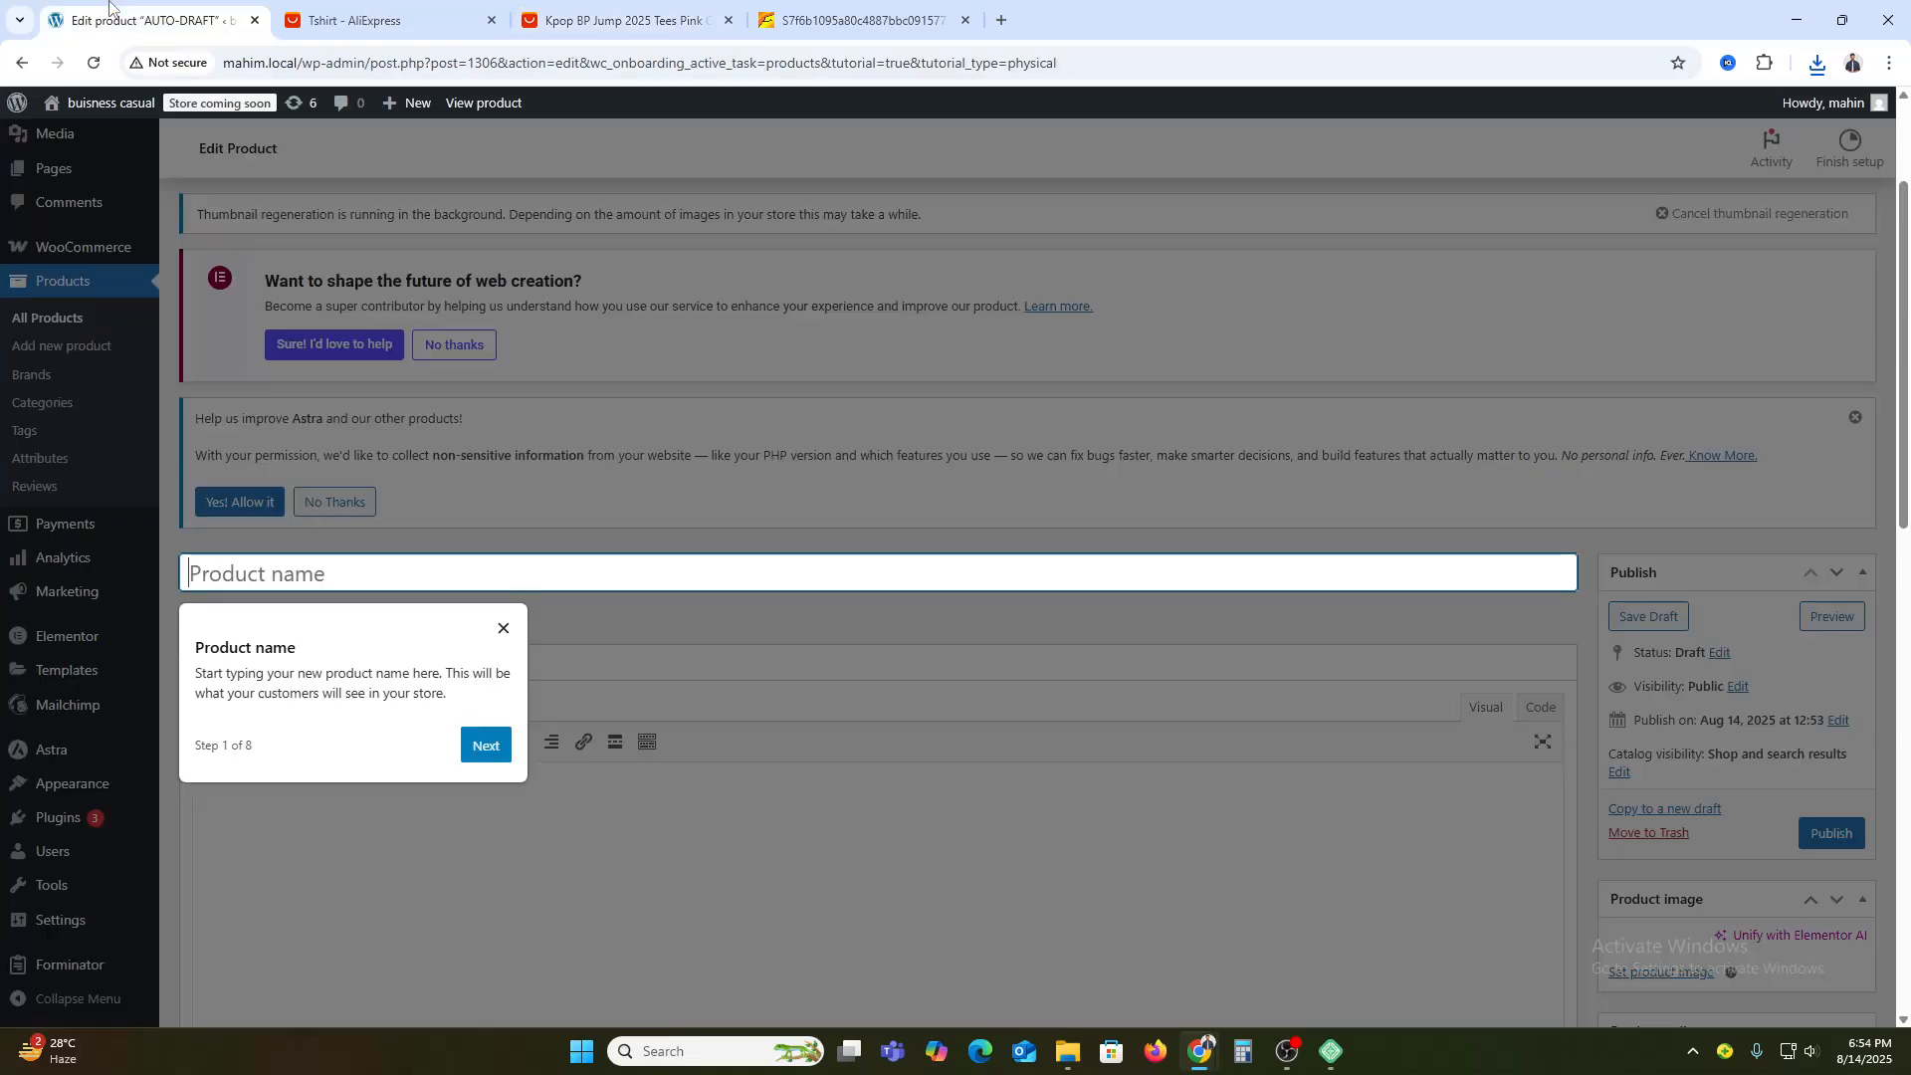
key("ctrl+v")
left_click(486, 744)
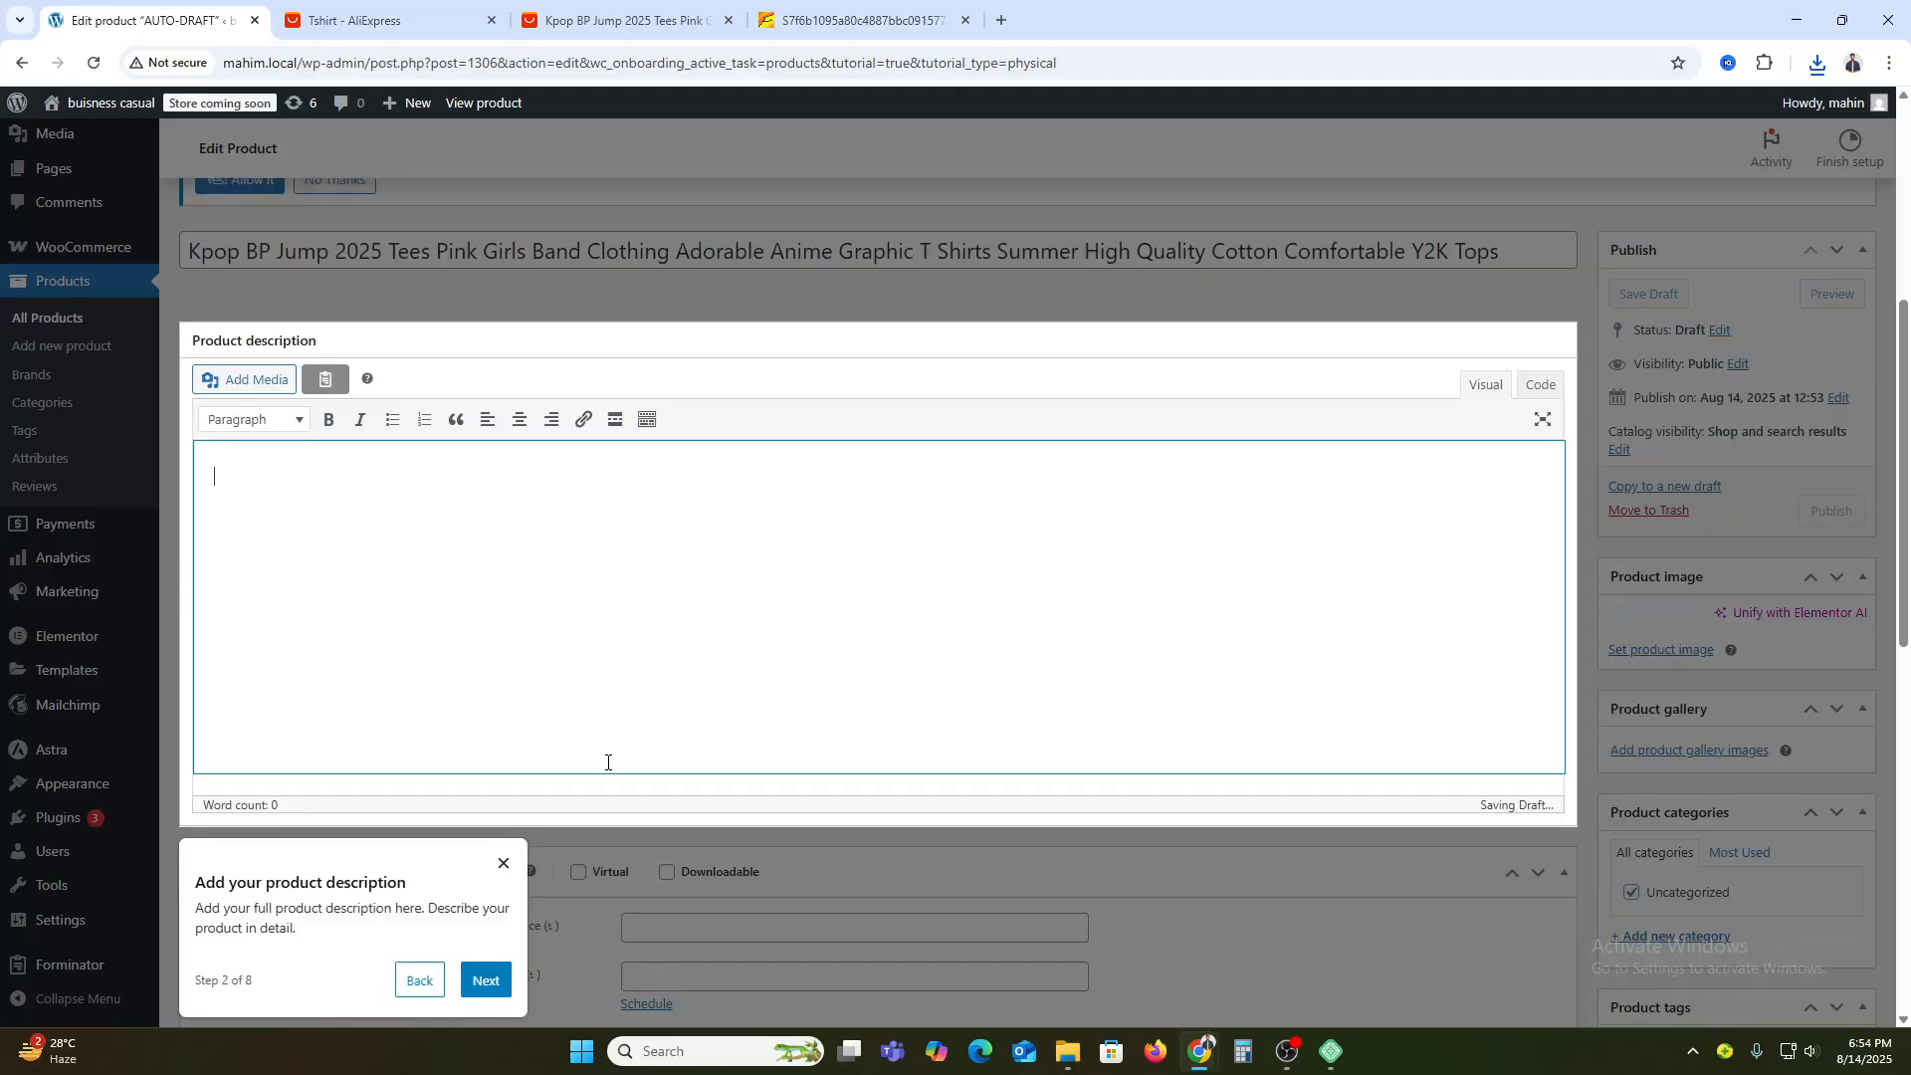
- Return to the AliExpress T-shirt listing and expand its full specifications
left_click(711, 12)
scroll(1162, 711, "down", 7)
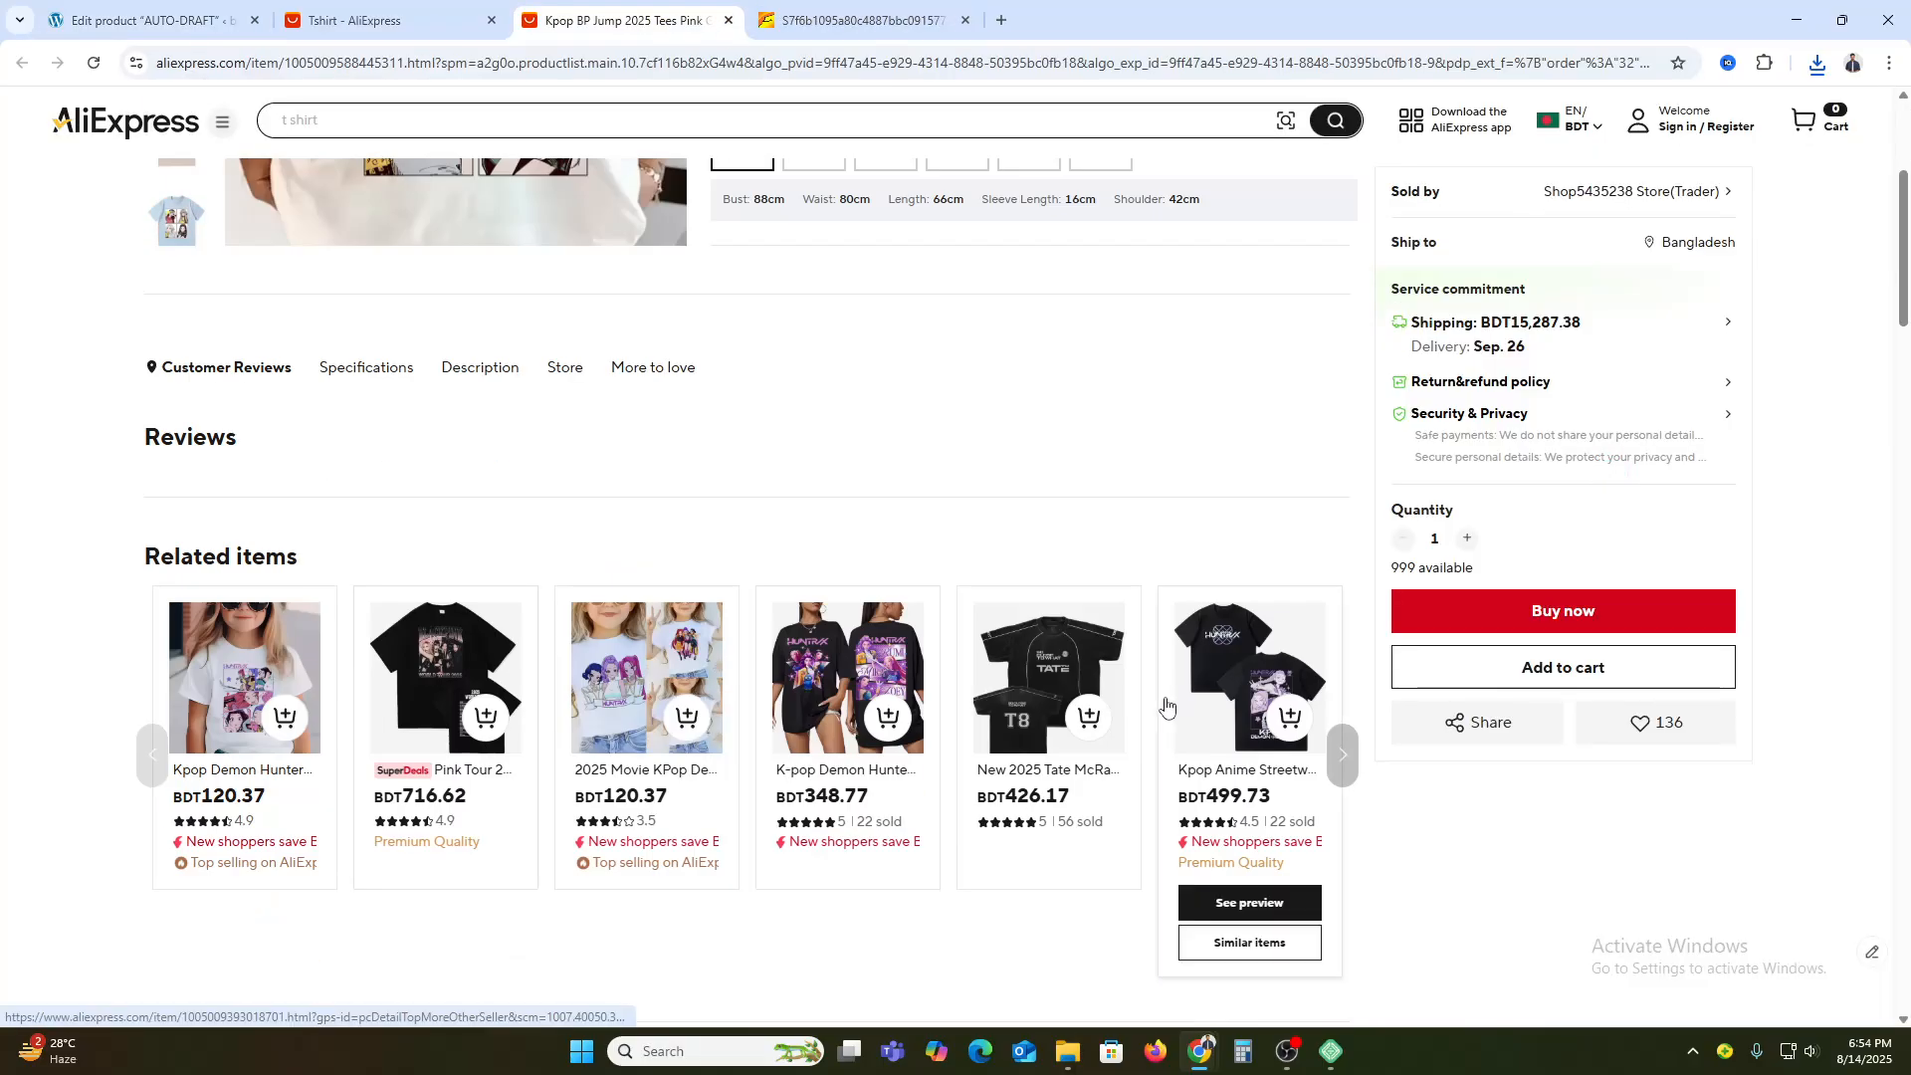
scroll(1160, 711, "down", 6)
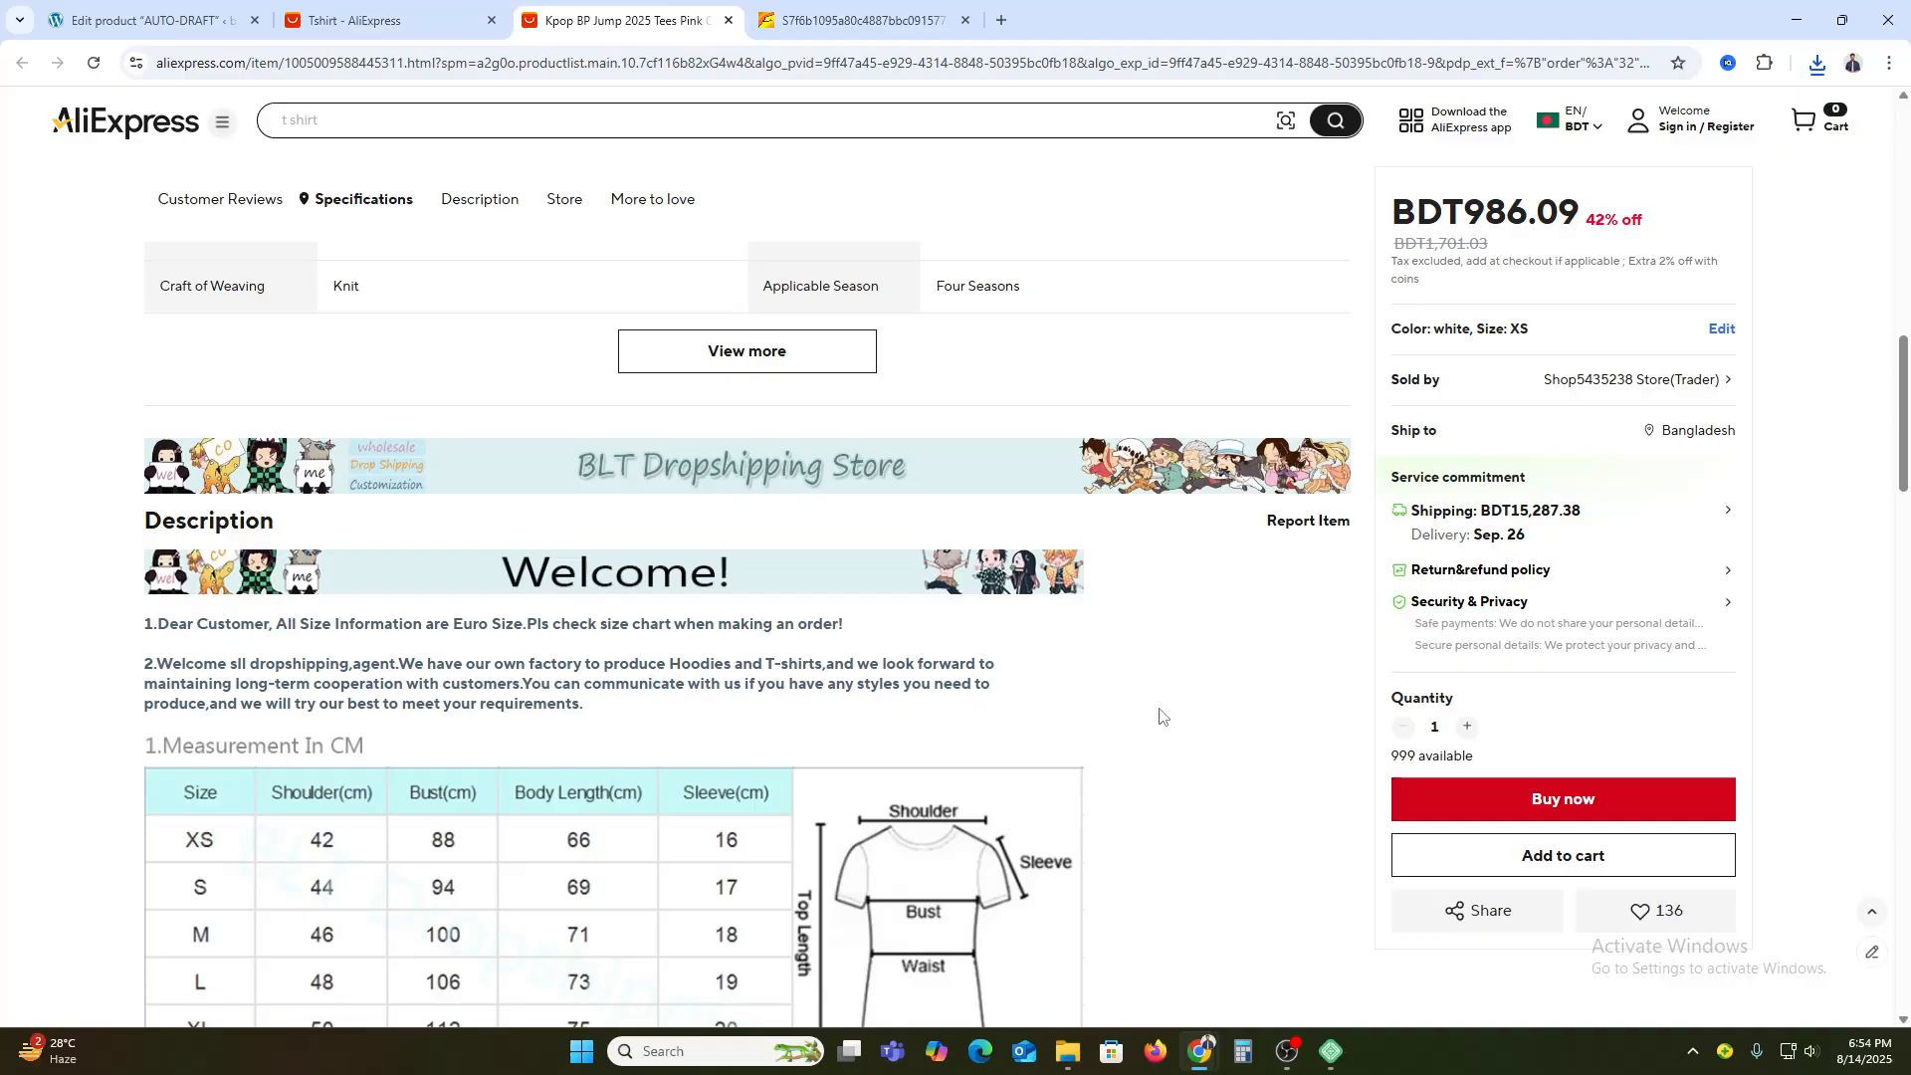
left_click(759, 358)
scroll(900, 666, "down", 10)
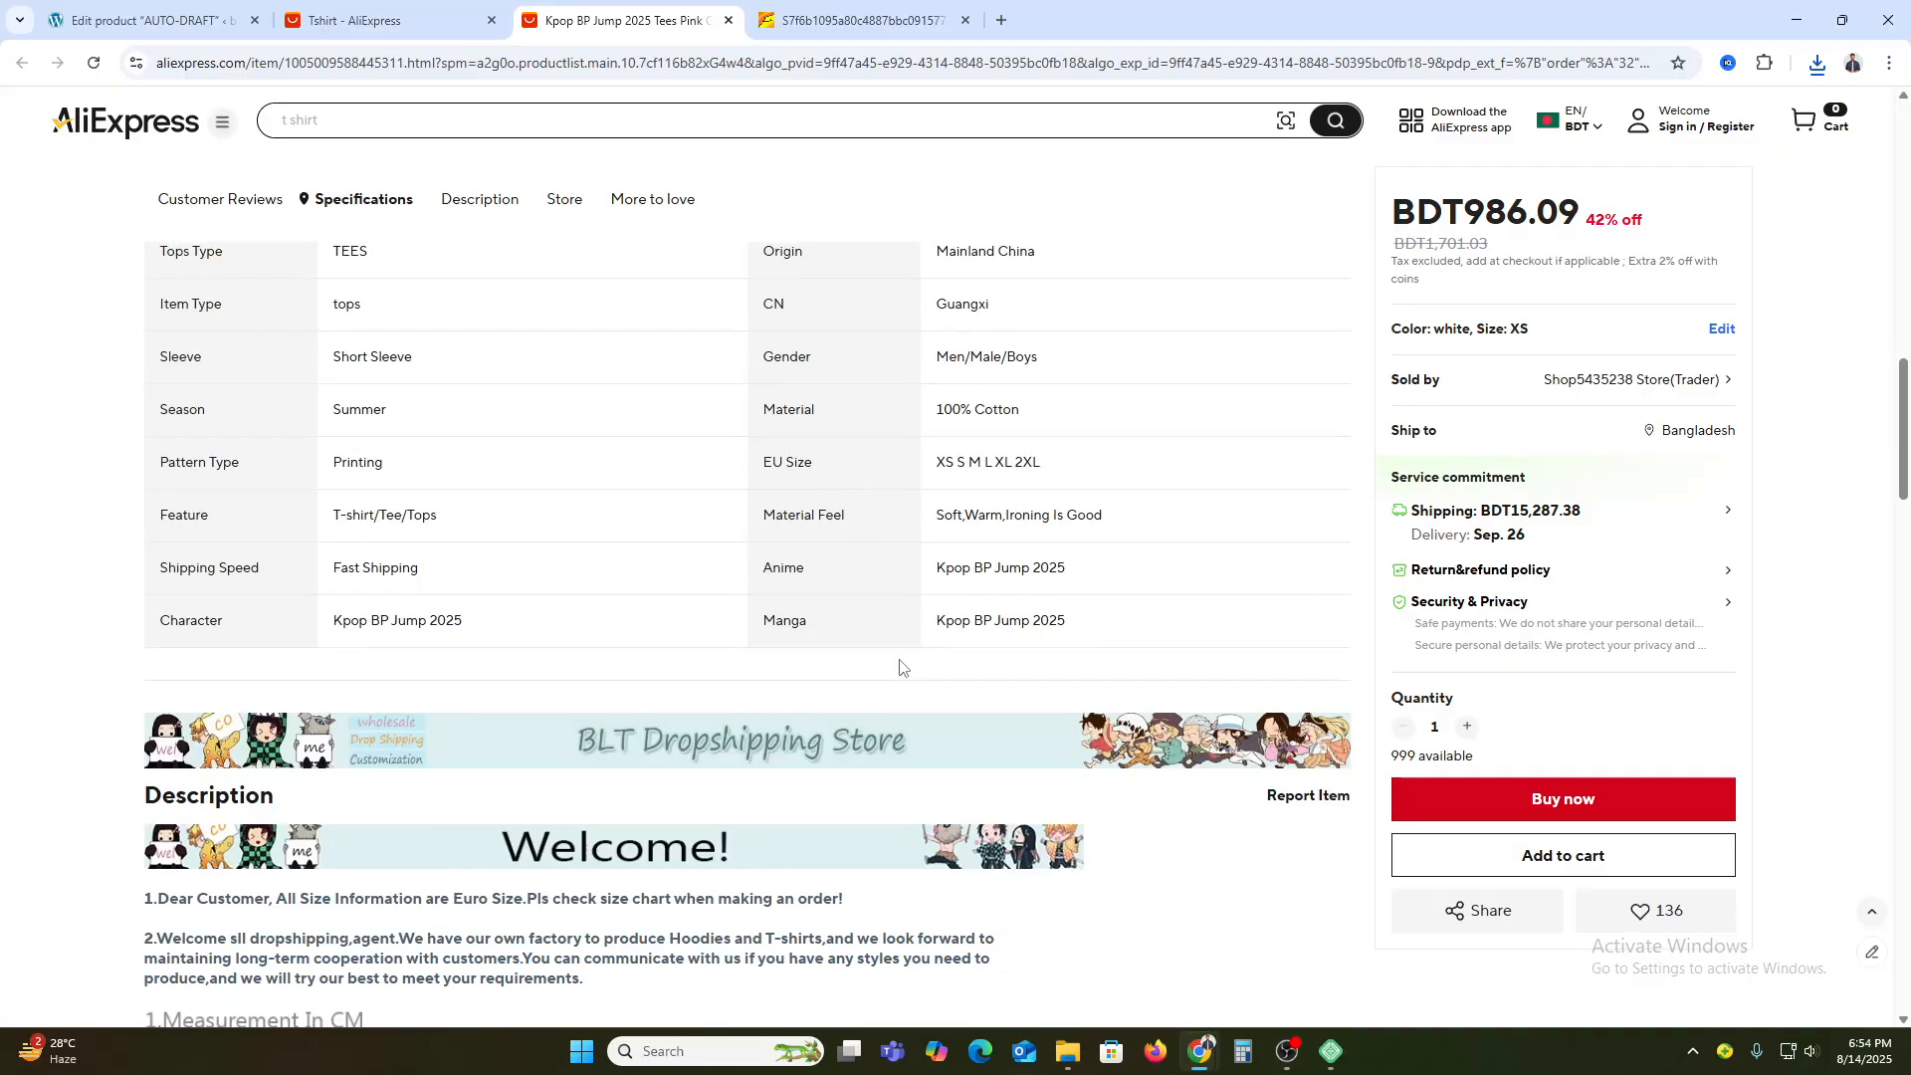
scroll(908, 694, "up", 2)
scroll(753, 649, "up", 2)
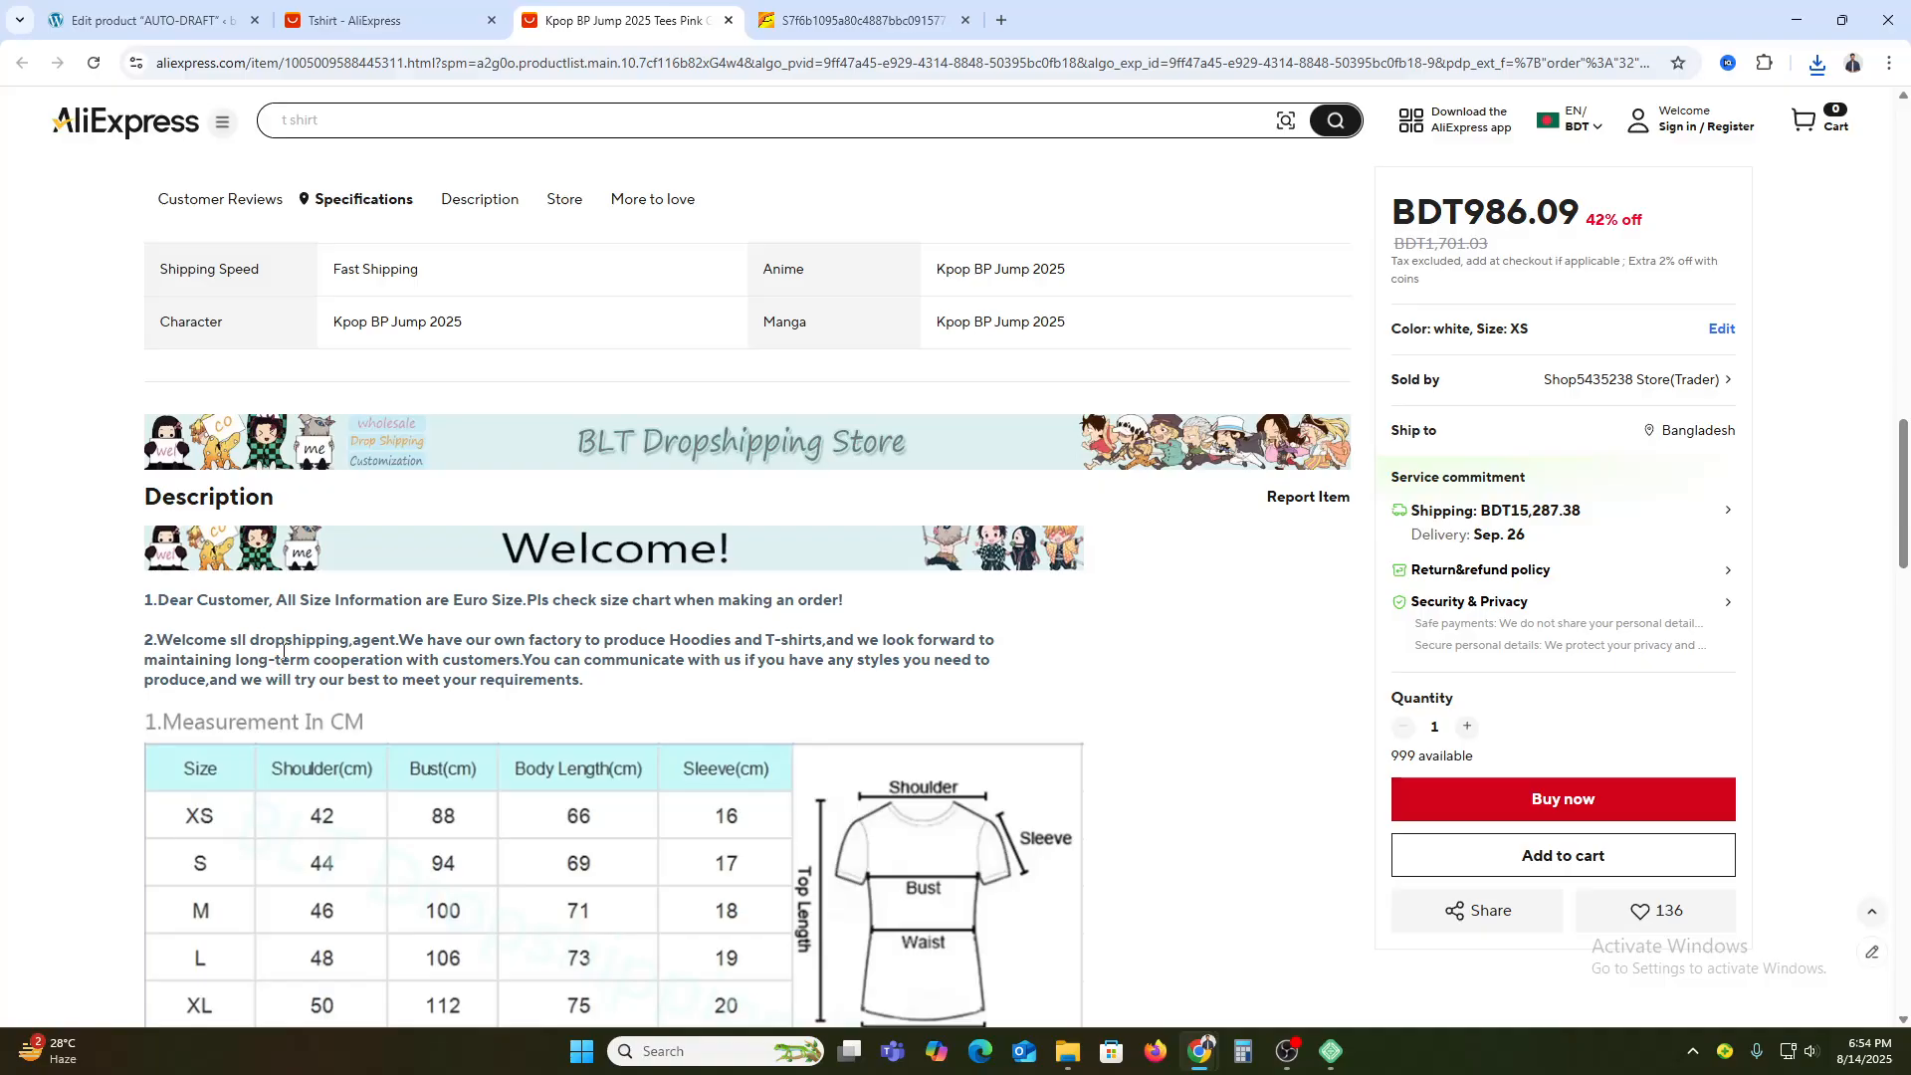
key("ctrl+a")
left_click(202, 563)
left_click_drag(131, 610, 800, 438)
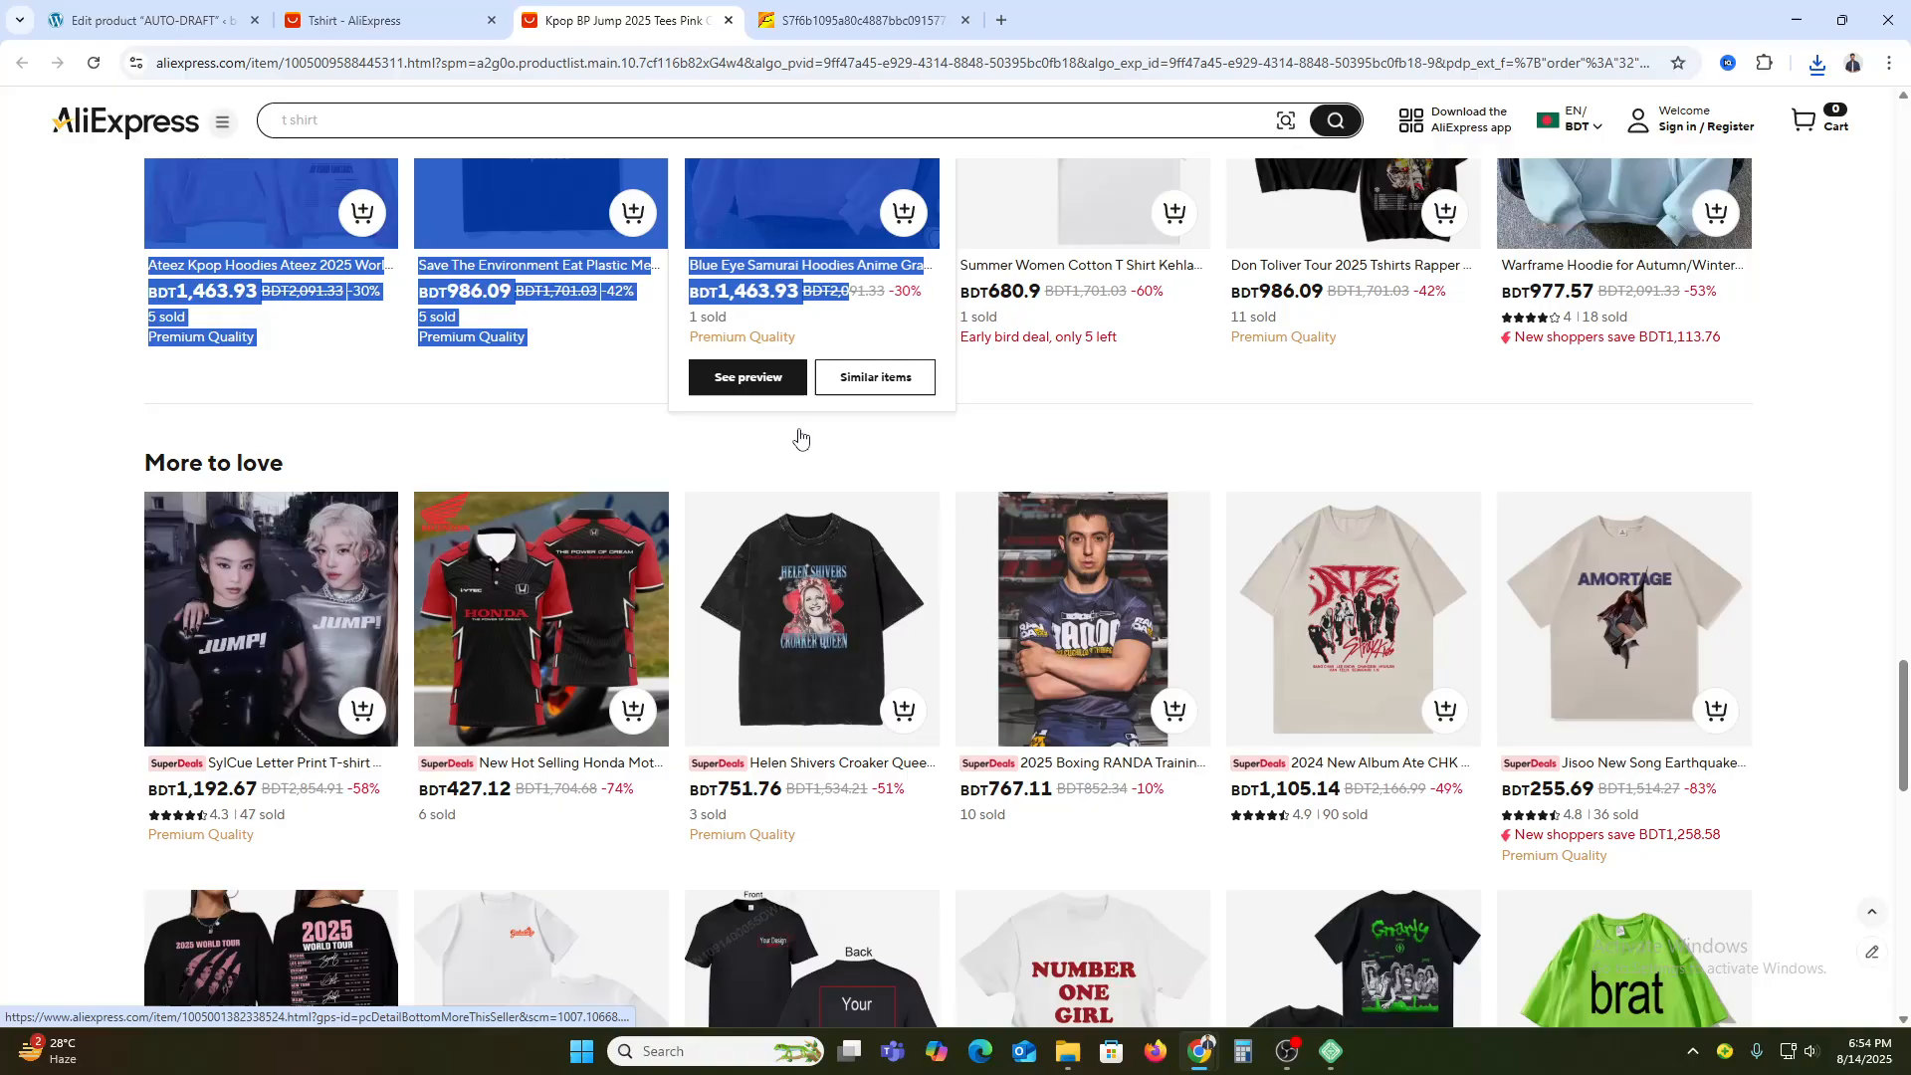
scroll(806, 696, "up", 10)
- Expand the full item description on the AliExpress listing and look through it down to its end
left_click(702, 804)
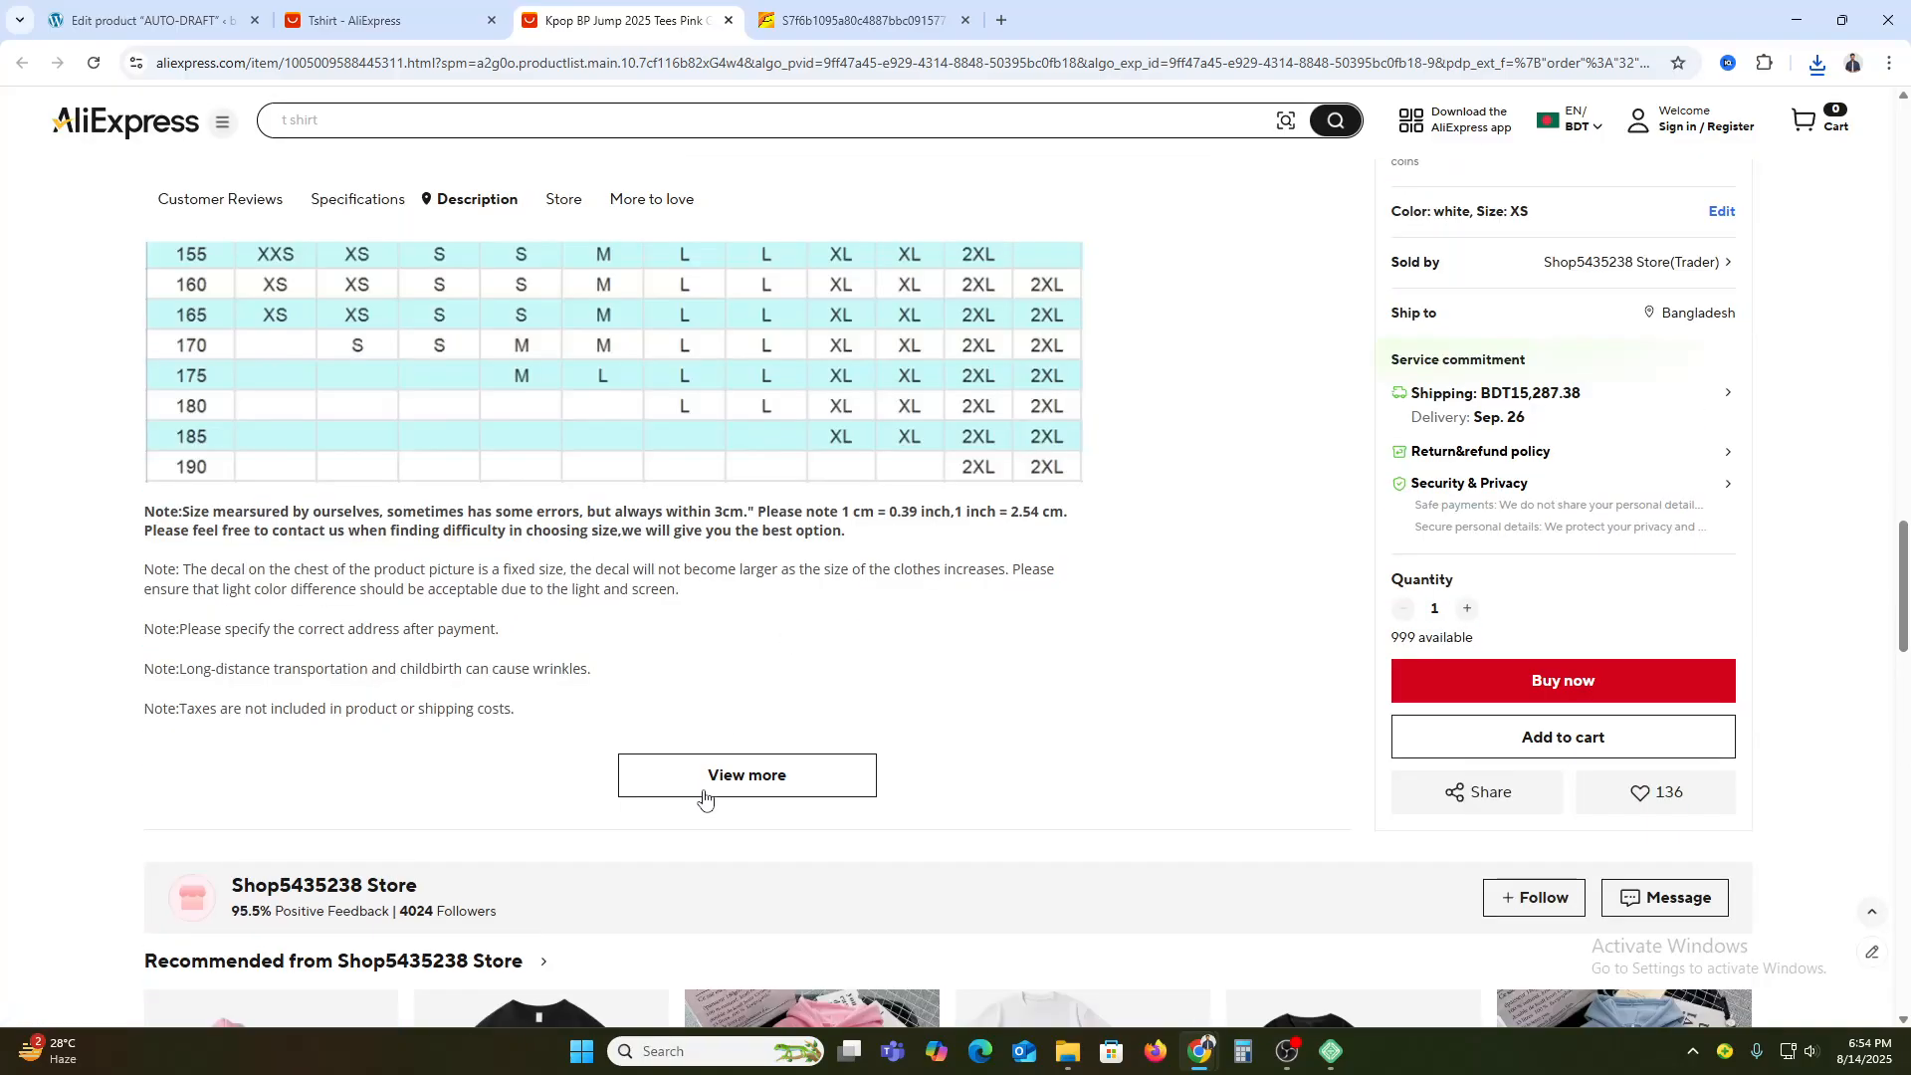
left_click(703, 786)
scroll(708, 804, "down", 10)
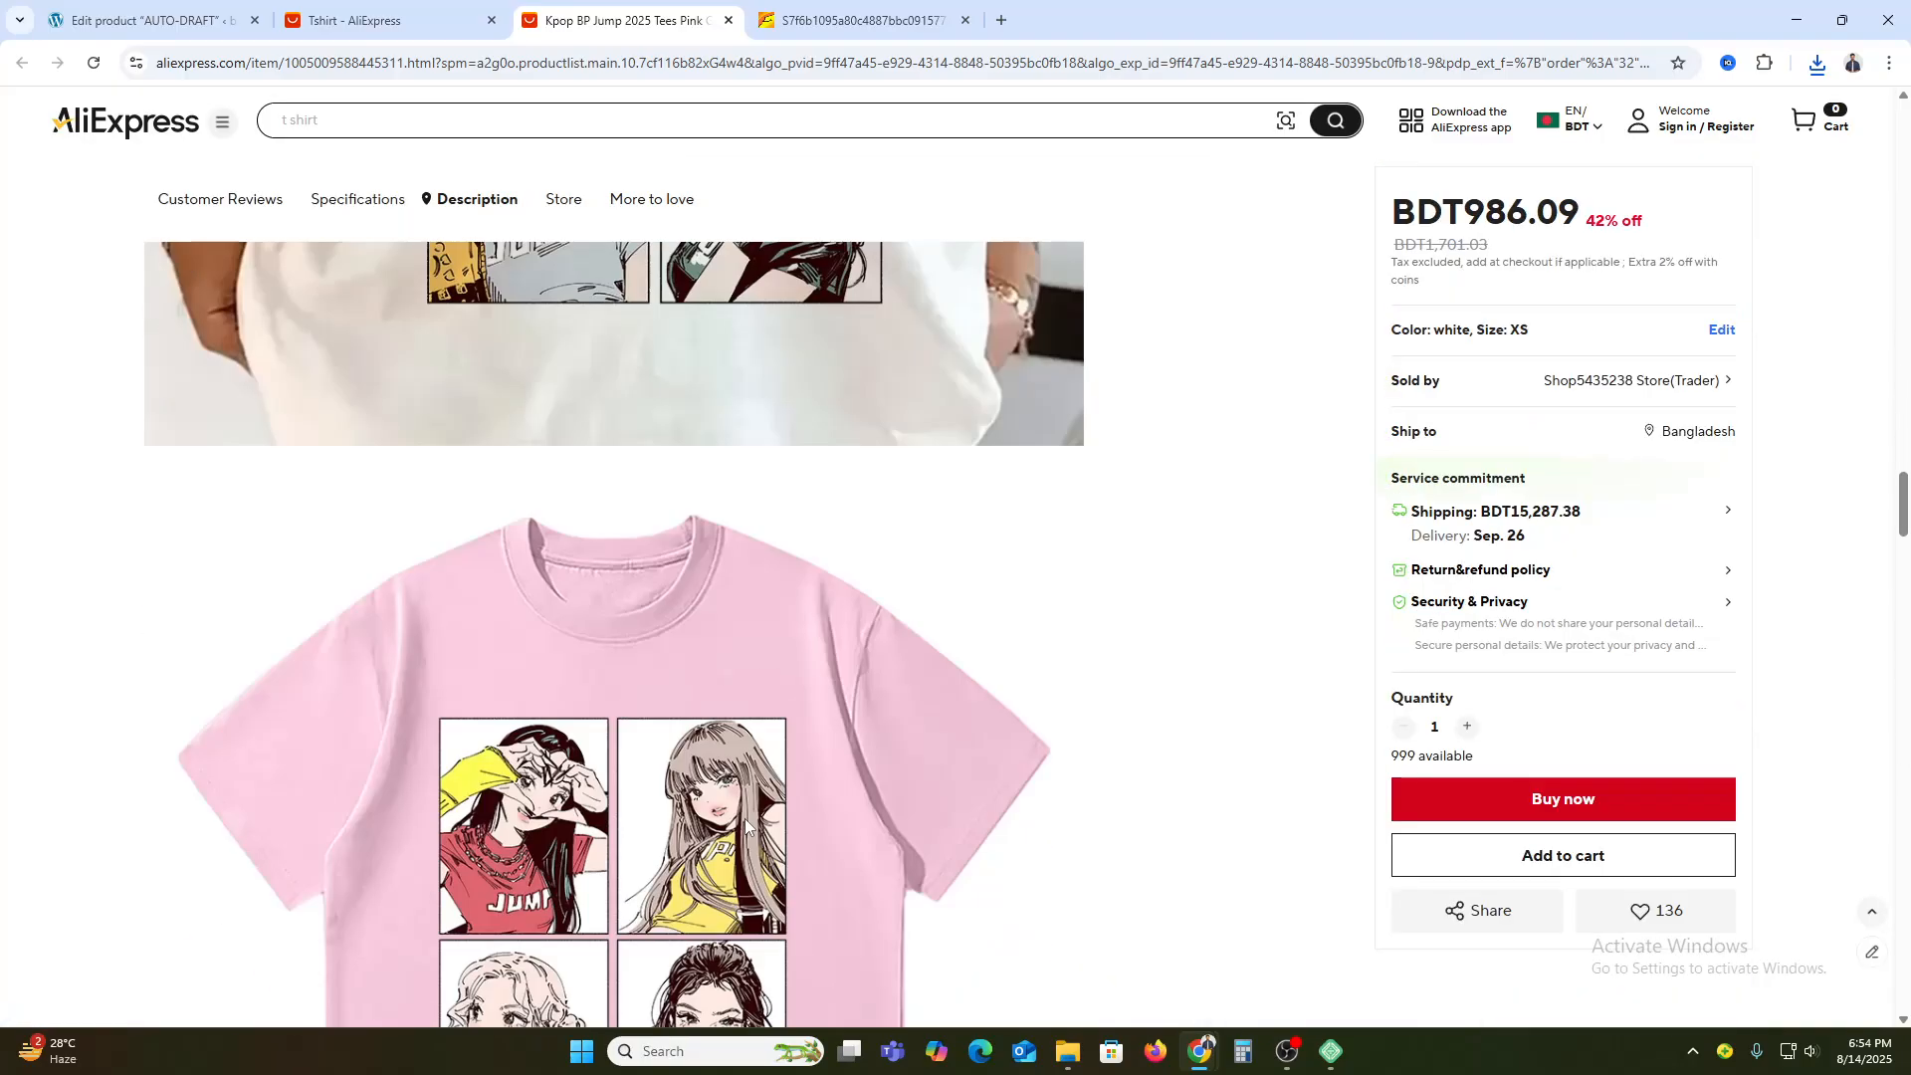
scroll(746, 824, "down", 20)
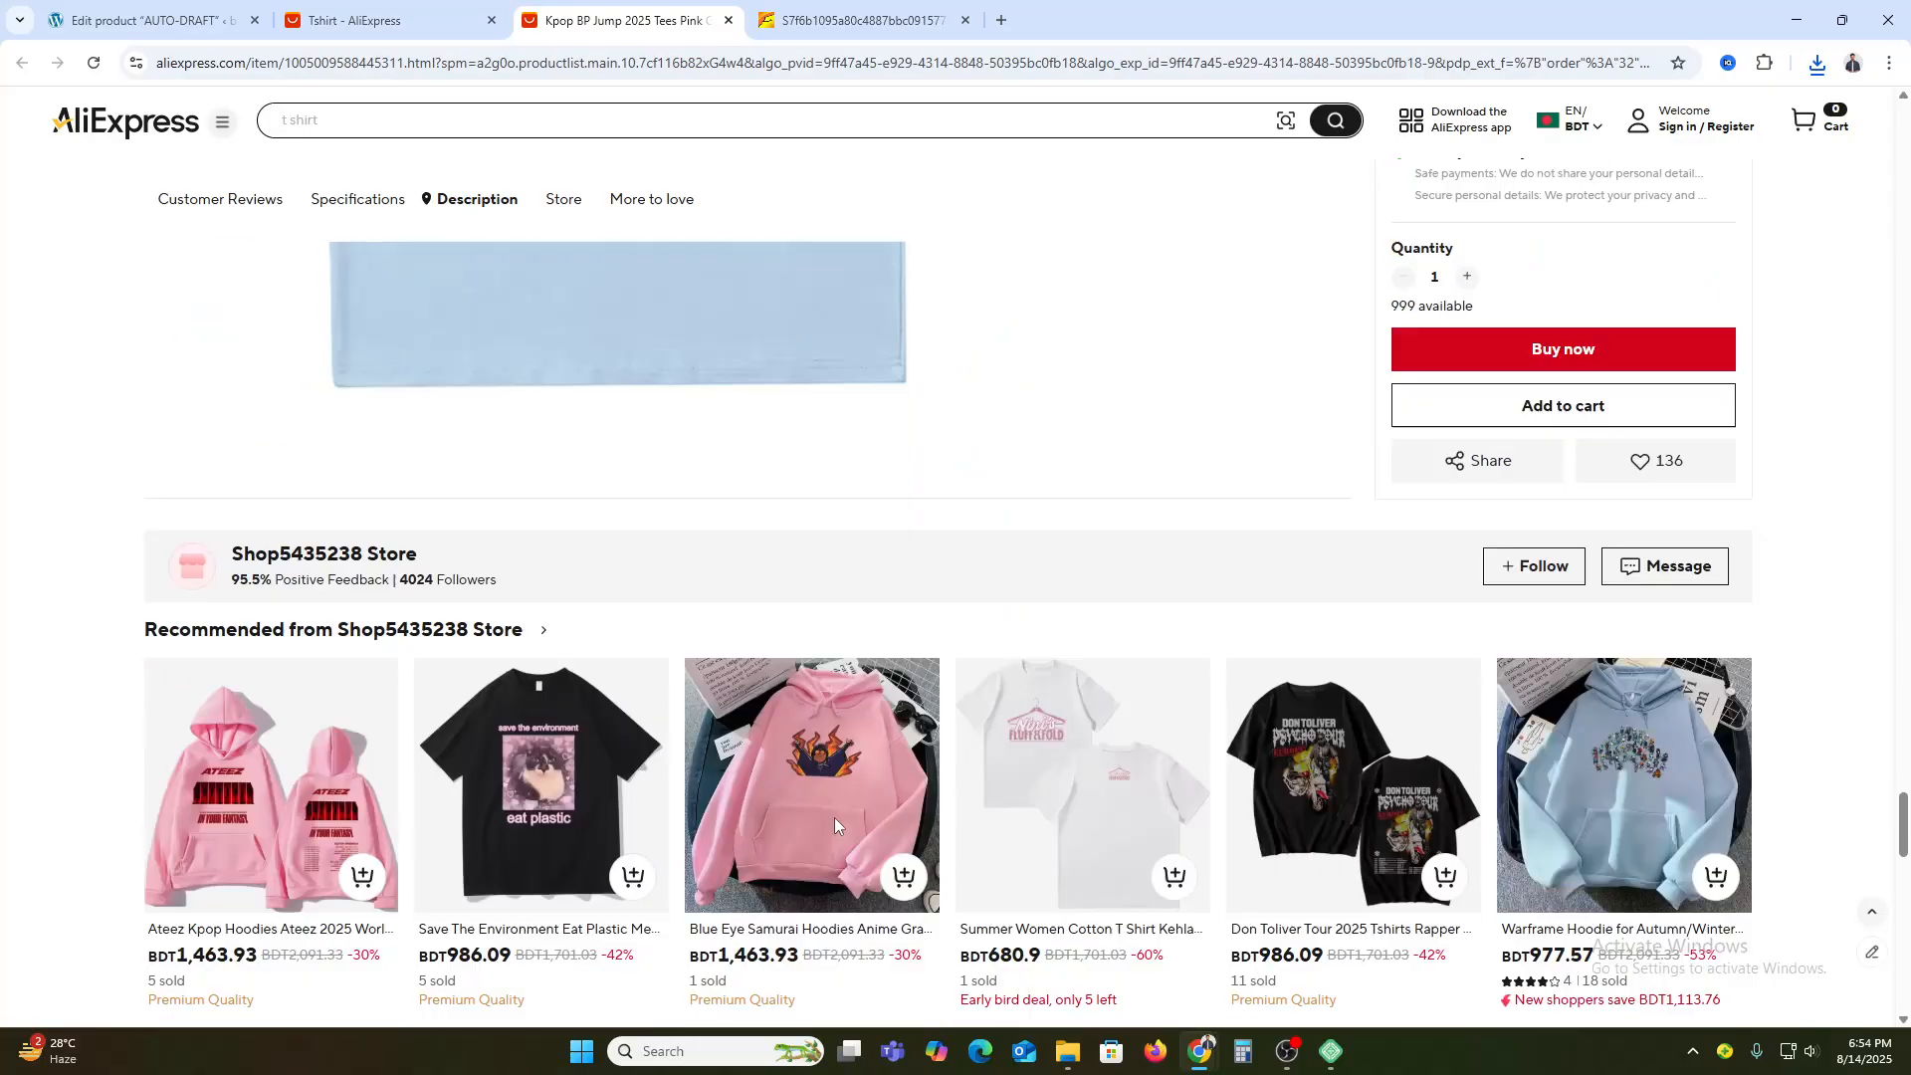
- Try to select the expanded description from its end, beside the blue T-shirt image
scroll(704, 833, "up", 4)
left_click_drag(1053, 836, 1087, 743)
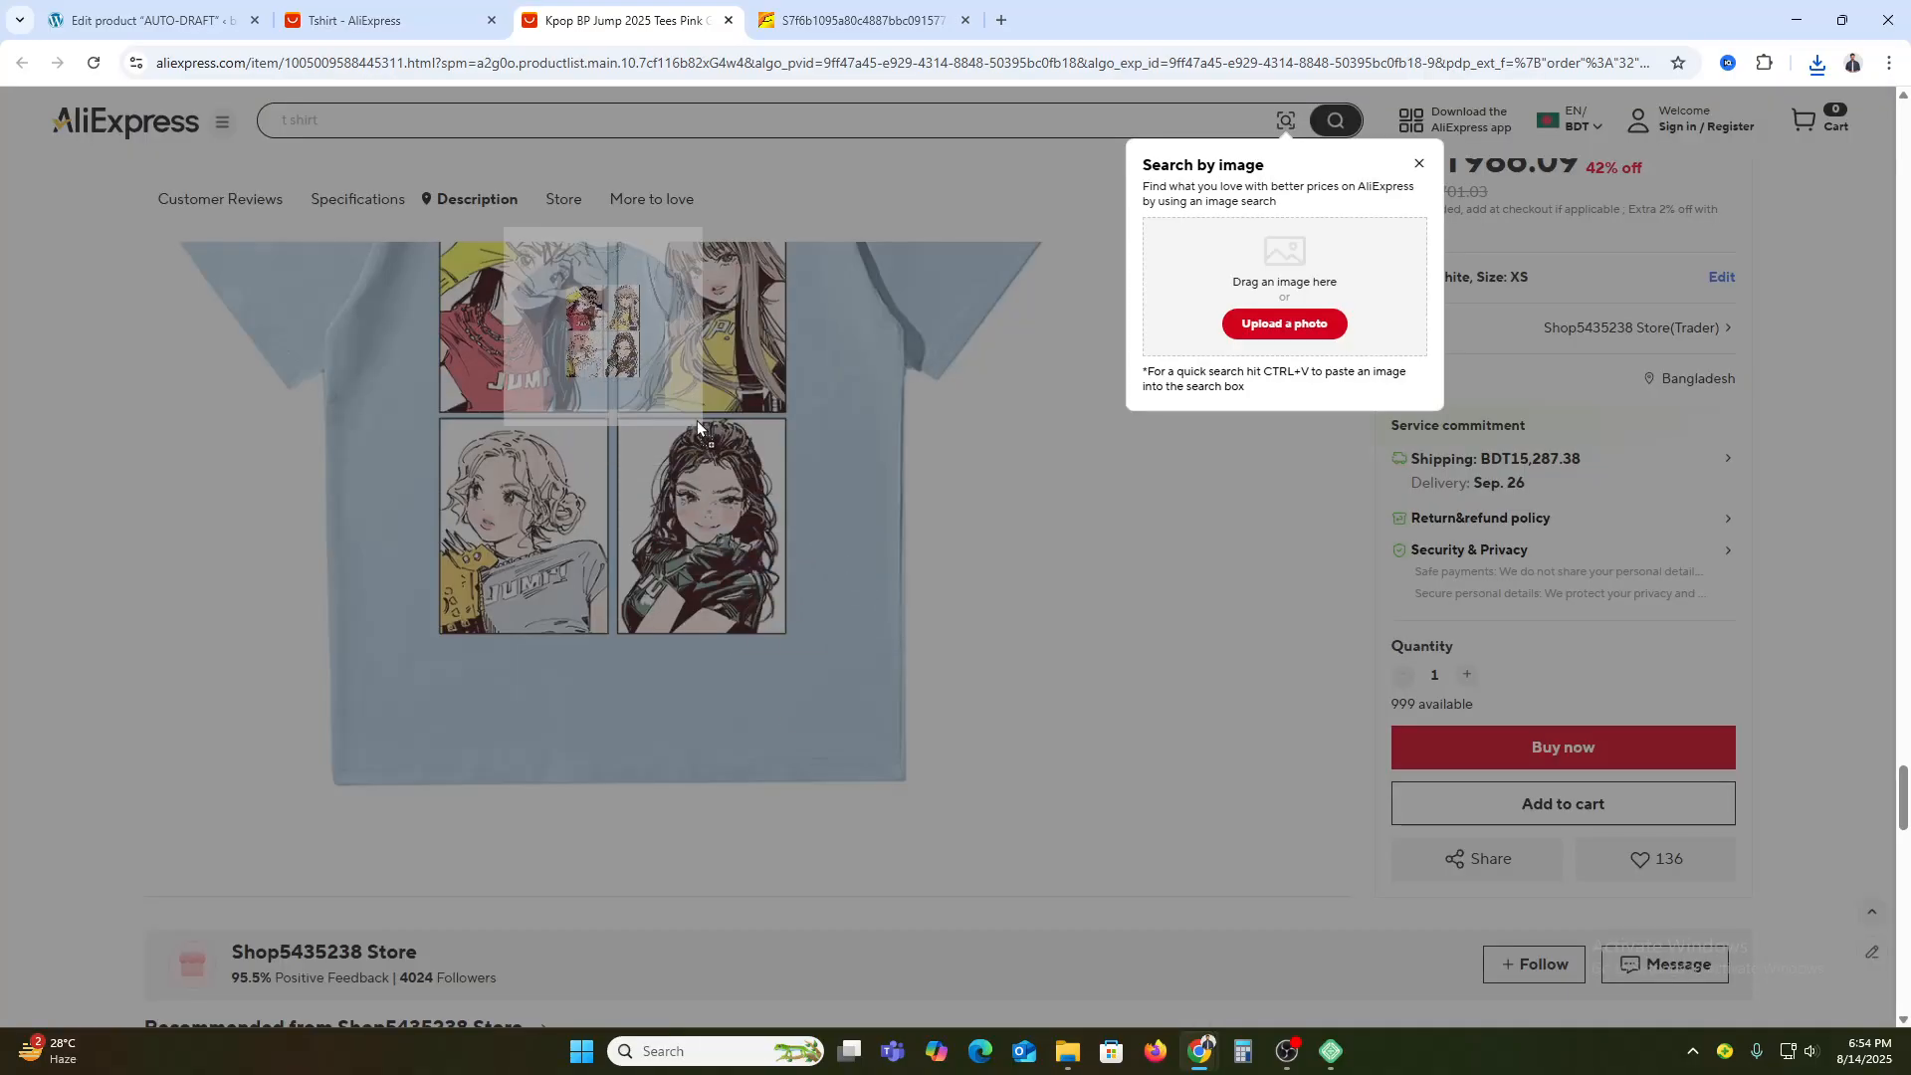
scroll(1088, 742, "up", 20)
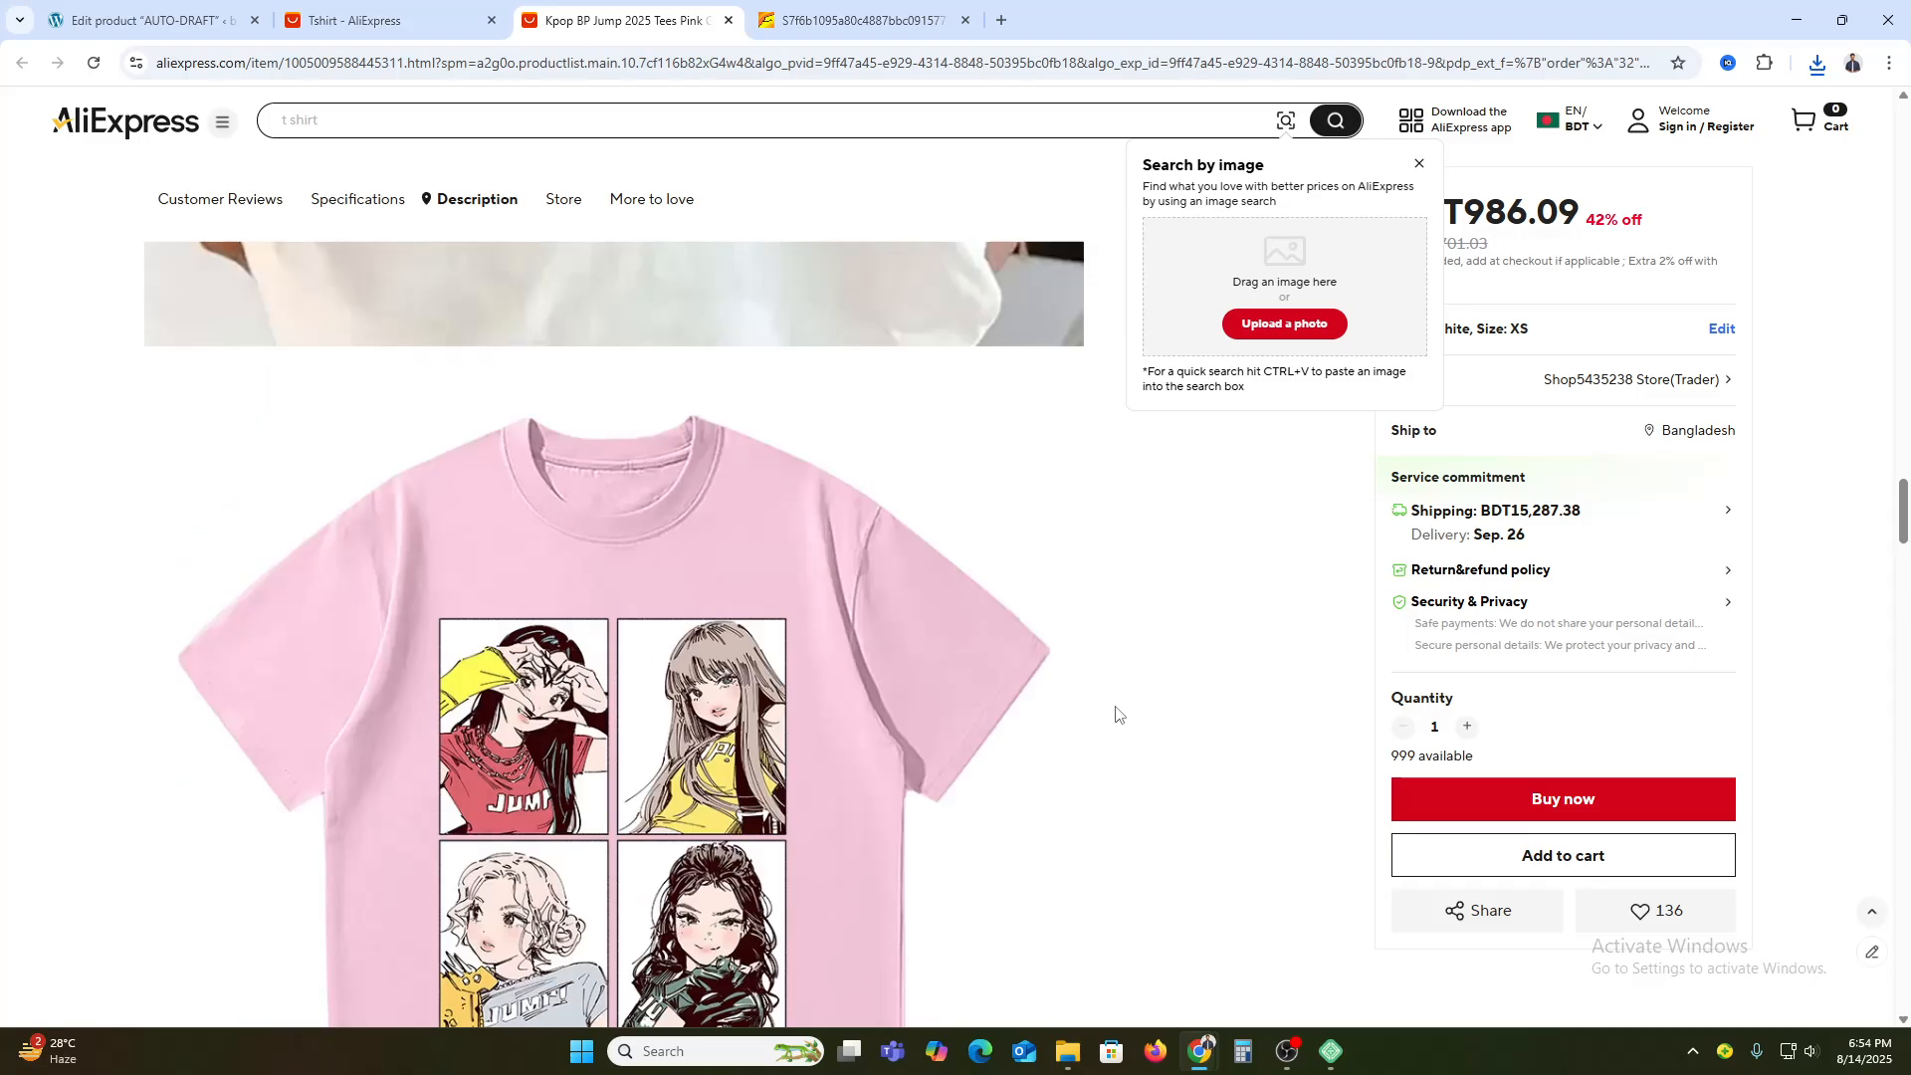
scroll(1115, 713, "down", 10)
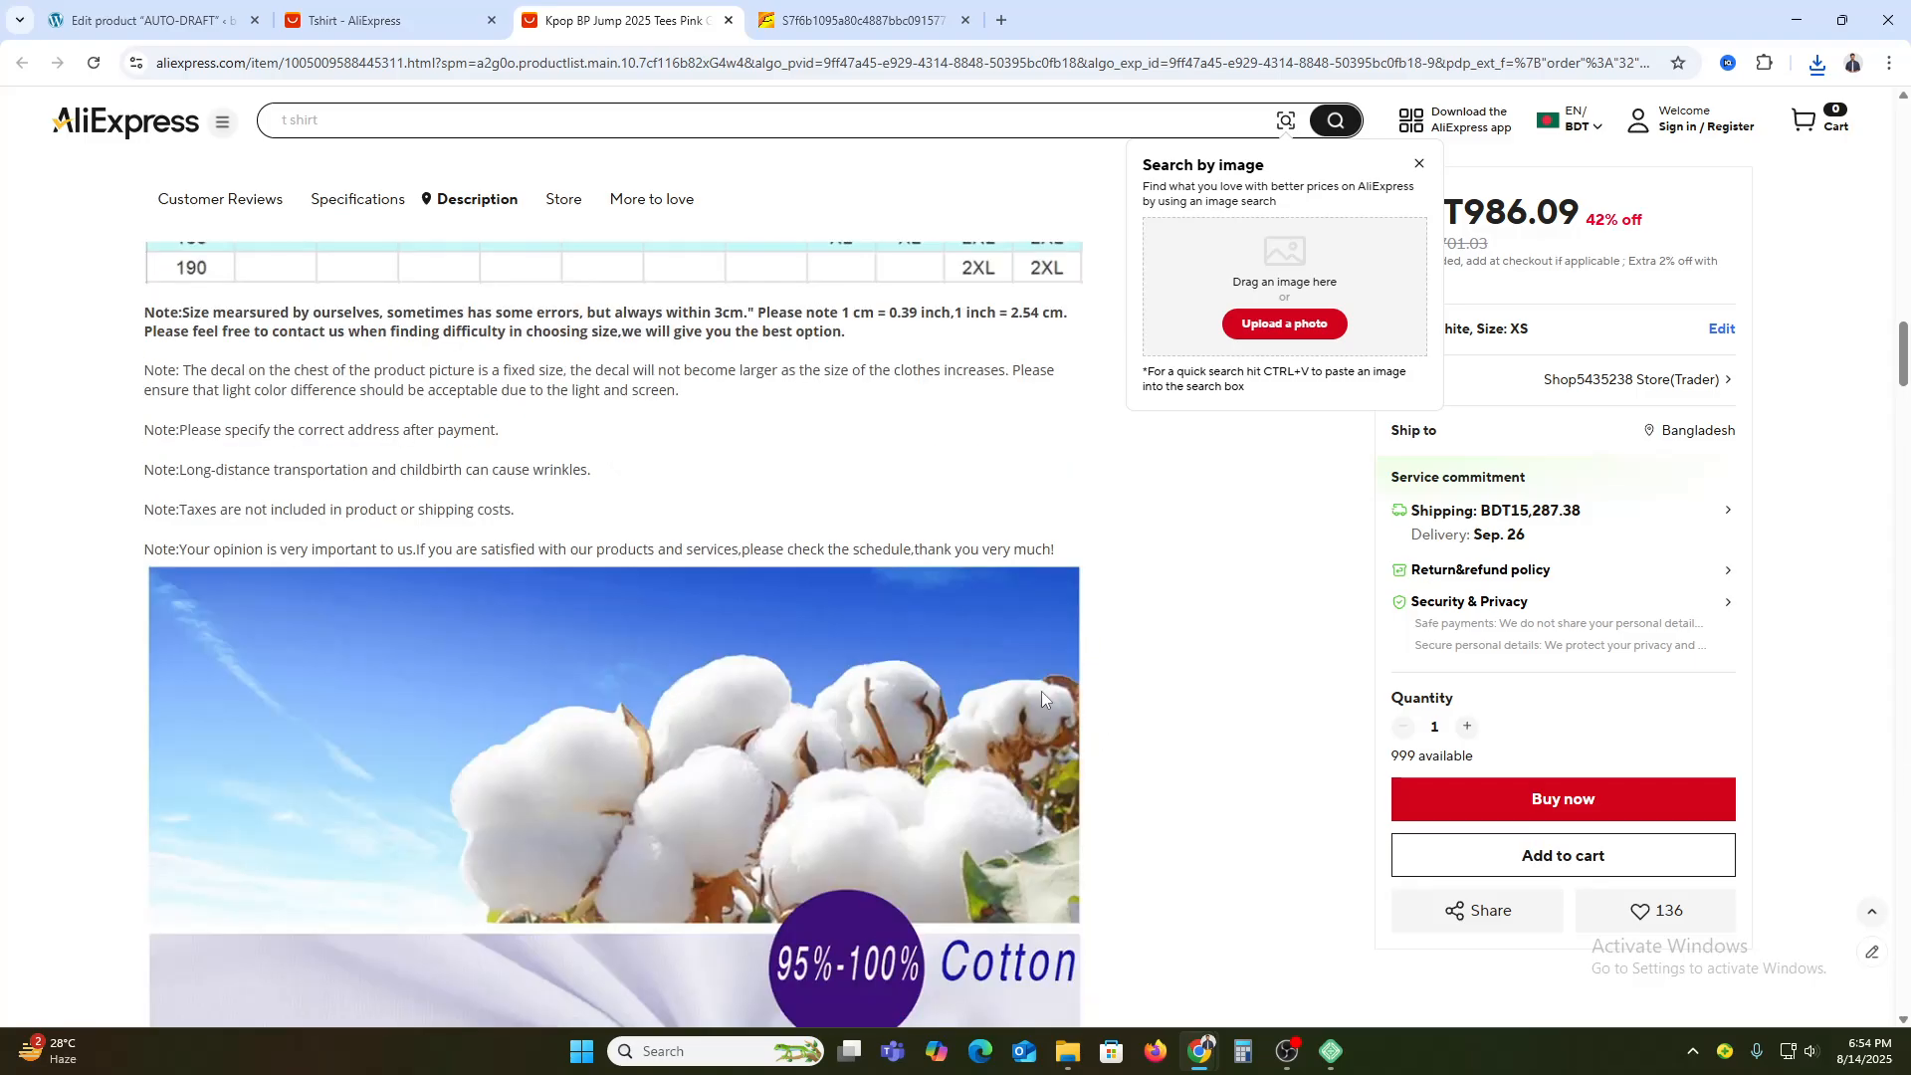
- Copy the description from its opening text through the size tables and notes into the WooCommerce product description, and continue to the product data
left_click_drag(1089, 559, 169, 705)
scroll(486, 344, "up", 15)
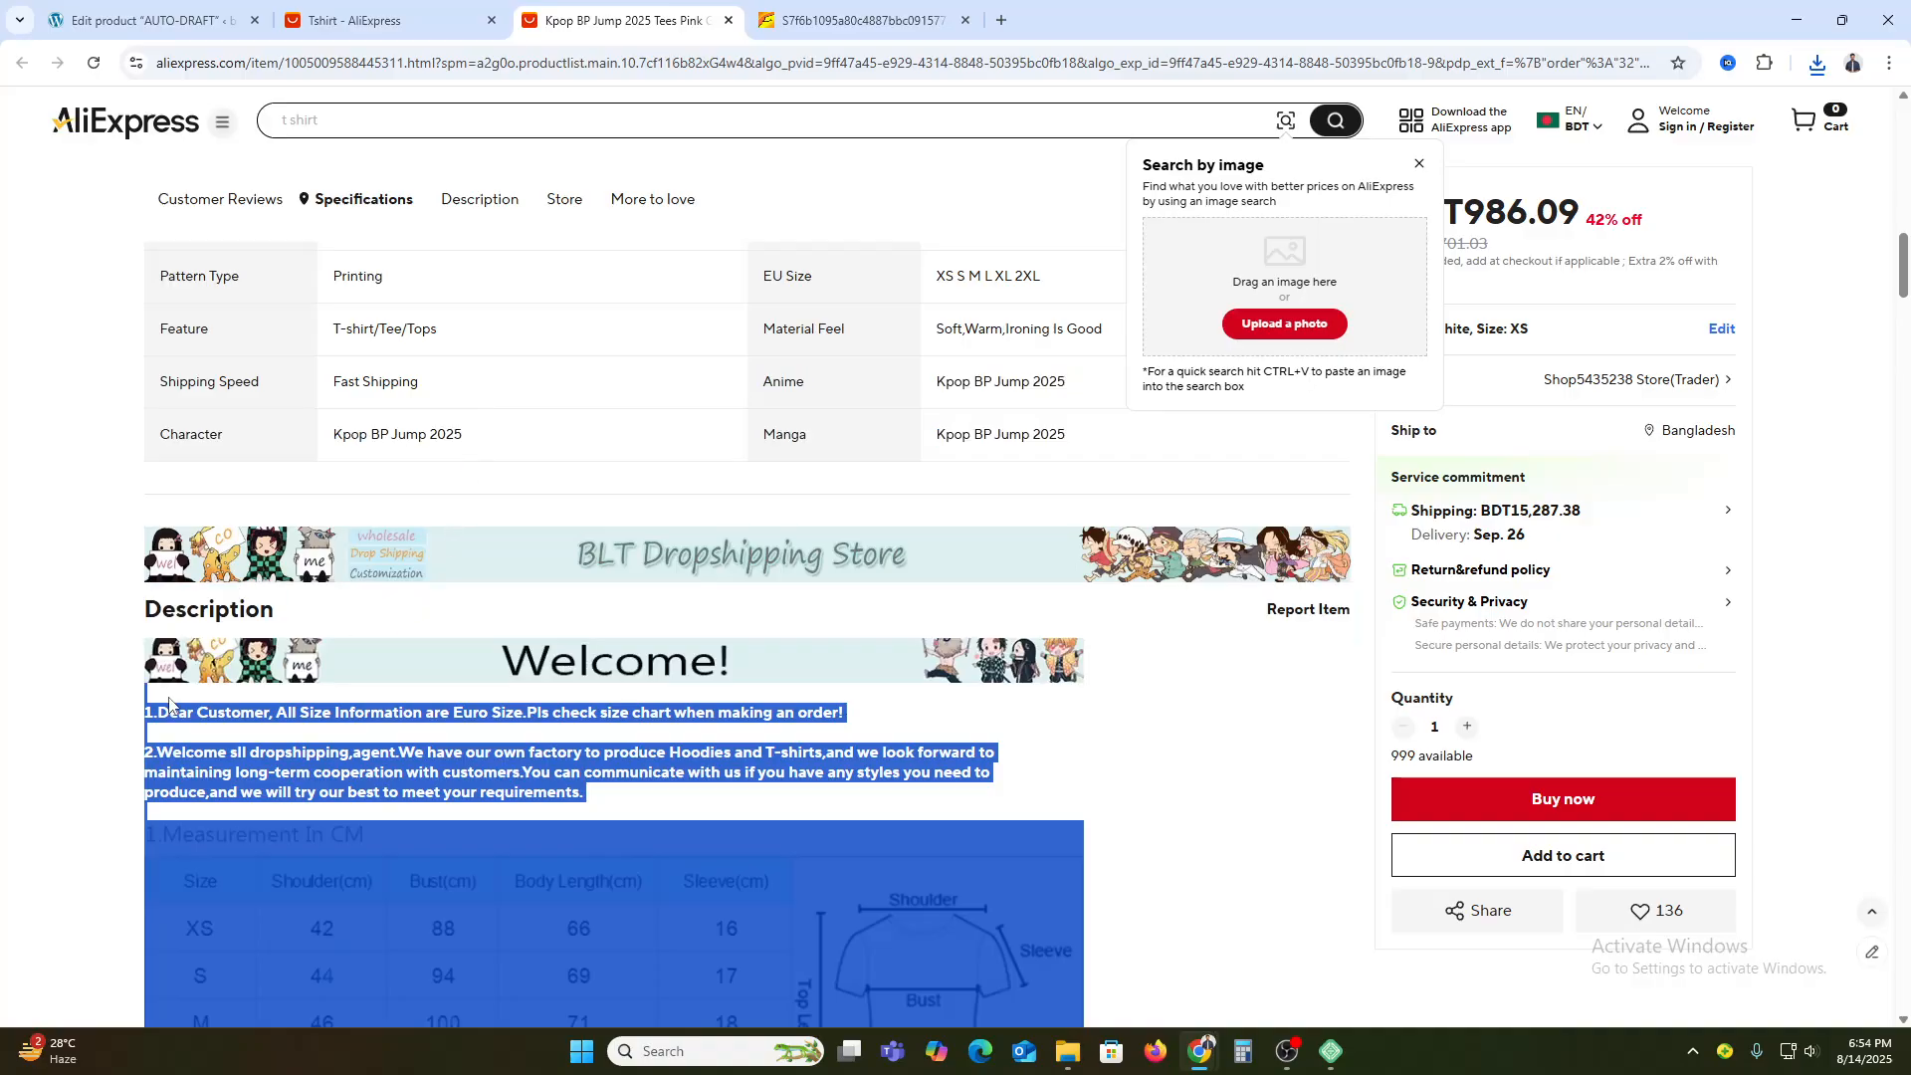
left_click(231, 18)
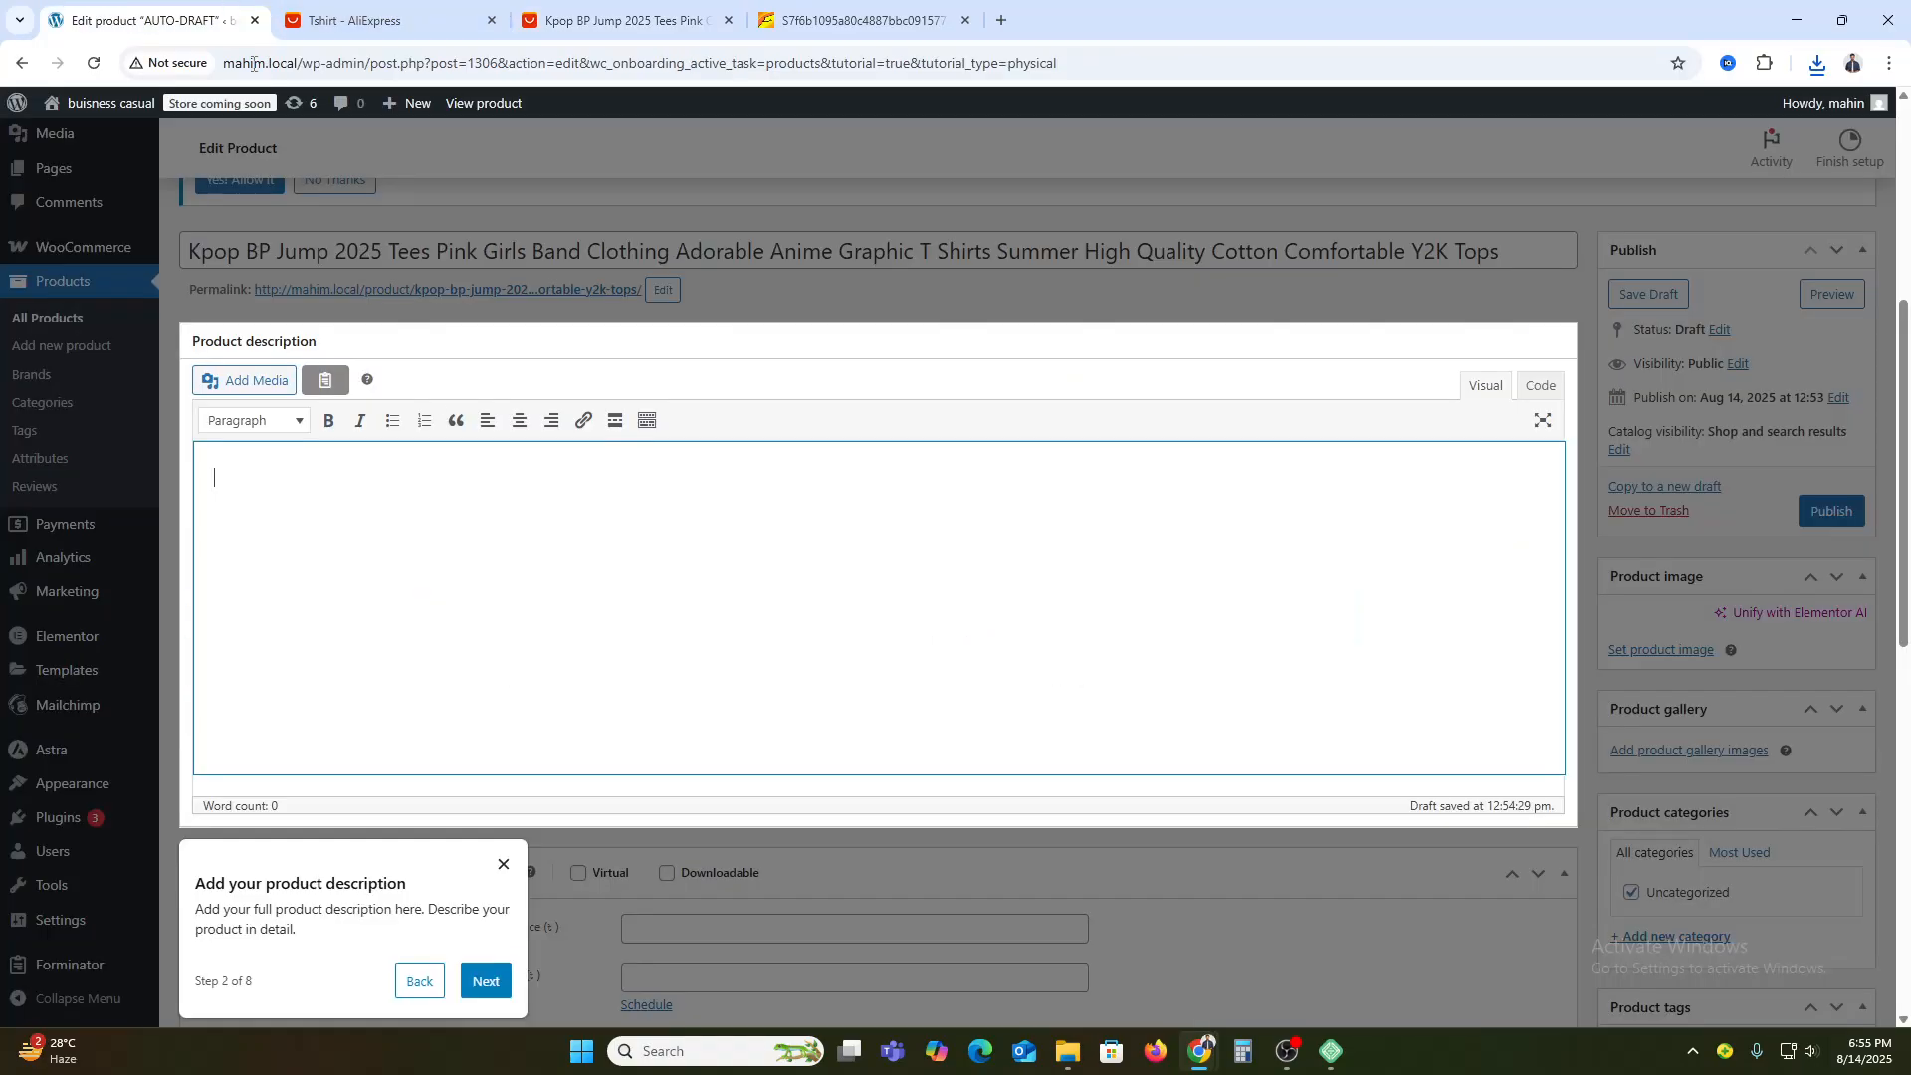
key("ctrl+v")
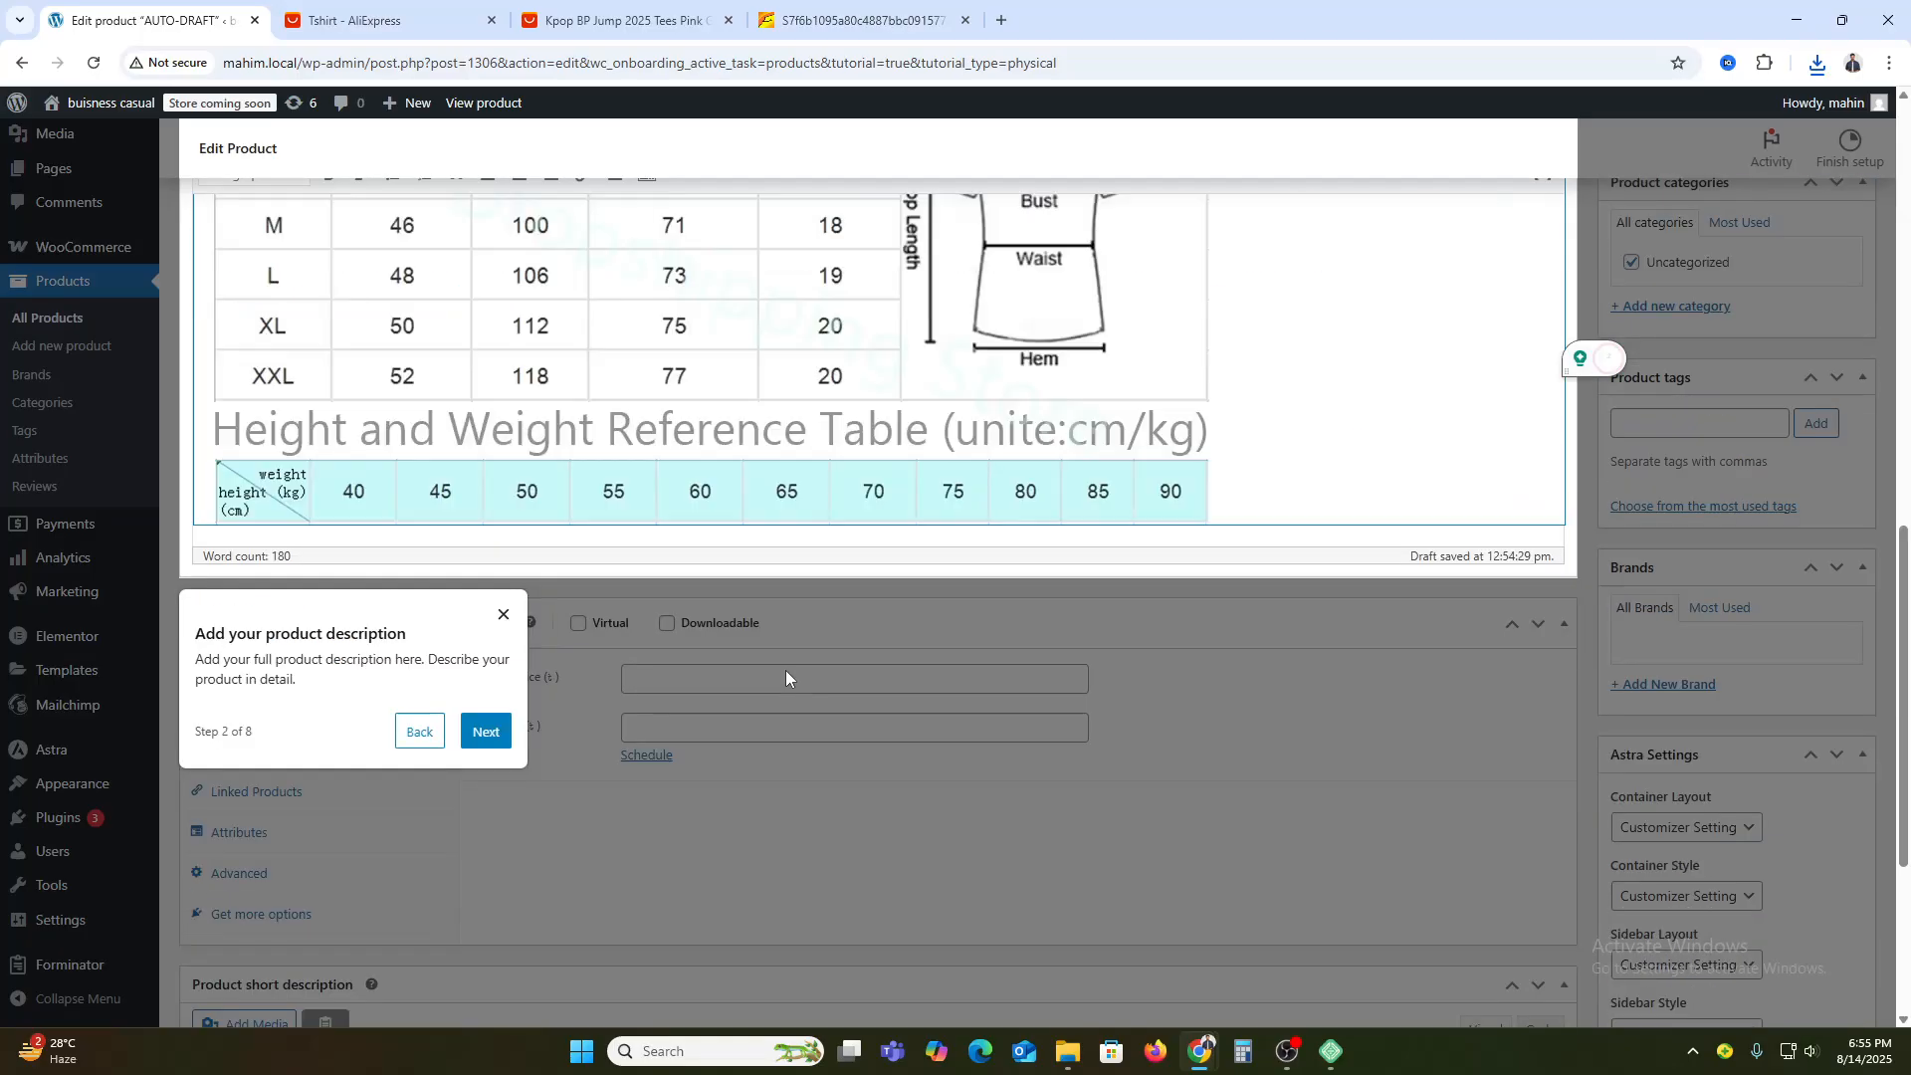
scroll(981, 418, "up", 9)
scroll(1045, 696, "down", 7)
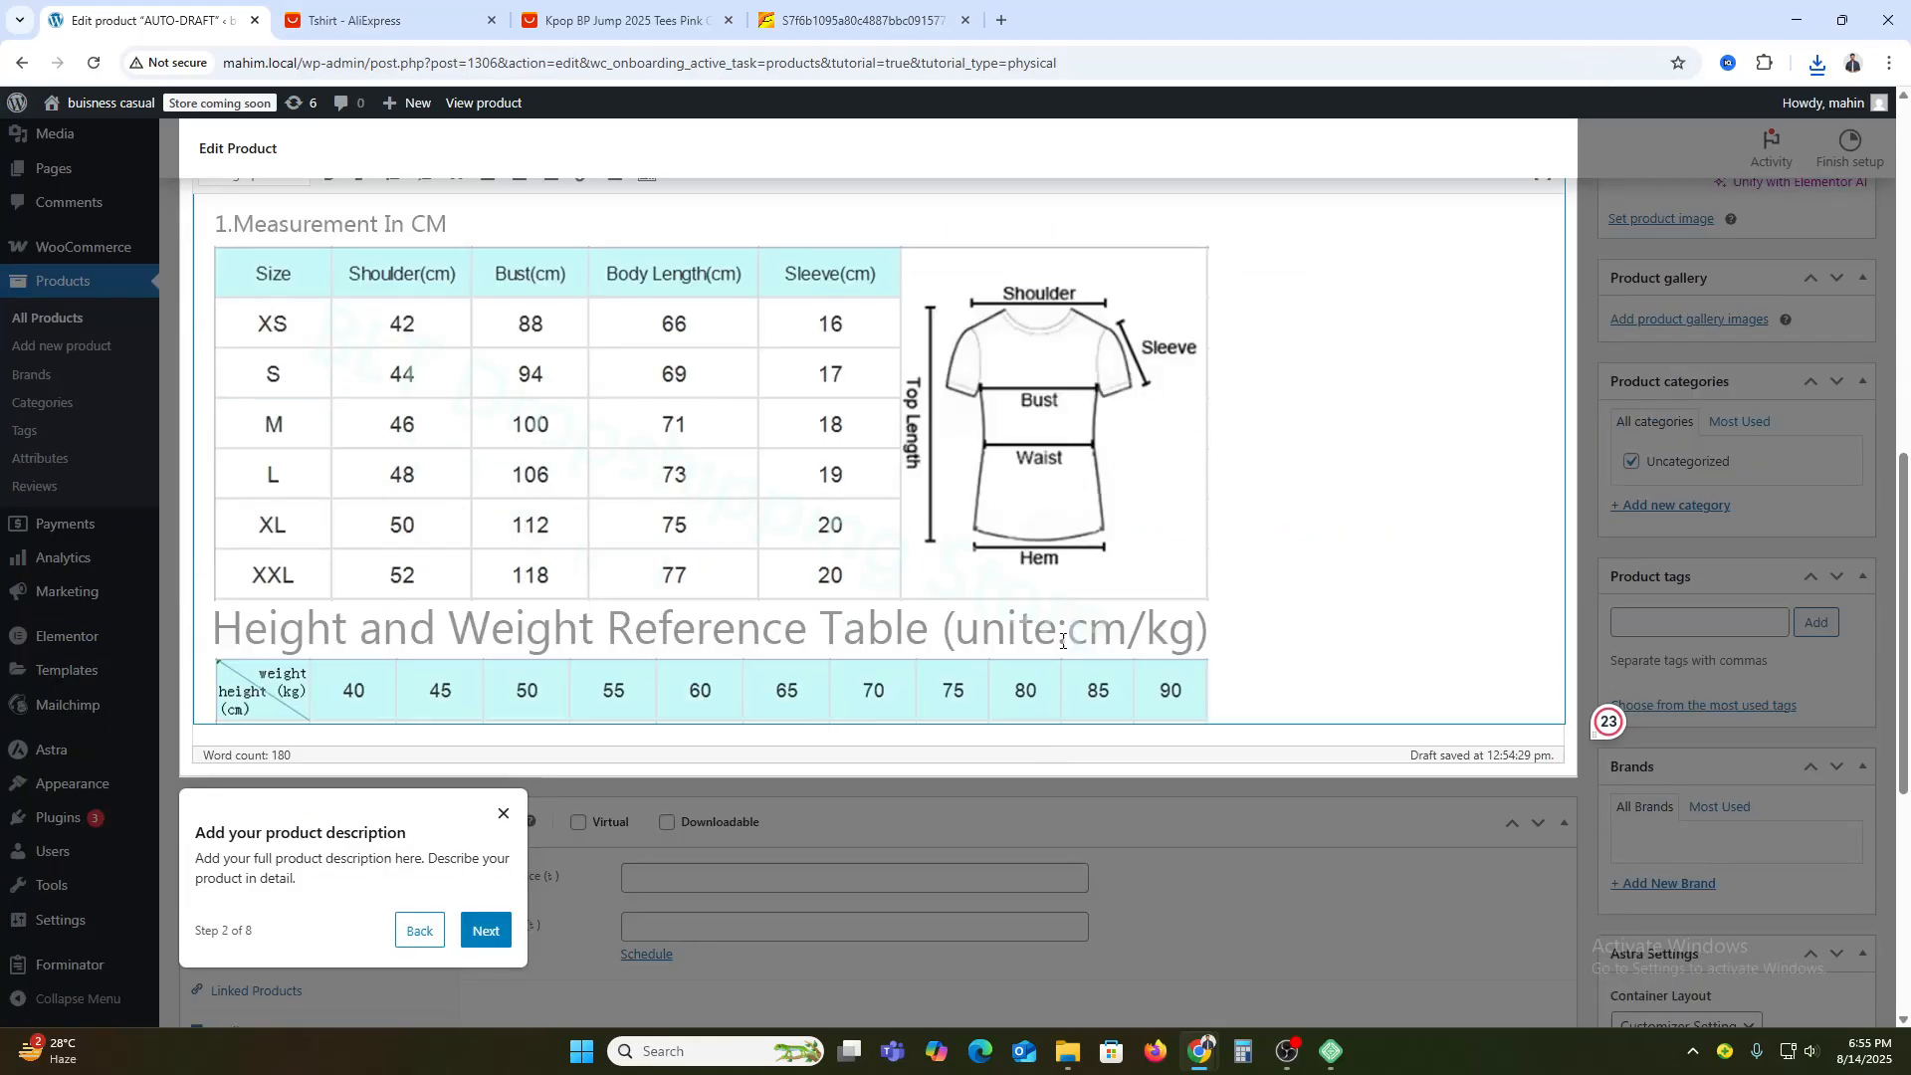
scroll(1050, 558, "up", 4)
left_click(1011, 240)
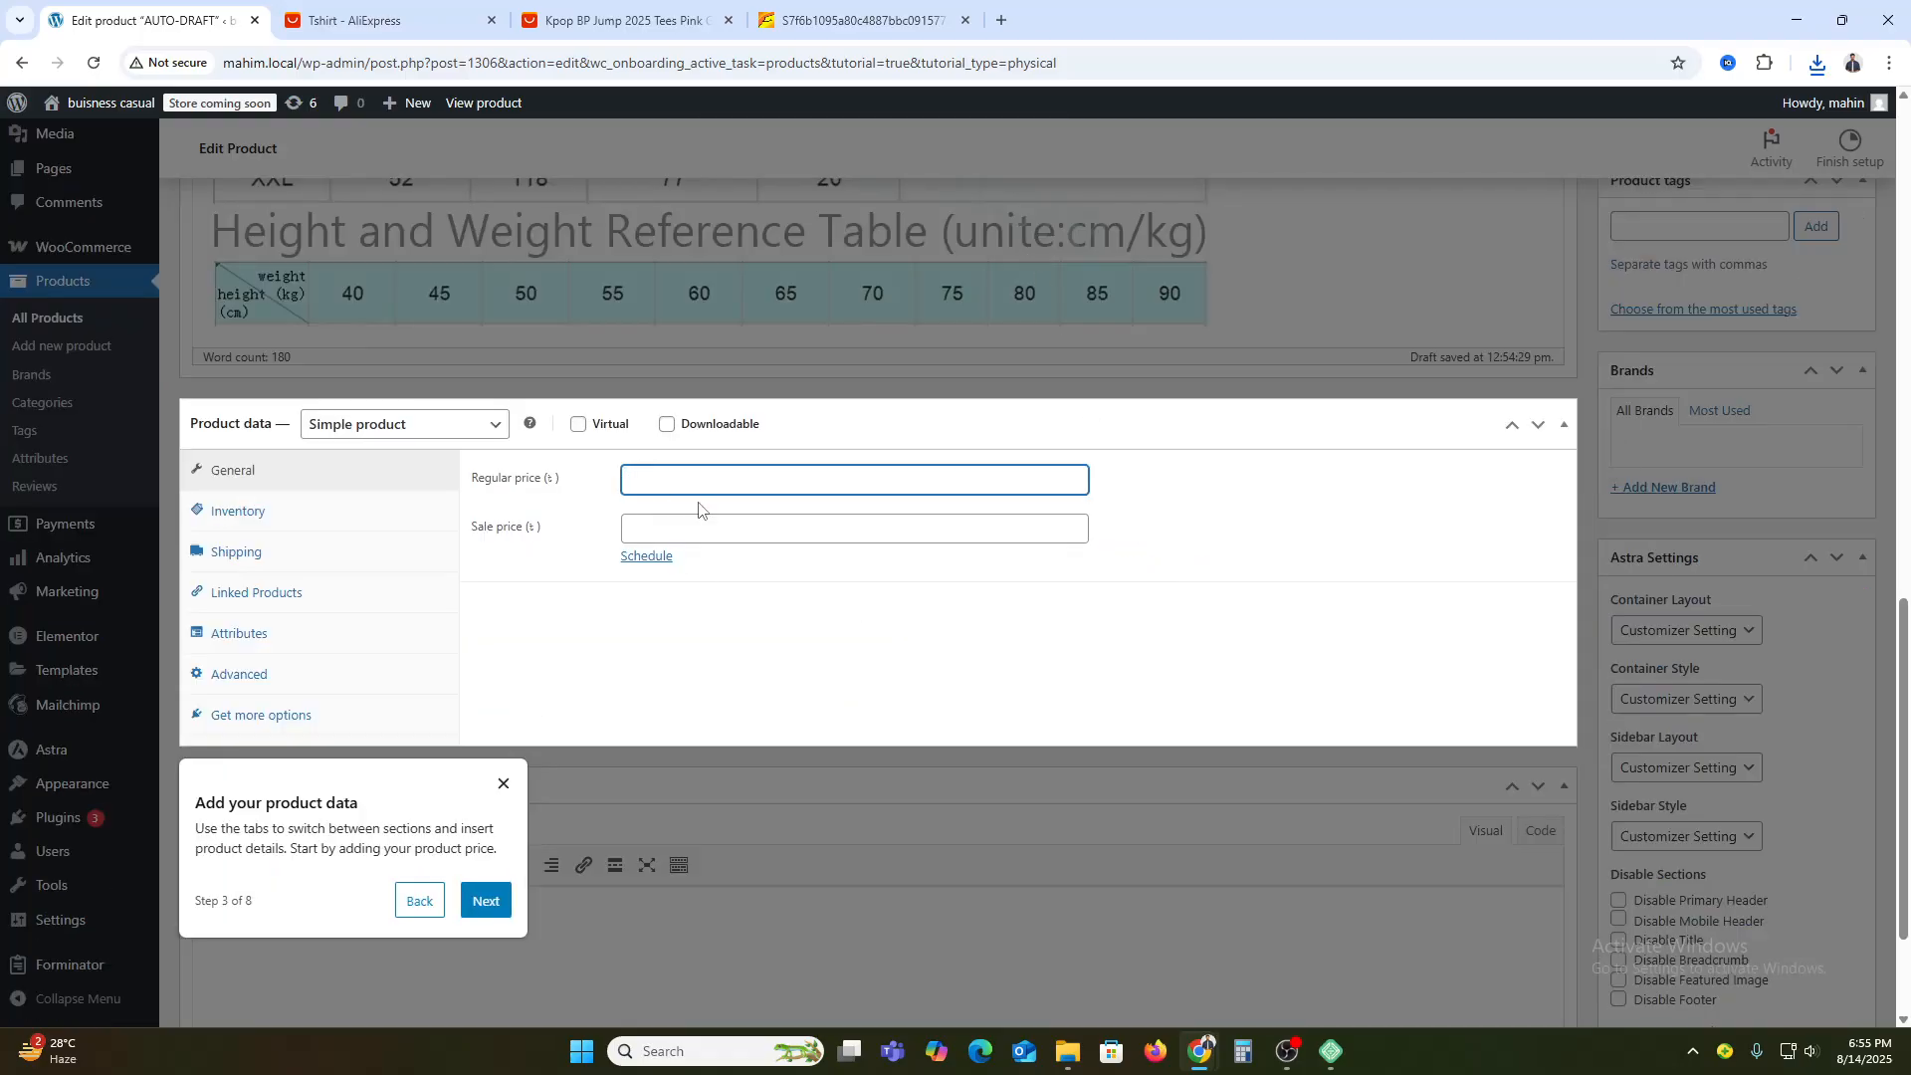
- Copy the discounted AliExpress price 986.09 into the WooCommerce regular price and continue to the short description
left_click(622, 20)
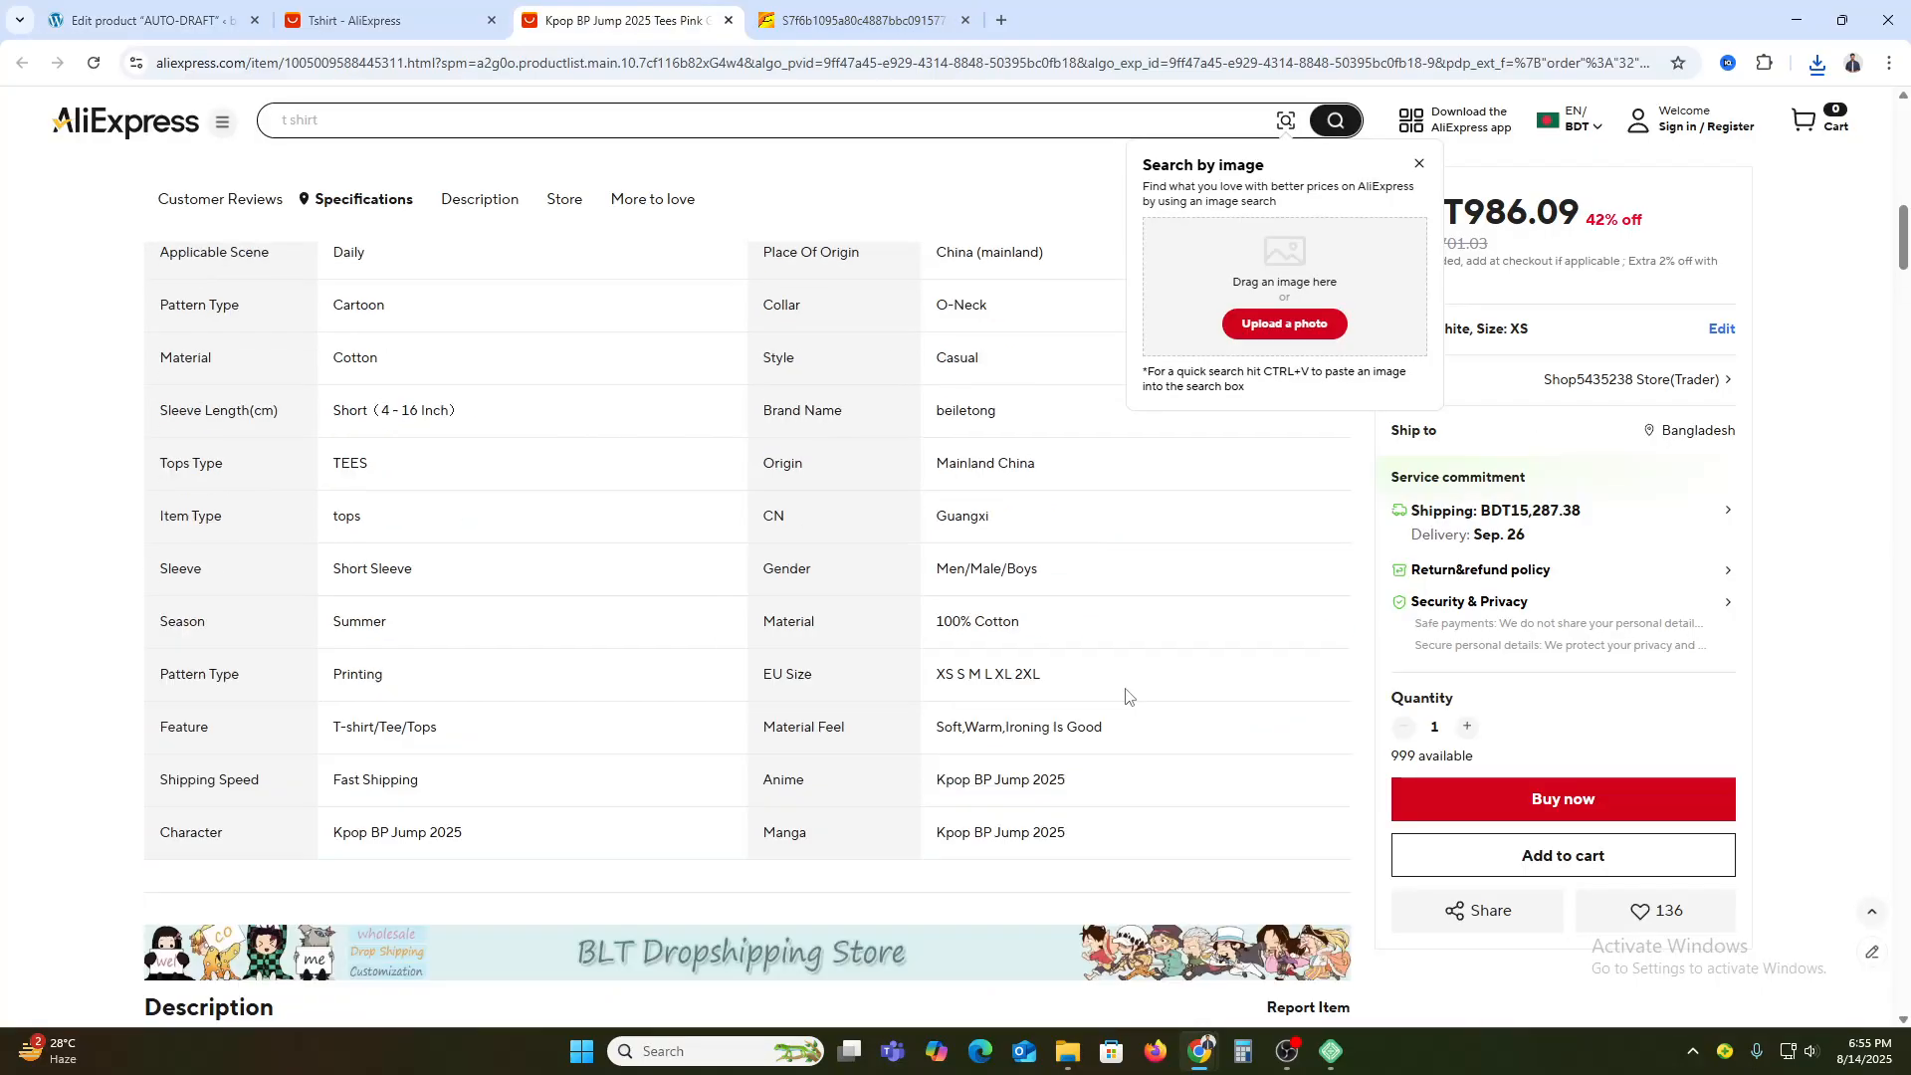
left_click_drag(1470, 219, 1583, 215)
key("ctrl+c")
left_click(218, 20)
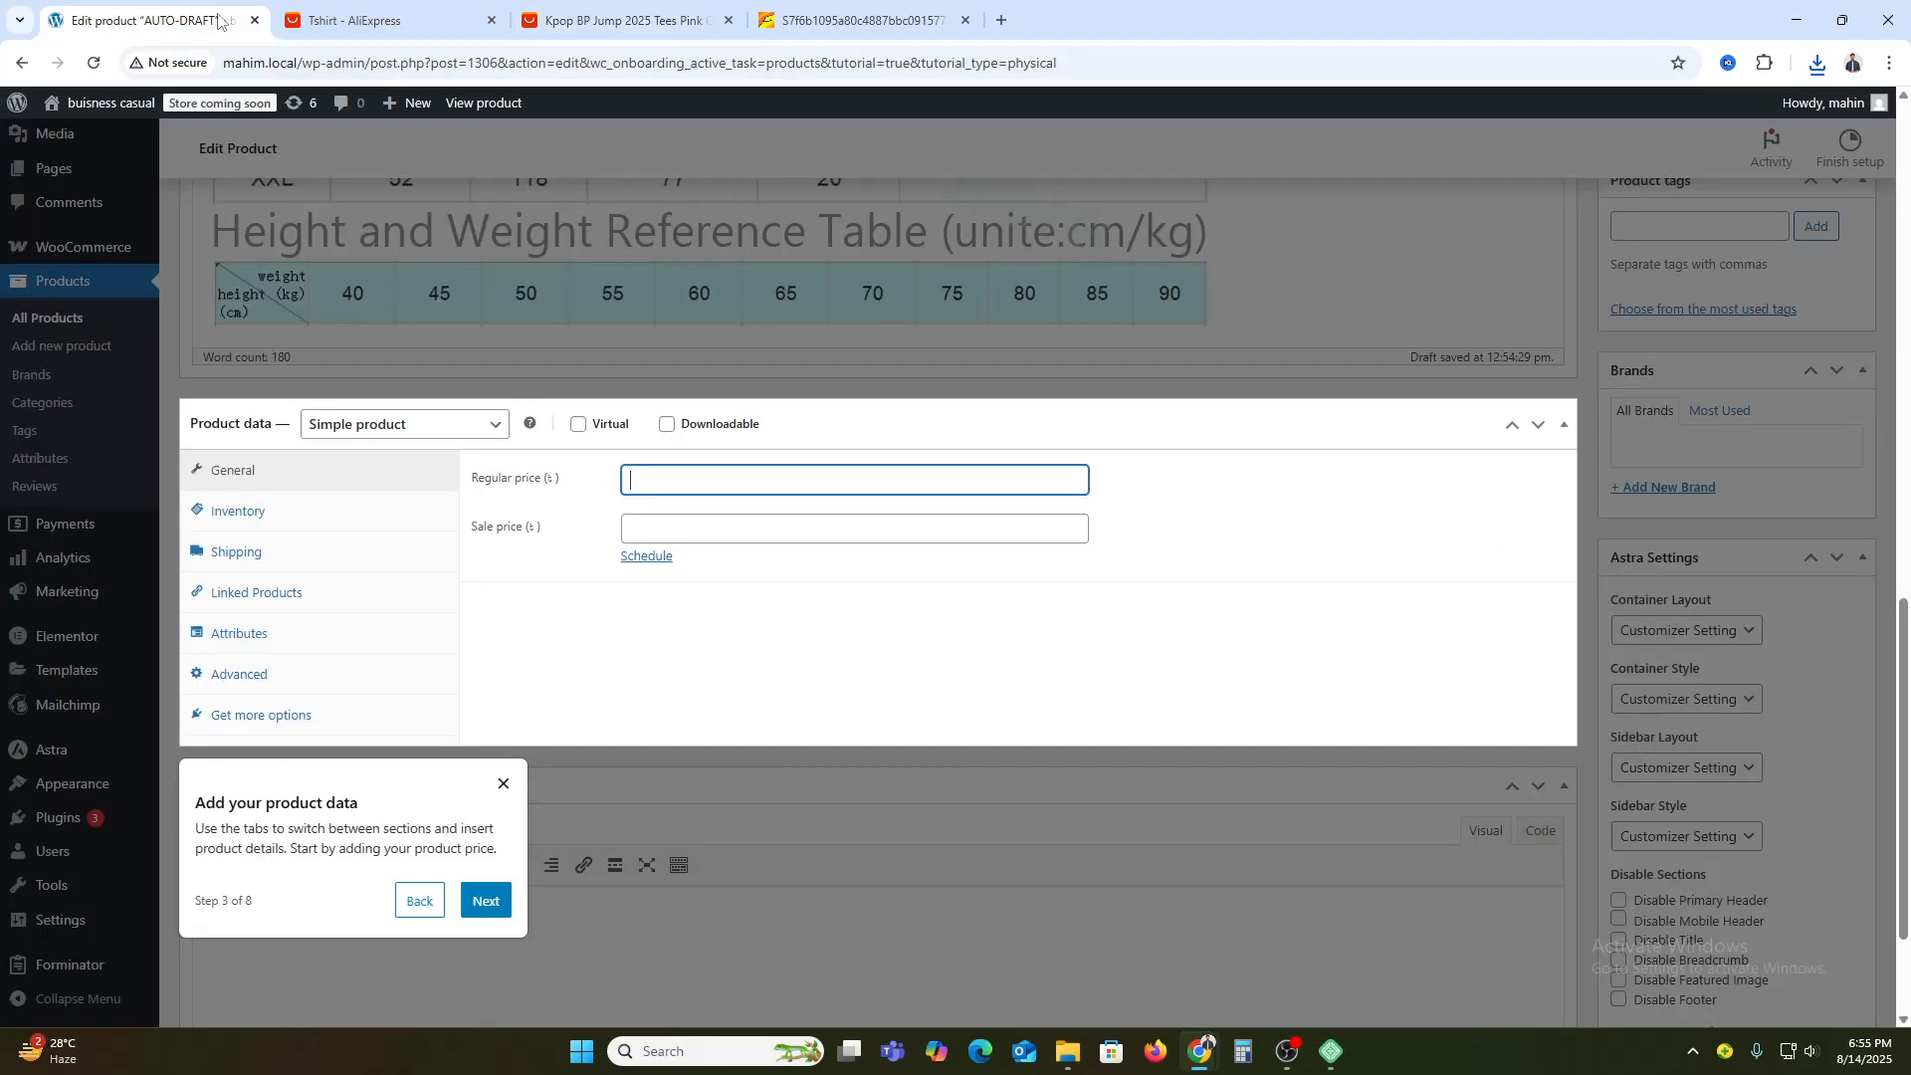
key("ctrl+v")
left_click(785, 666)
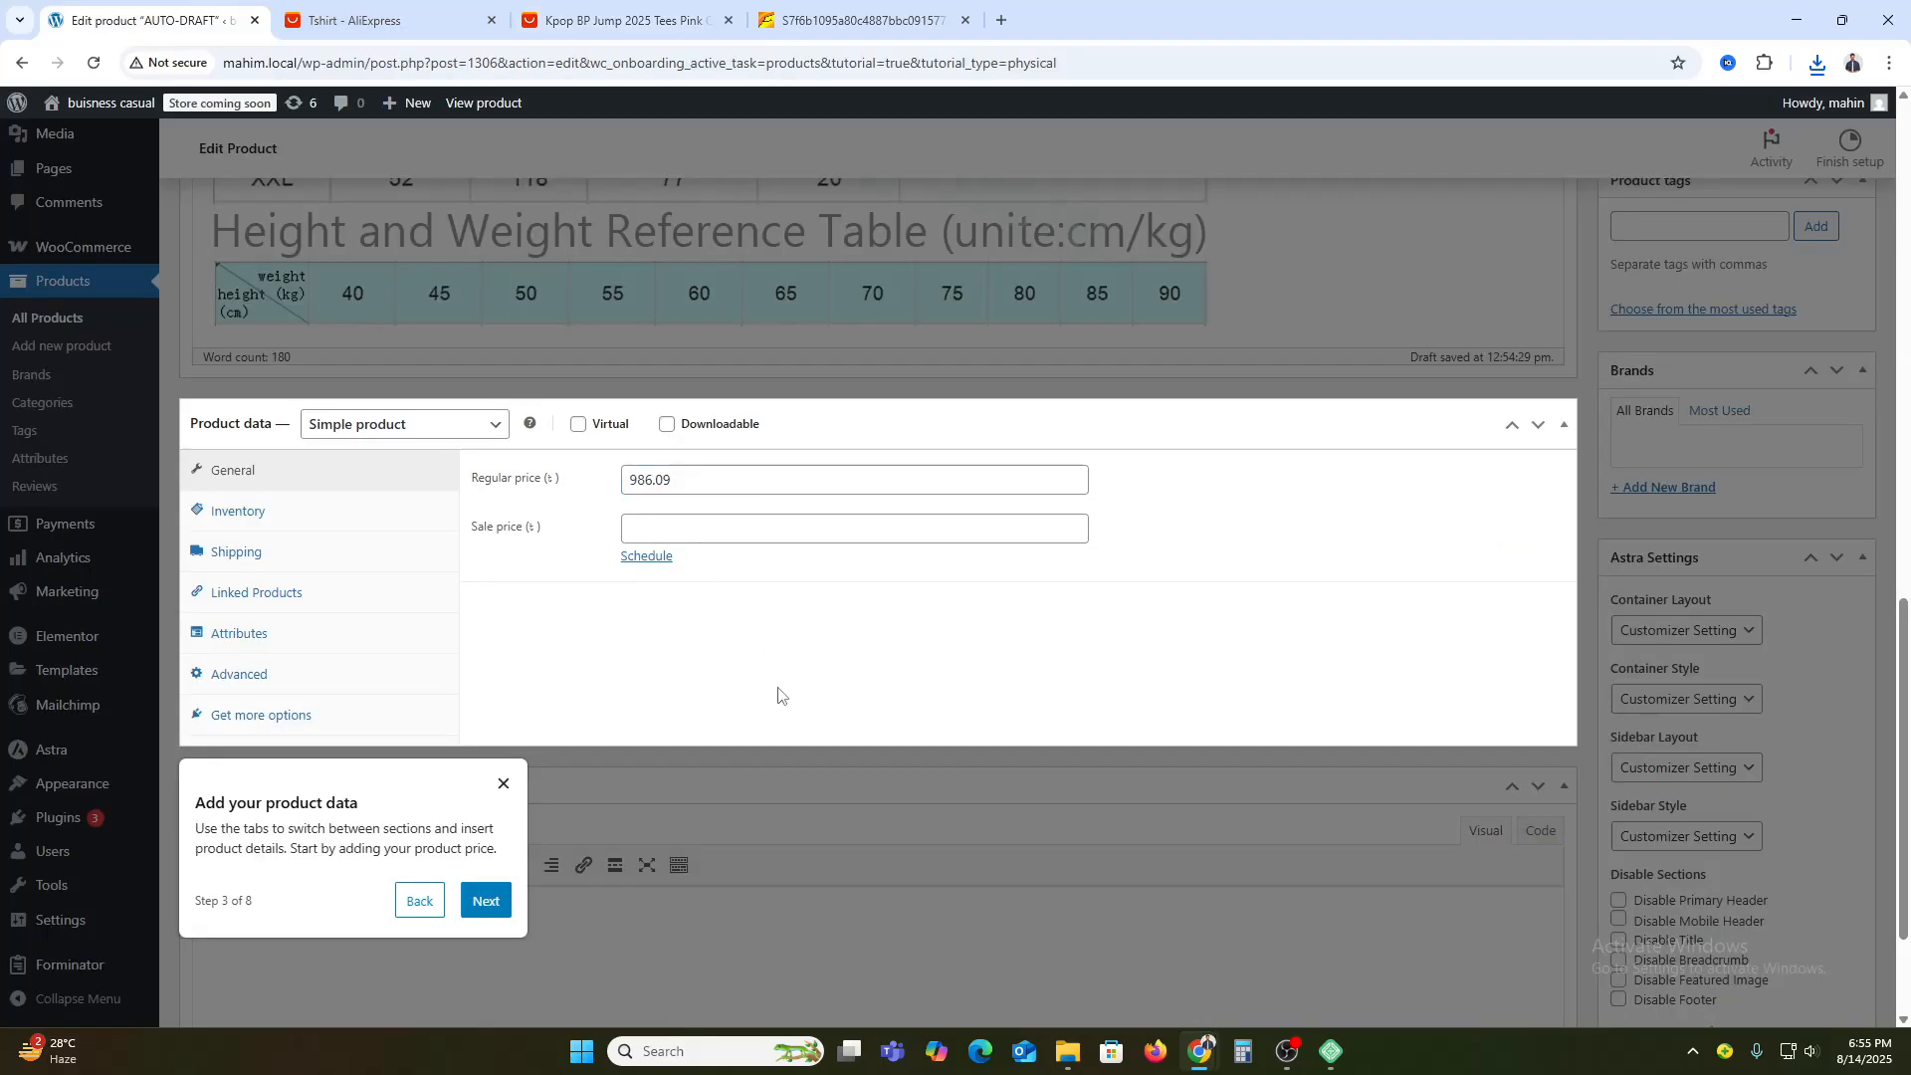
left_click(485, 900)
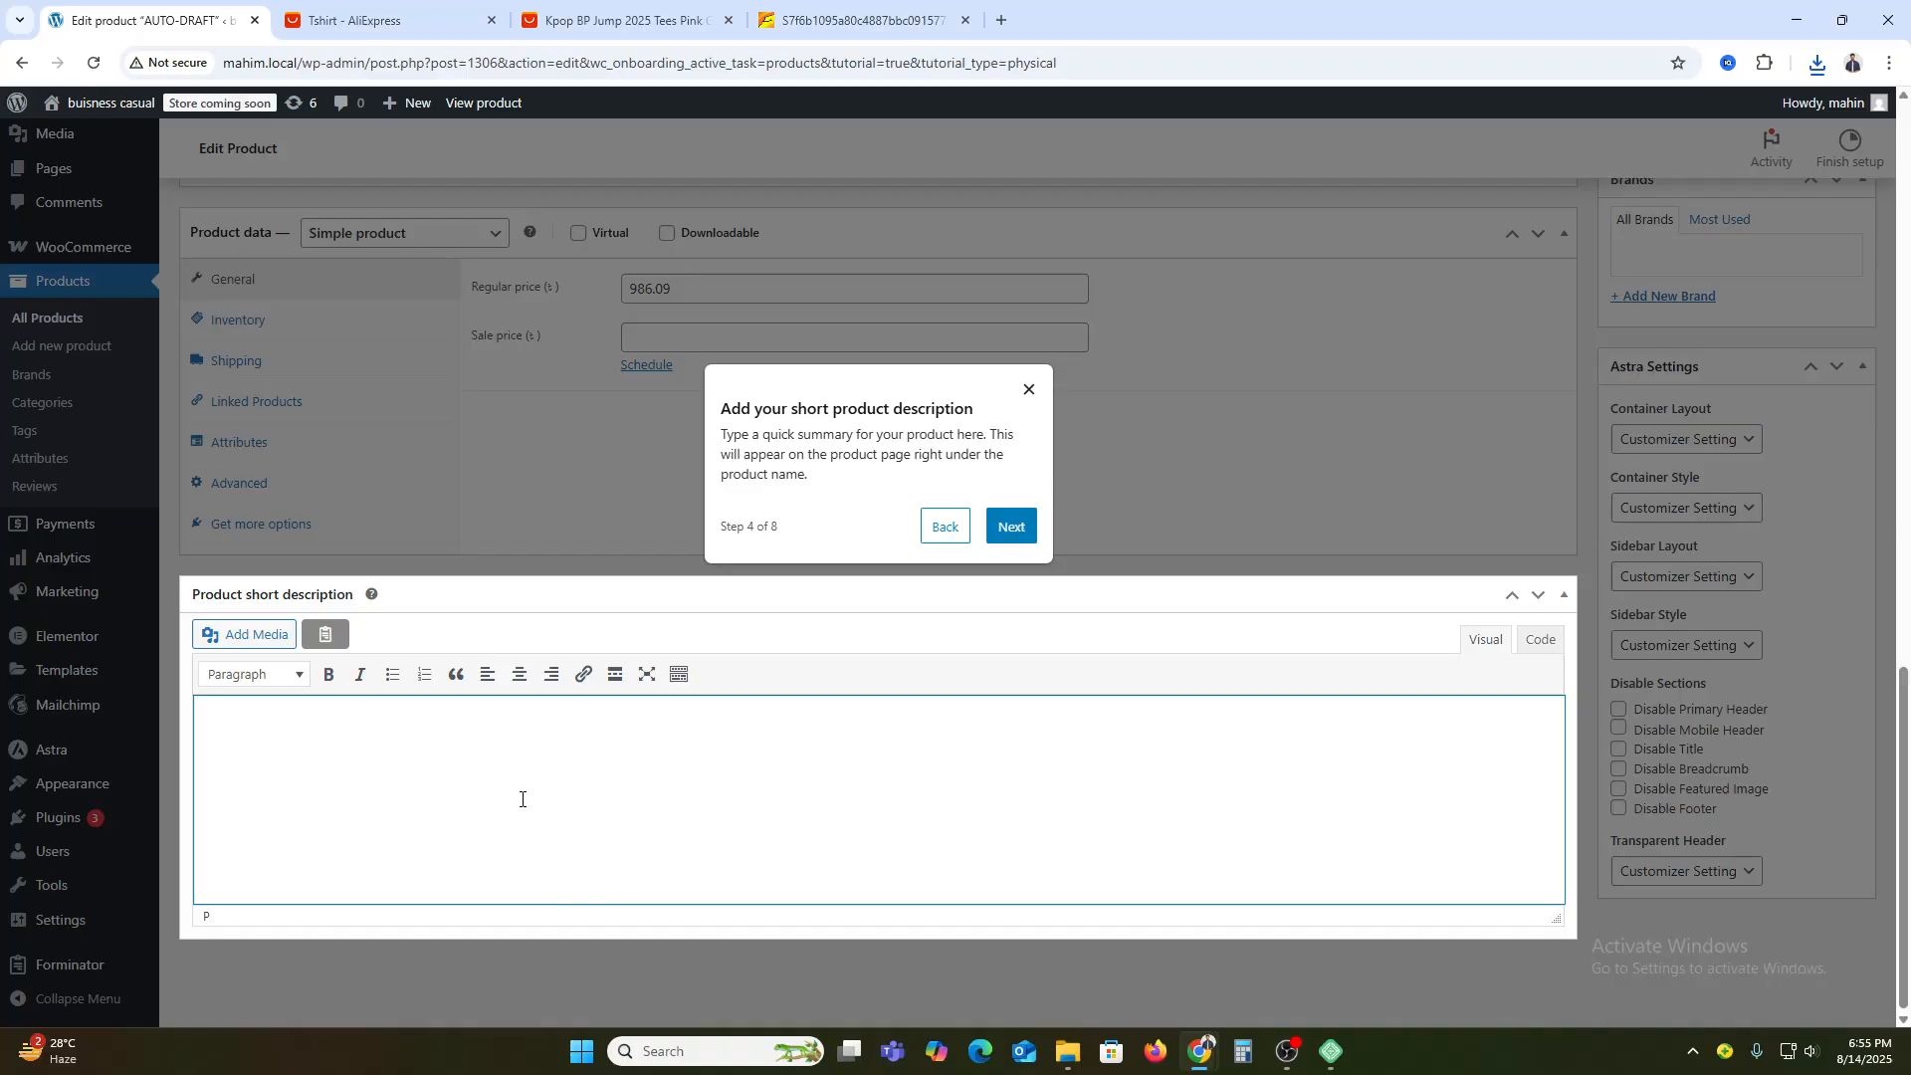
- Copy the full AliExpress specifications table into the WooCommerce product short description and continue to the product image
left_click(617, 20)
scroll(1007, 853, "up", 5)
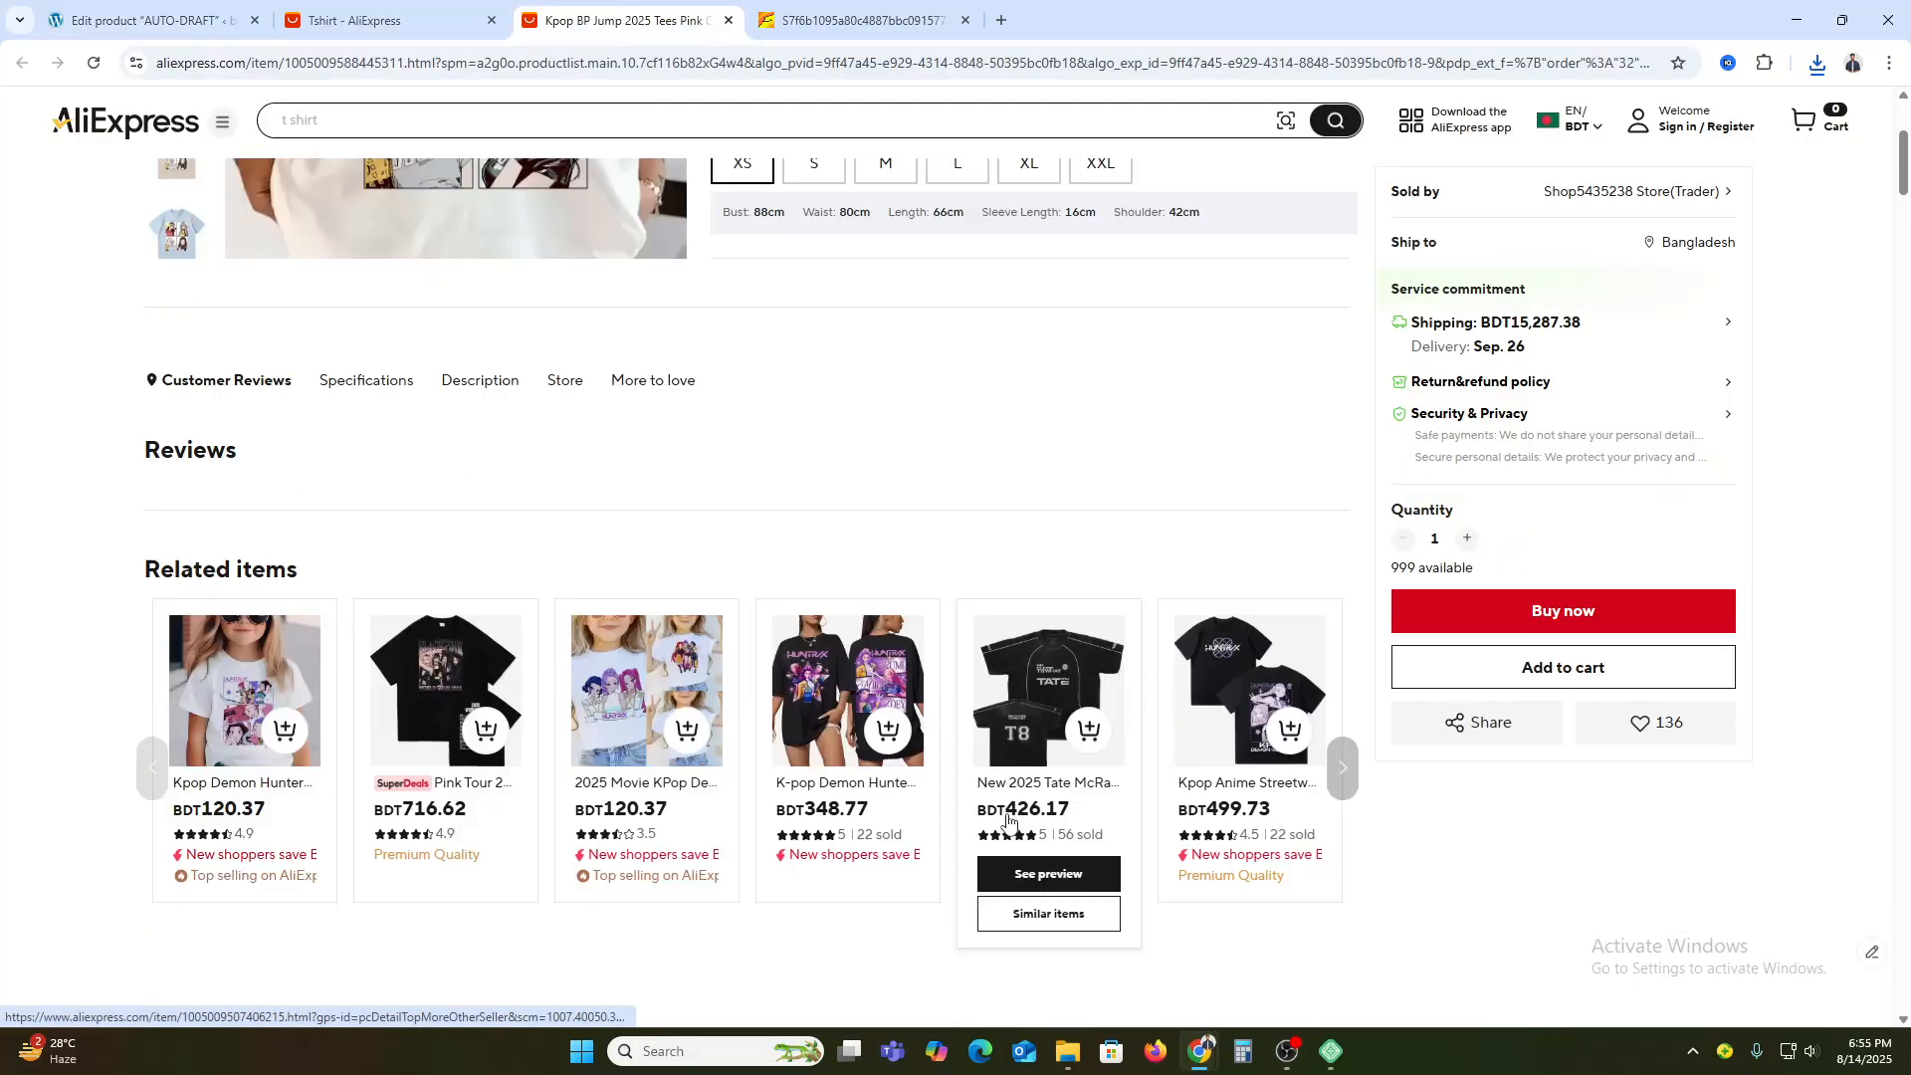
scroll(1006, 821, "up", 3)
scroll(1006, 821, "down", 15)
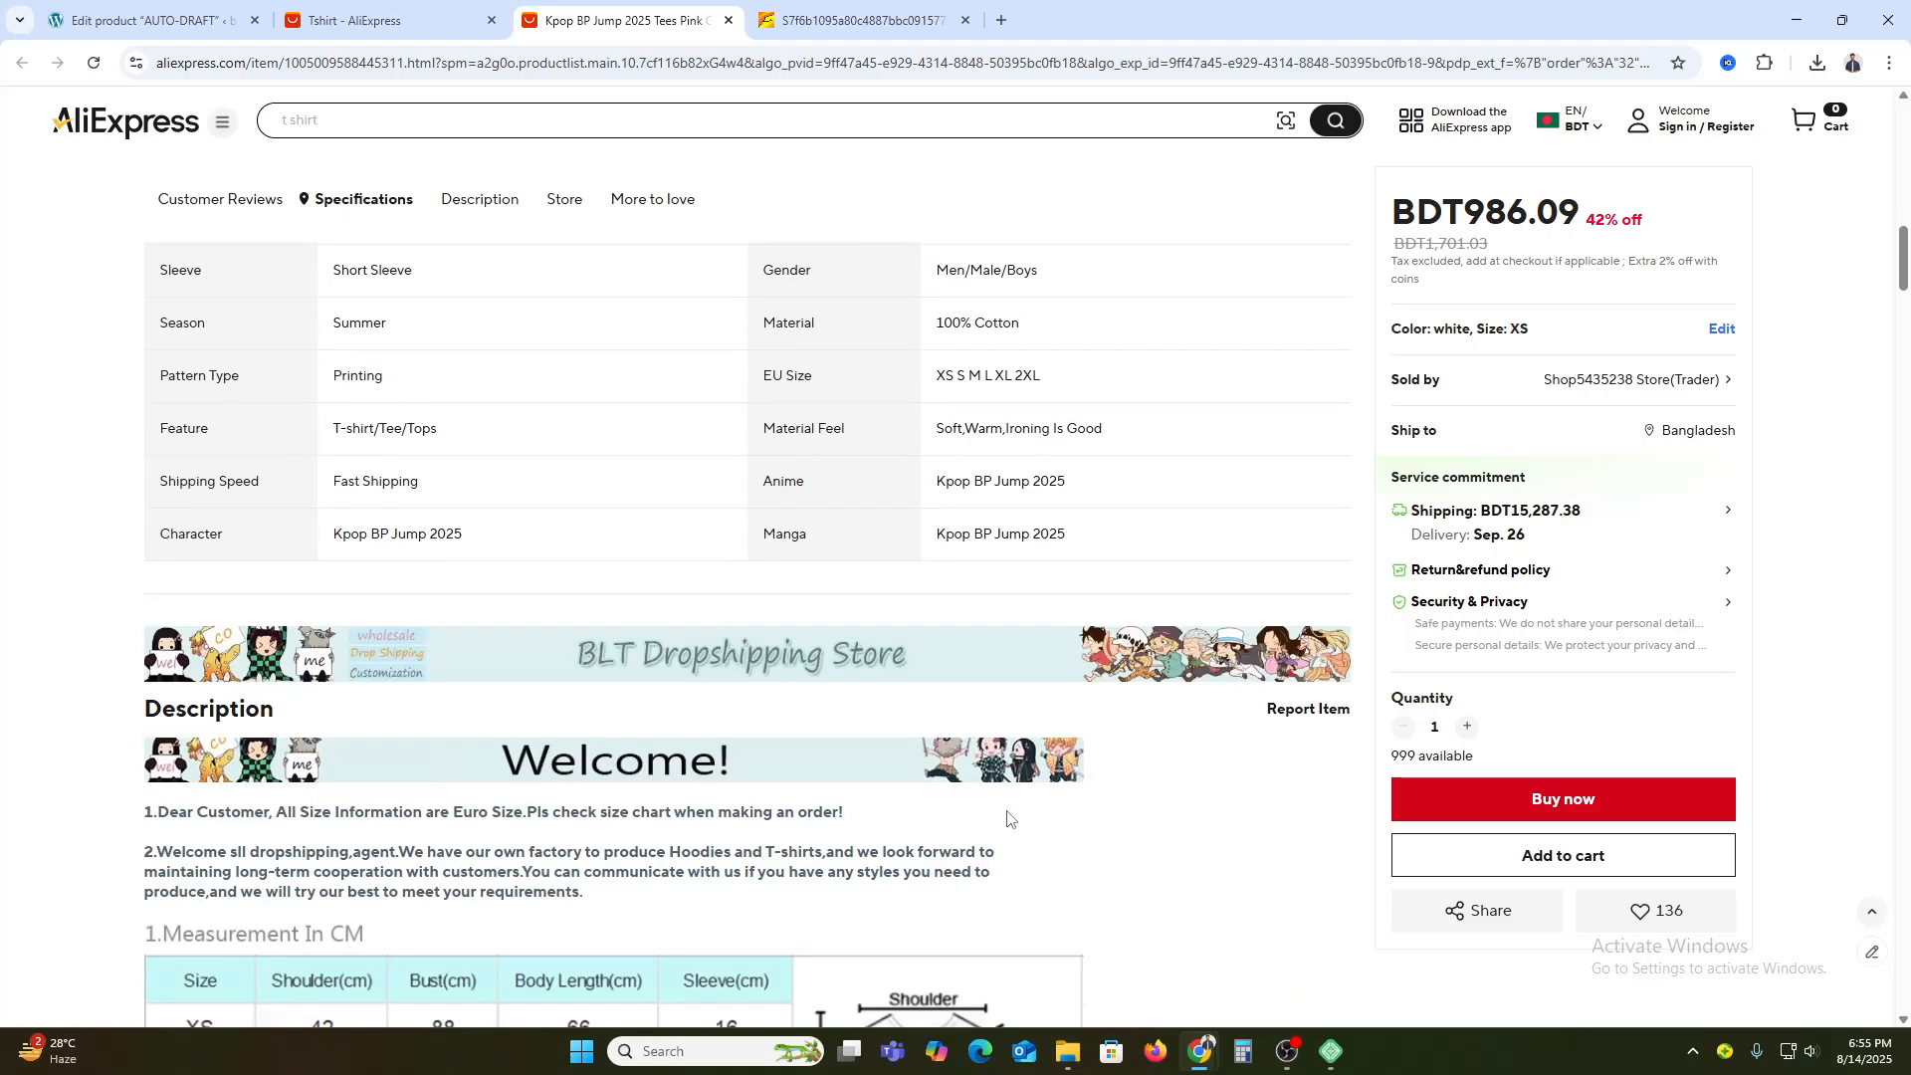
scroll(1105, 737, "up", 8)
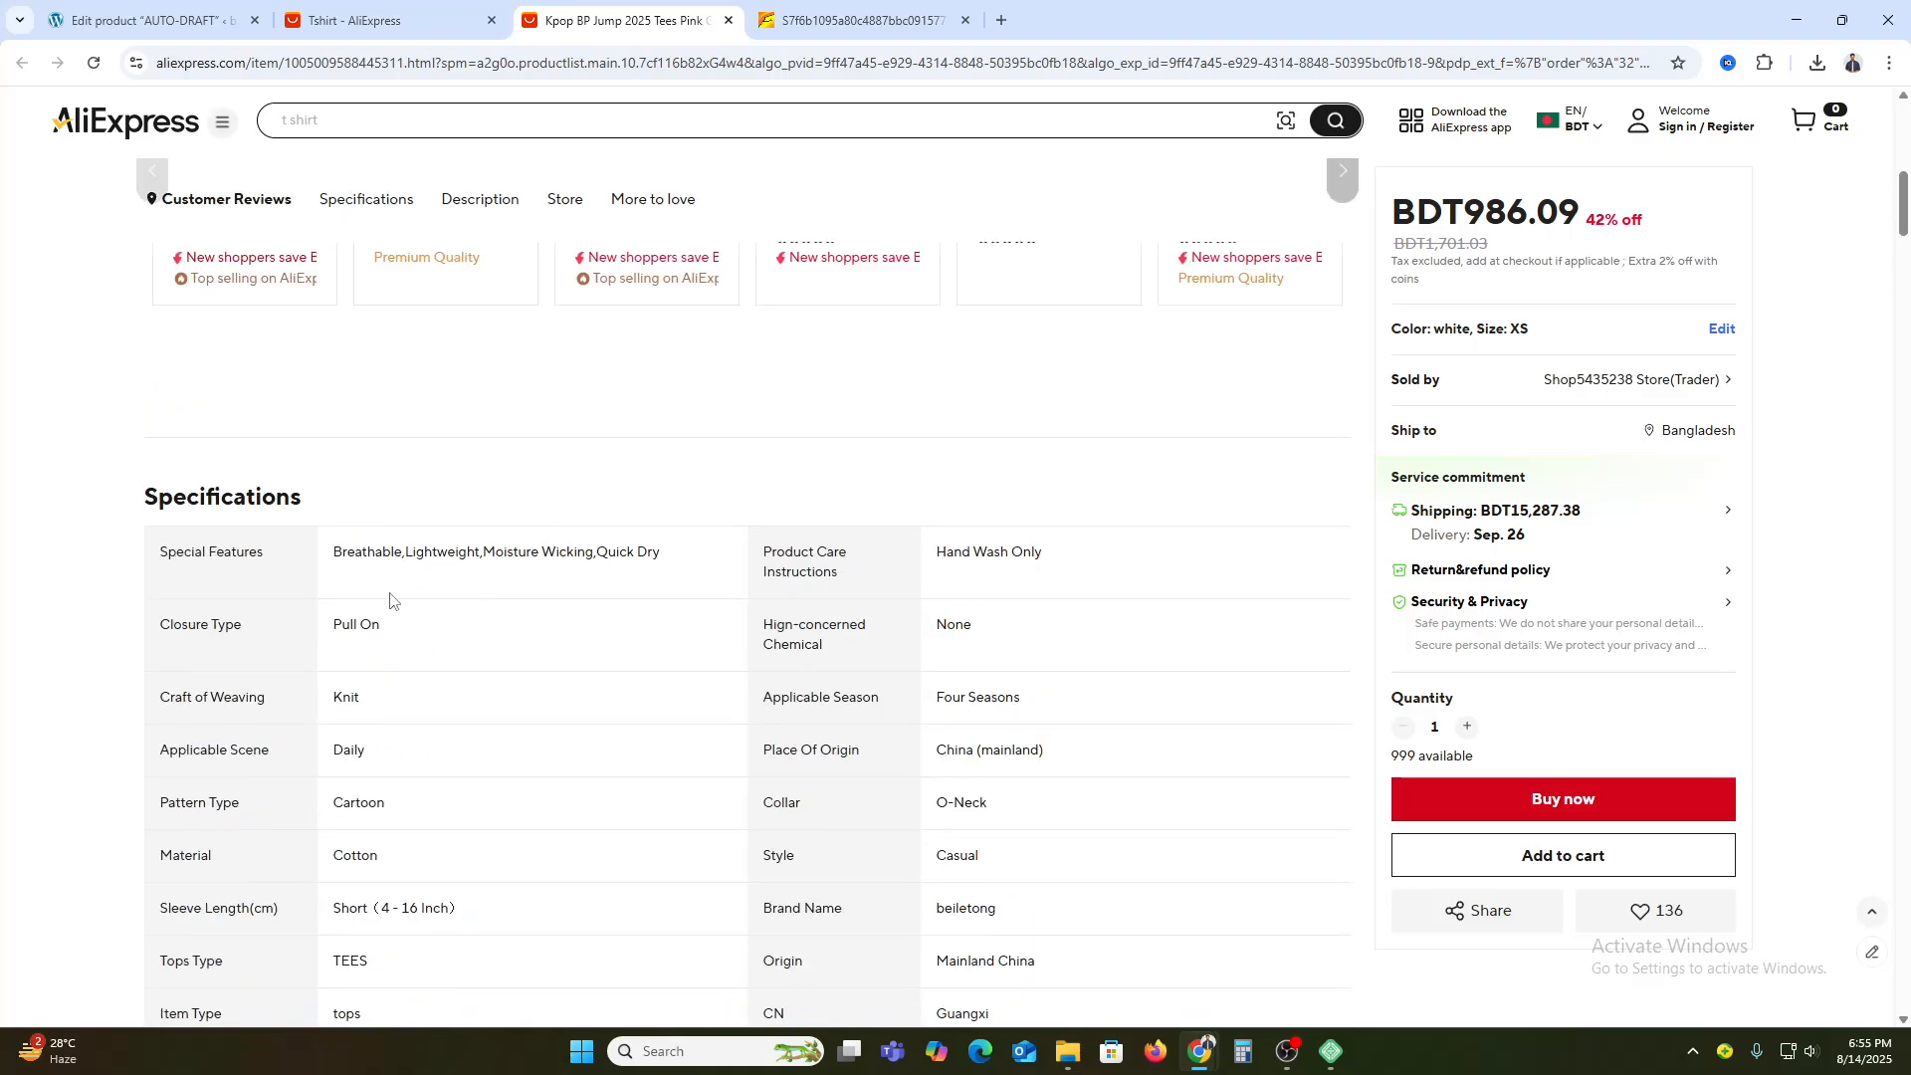
left_click_drag(147, 518, 1221, 489)
scroll(1174, 526, "up", 3)
left_click(149, 20)
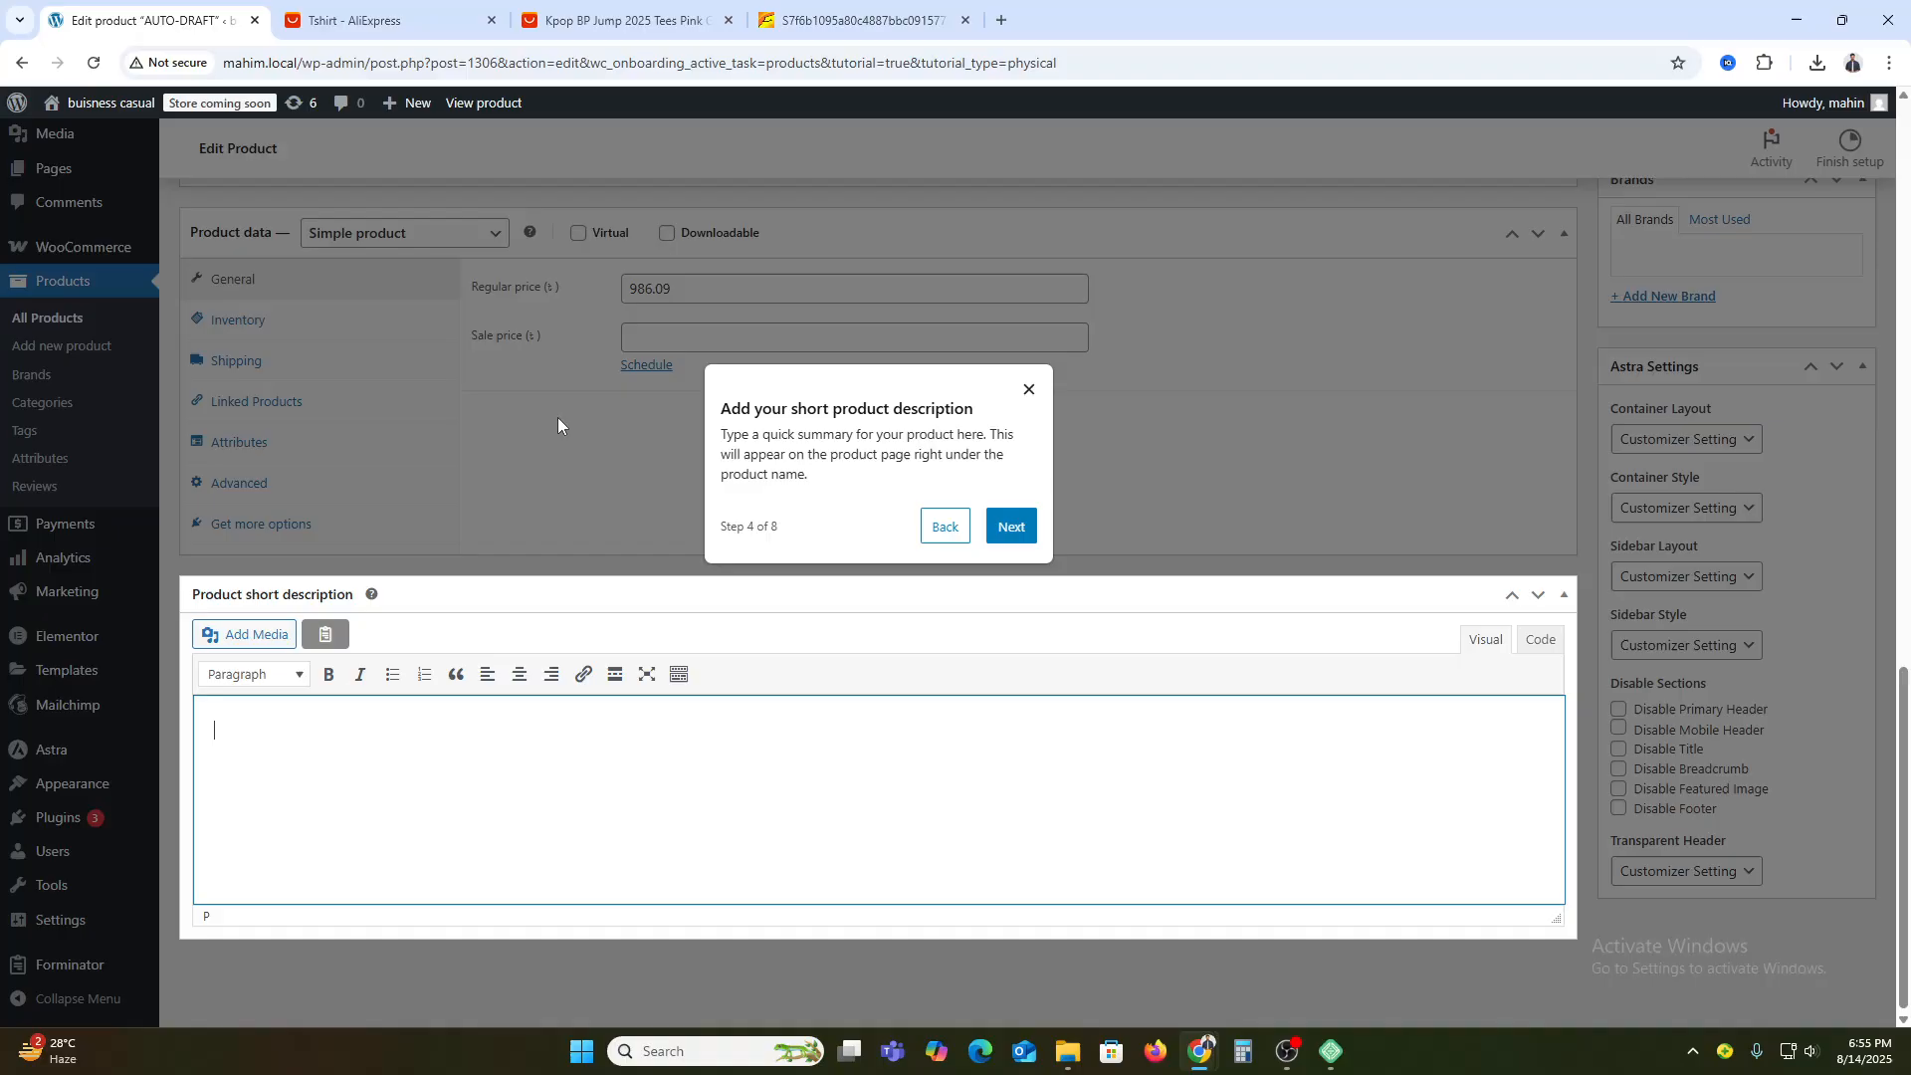
scroll(730, 840, "down", 1)
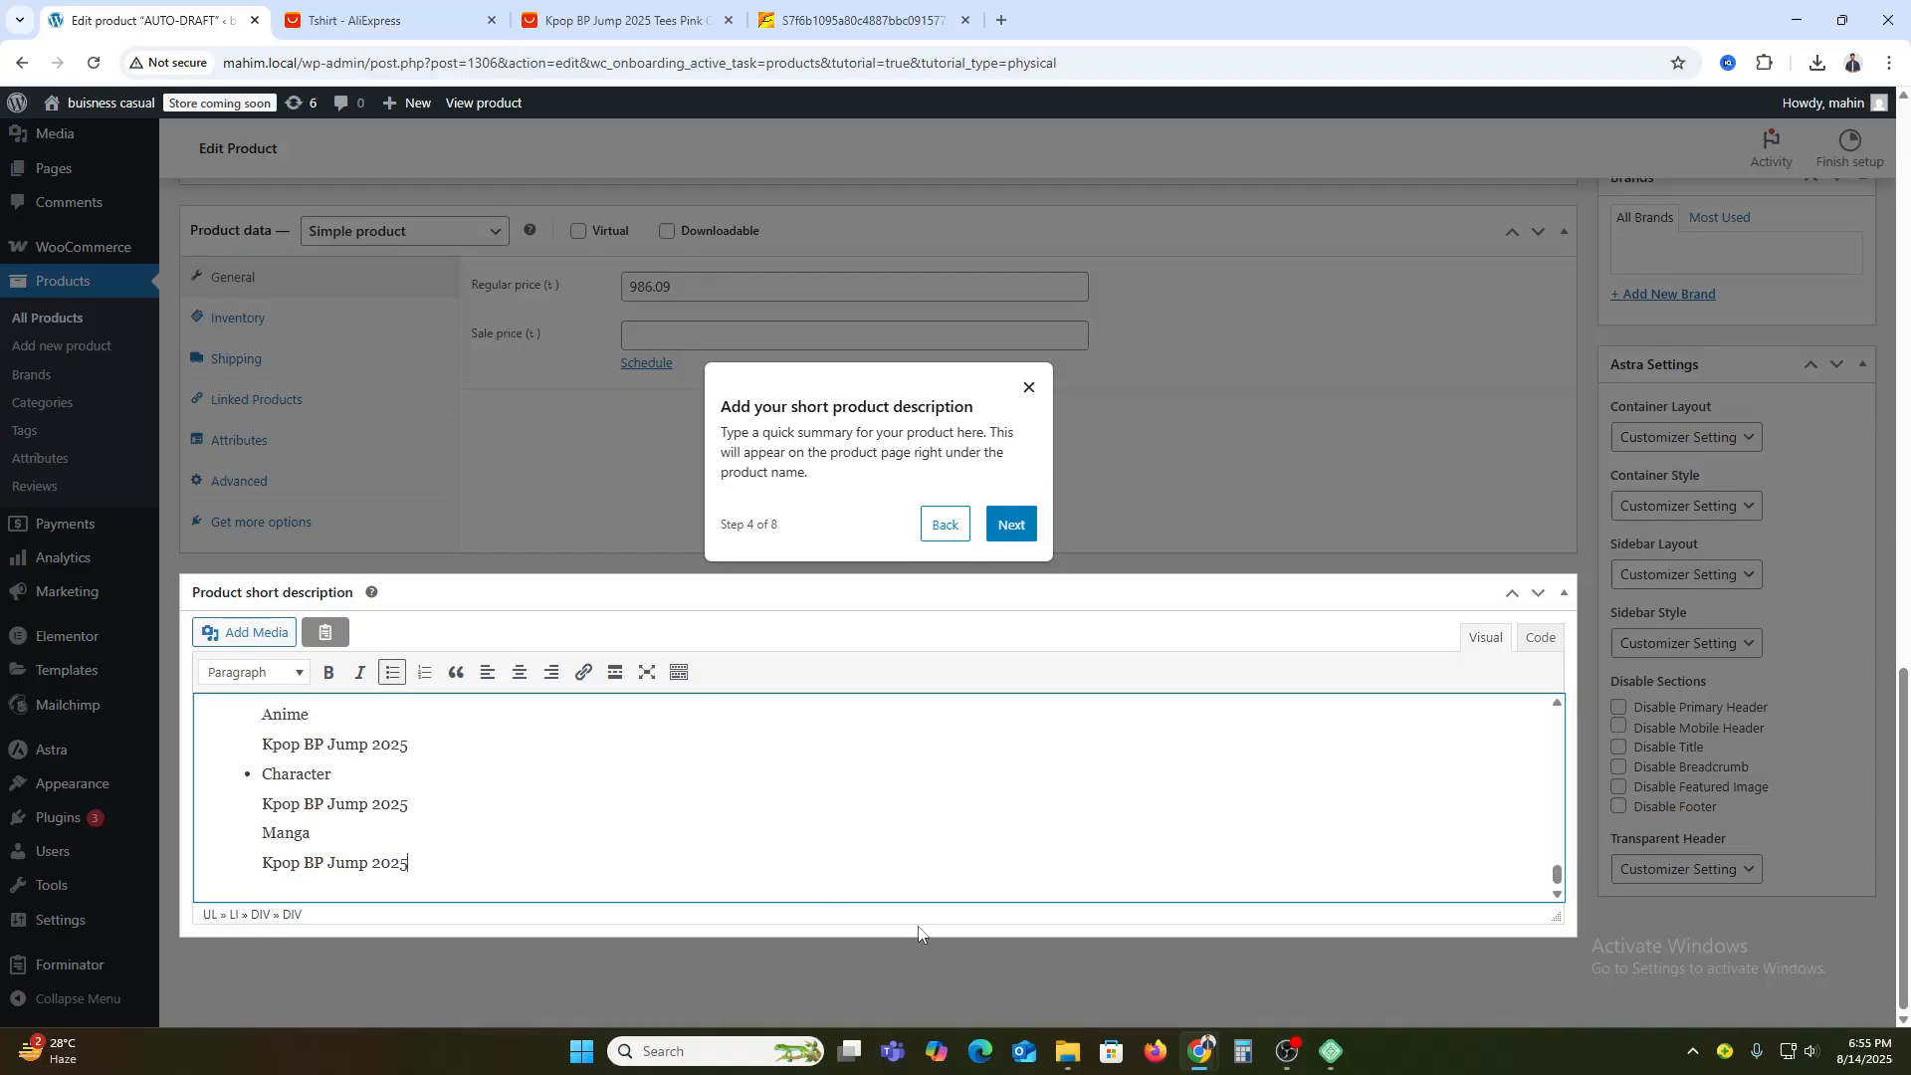
left_click(1010, 527)
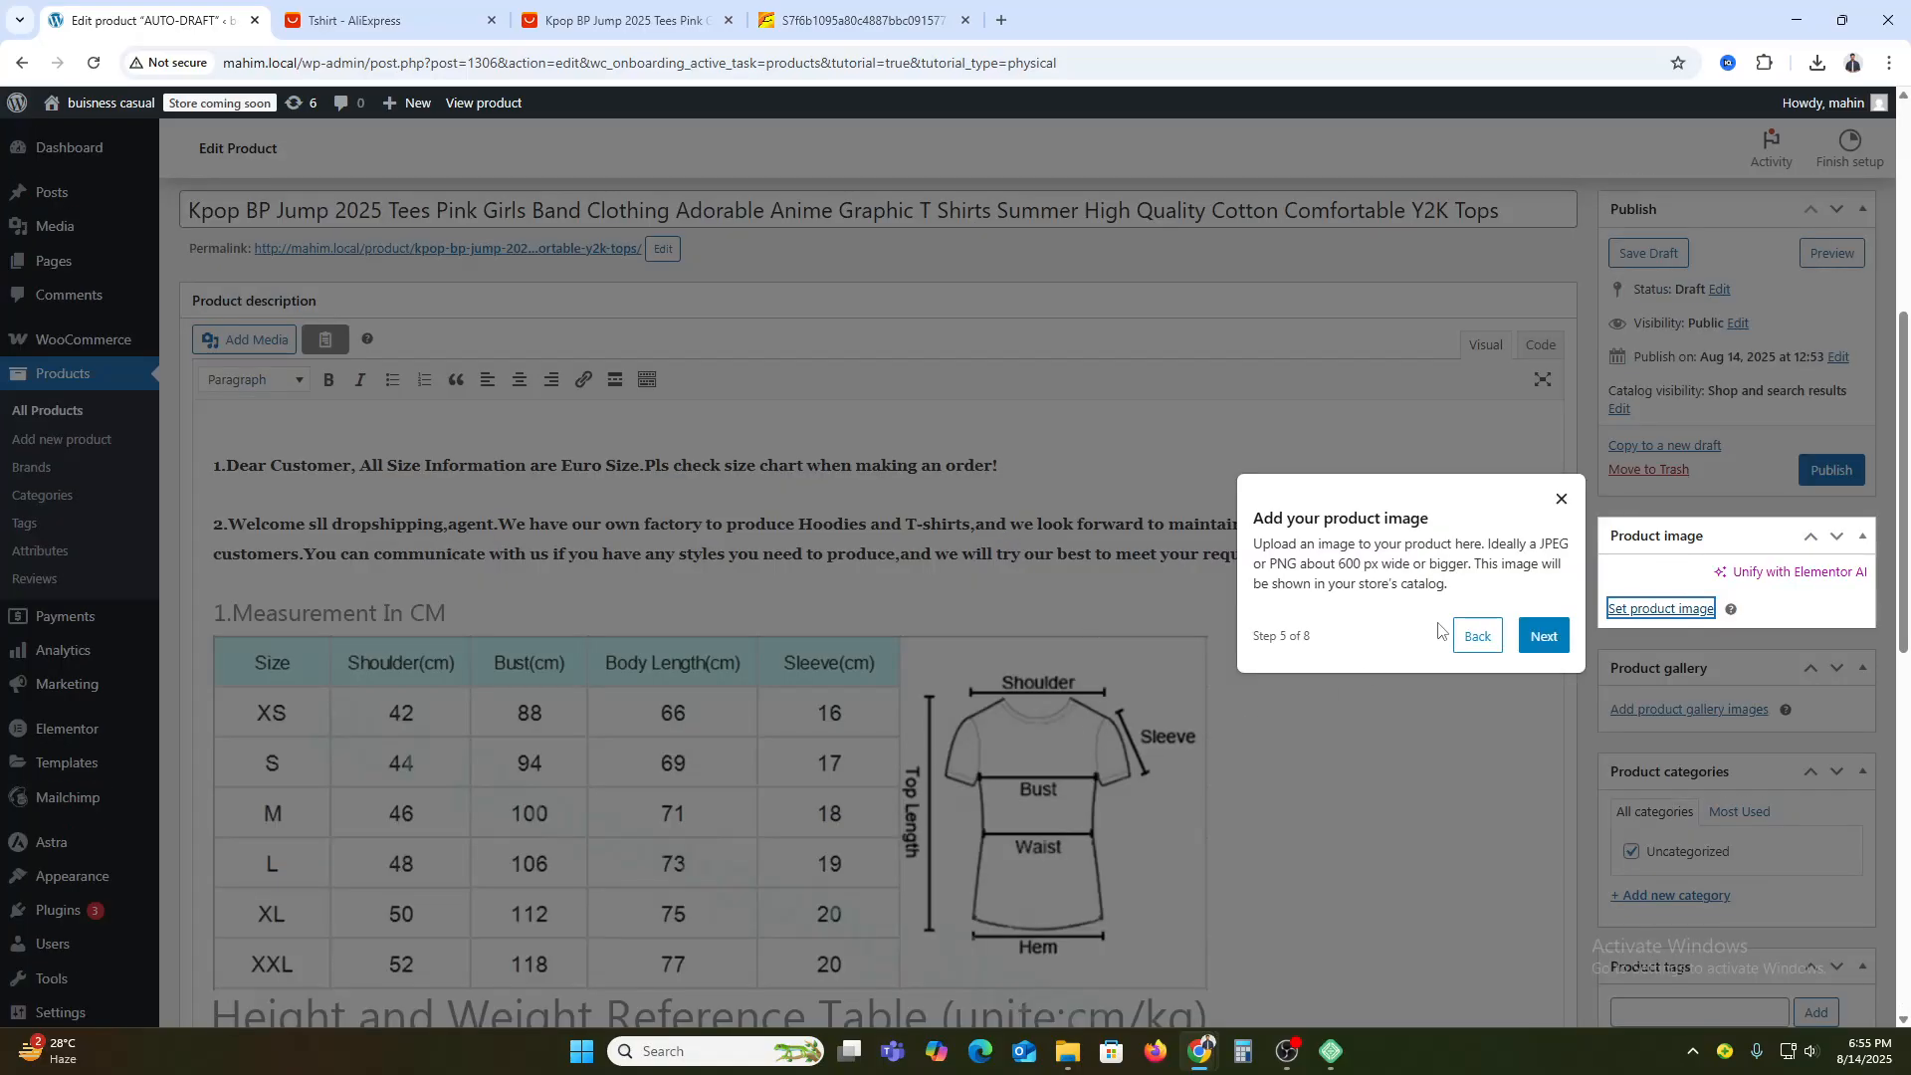
- Upload the downloaded white T-shirt image, set it as the product image and continue to the product tags
left_click(1667, 611)
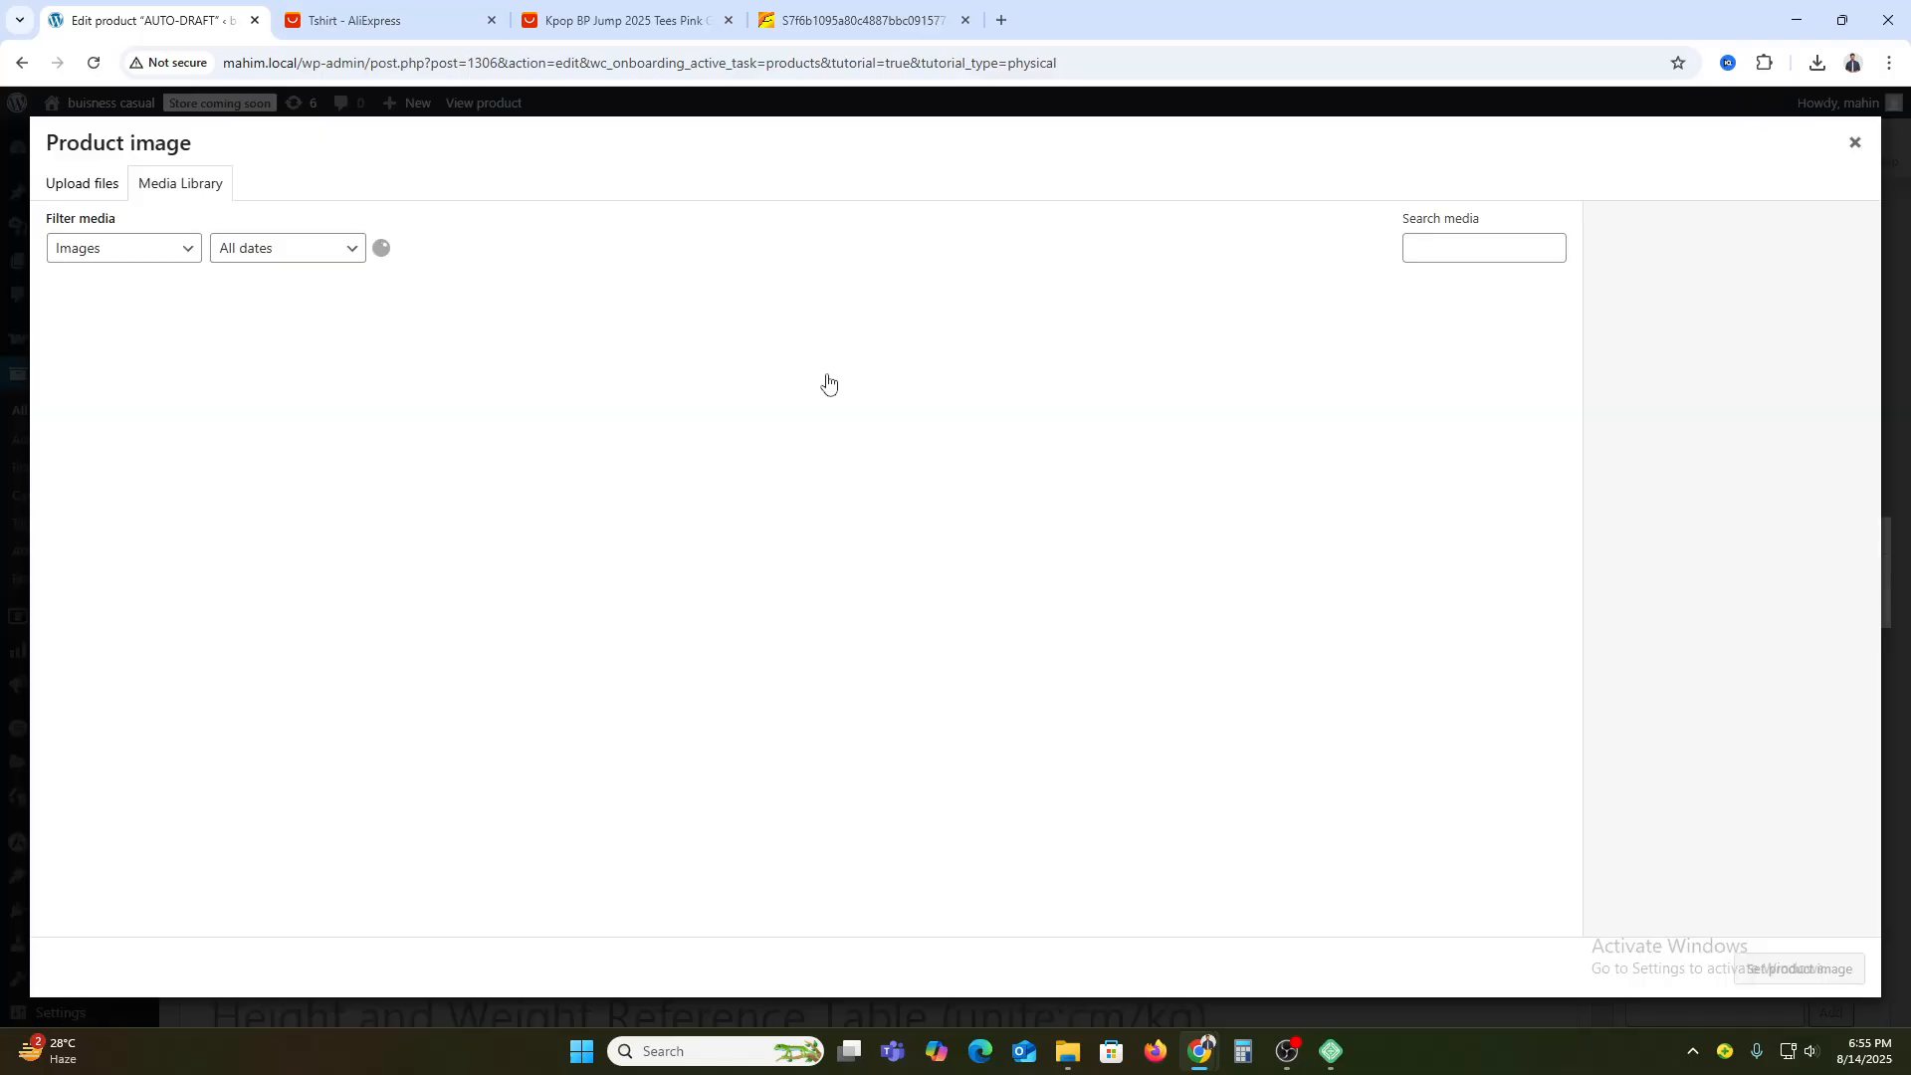
left_click(82, 183)
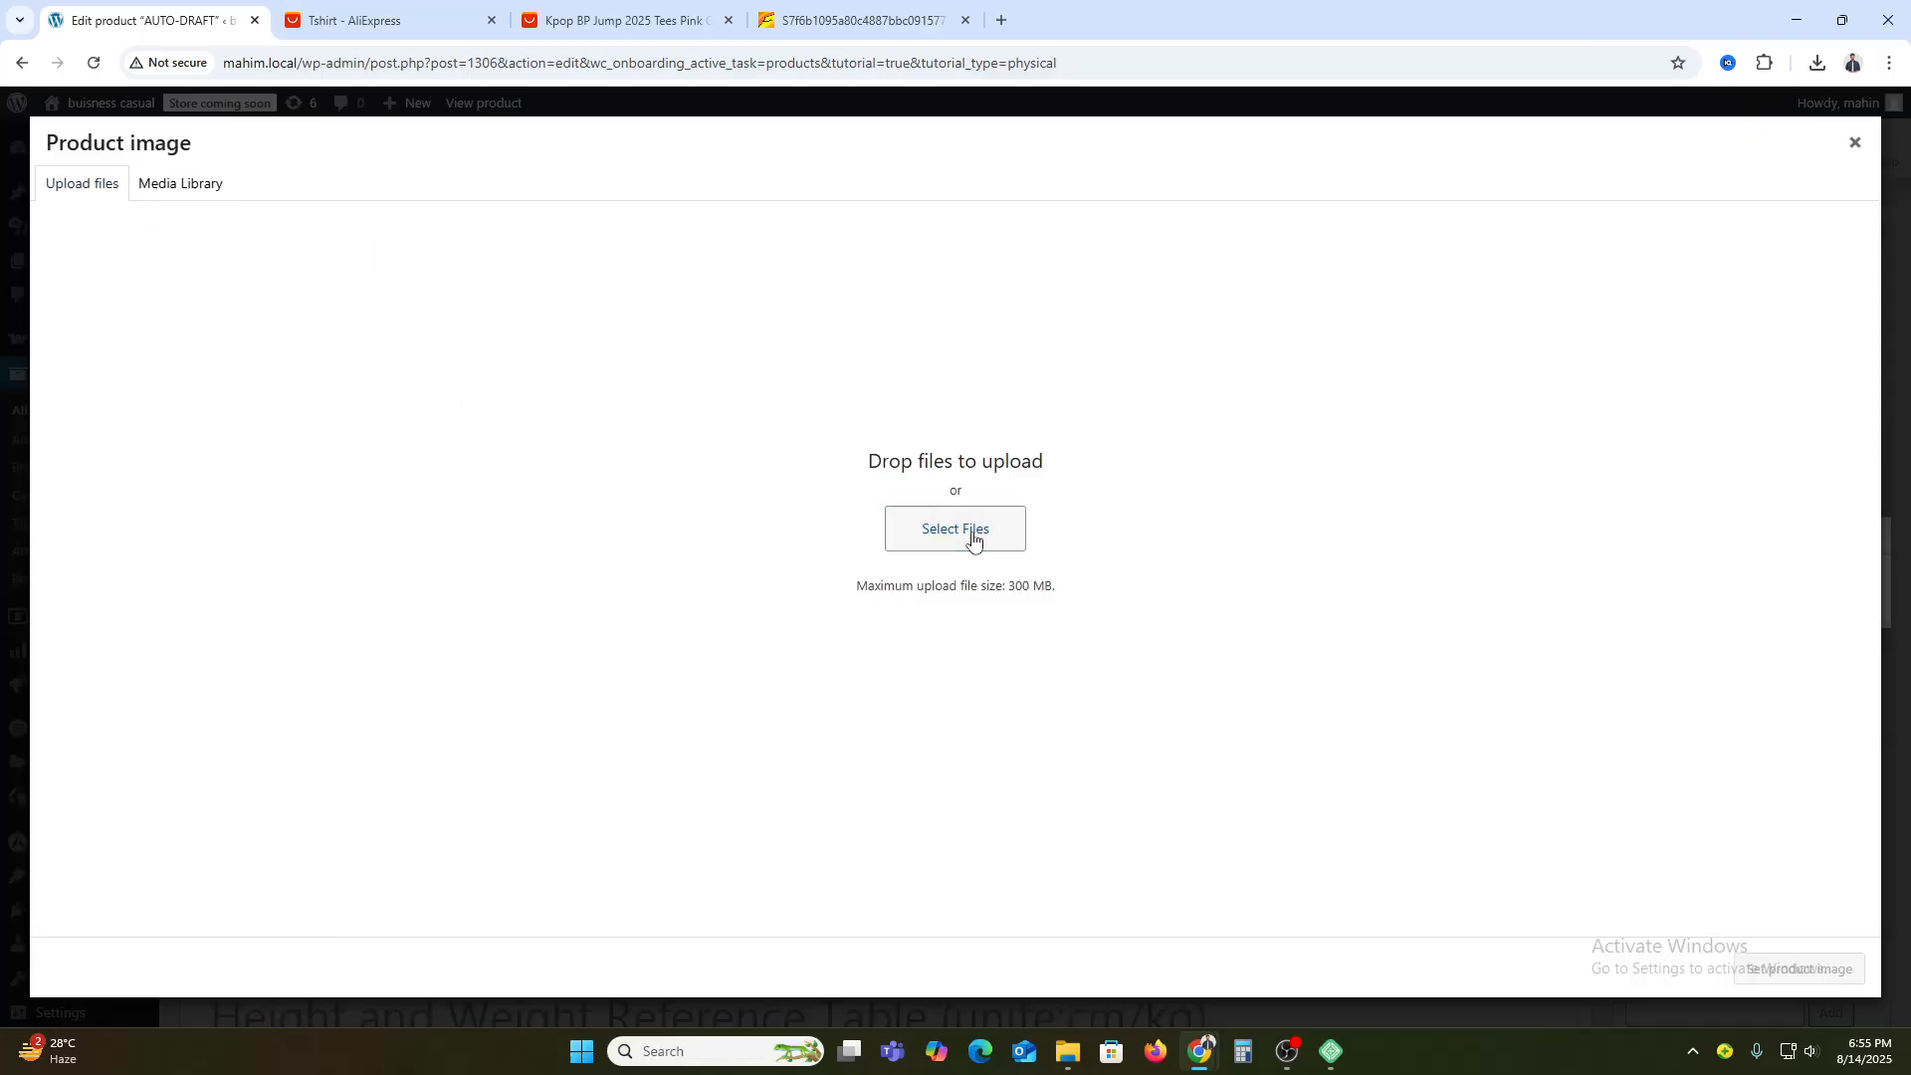
left_click(972, 538)
double_click(262, 202)
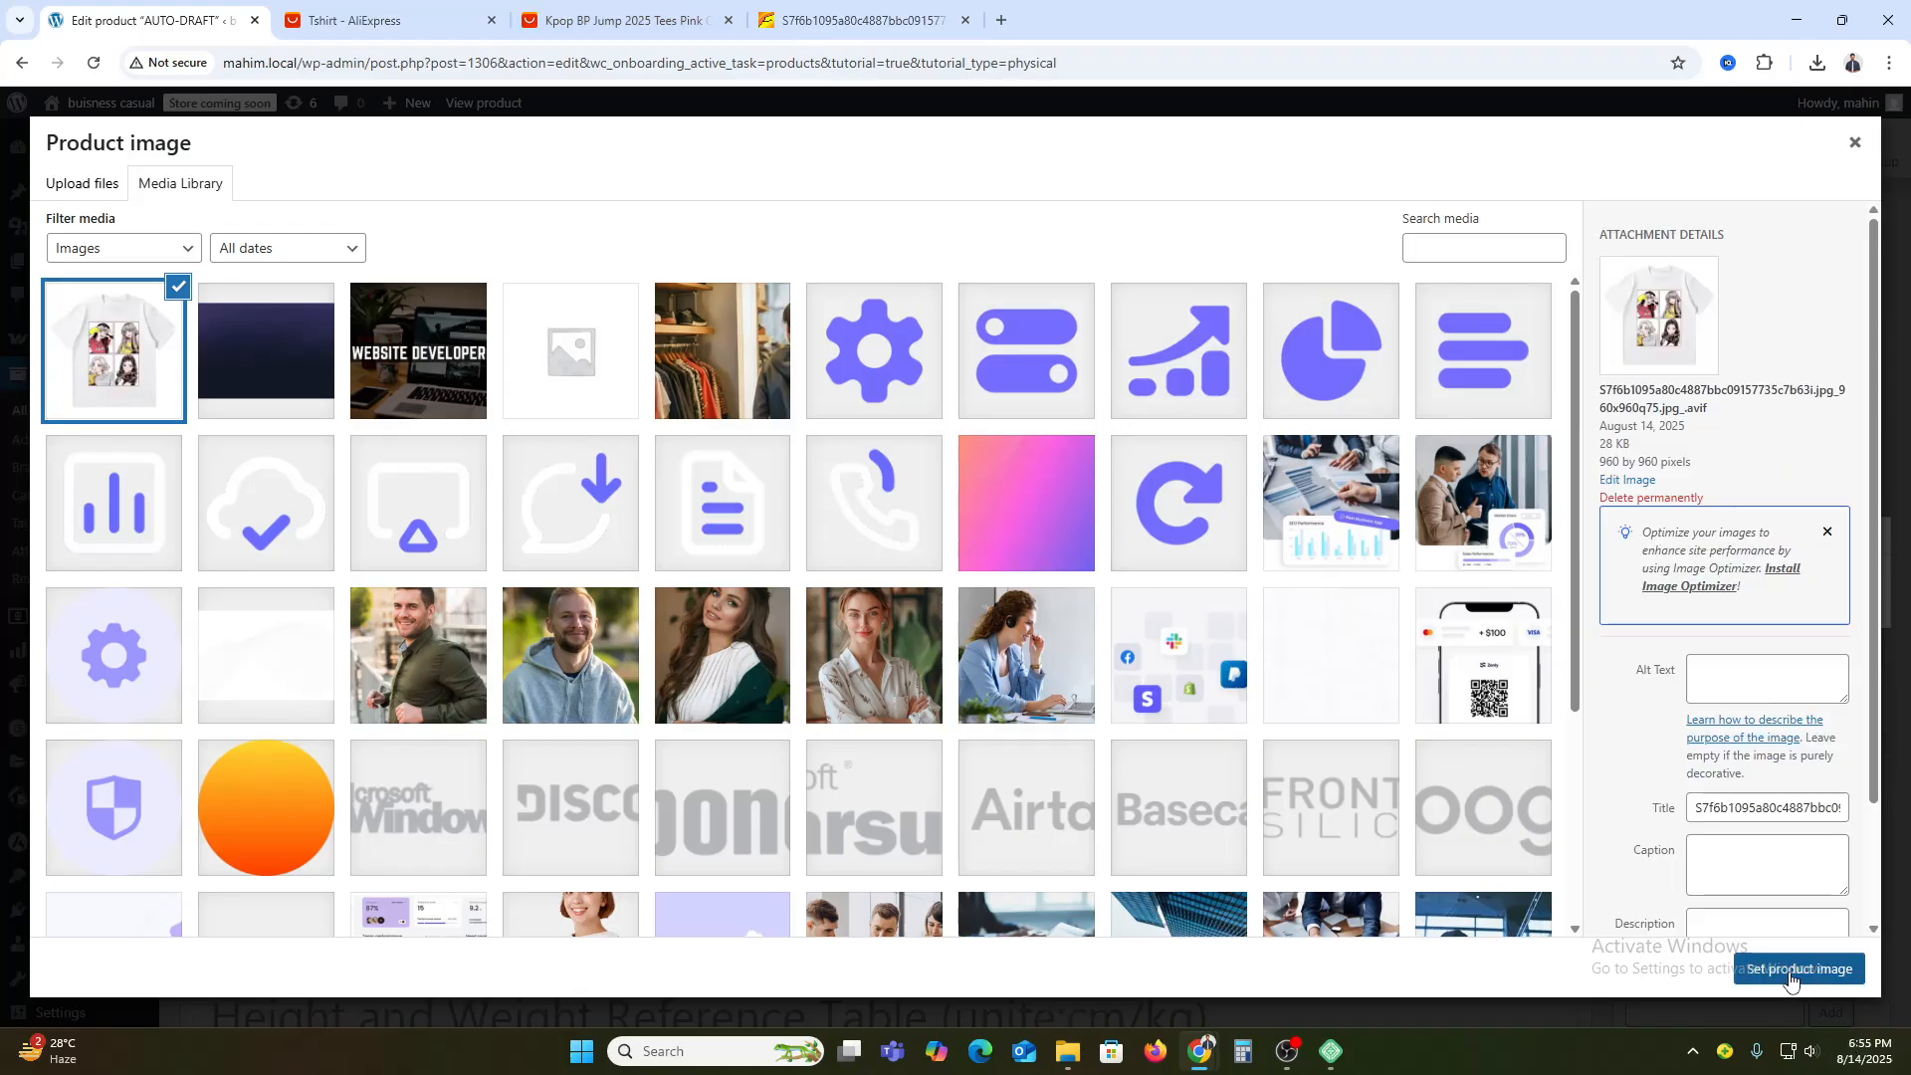
left_click(1789, 980)
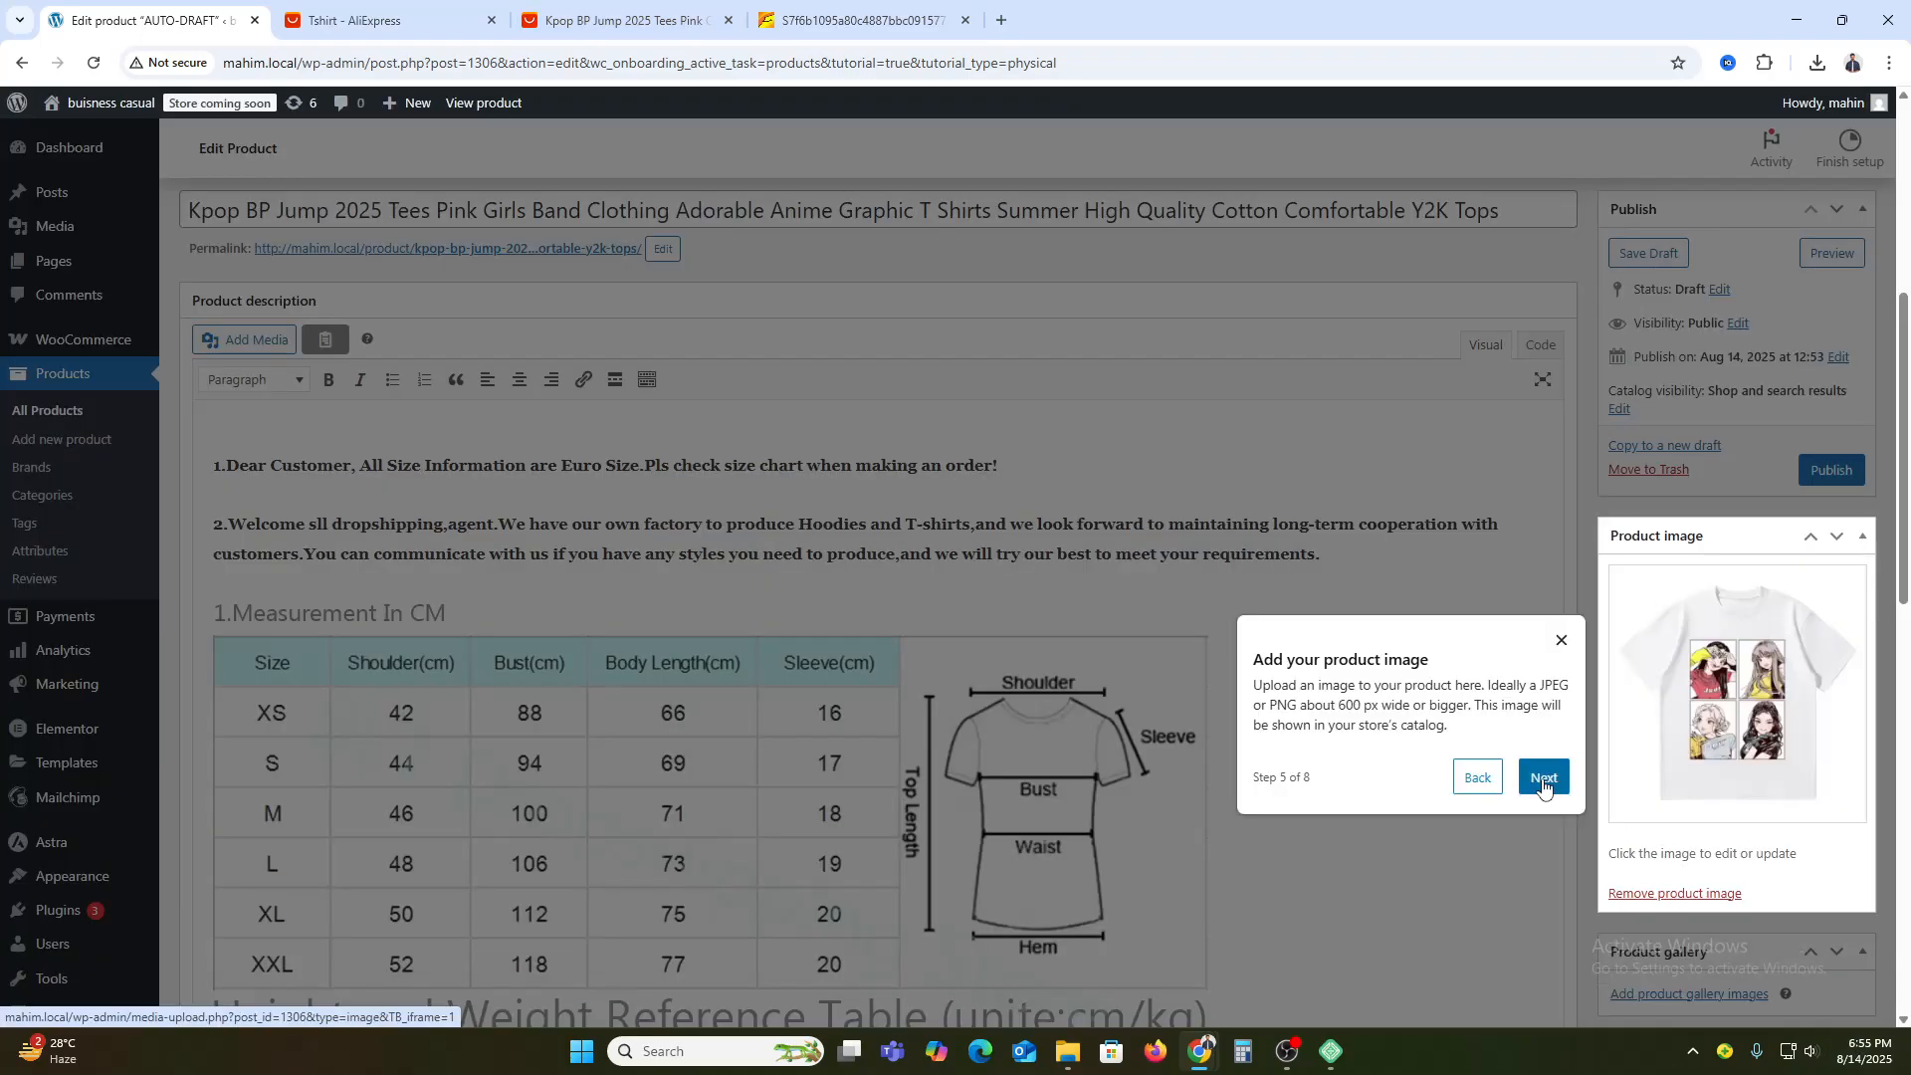
left_click(1544, 779)
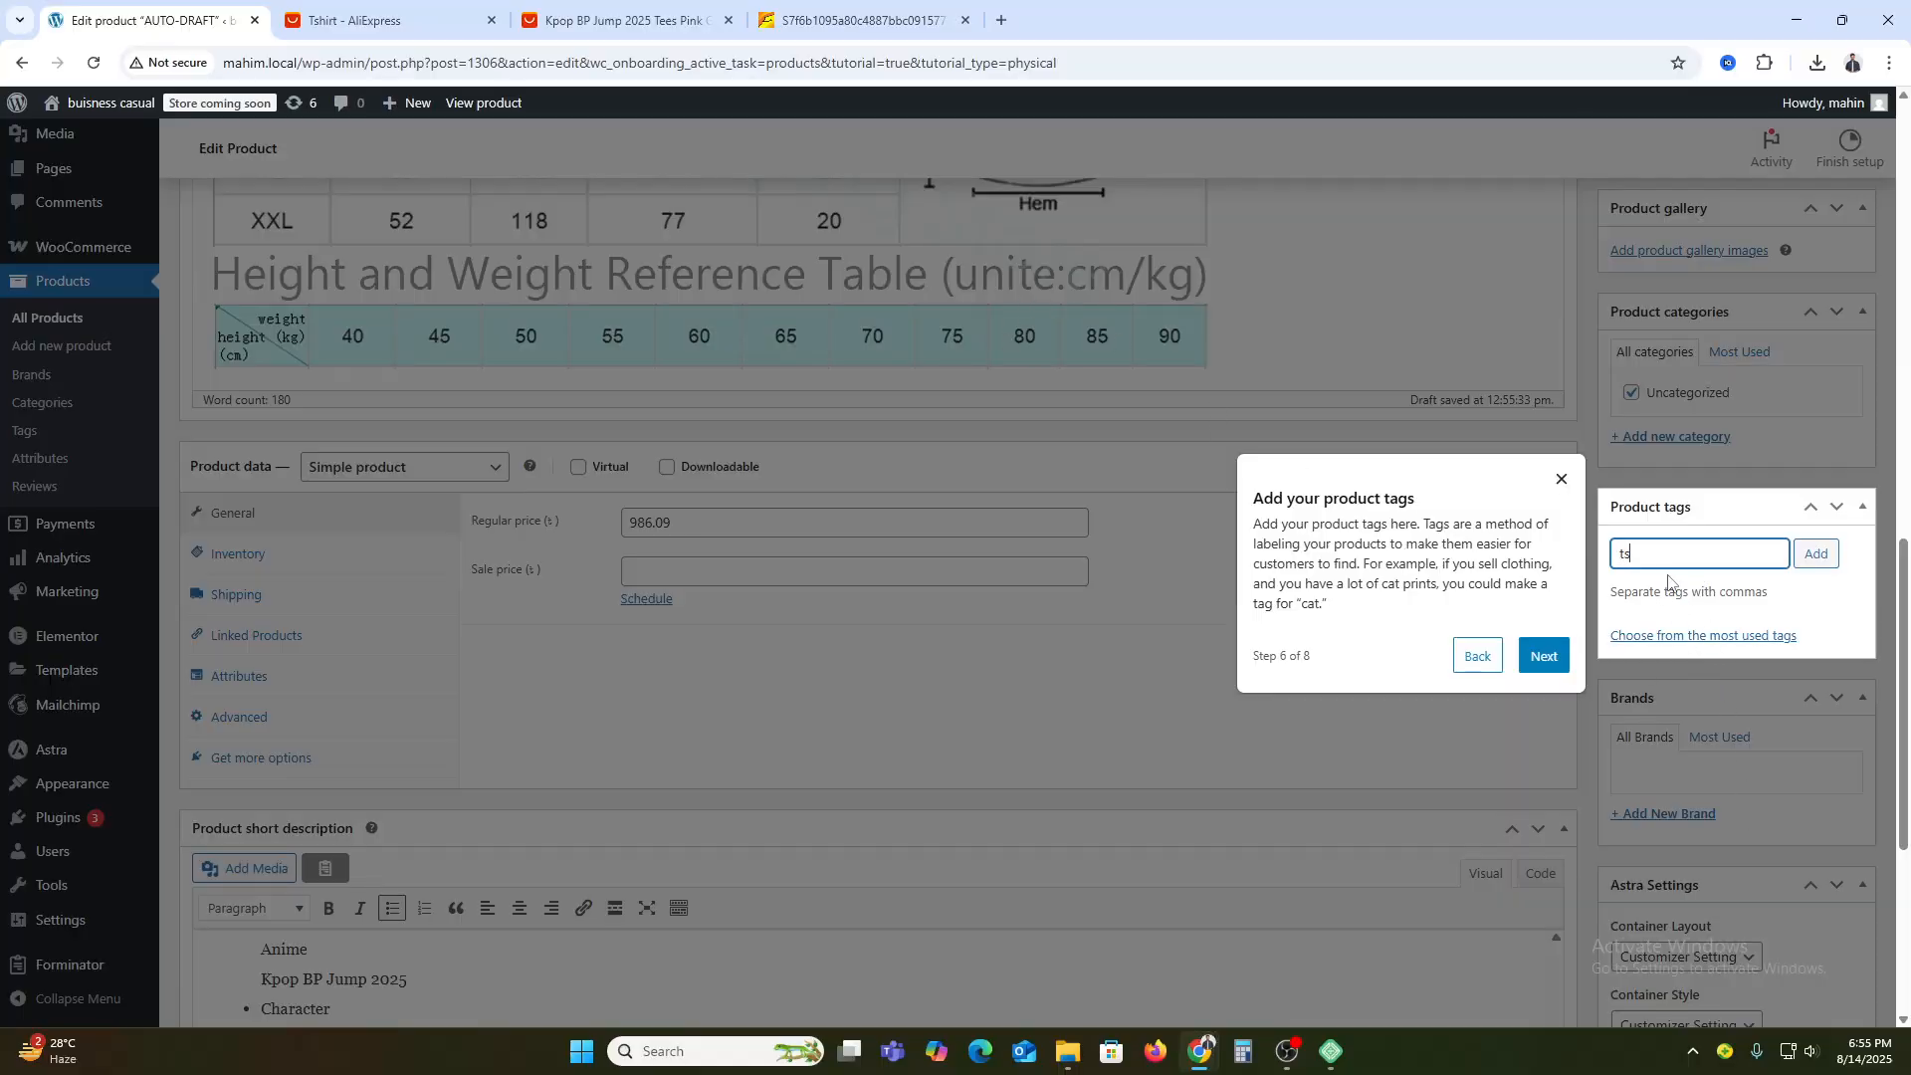
- Add the product tag "tshirt" and continue to the product categories
type("tshirt")
key("Return")
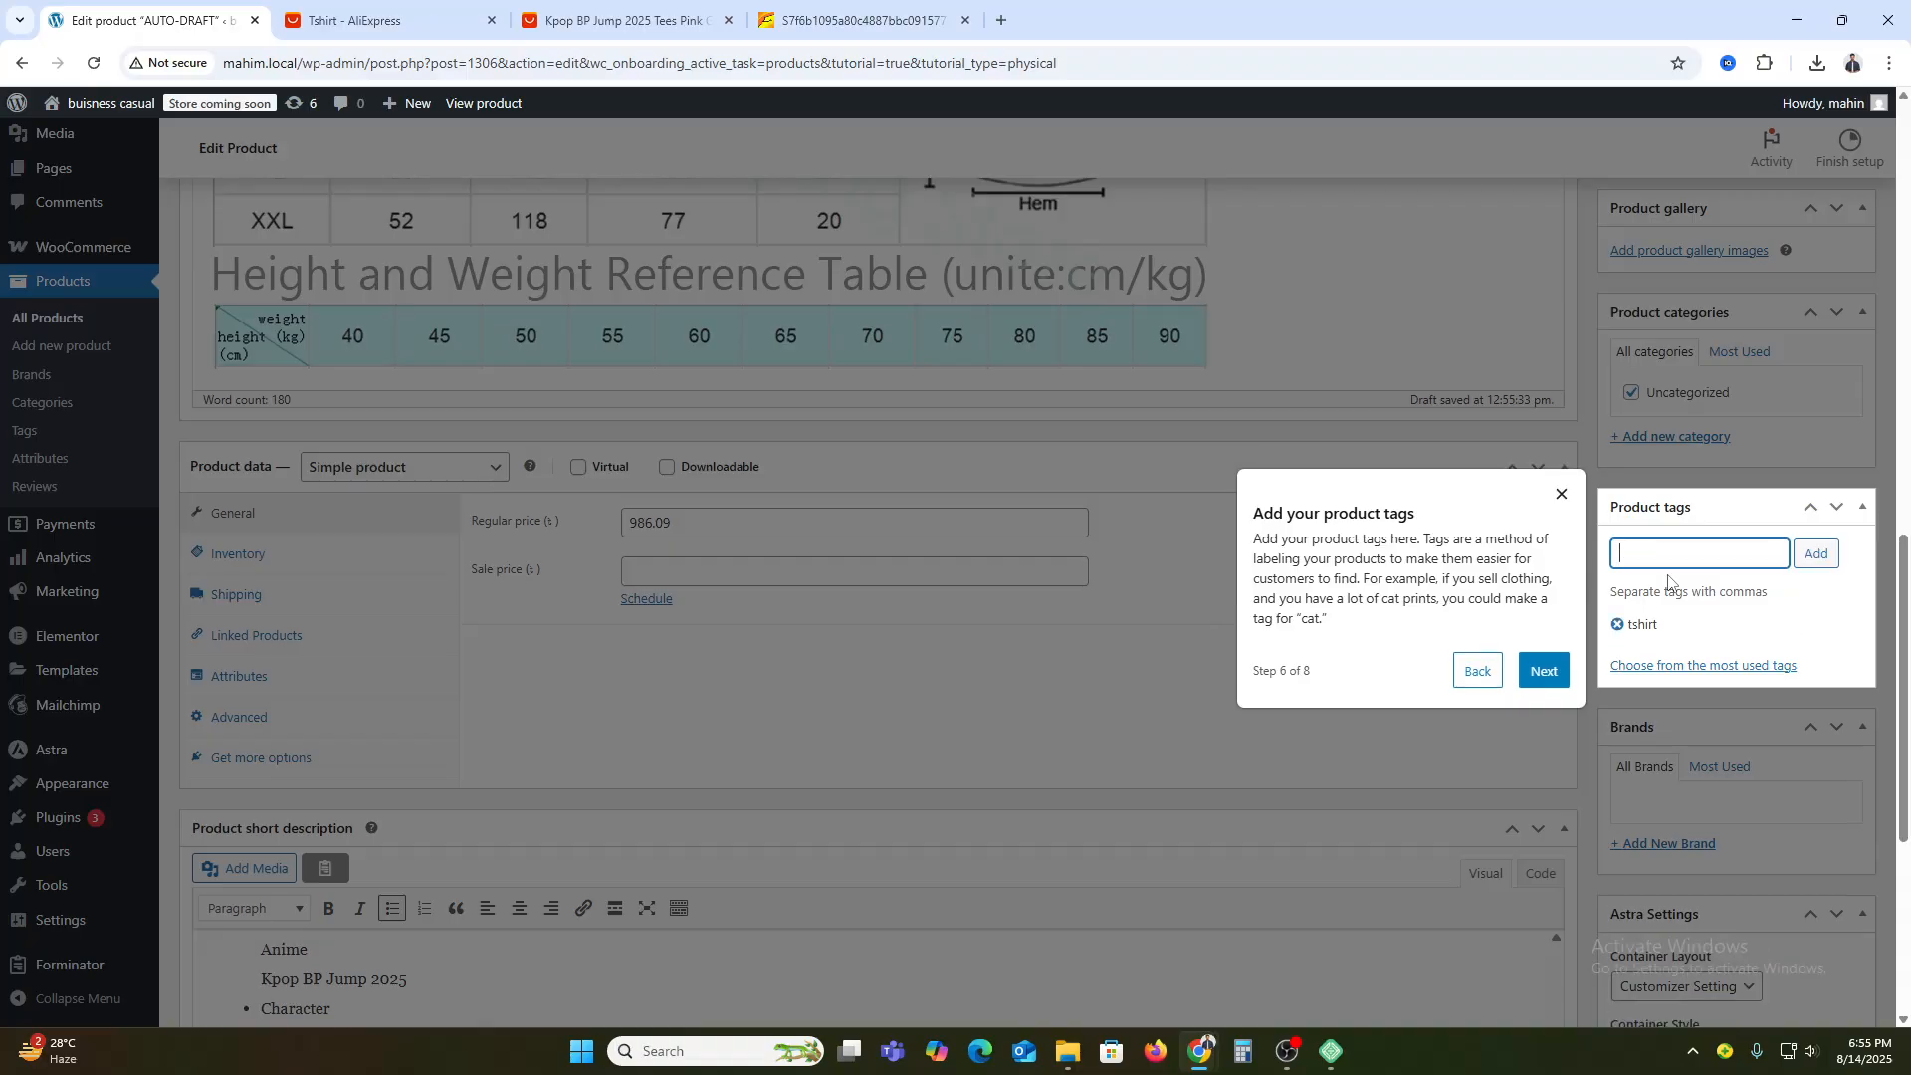
left_click(1543, 671)
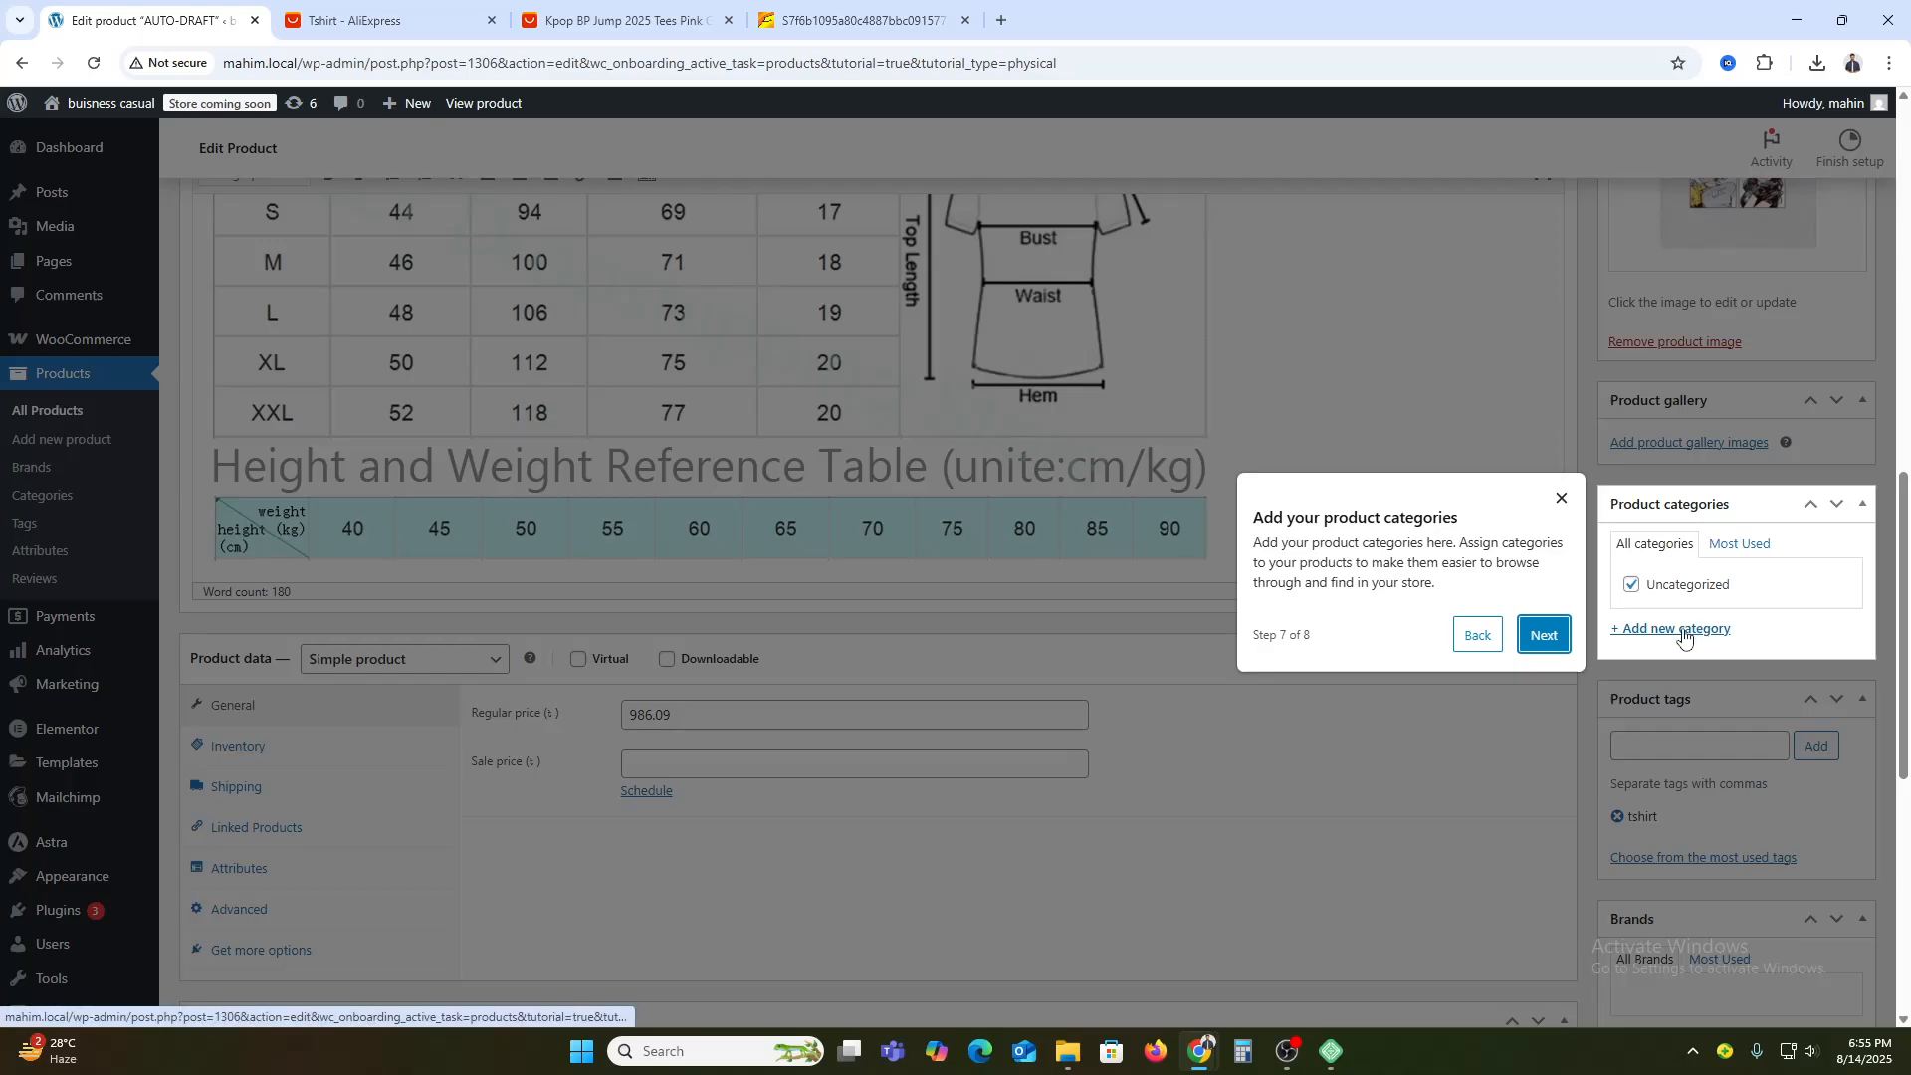
- Create the product category "Casual" from the style value copied out of the AliExpress specifications, and unassign the Uncategorized category
left_click(1682, 637)
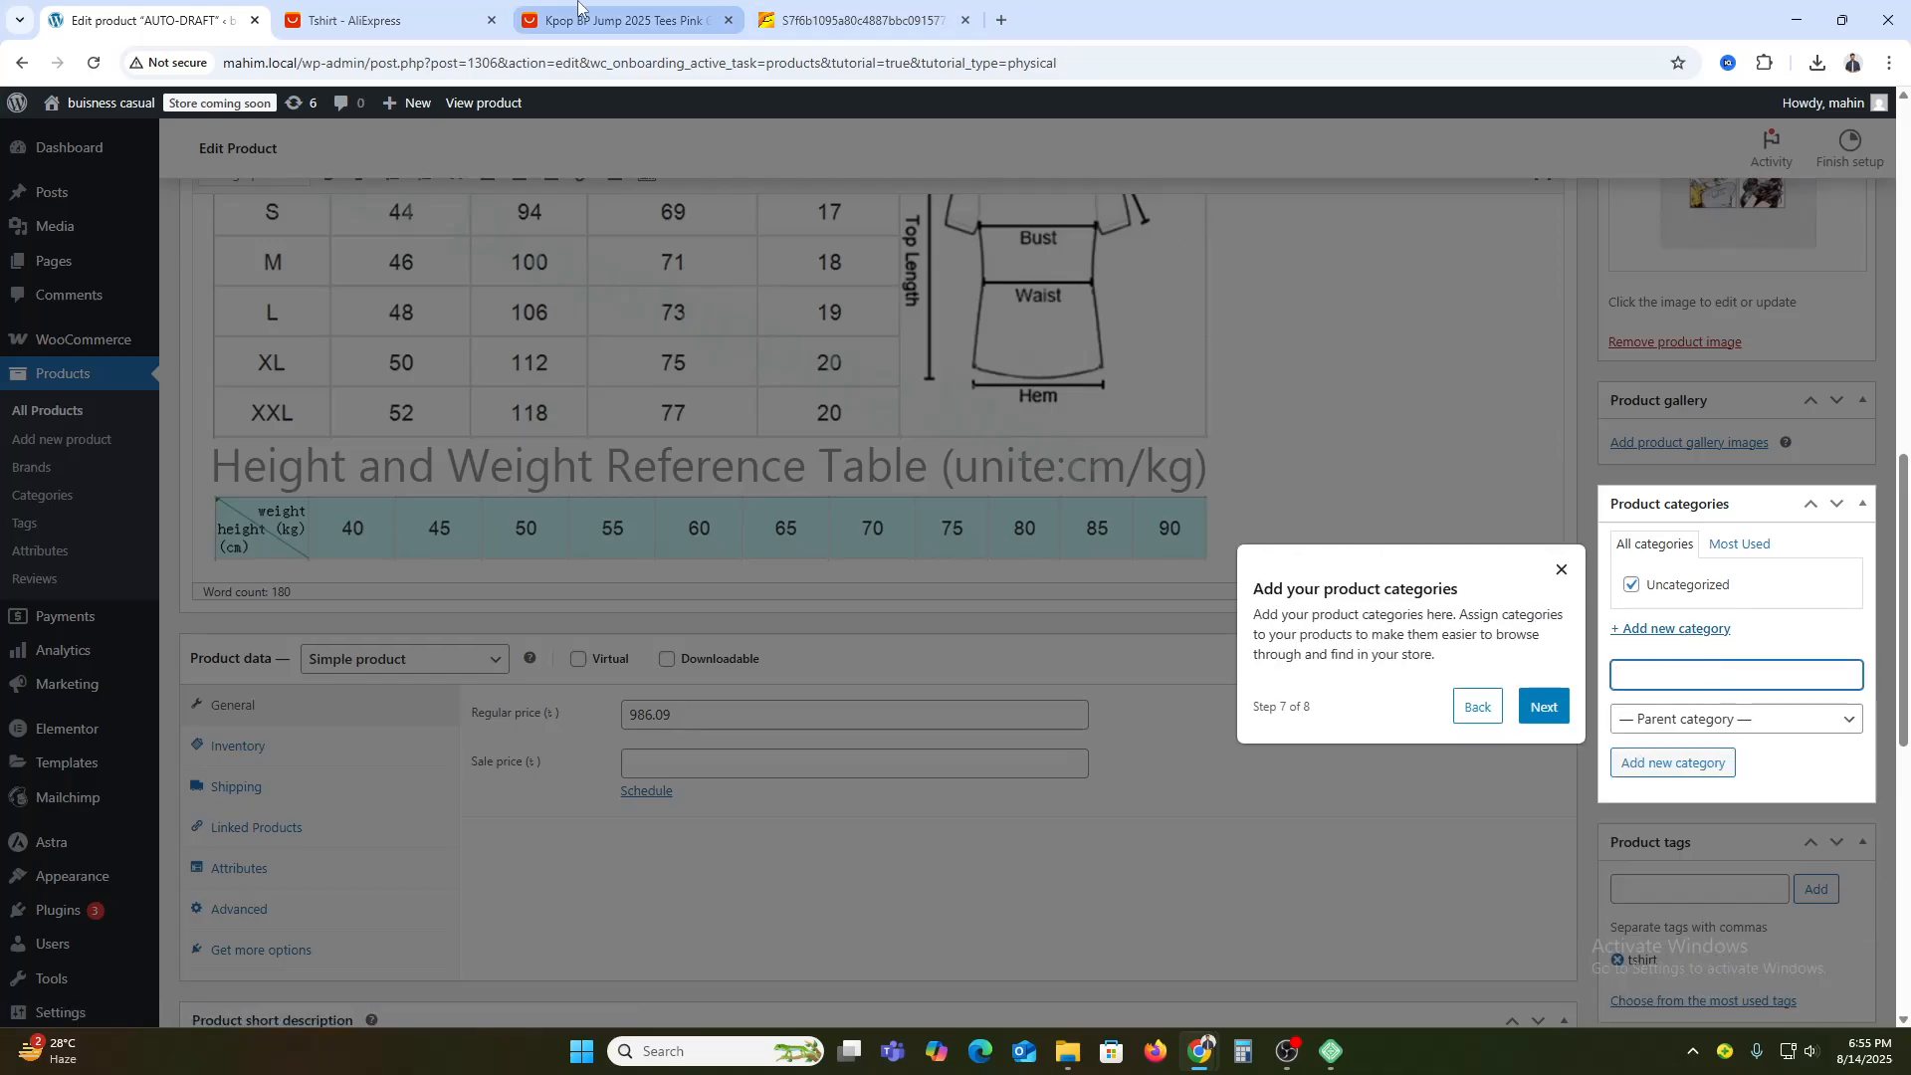
left_click(617, 20)
scroll(932, 820, "up", 10)
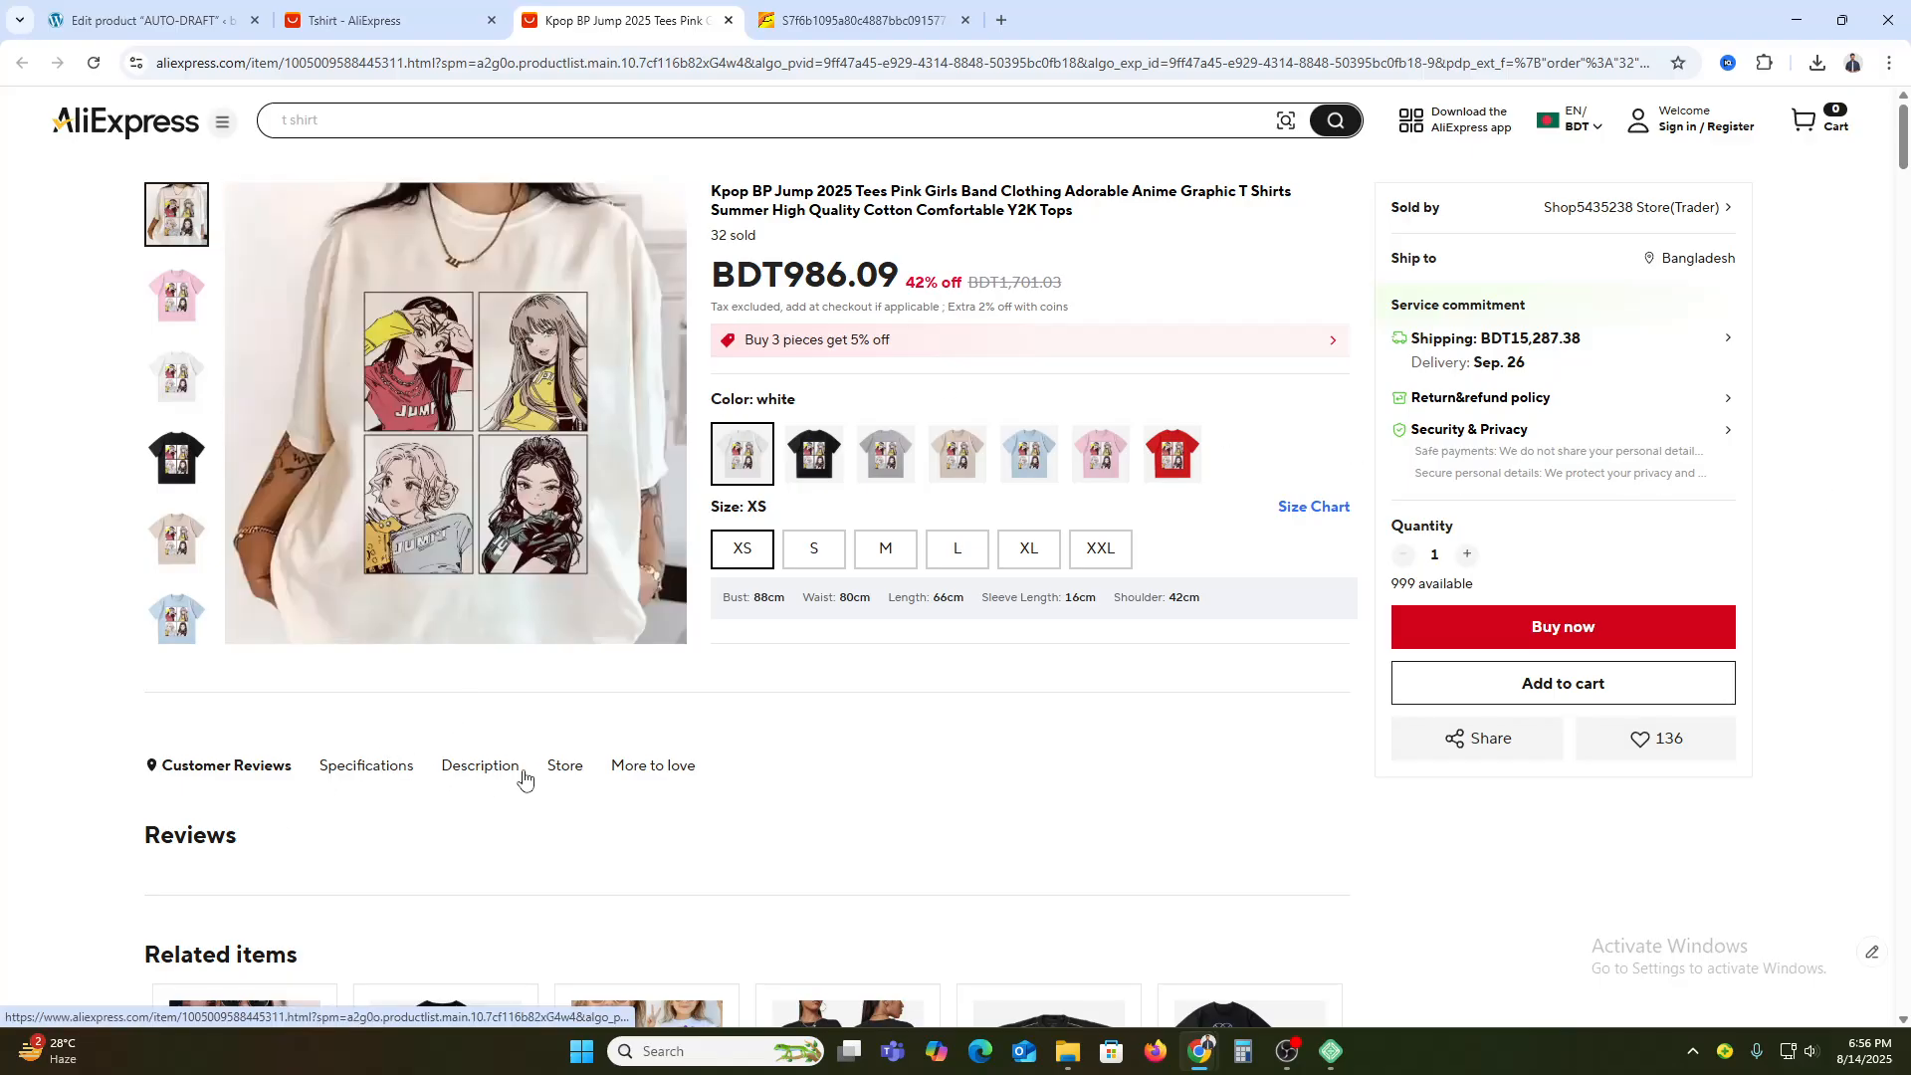
left_click(344, 775)
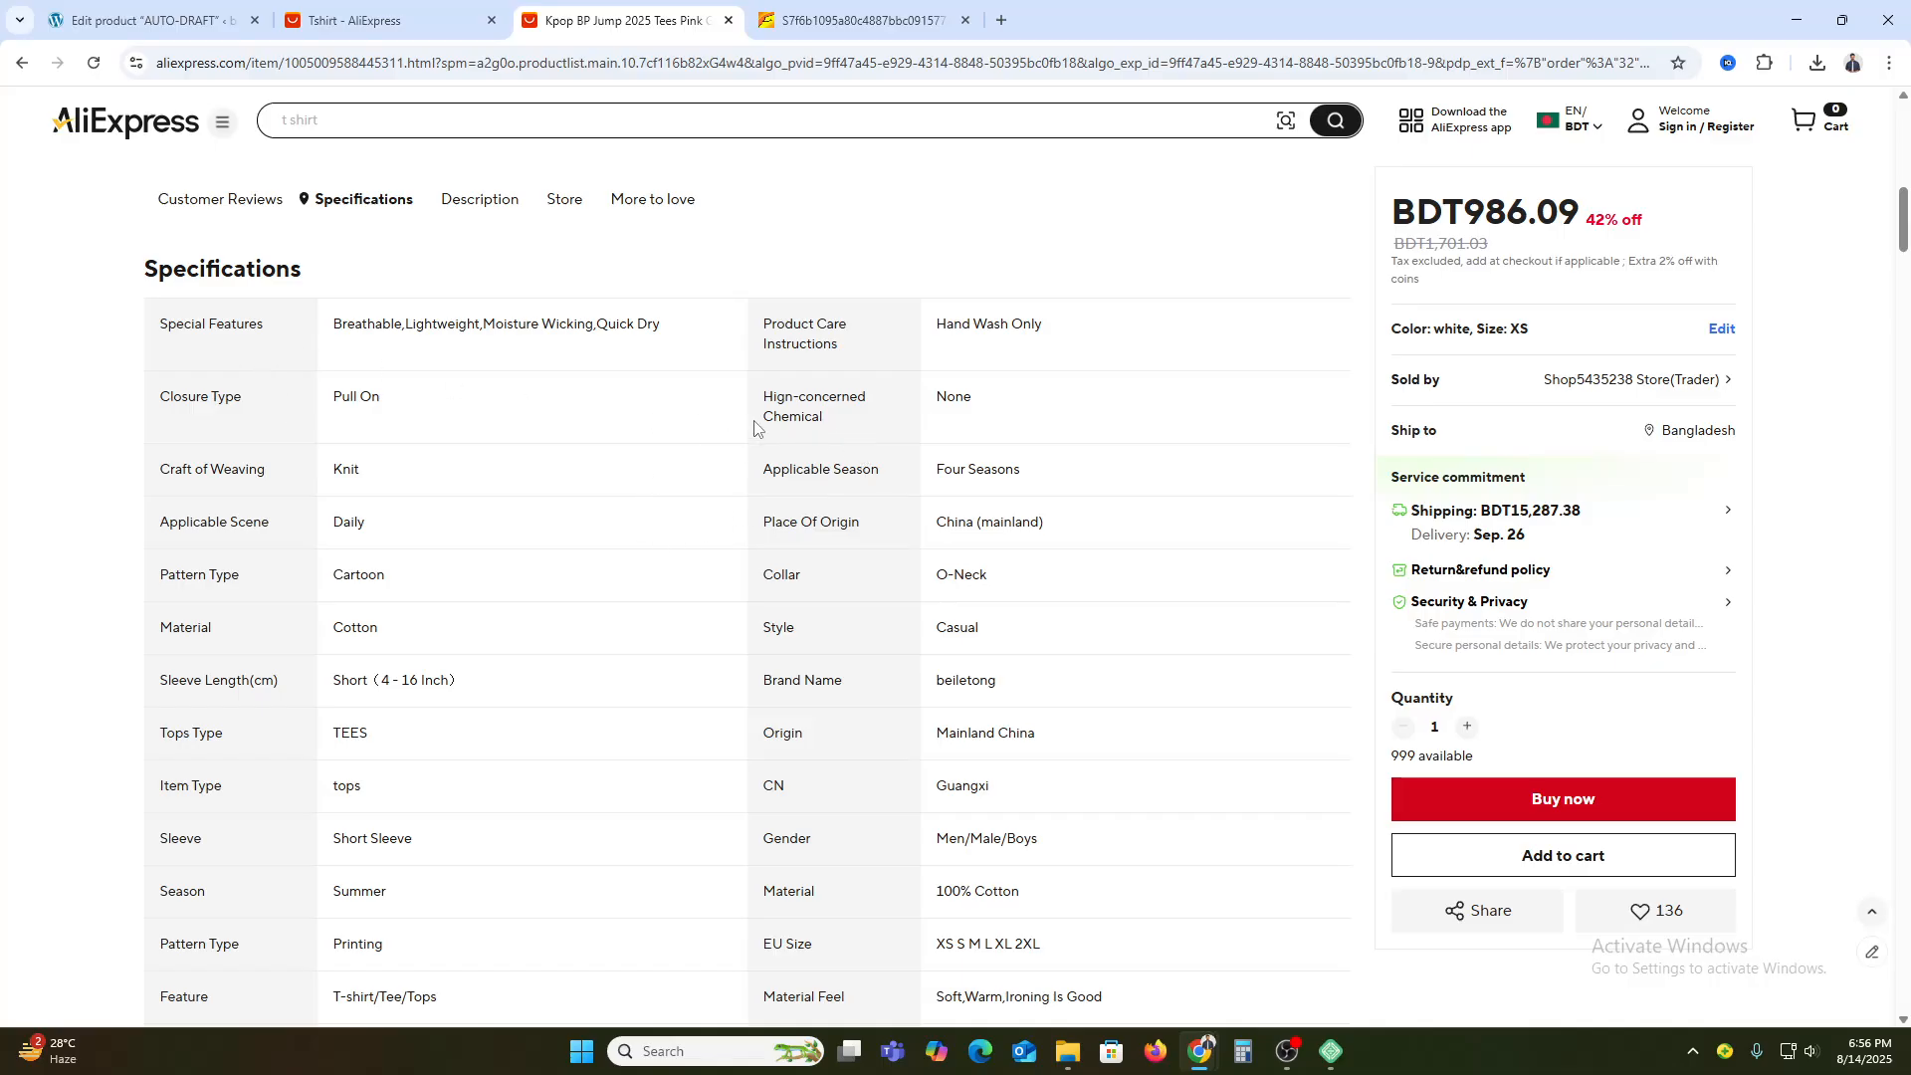
scroll(1022, 553, "down", 1)
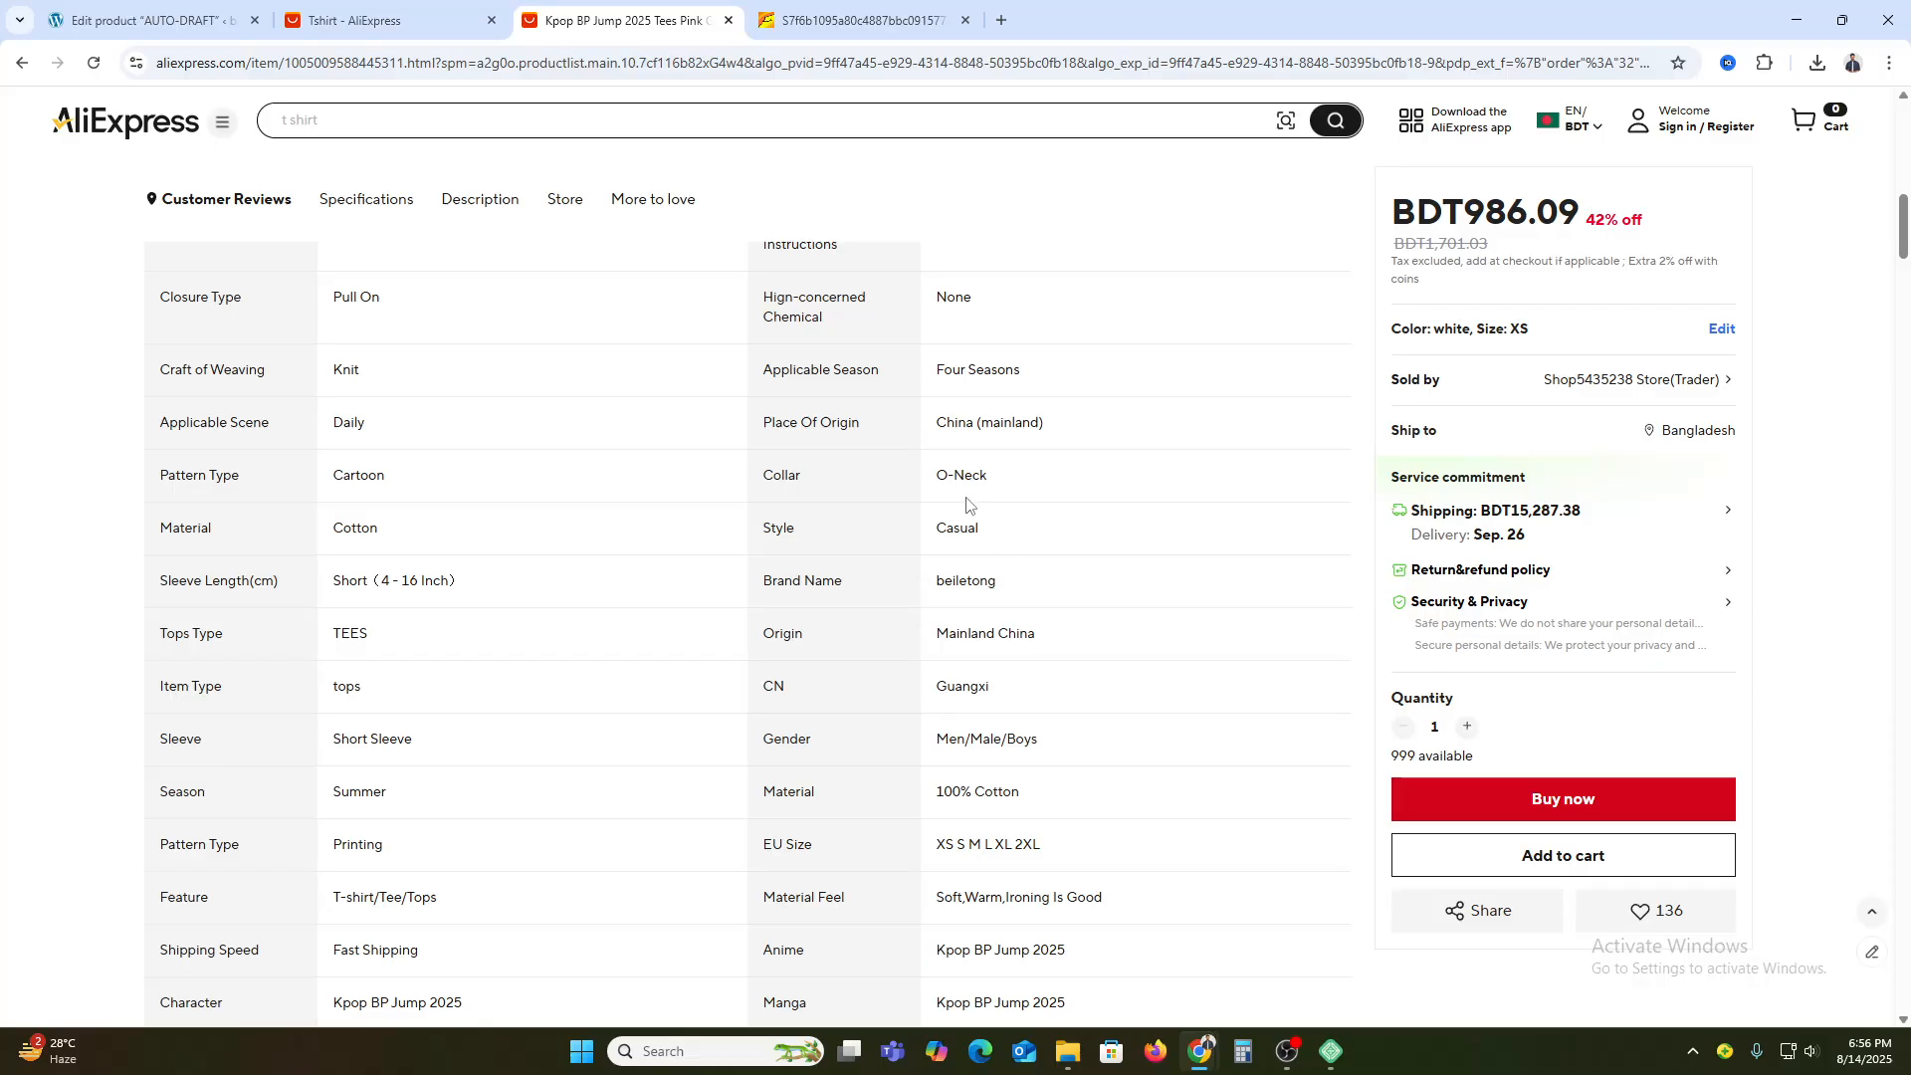
double_click(957, 527)
key("ctrl+c")
left_click(149, 20)
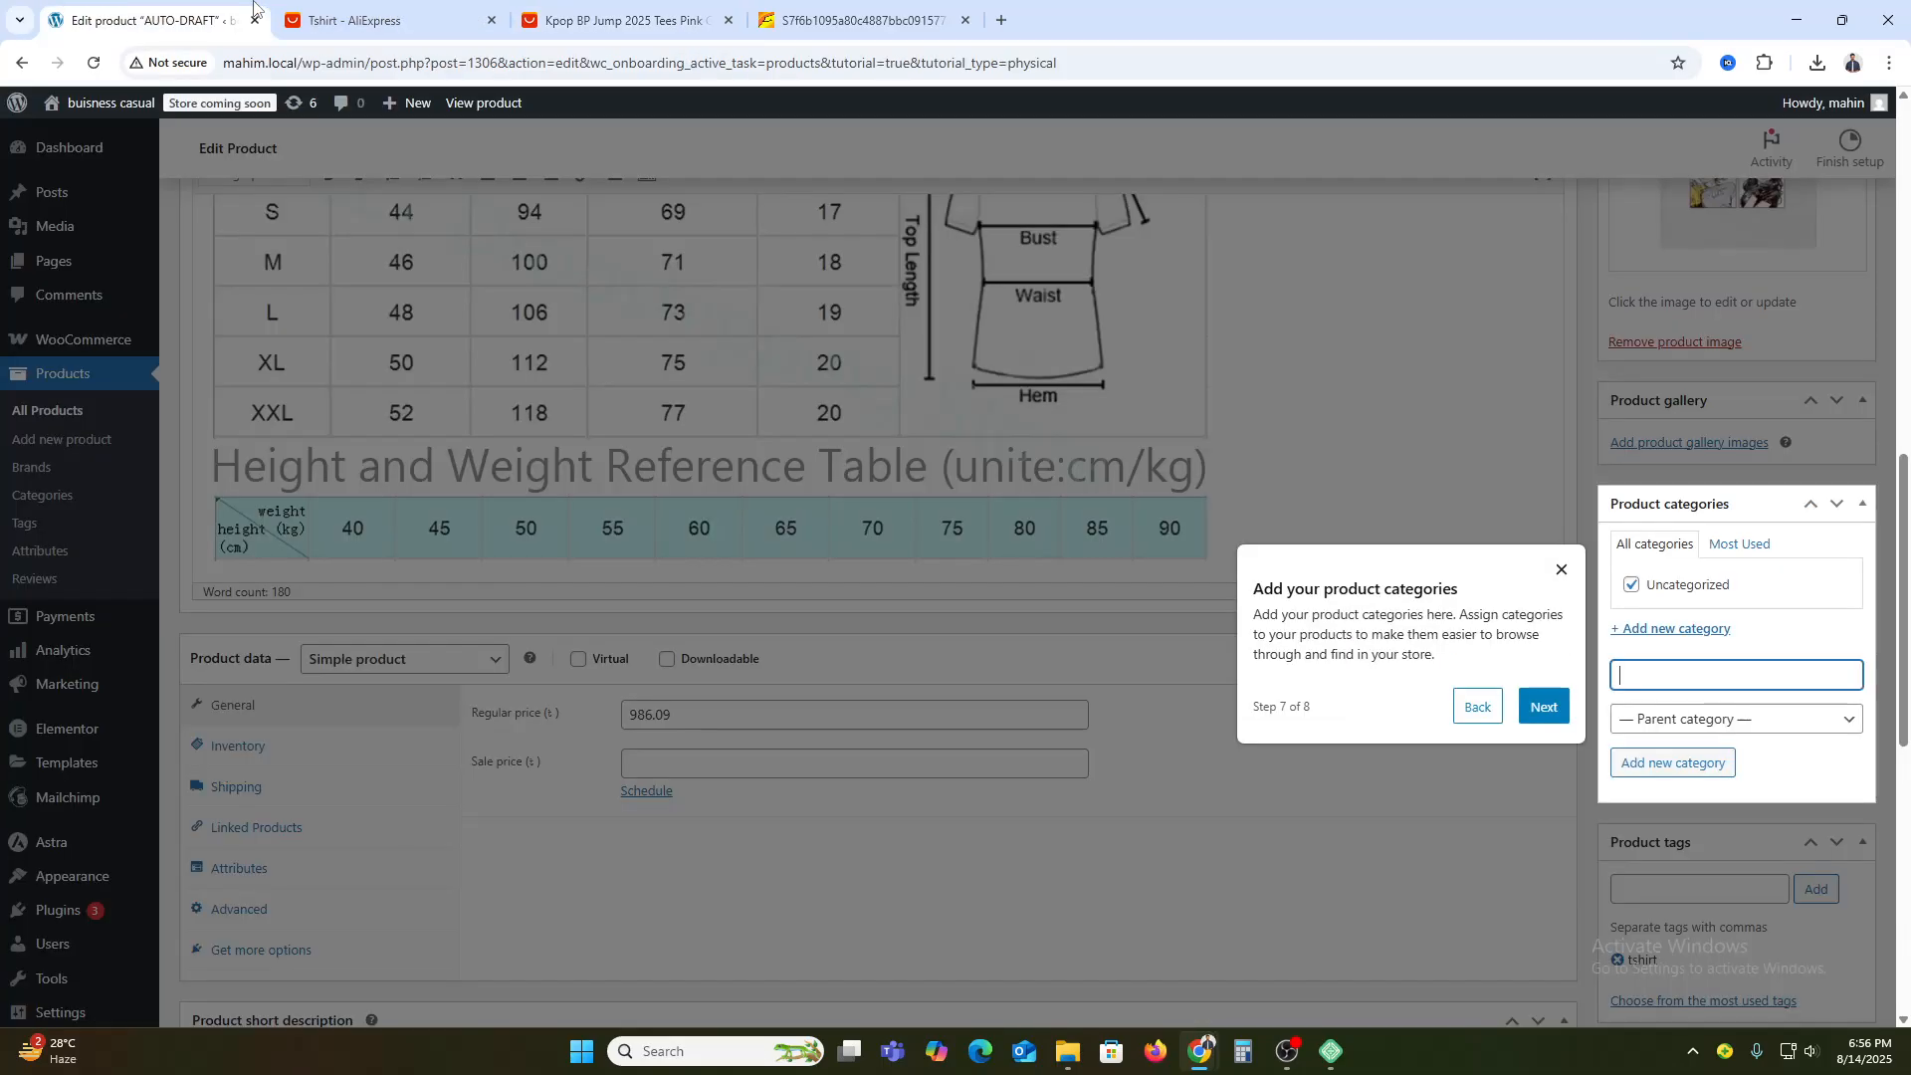
key("ctrl+v")
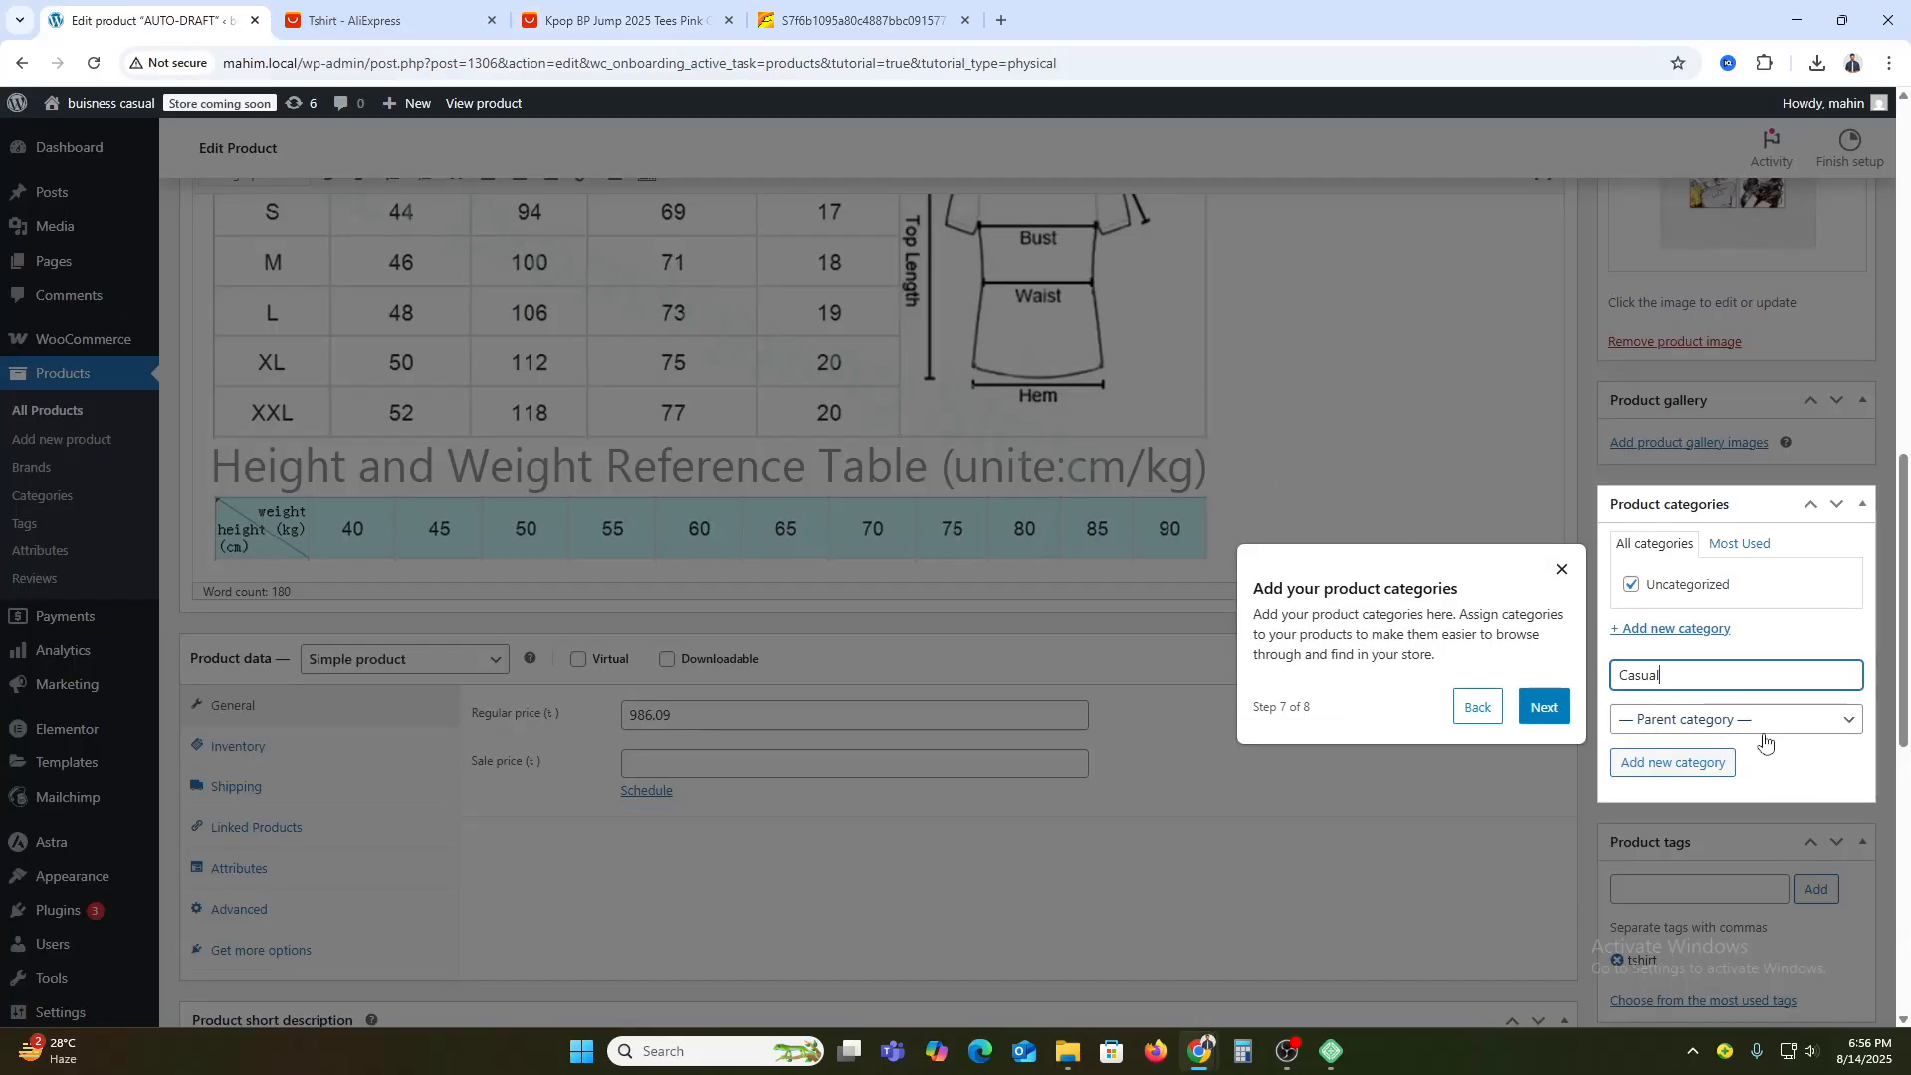
left_click(1684, 771)
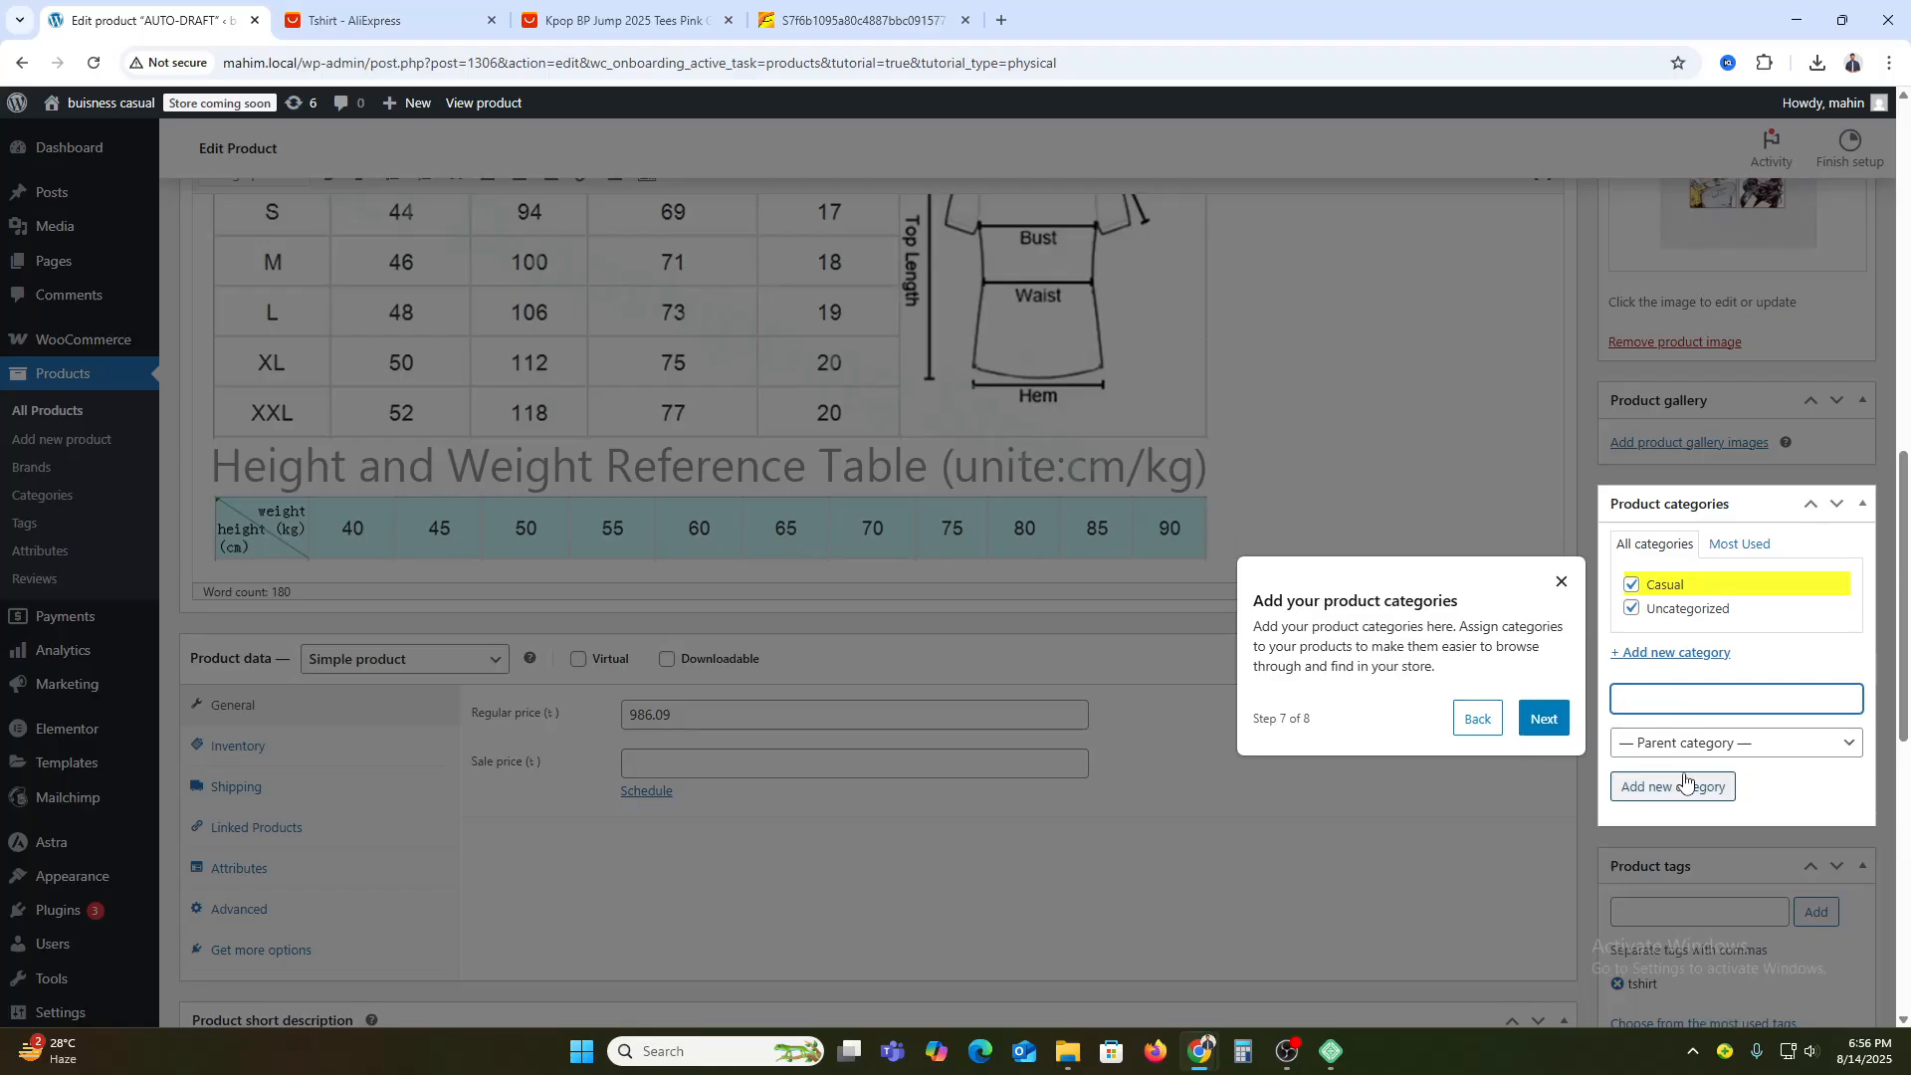
left_click(1631, 608)
- Finish the guided product setup and publish the T-shirt product
left_click(1544, 718)
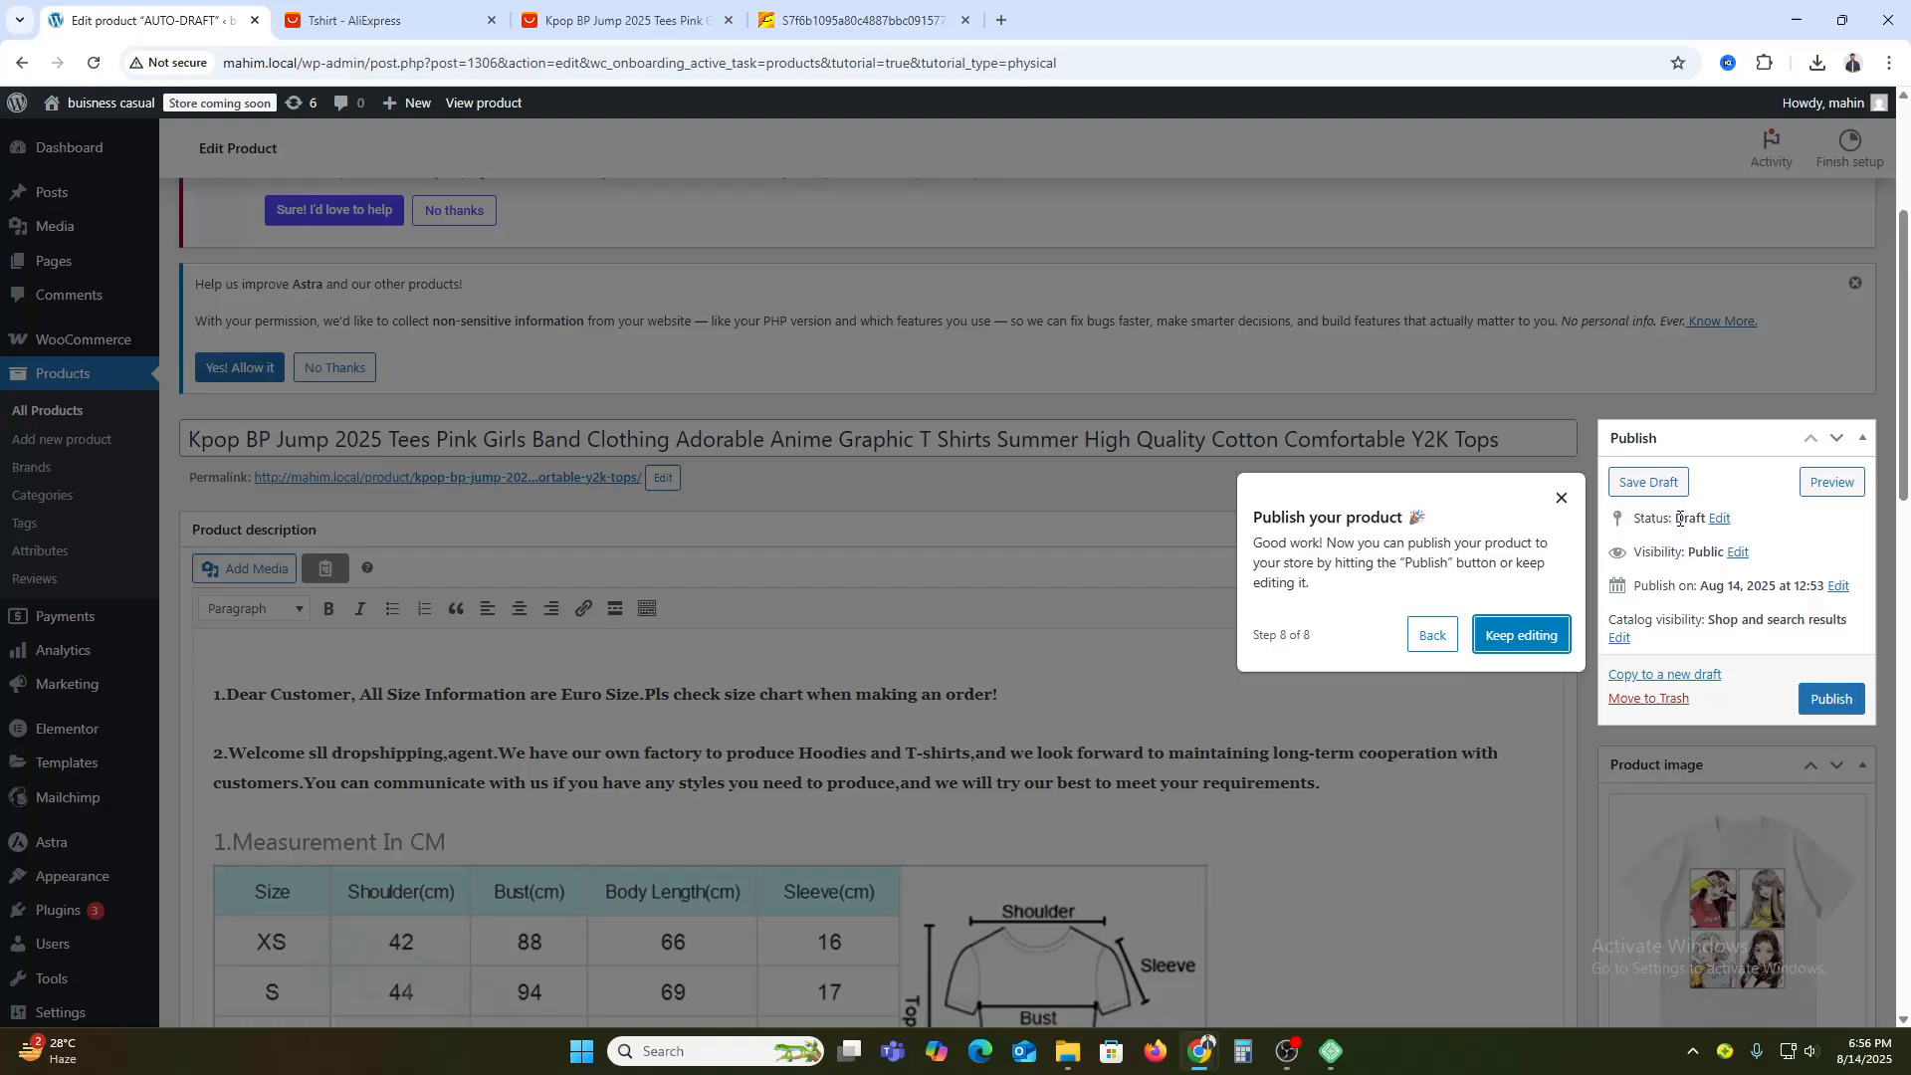
left_click(1521, 637)
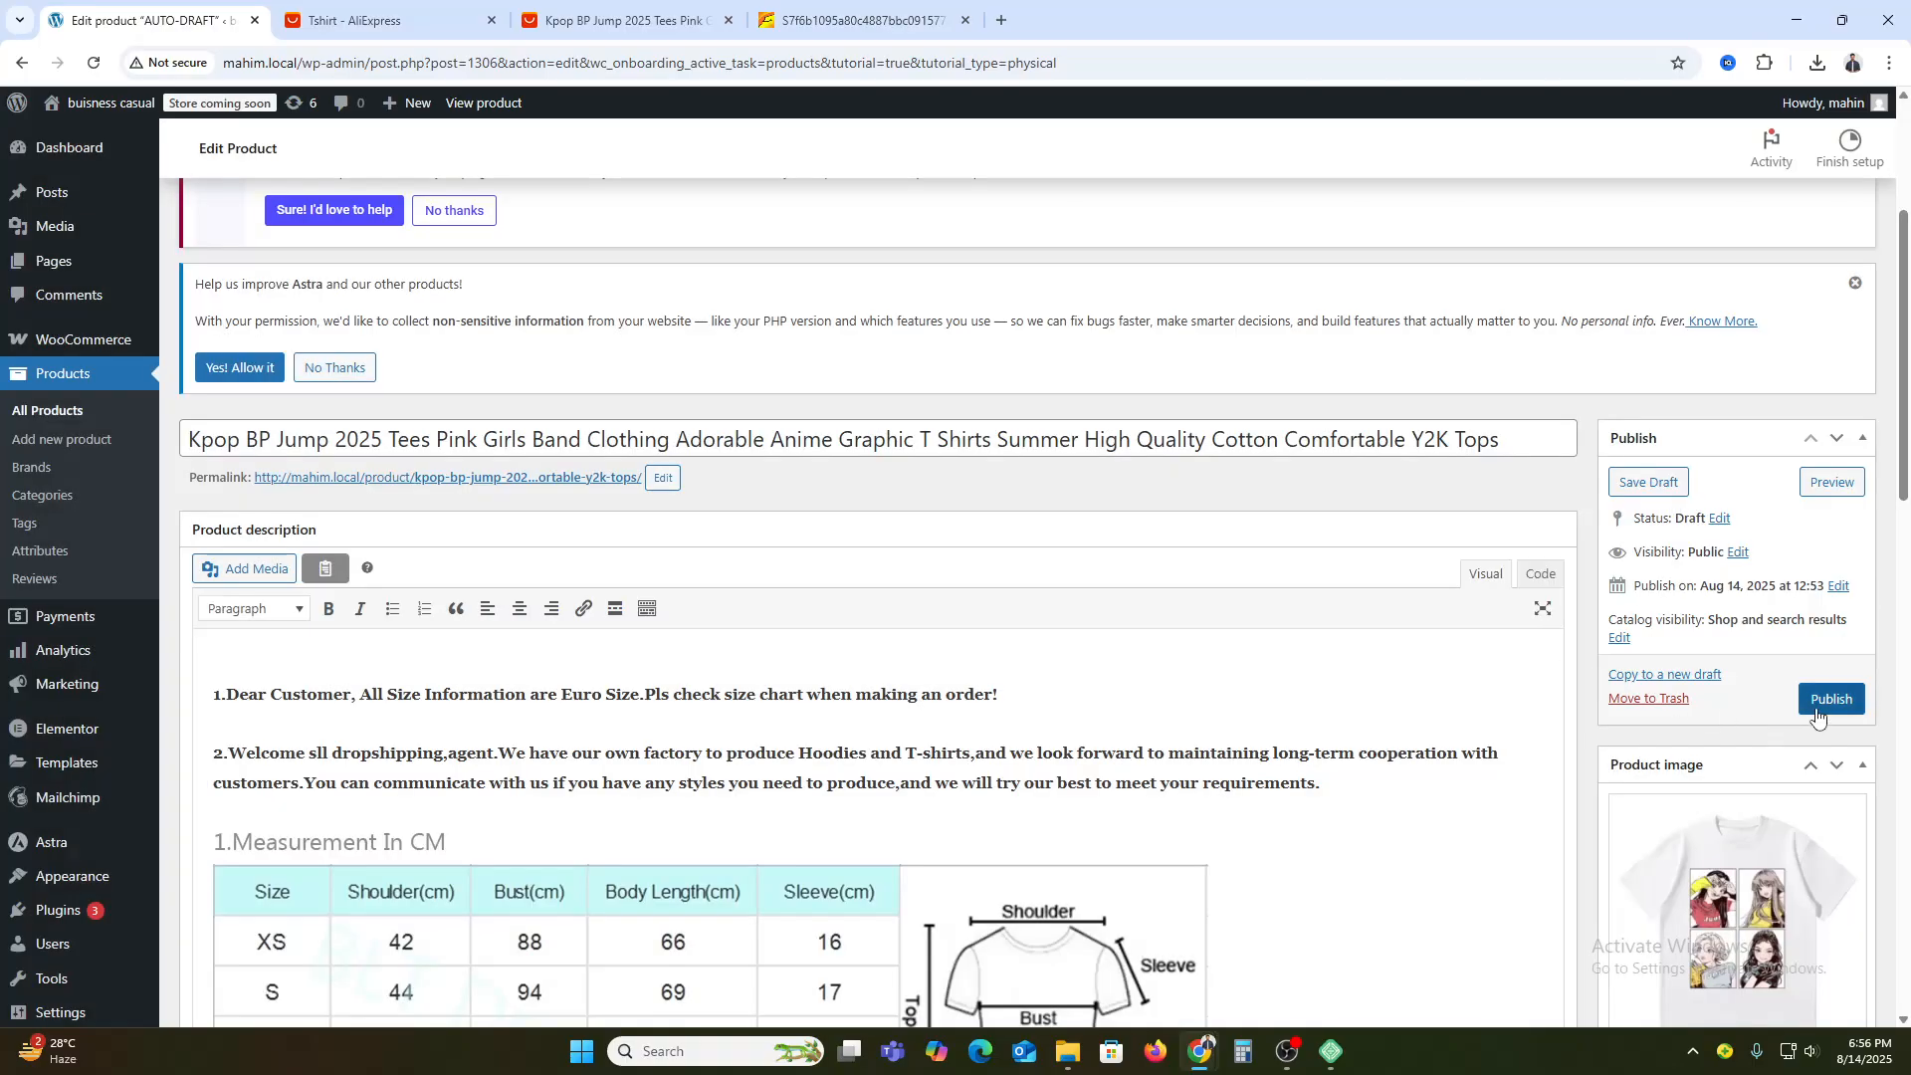
left_click(1818, 716)
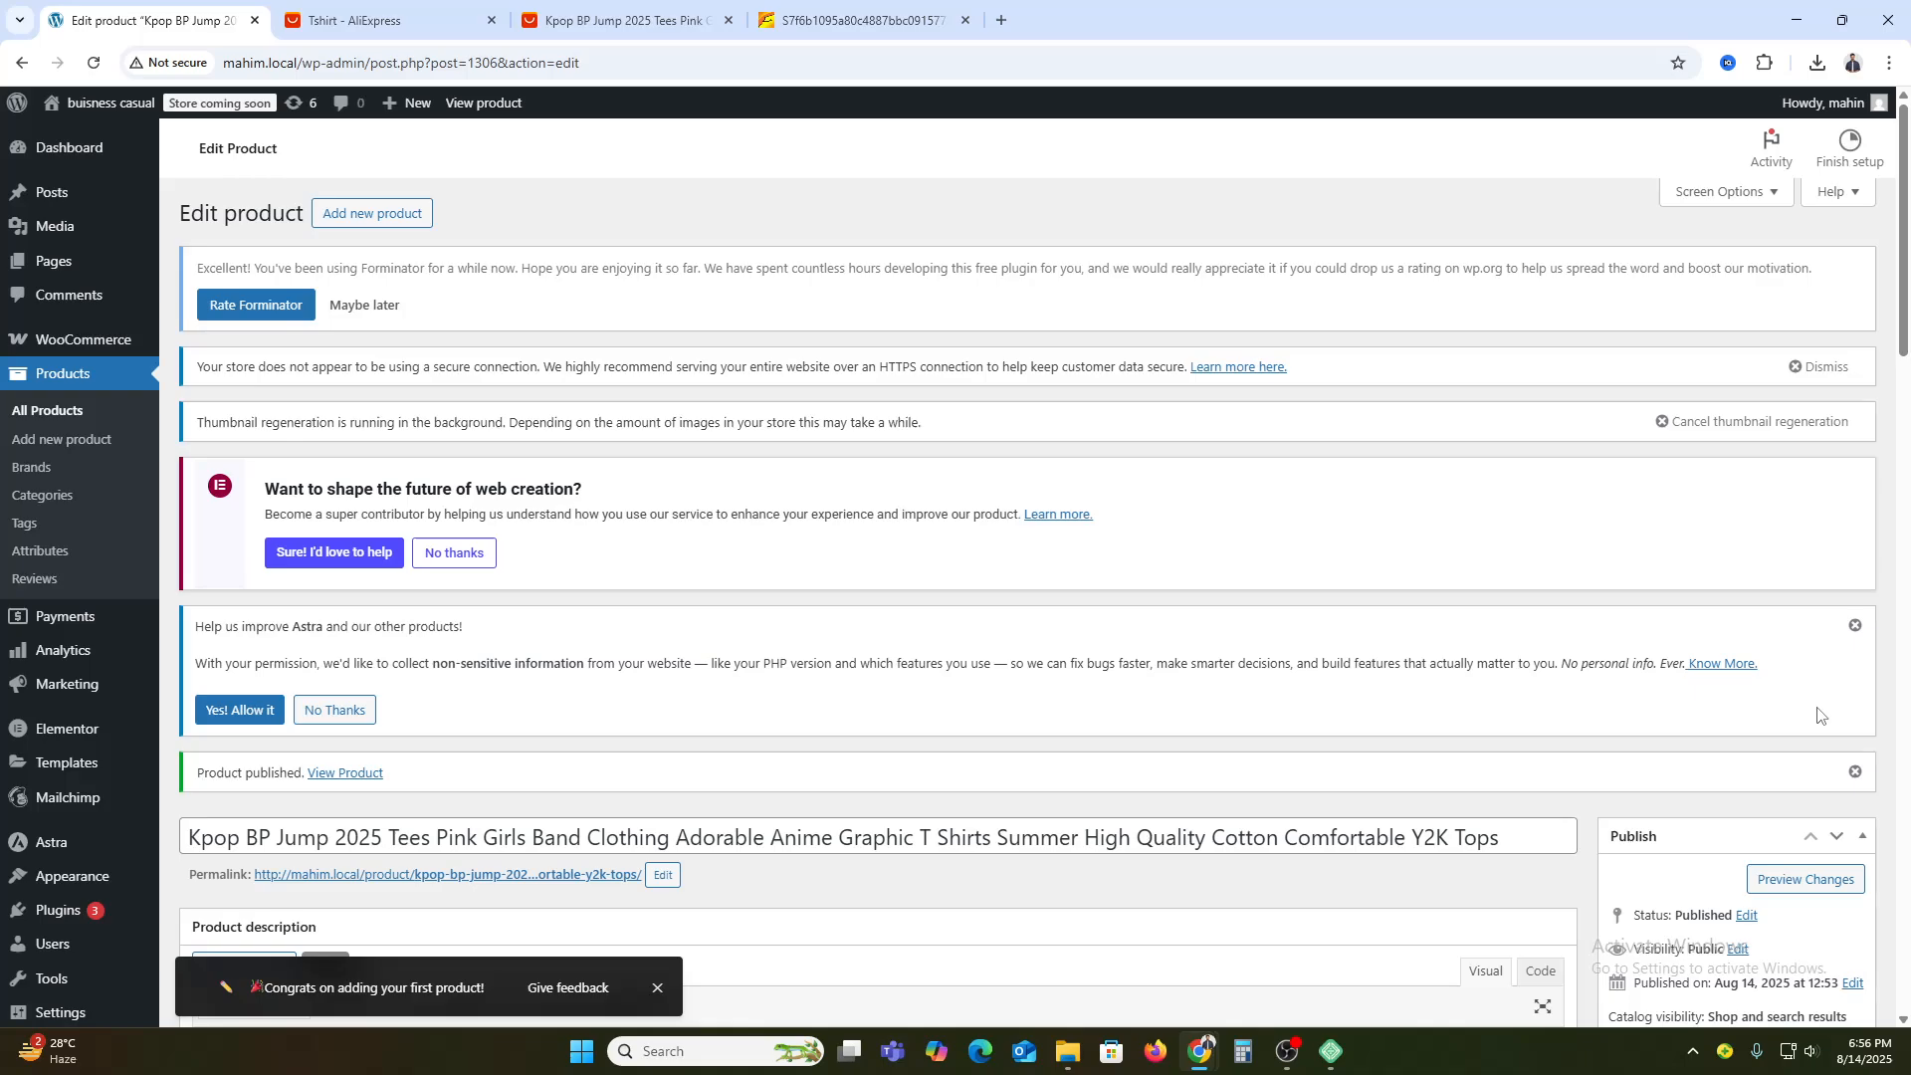
- Open the published T-shirt's store page from the product list in a new tab and review its image, price and specifications
scroll(1817, 713, "down", 4)
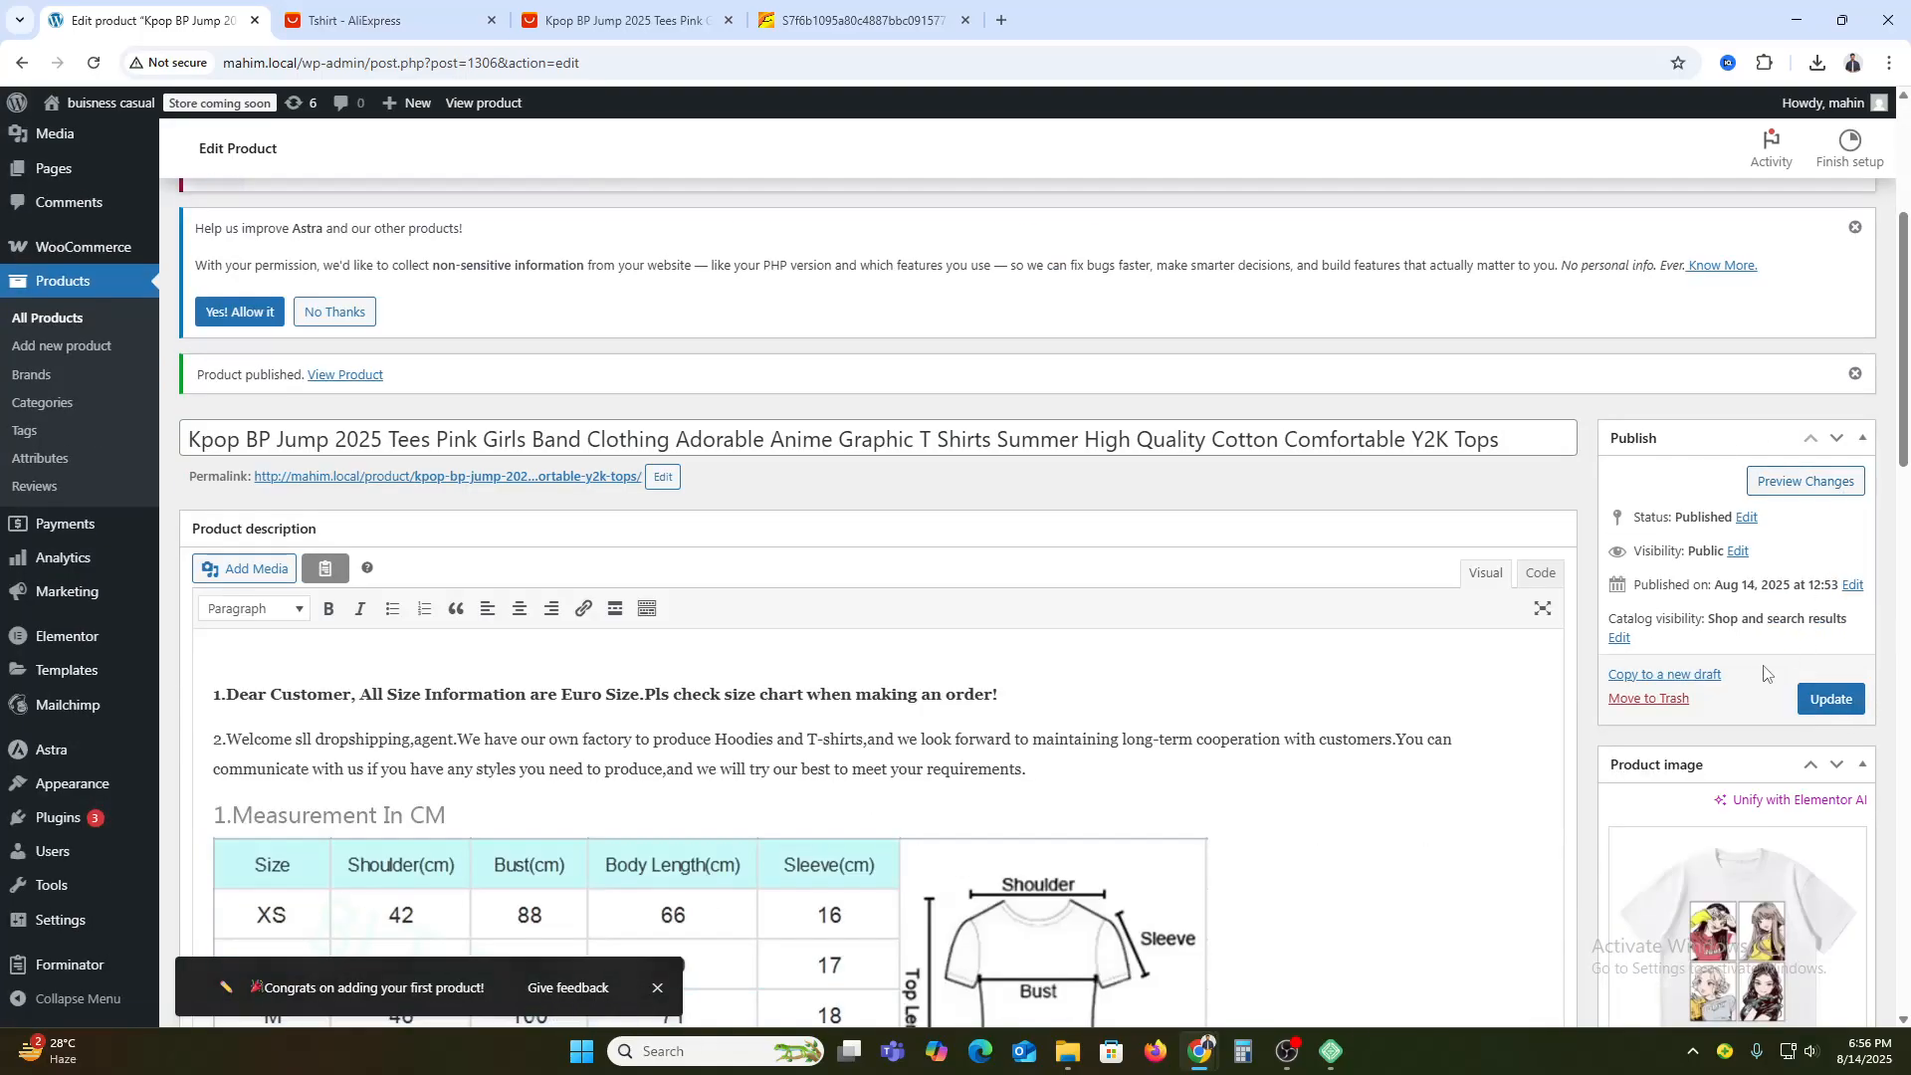
scroll(1352, 874, "down", 7)
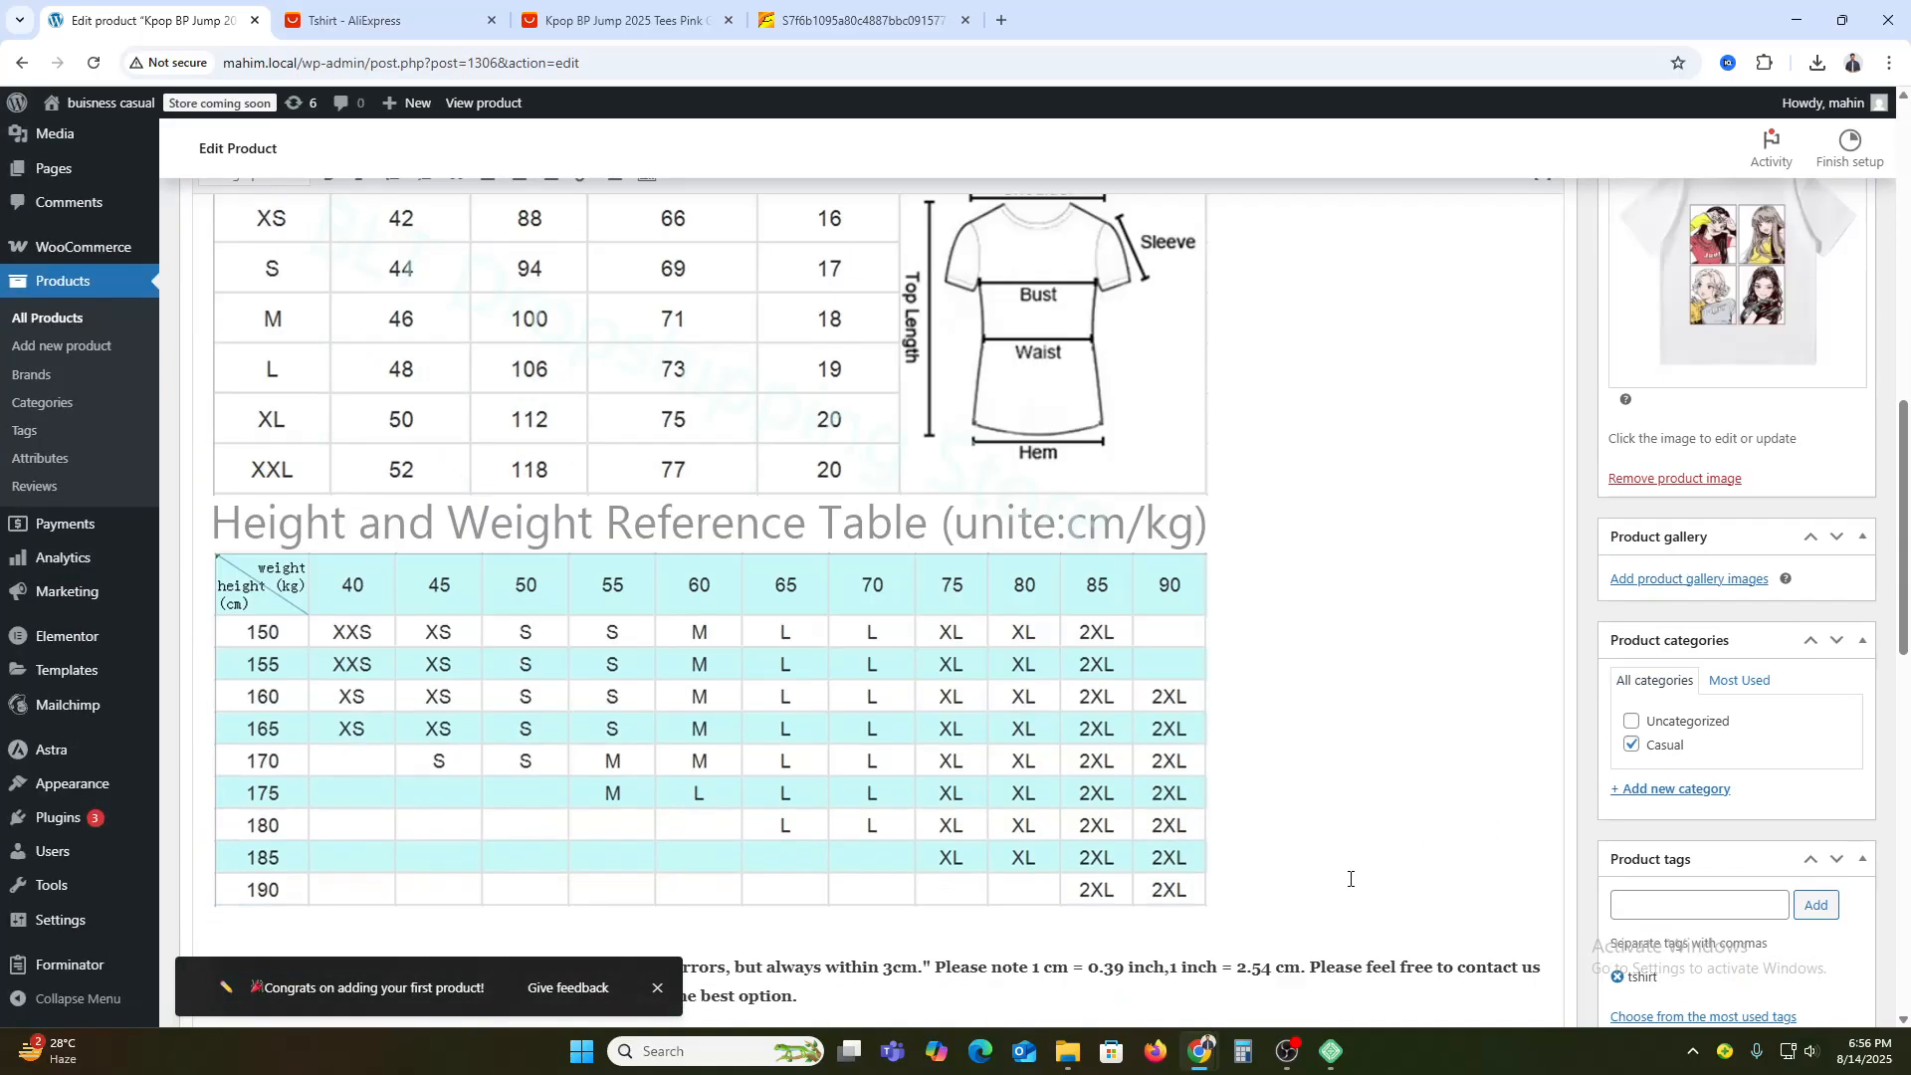
left_click(30, 318)
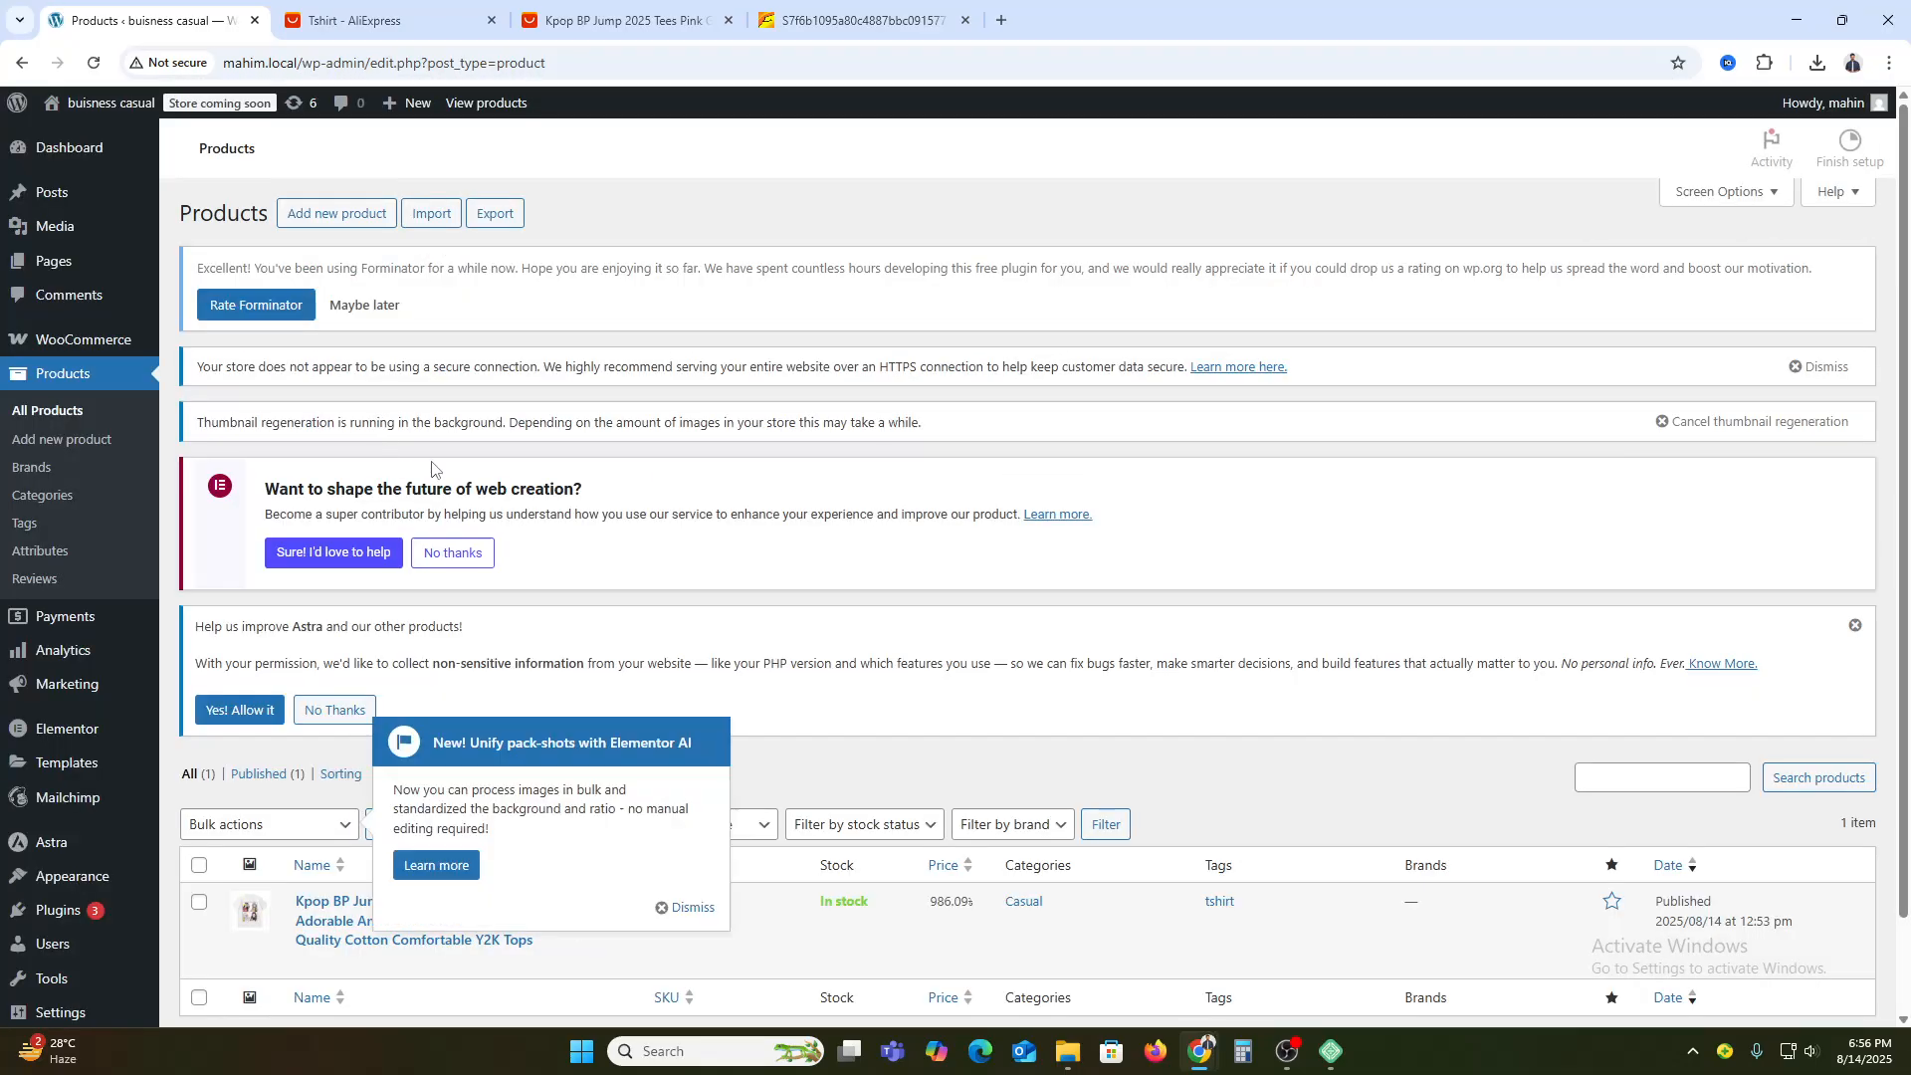
scroll(568, 662, "down", 1)
left_click(673, 804)
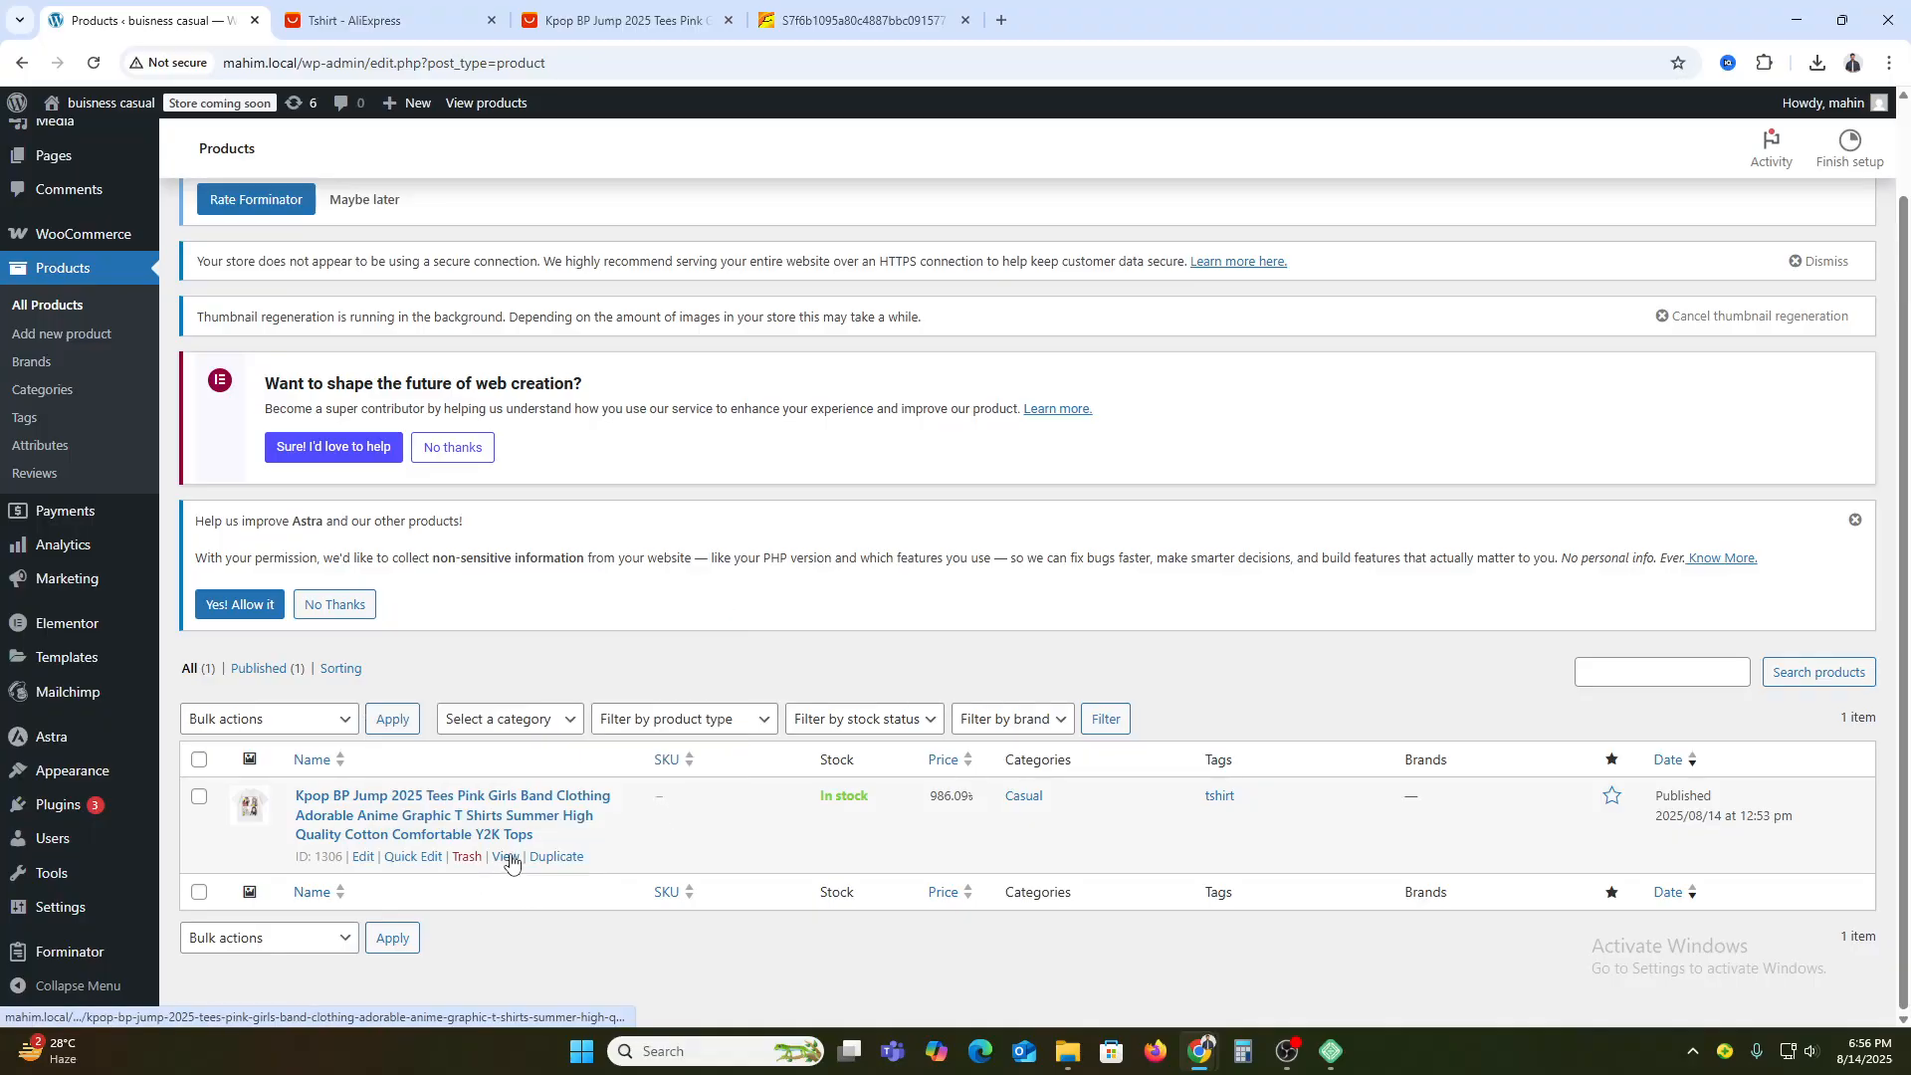
right_click(505, 856)
left_click(618, 587)
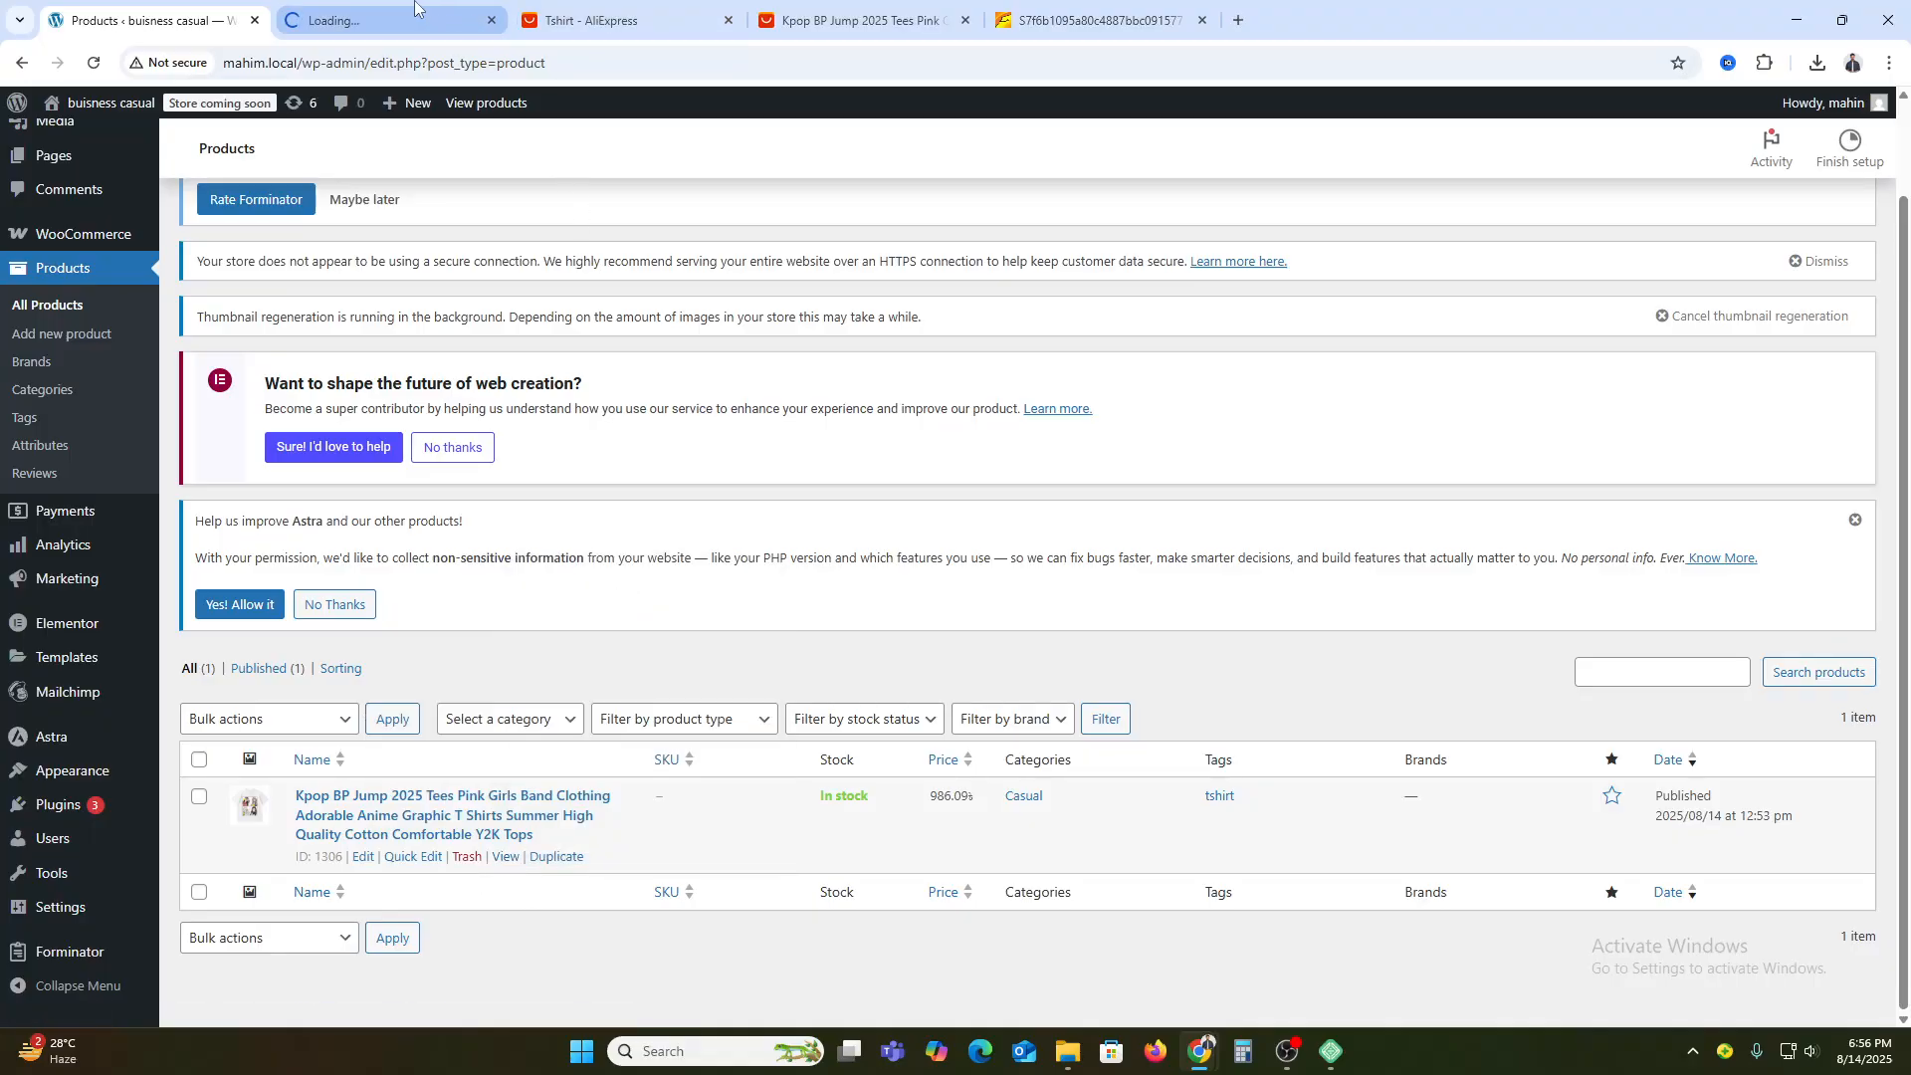
left_click(388, 19)
scroll(1306, 757, "down", 15)
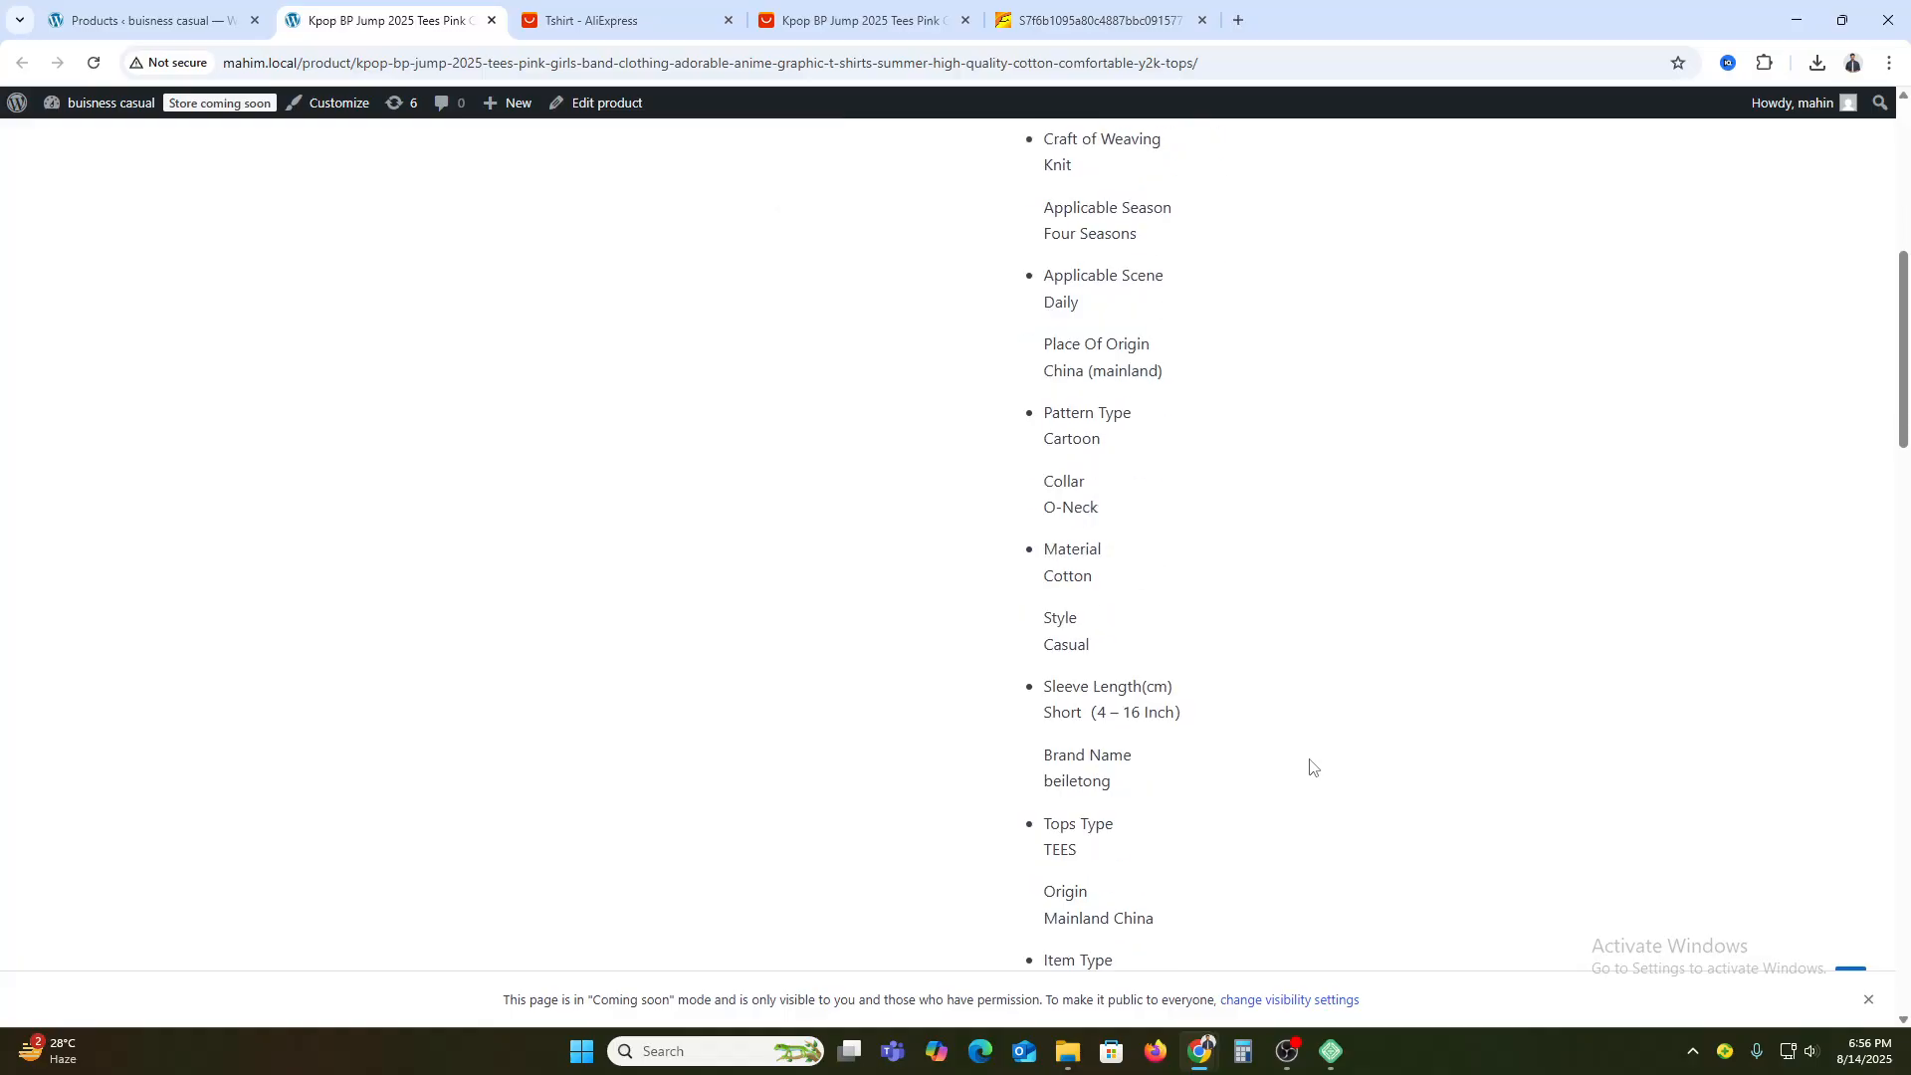
scroll(1908, 344, "up", 8)
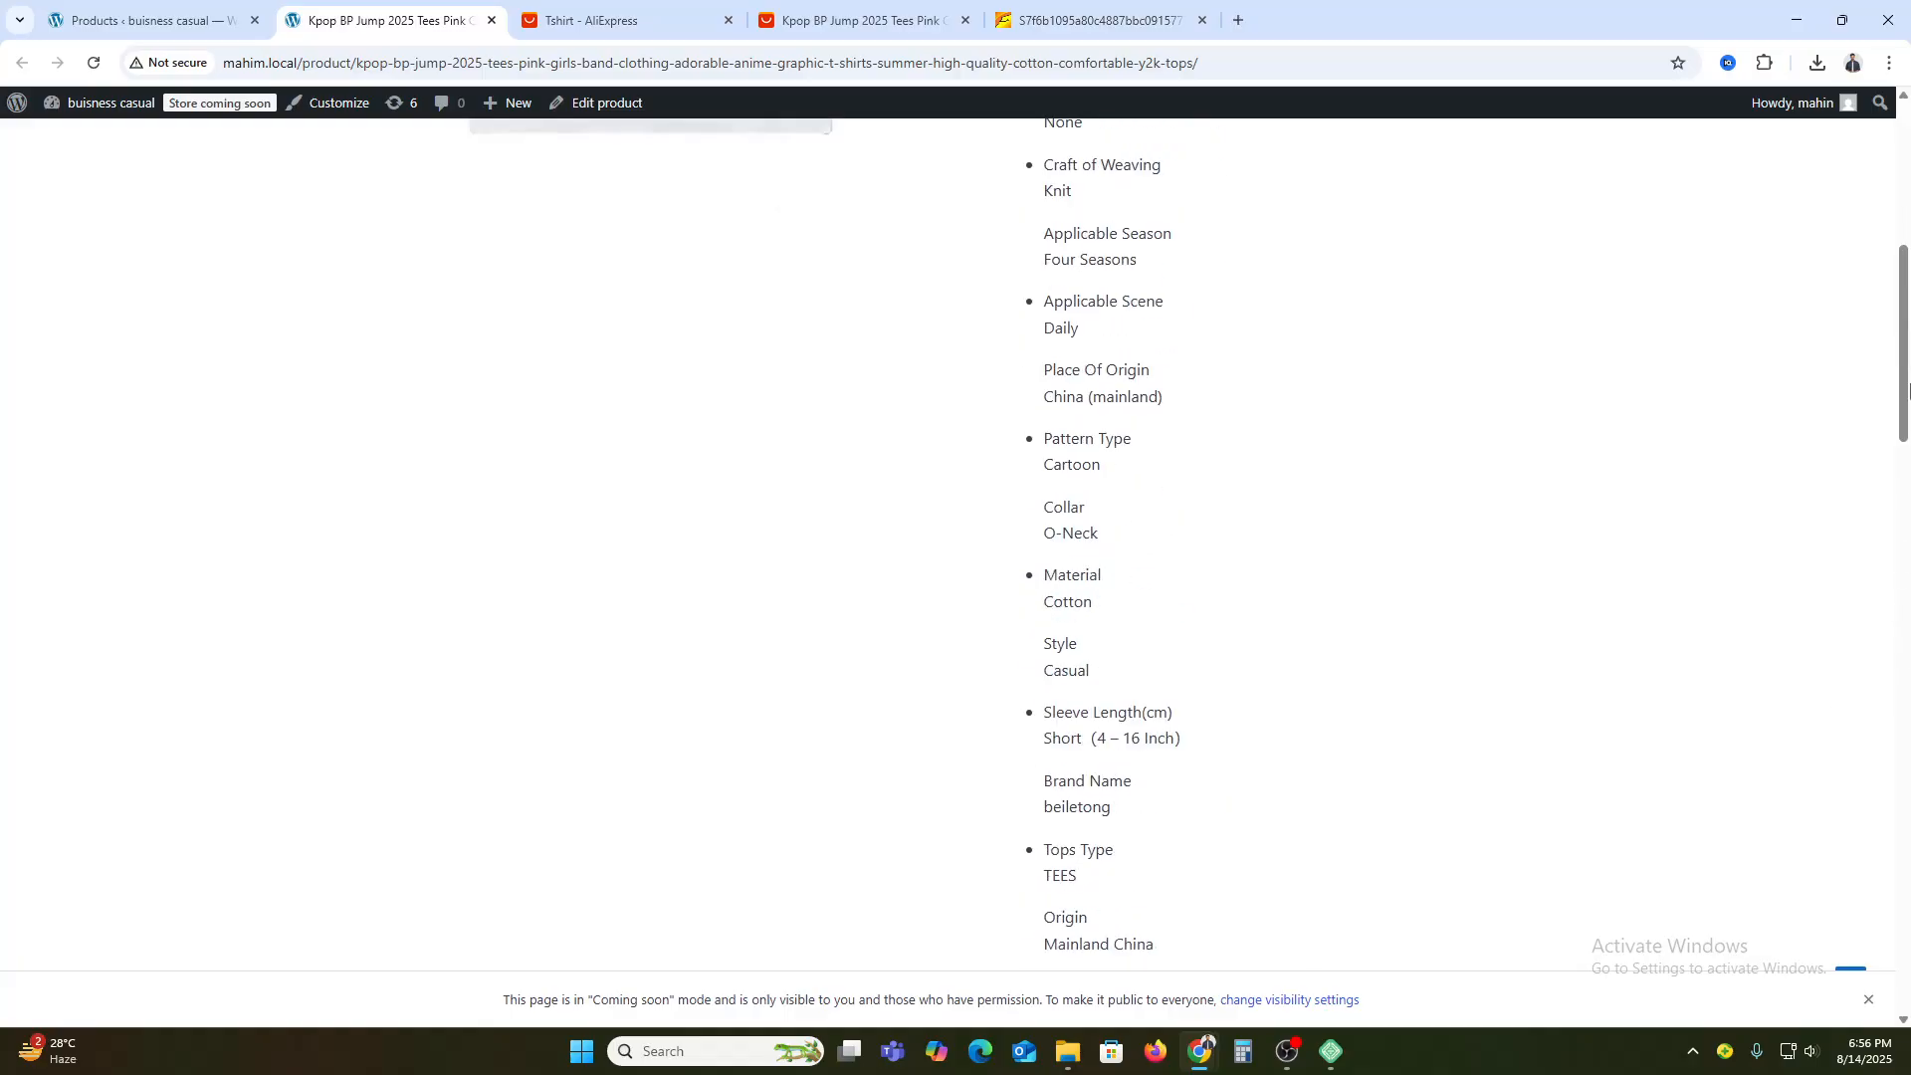
left_click_drag(1908, 391, 1908, 243)
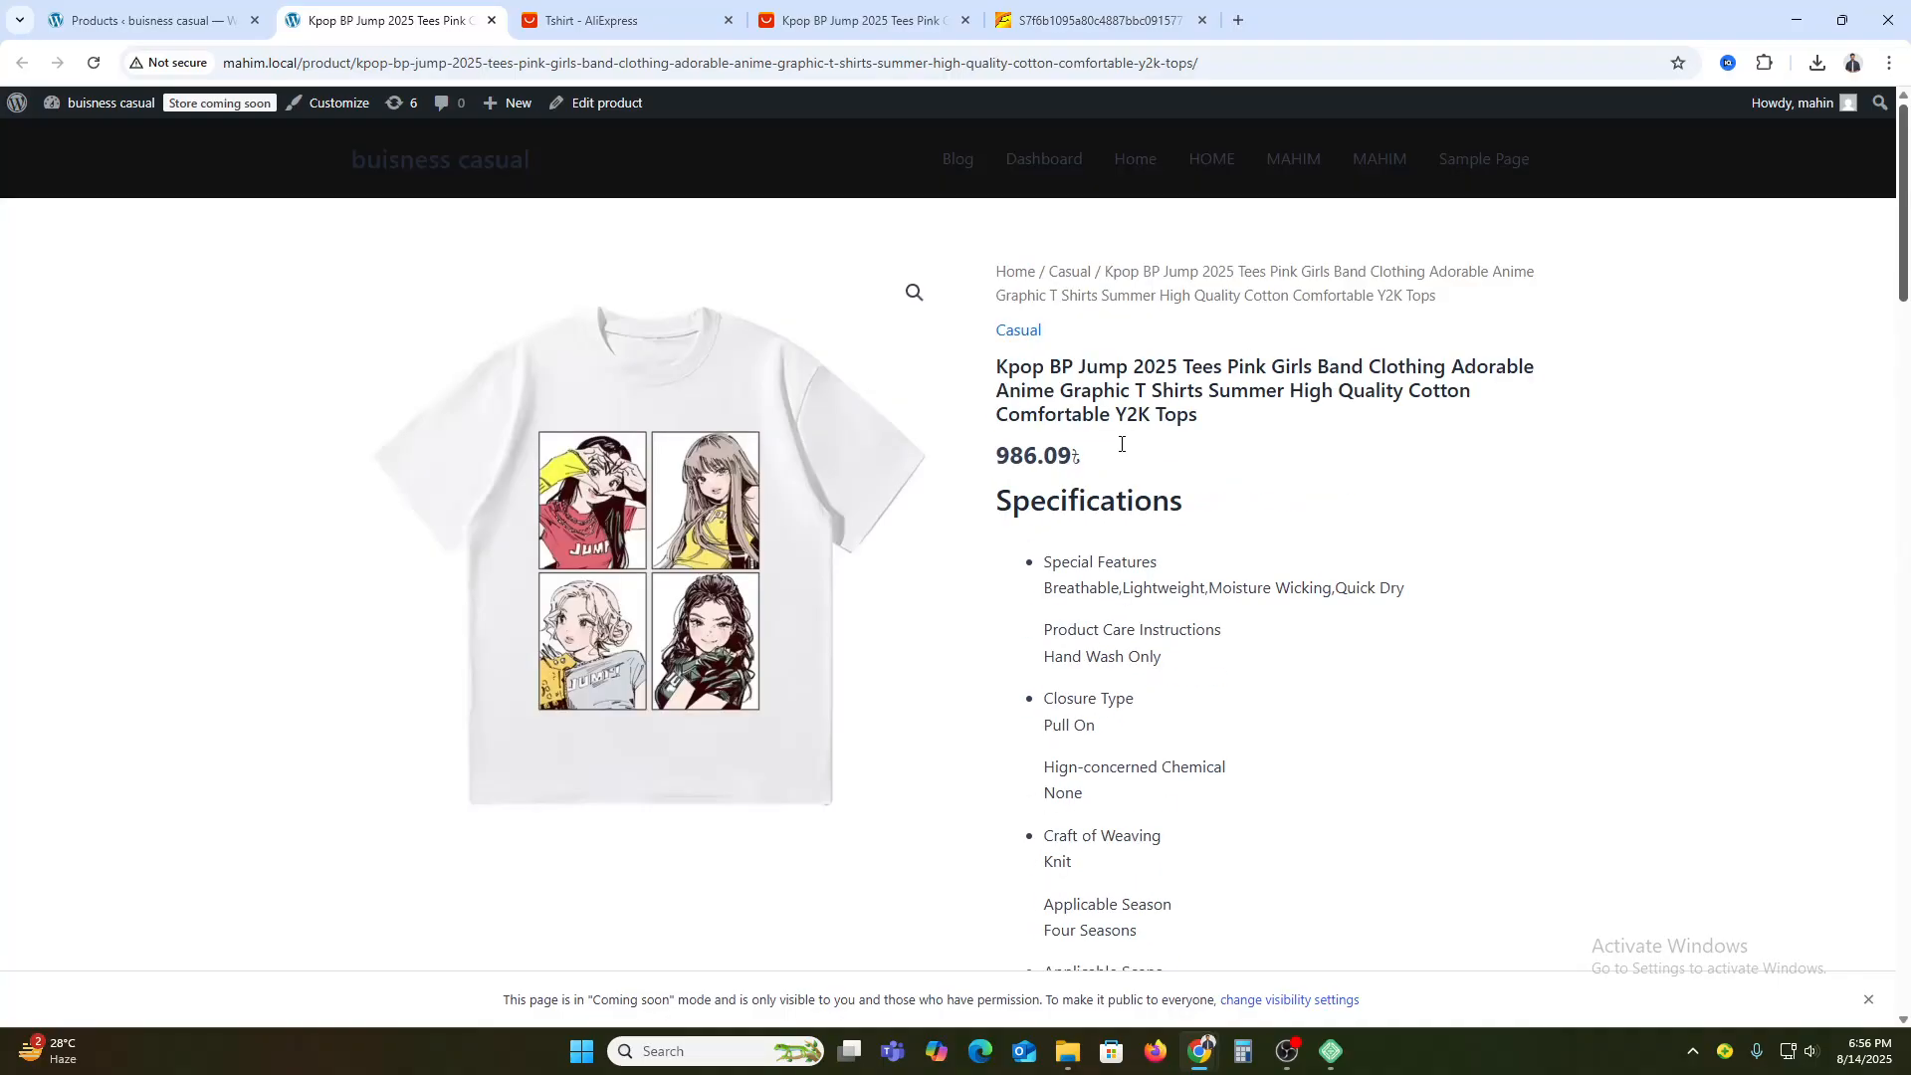
- Reopen the T-shirt for editing, change its product type to Variable product and dismiss the attributes tip
left_click(149, 20)
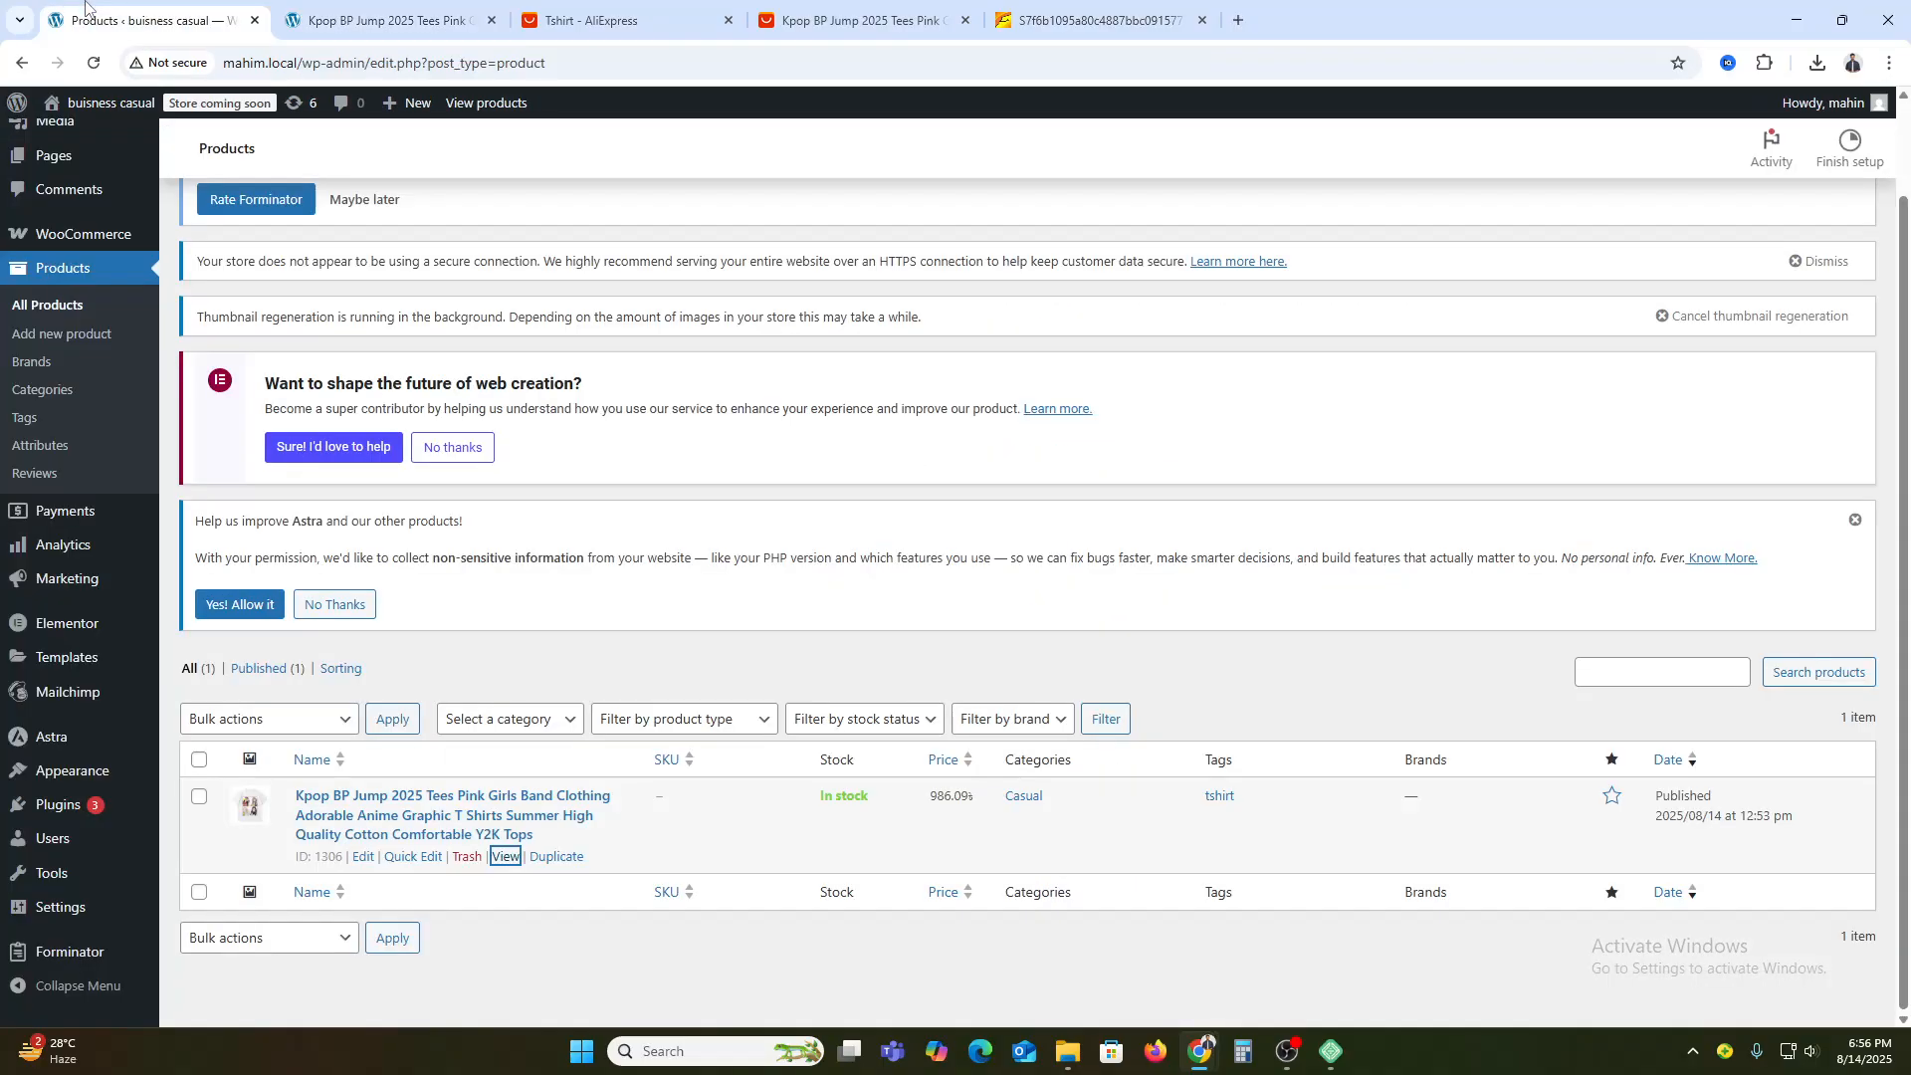
left_click(363, 857)
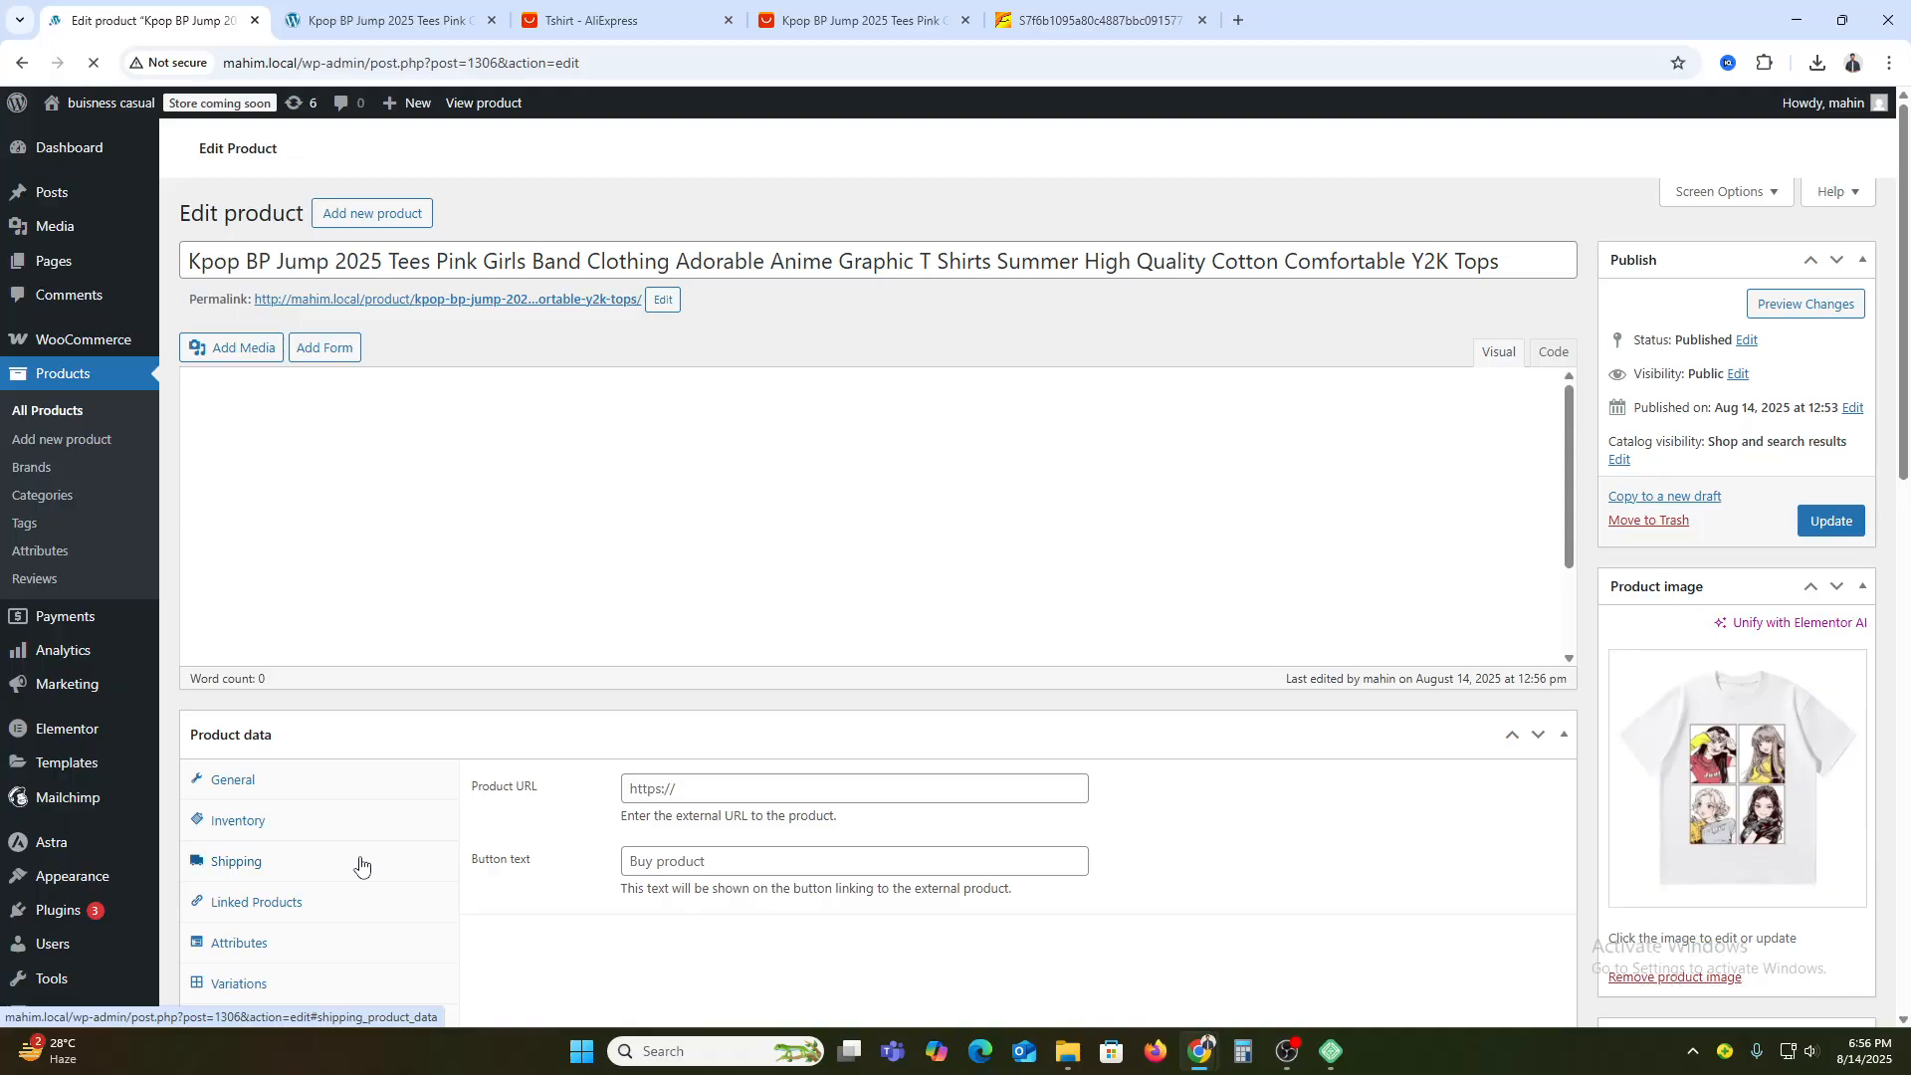
scroll(794, 673, "down", 7)
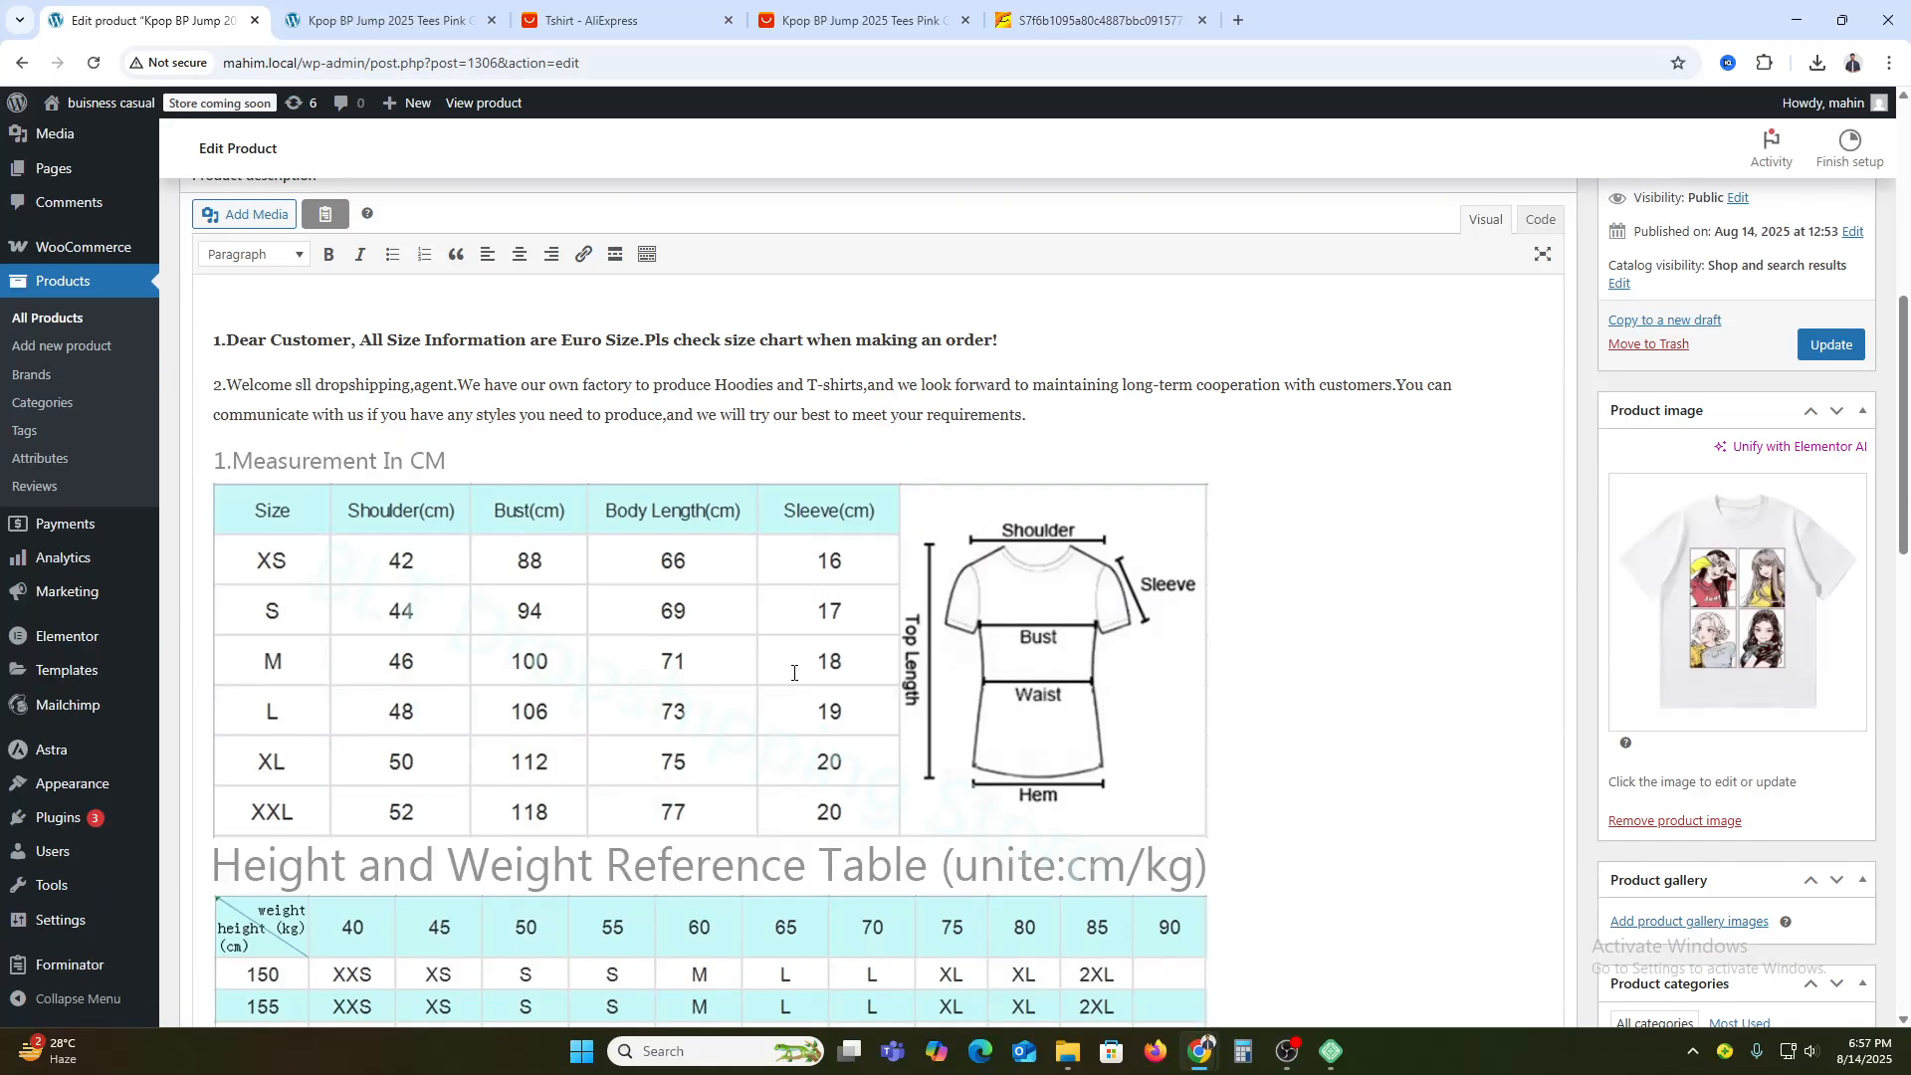
scroll(794, 672, "down", 12)
scroll(875, 759, "down", 3)
scroll(812, 594, "up", 3)
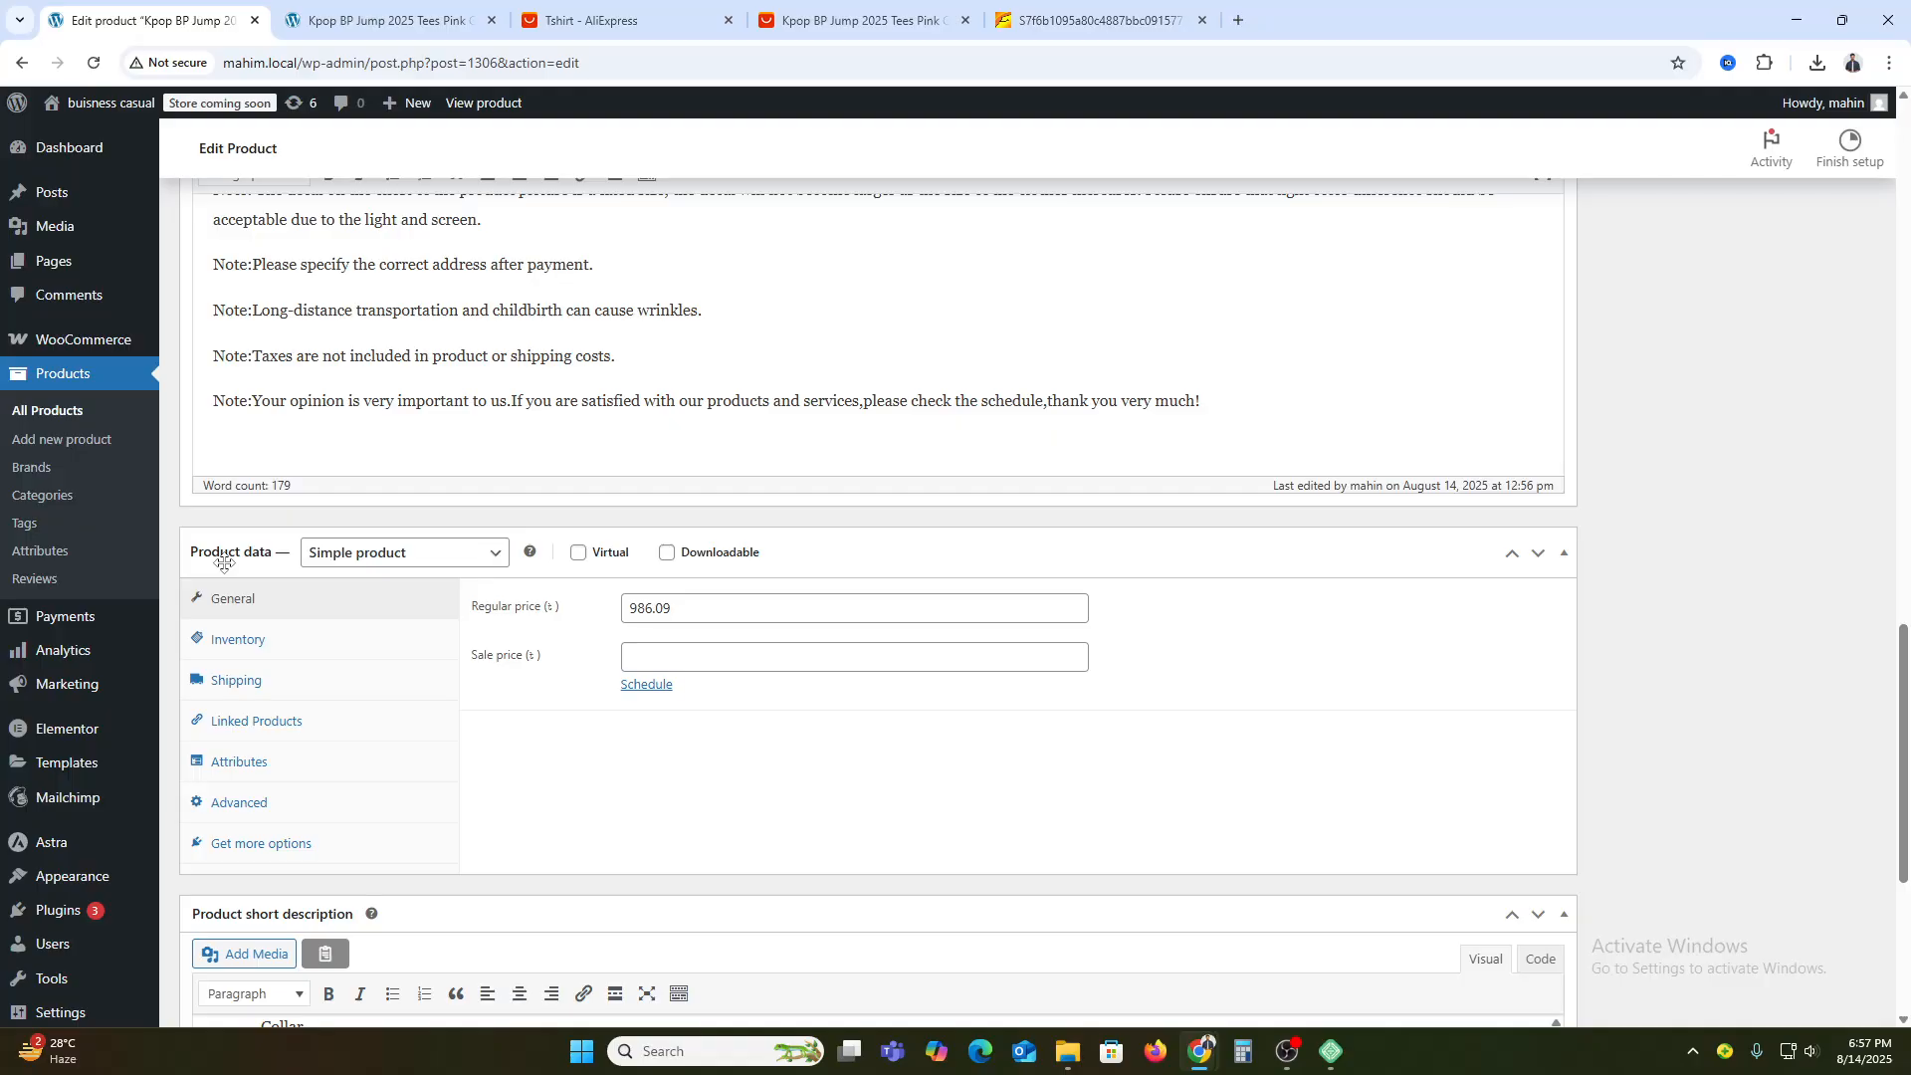
left_click(325, 558)
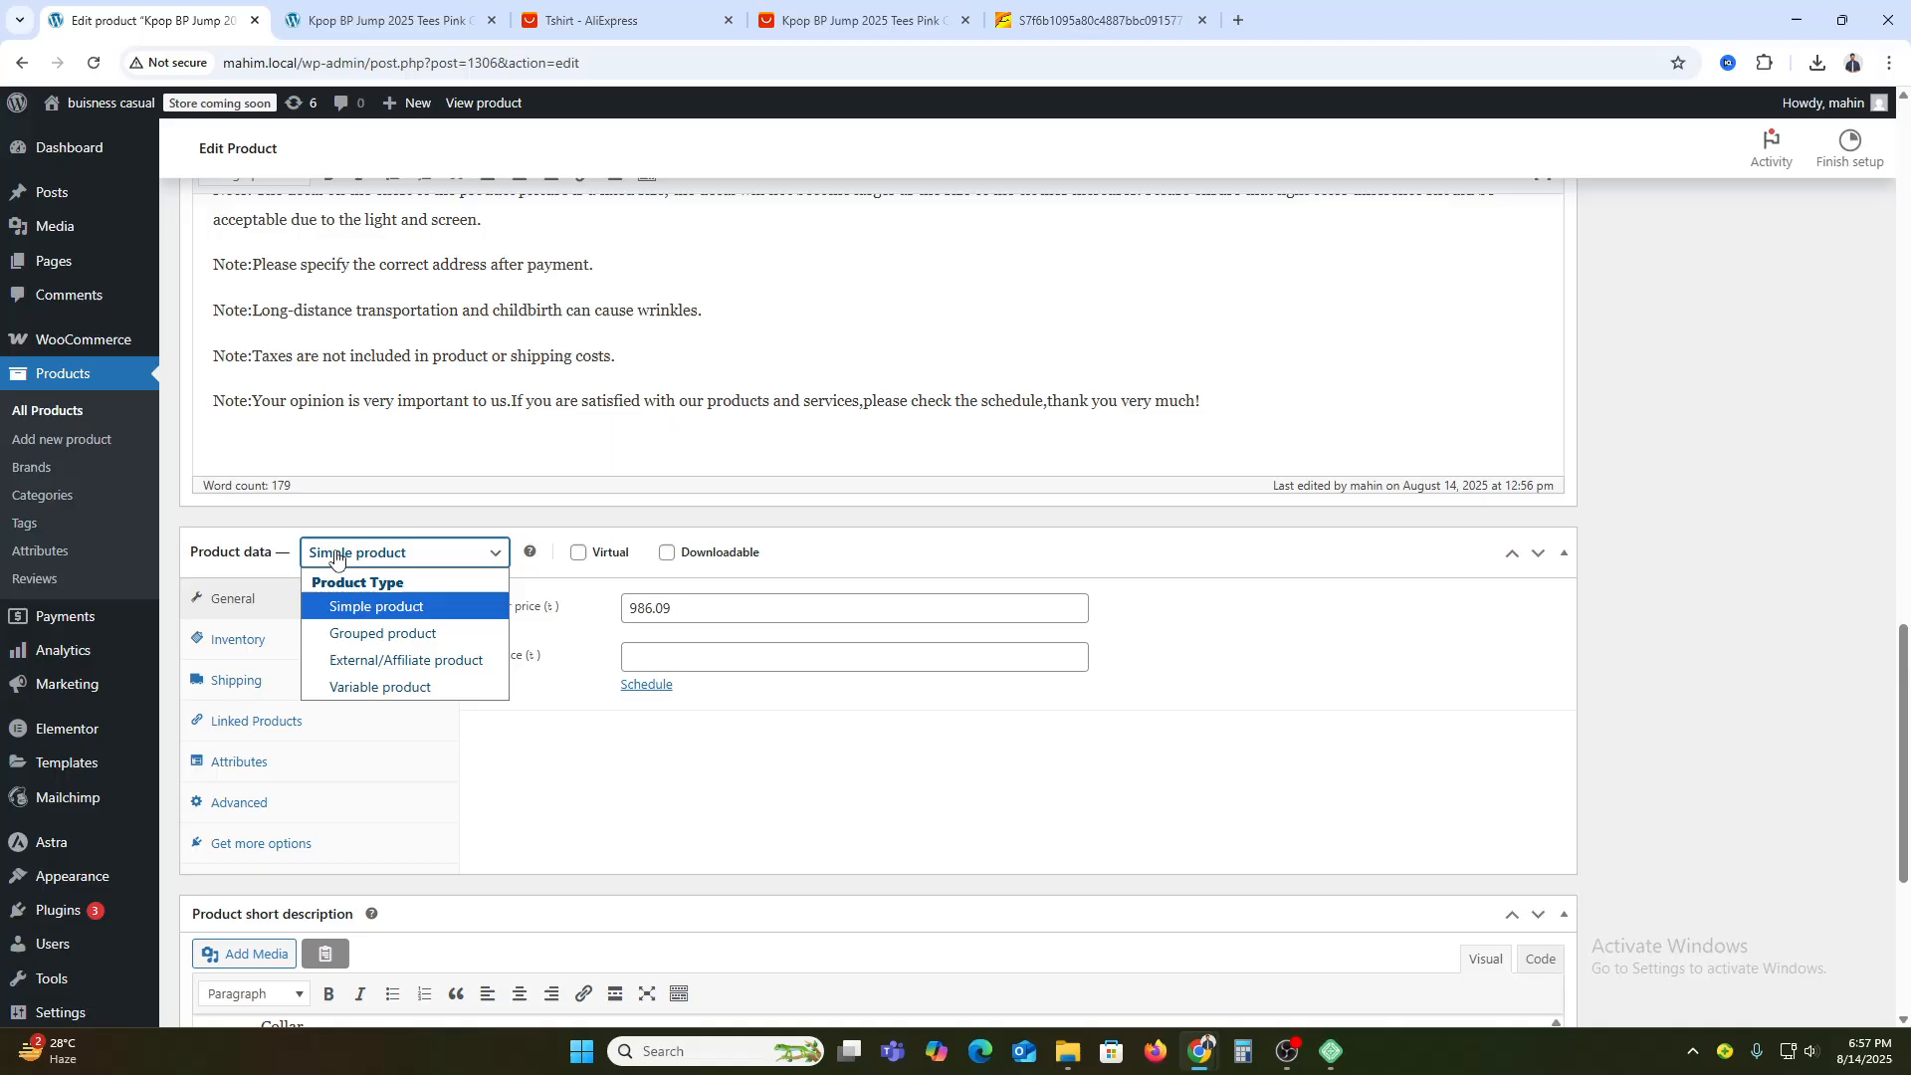
left_click(383, 687)
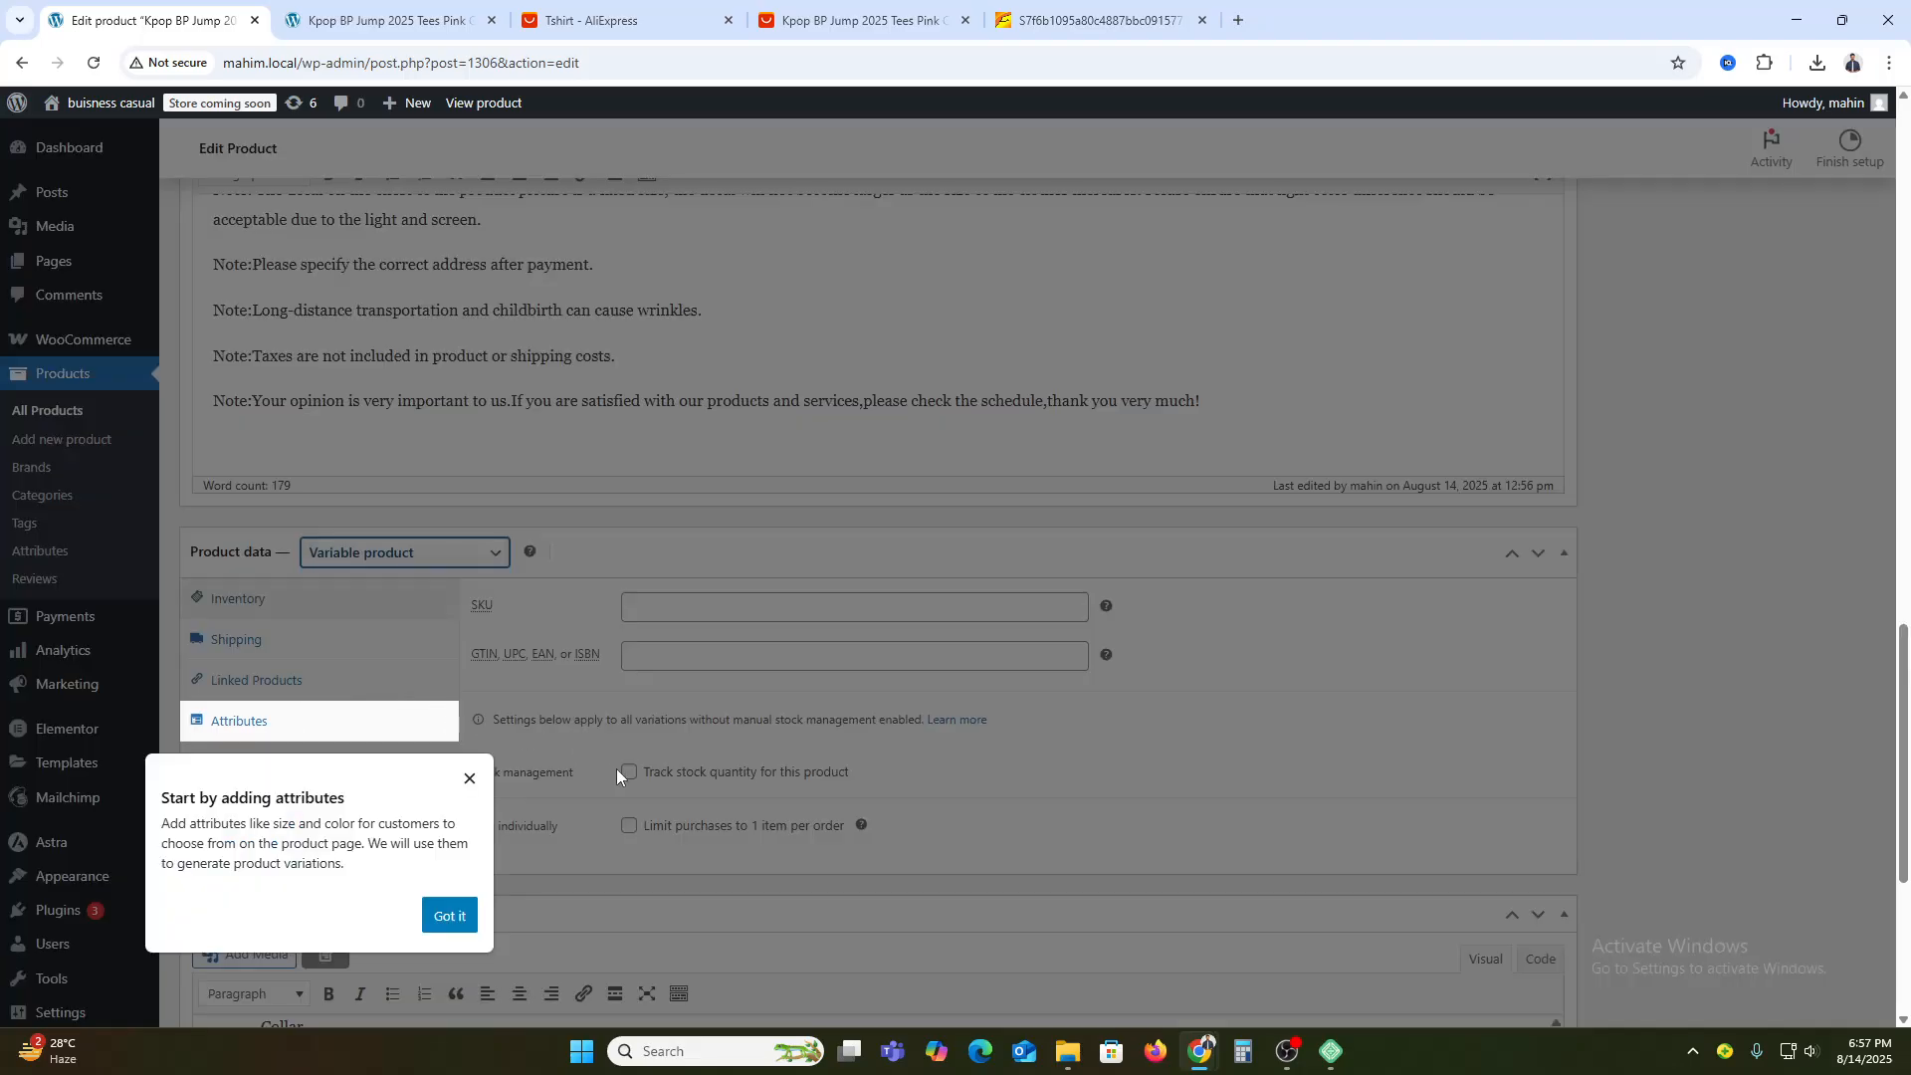
left_click(445, 917)
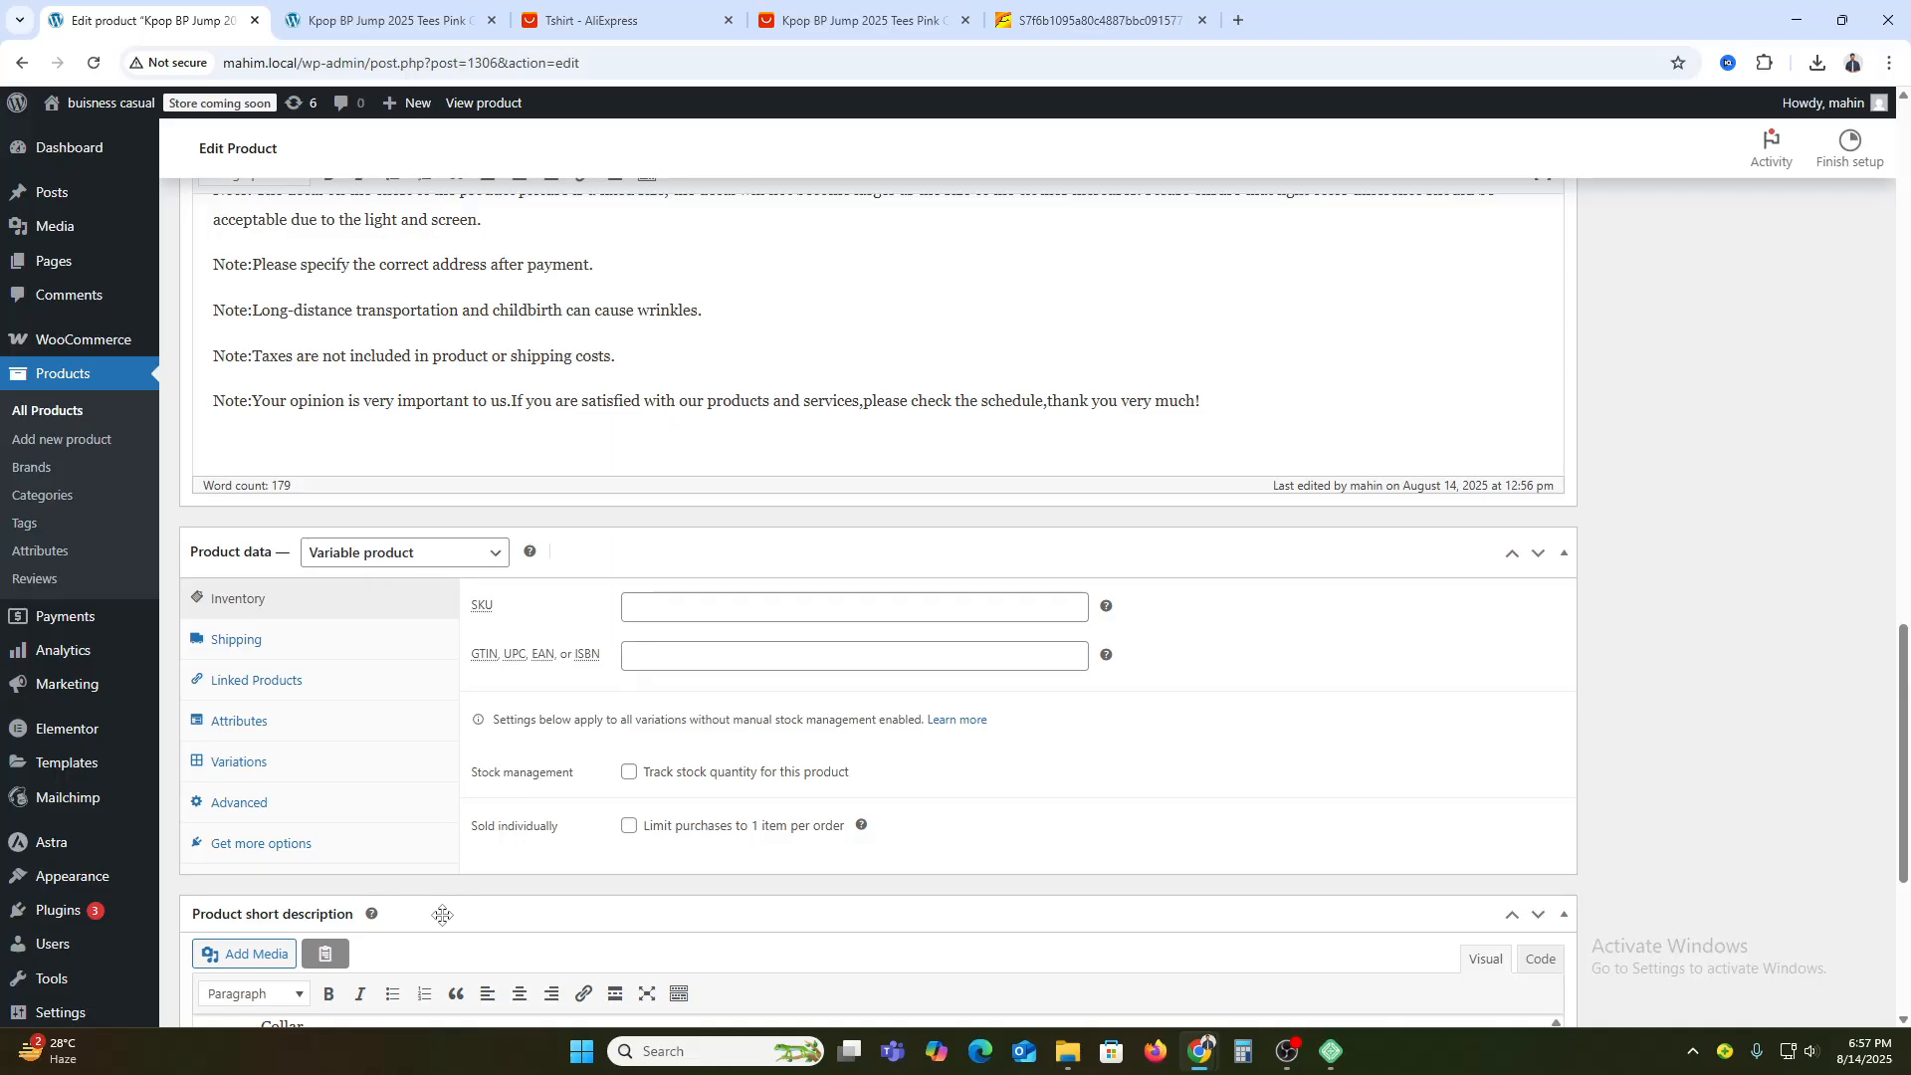
- Close the AliExpress search results, check the listing's colour and size options, and open the WooCommerce product's attribute settings
left_click(729, 20)
scroll(1037, 996, "up", 10)
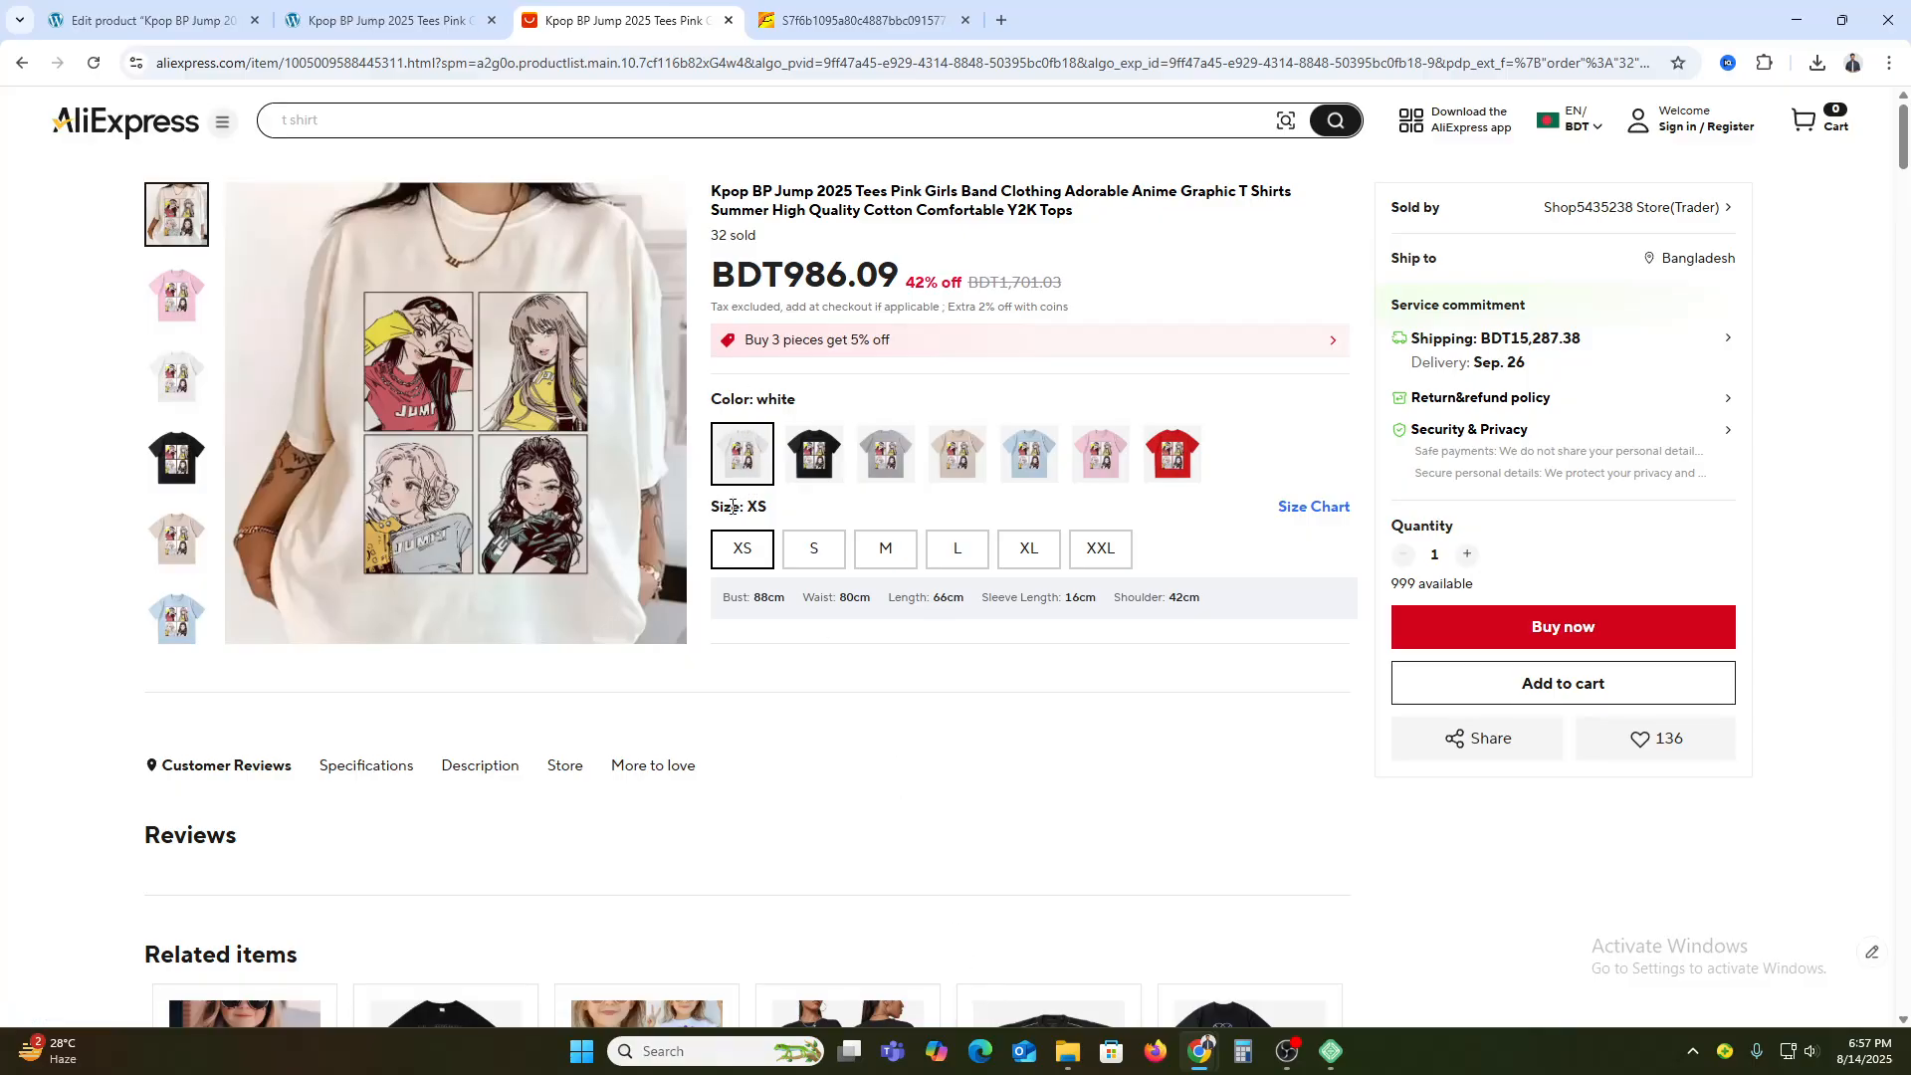
left_click(167, 18)
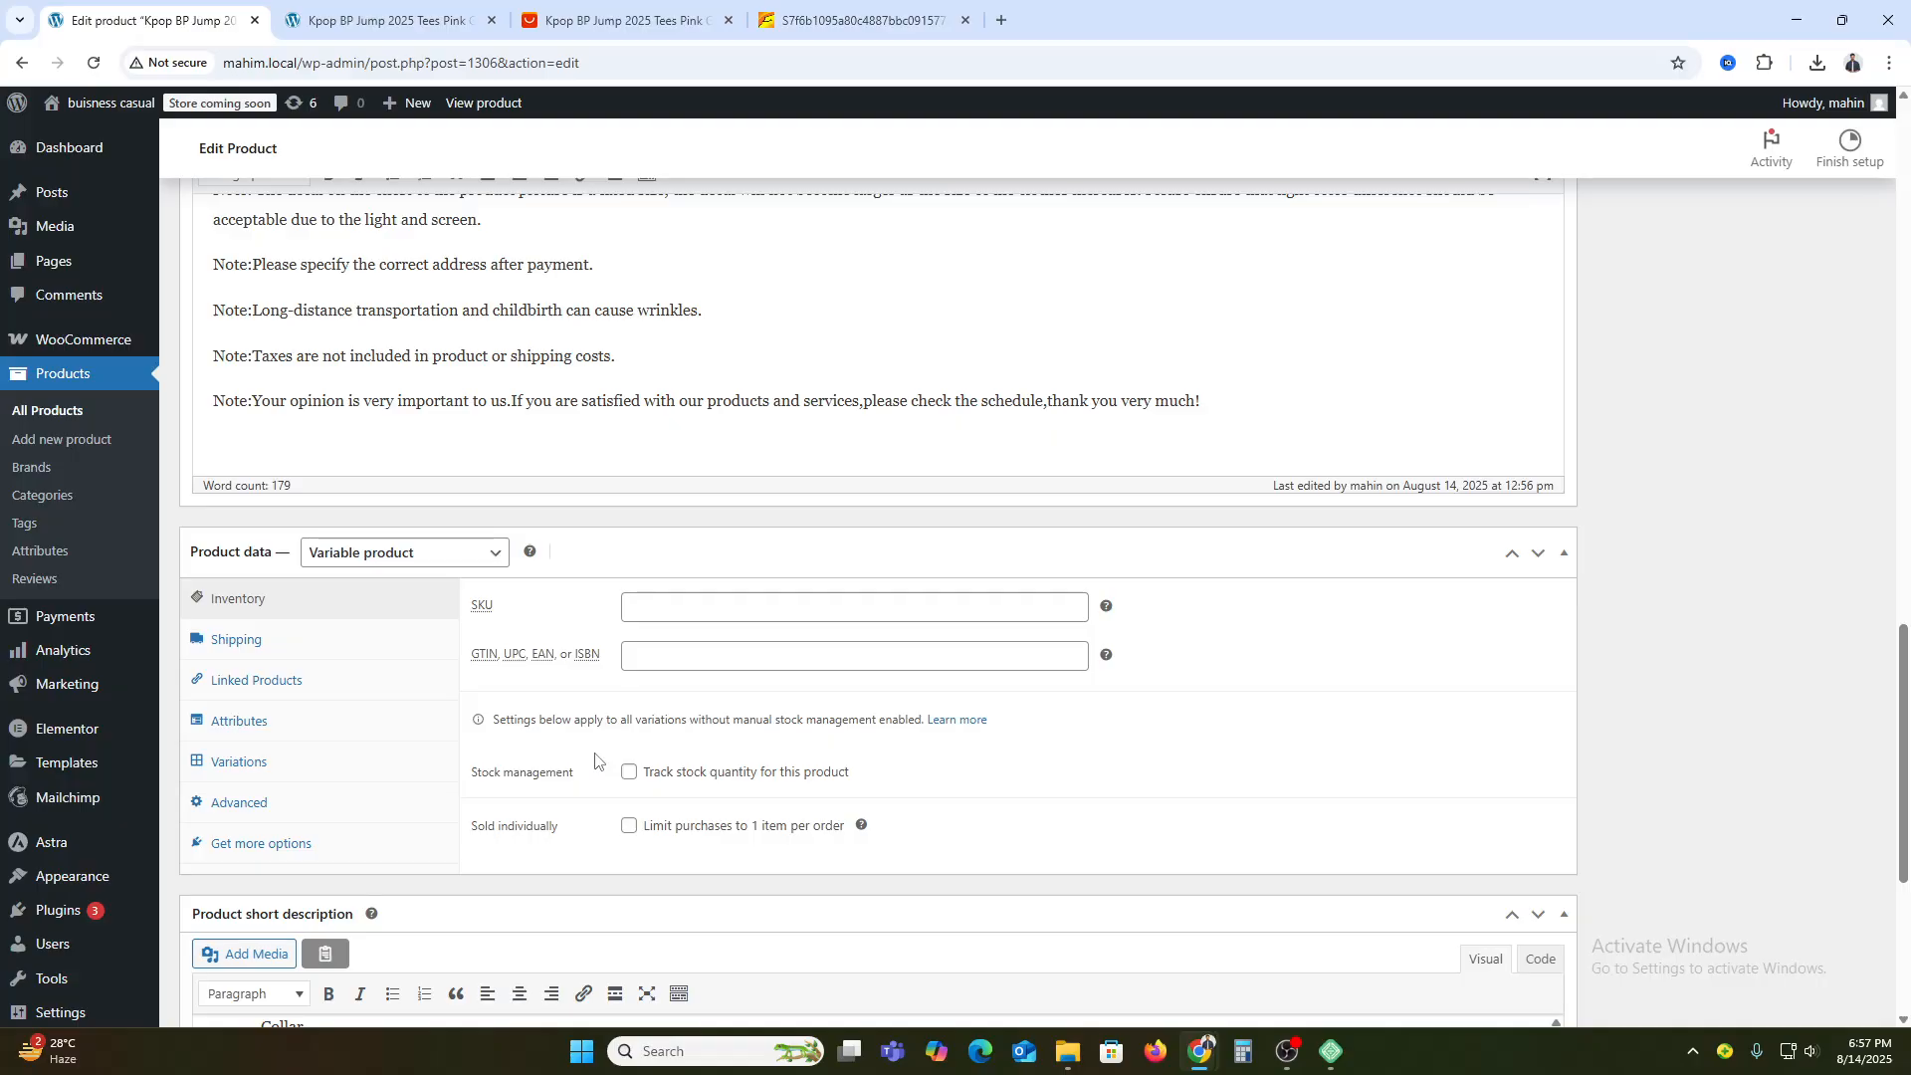
left_click(305, 724)
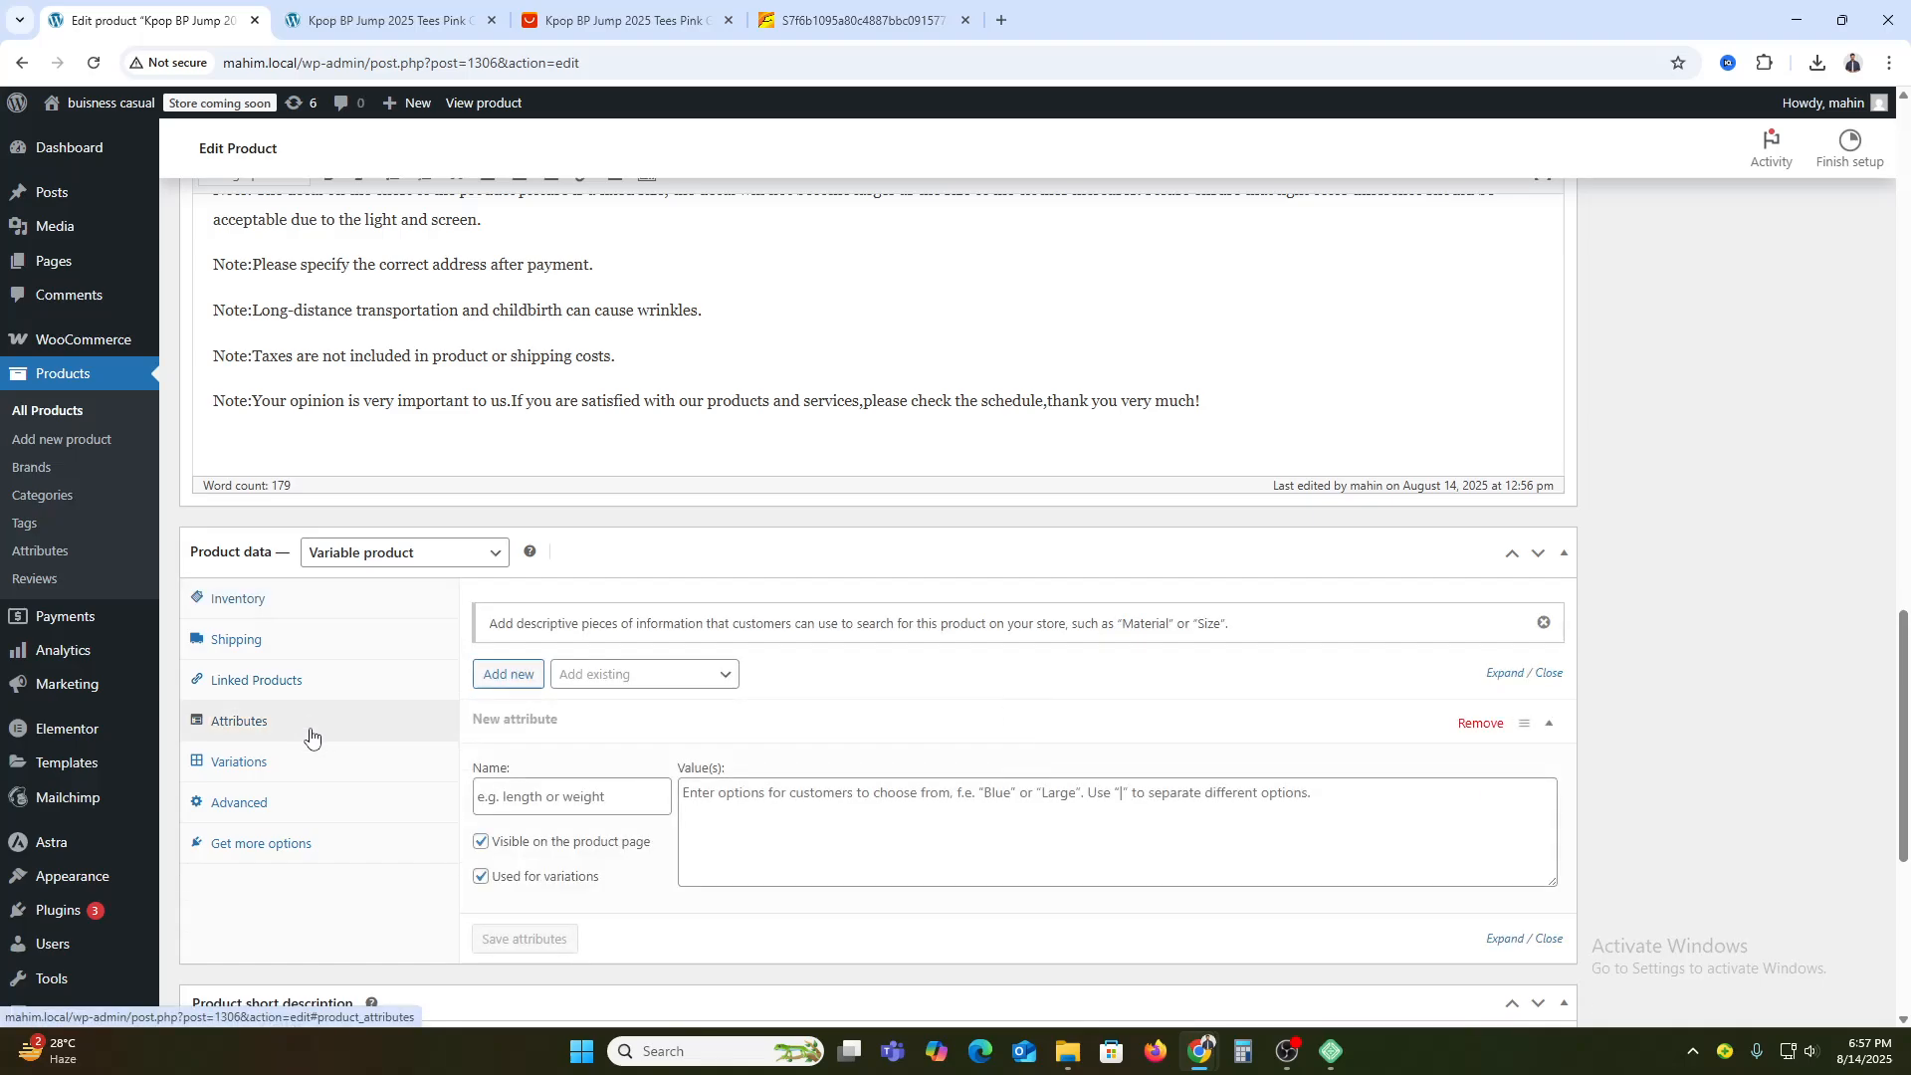
left_click(531, 686)
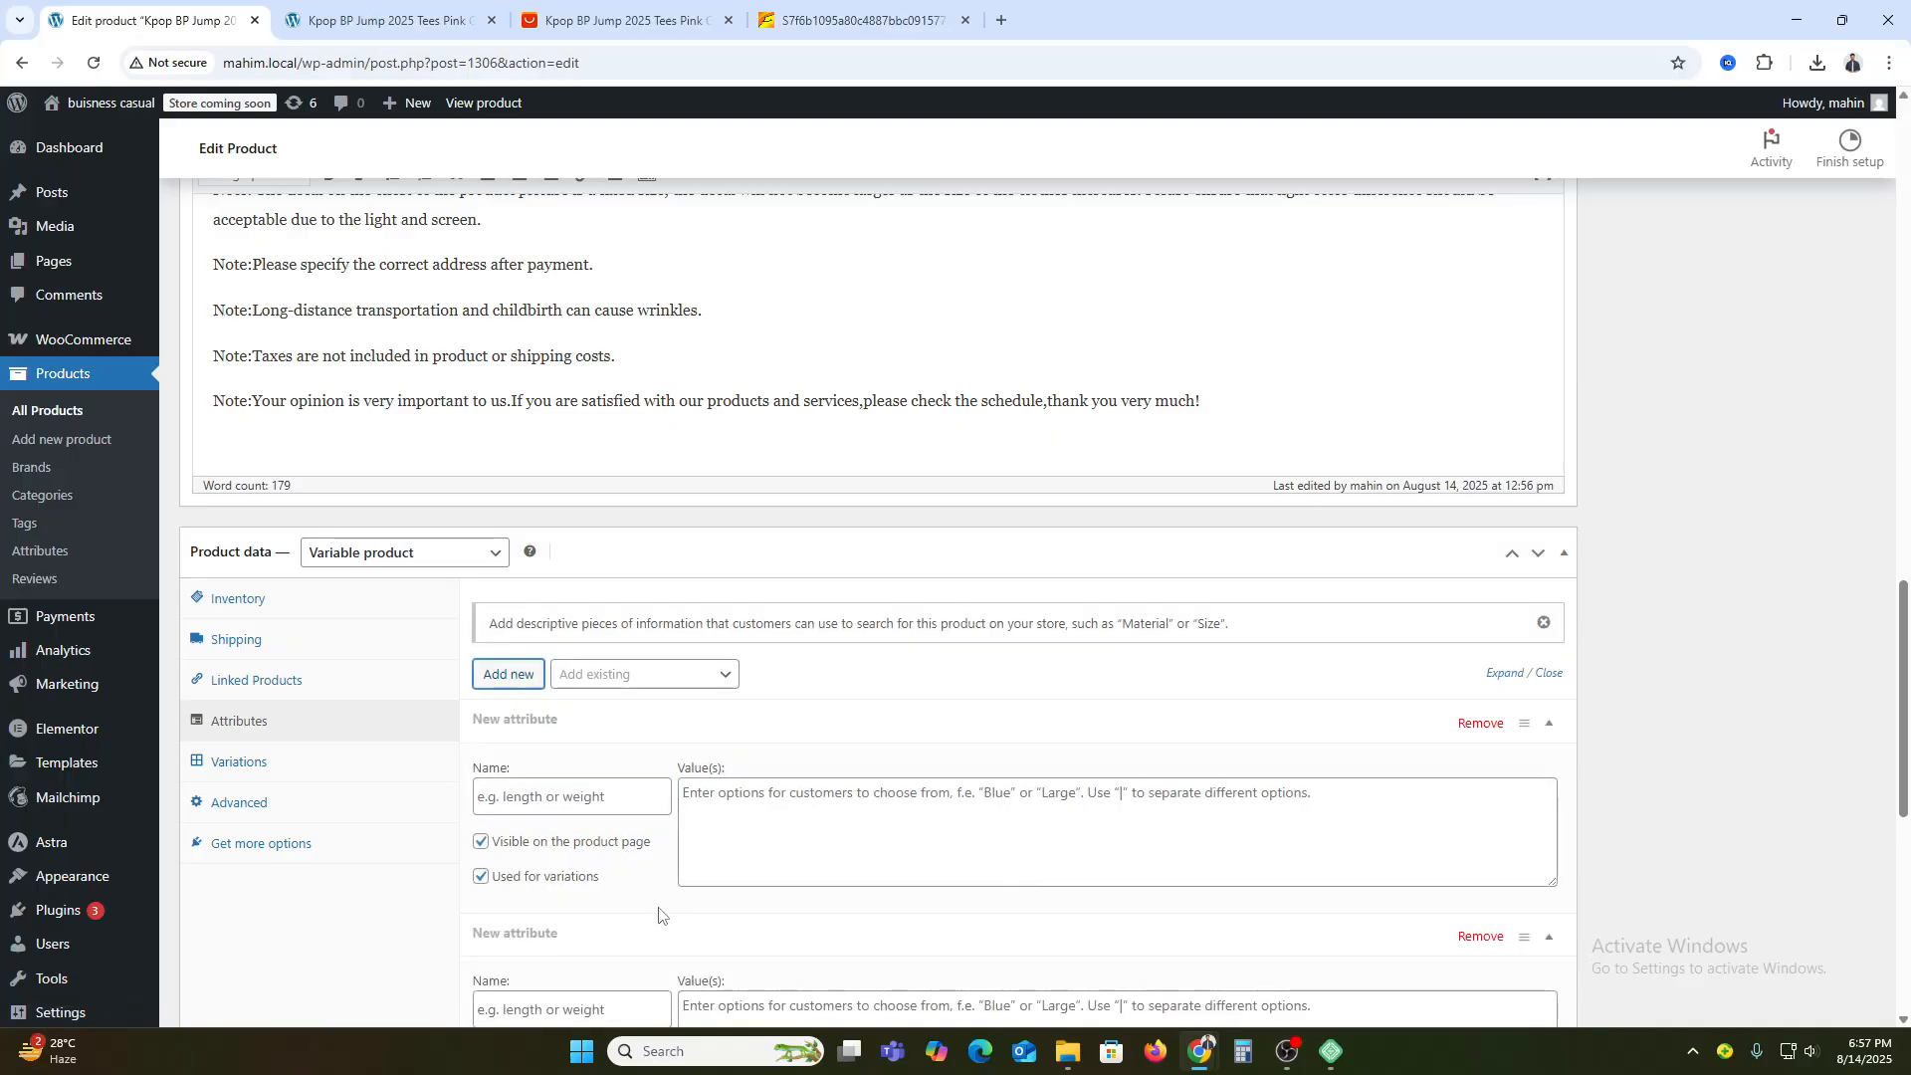
scroll(667, 896, "down", 3)
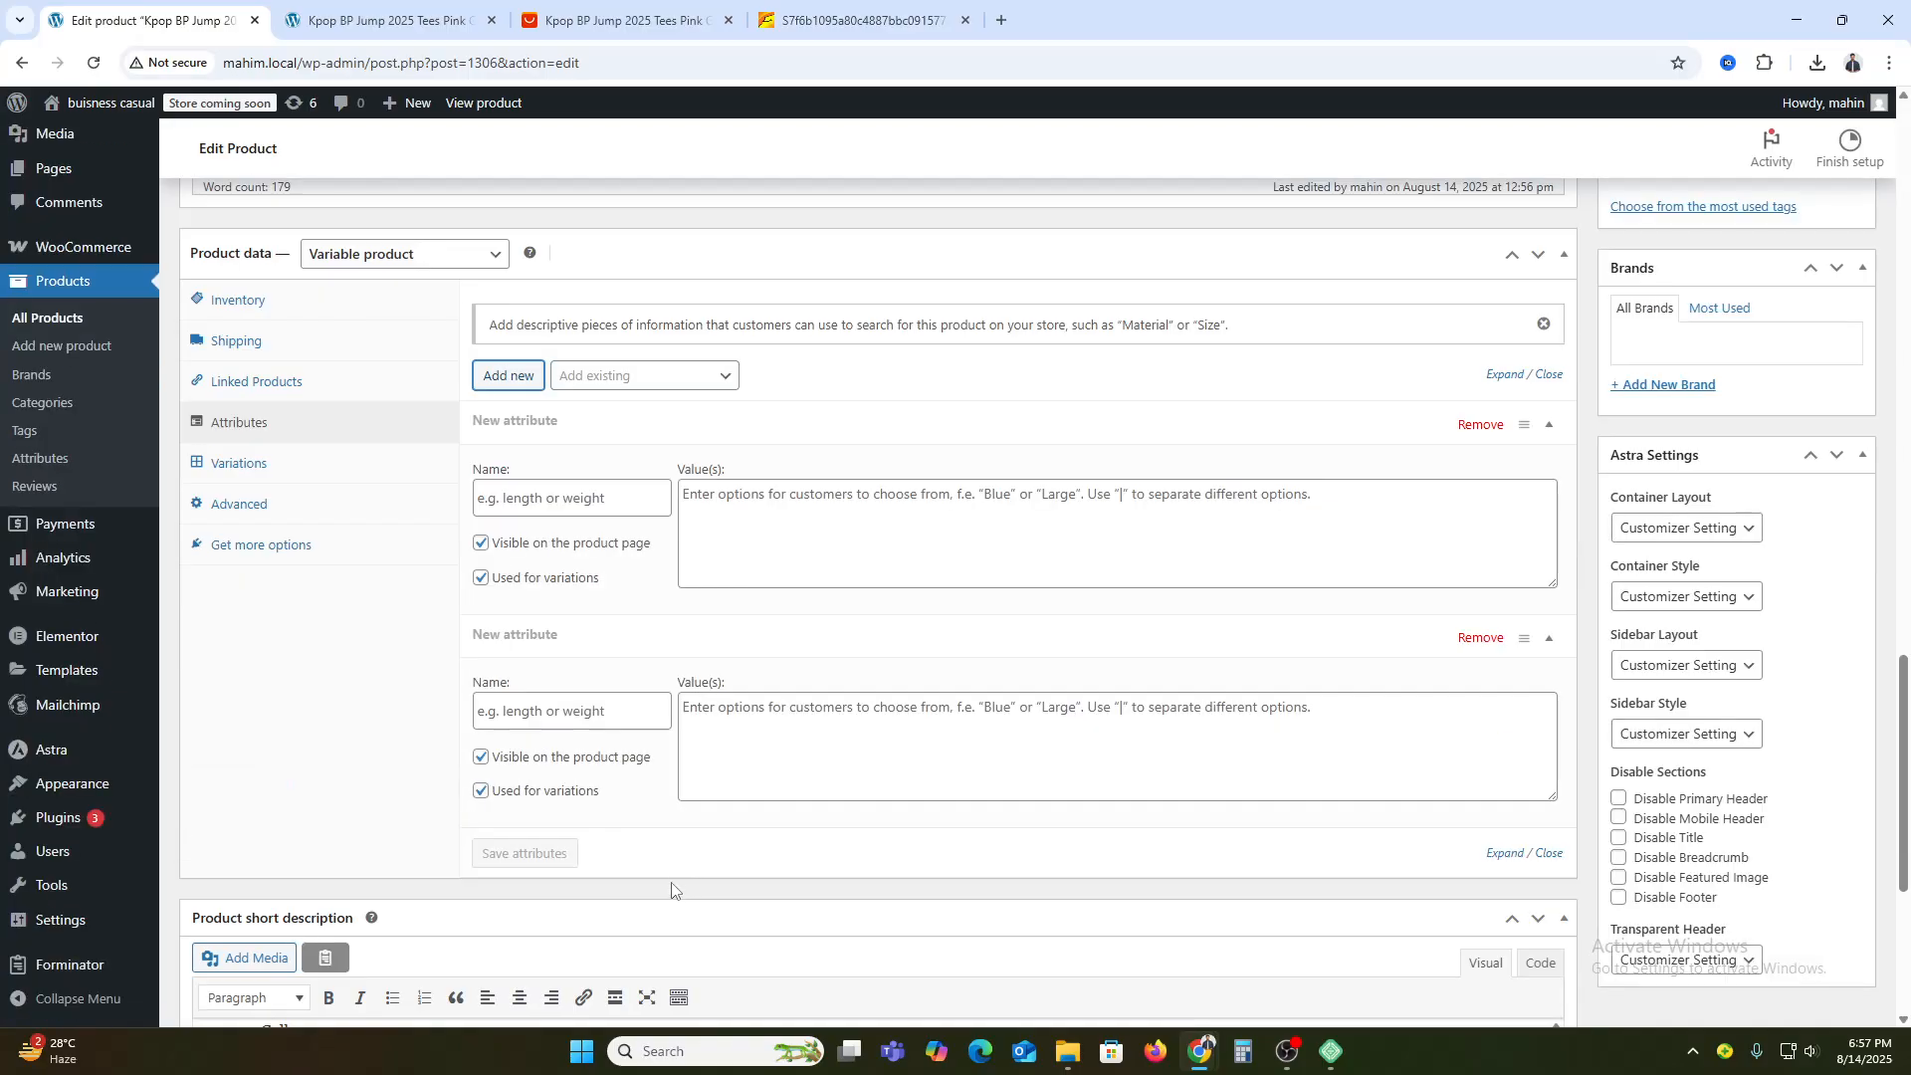
left_click(1480, 638)
left_click(1055, 207)
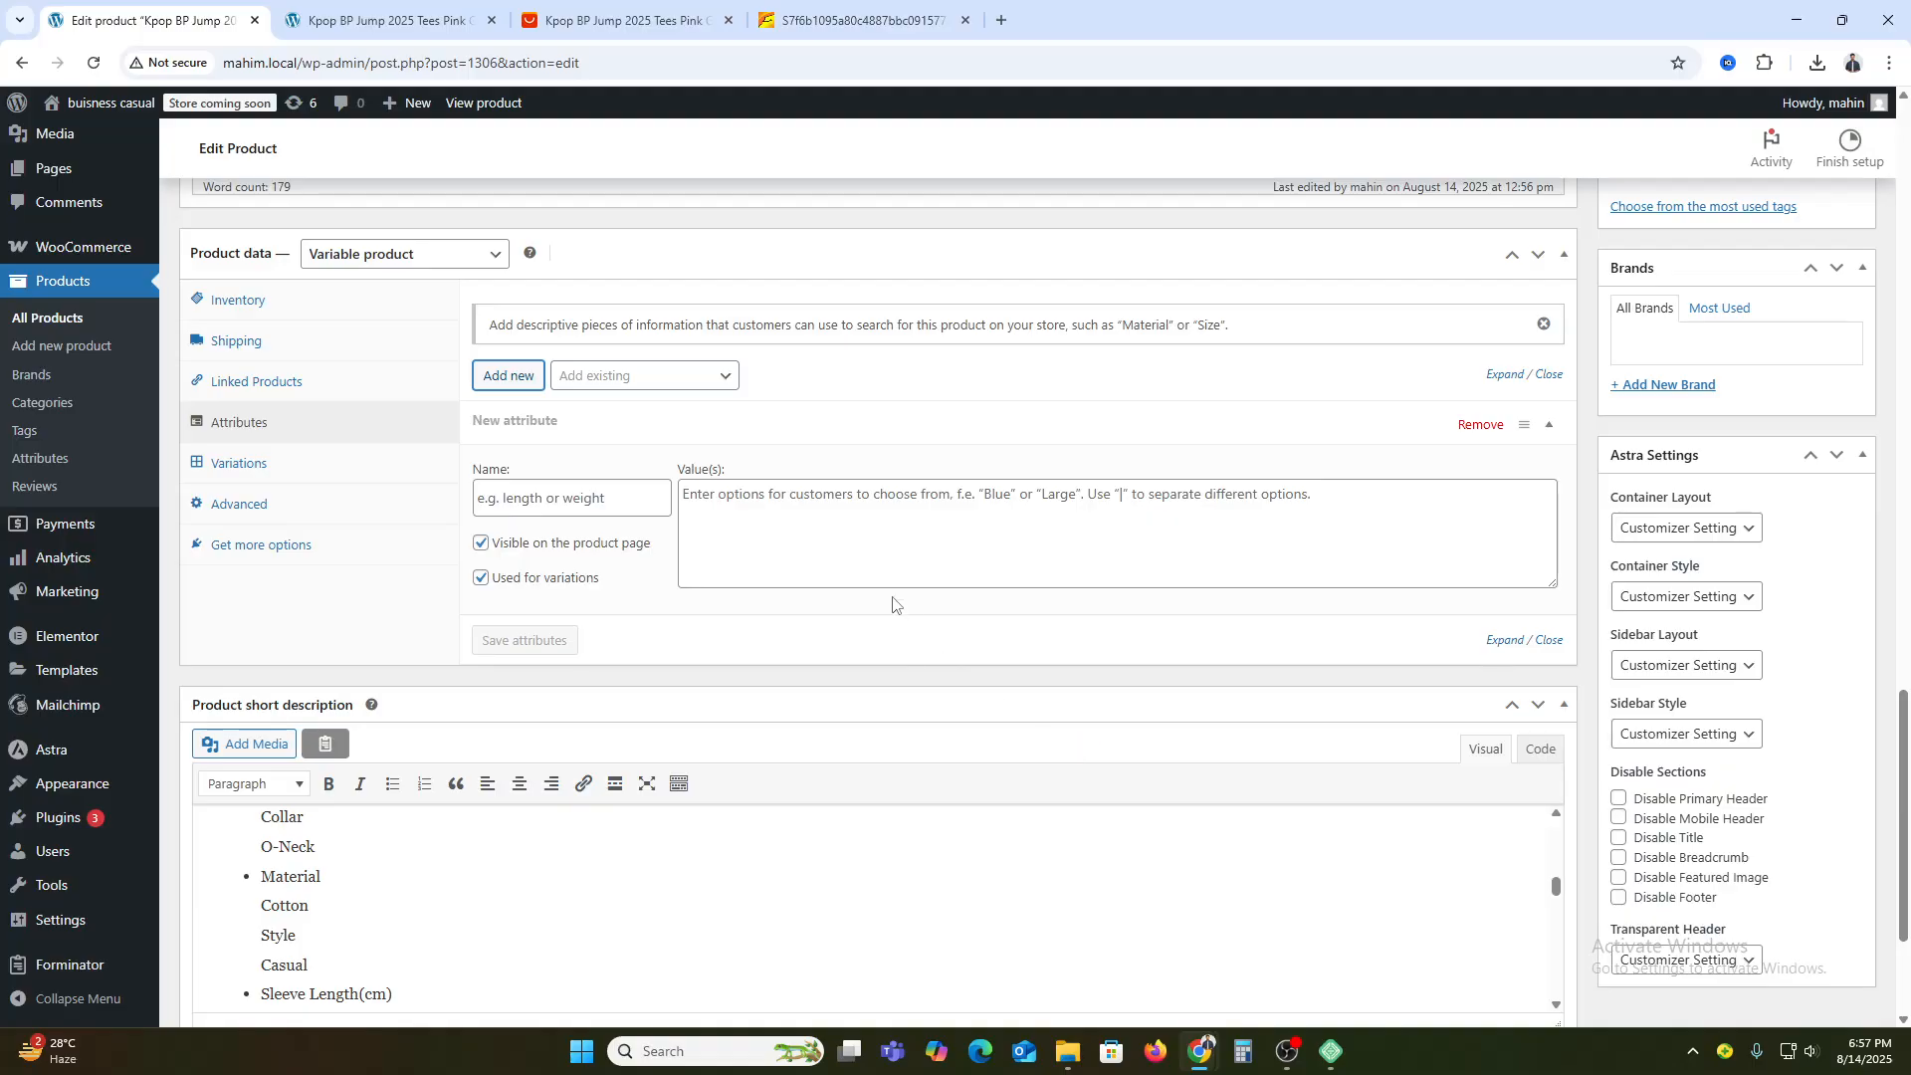
- Name the new attribute Color and enter White and Black as its first values, separated by vertical bars
left_click(587, 495)
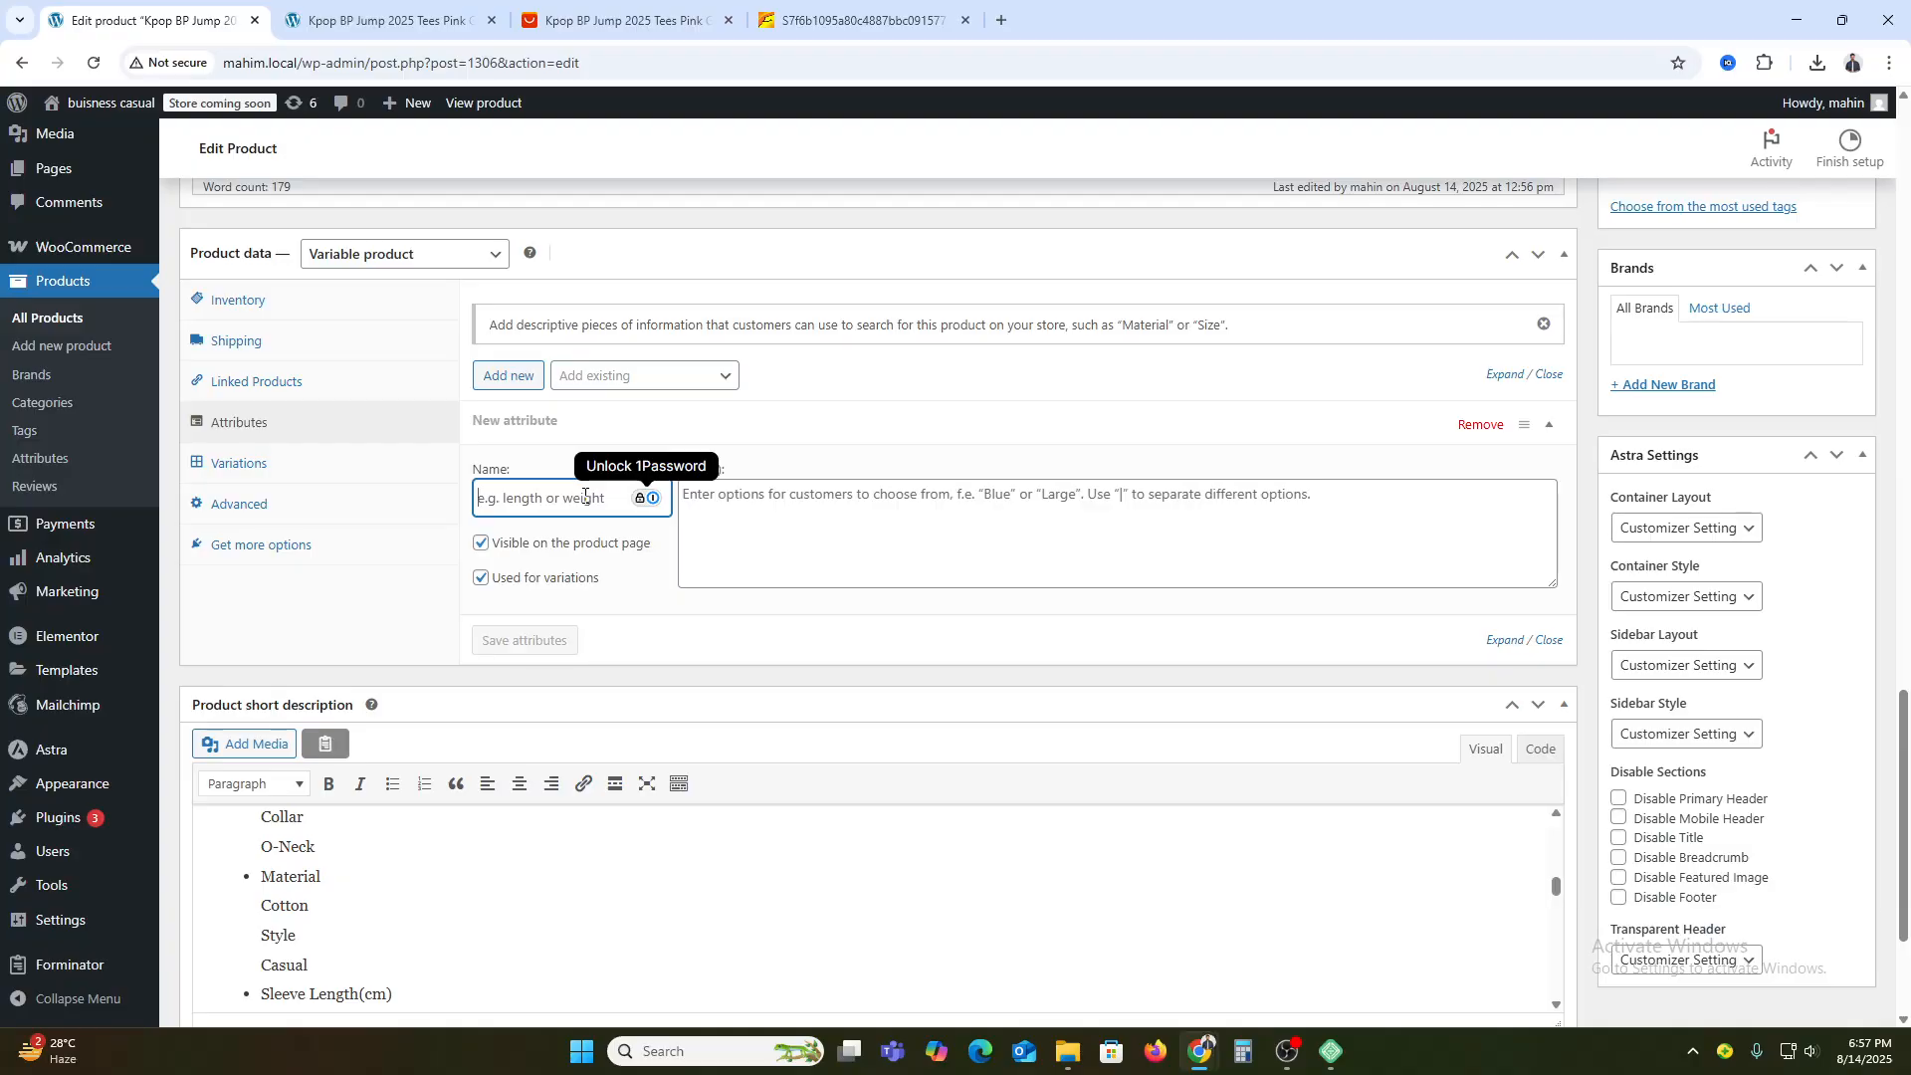
type("Color")
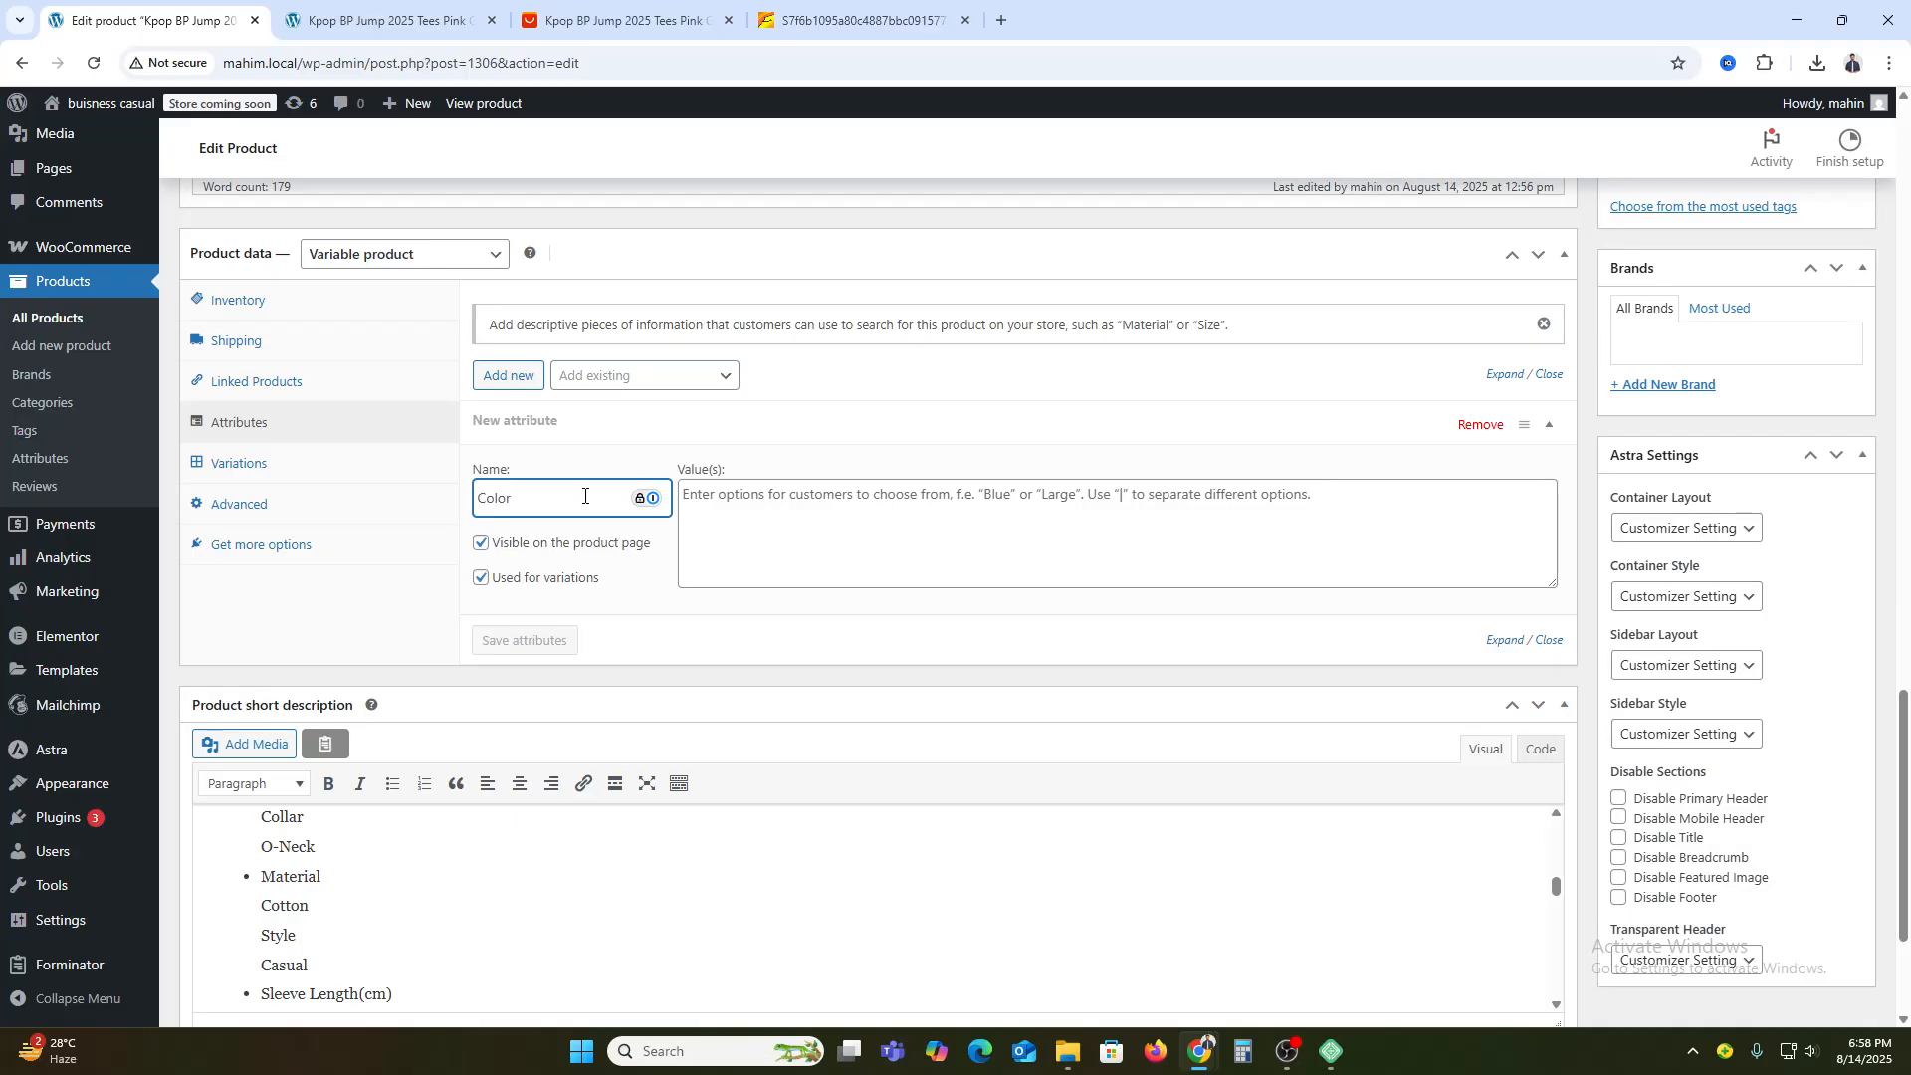
left_click(740, 510)
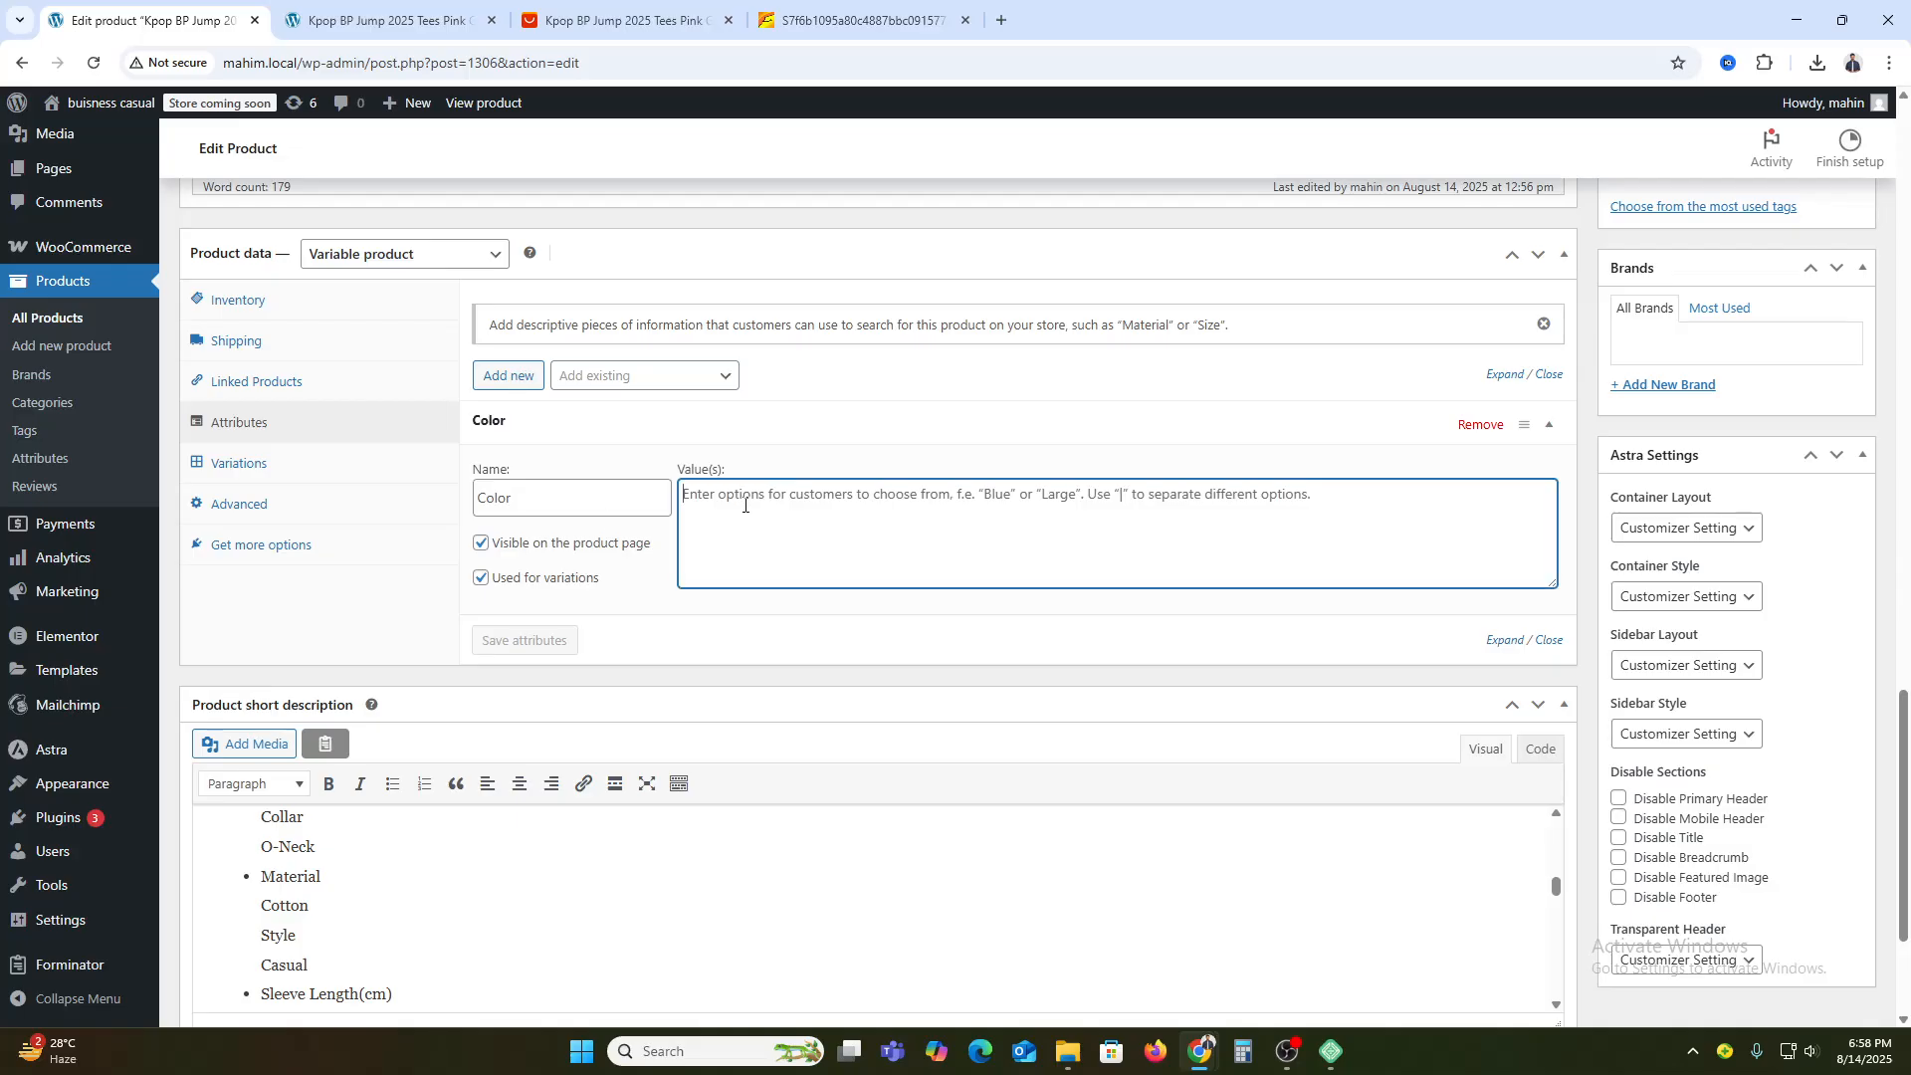
left_click(622, 20)
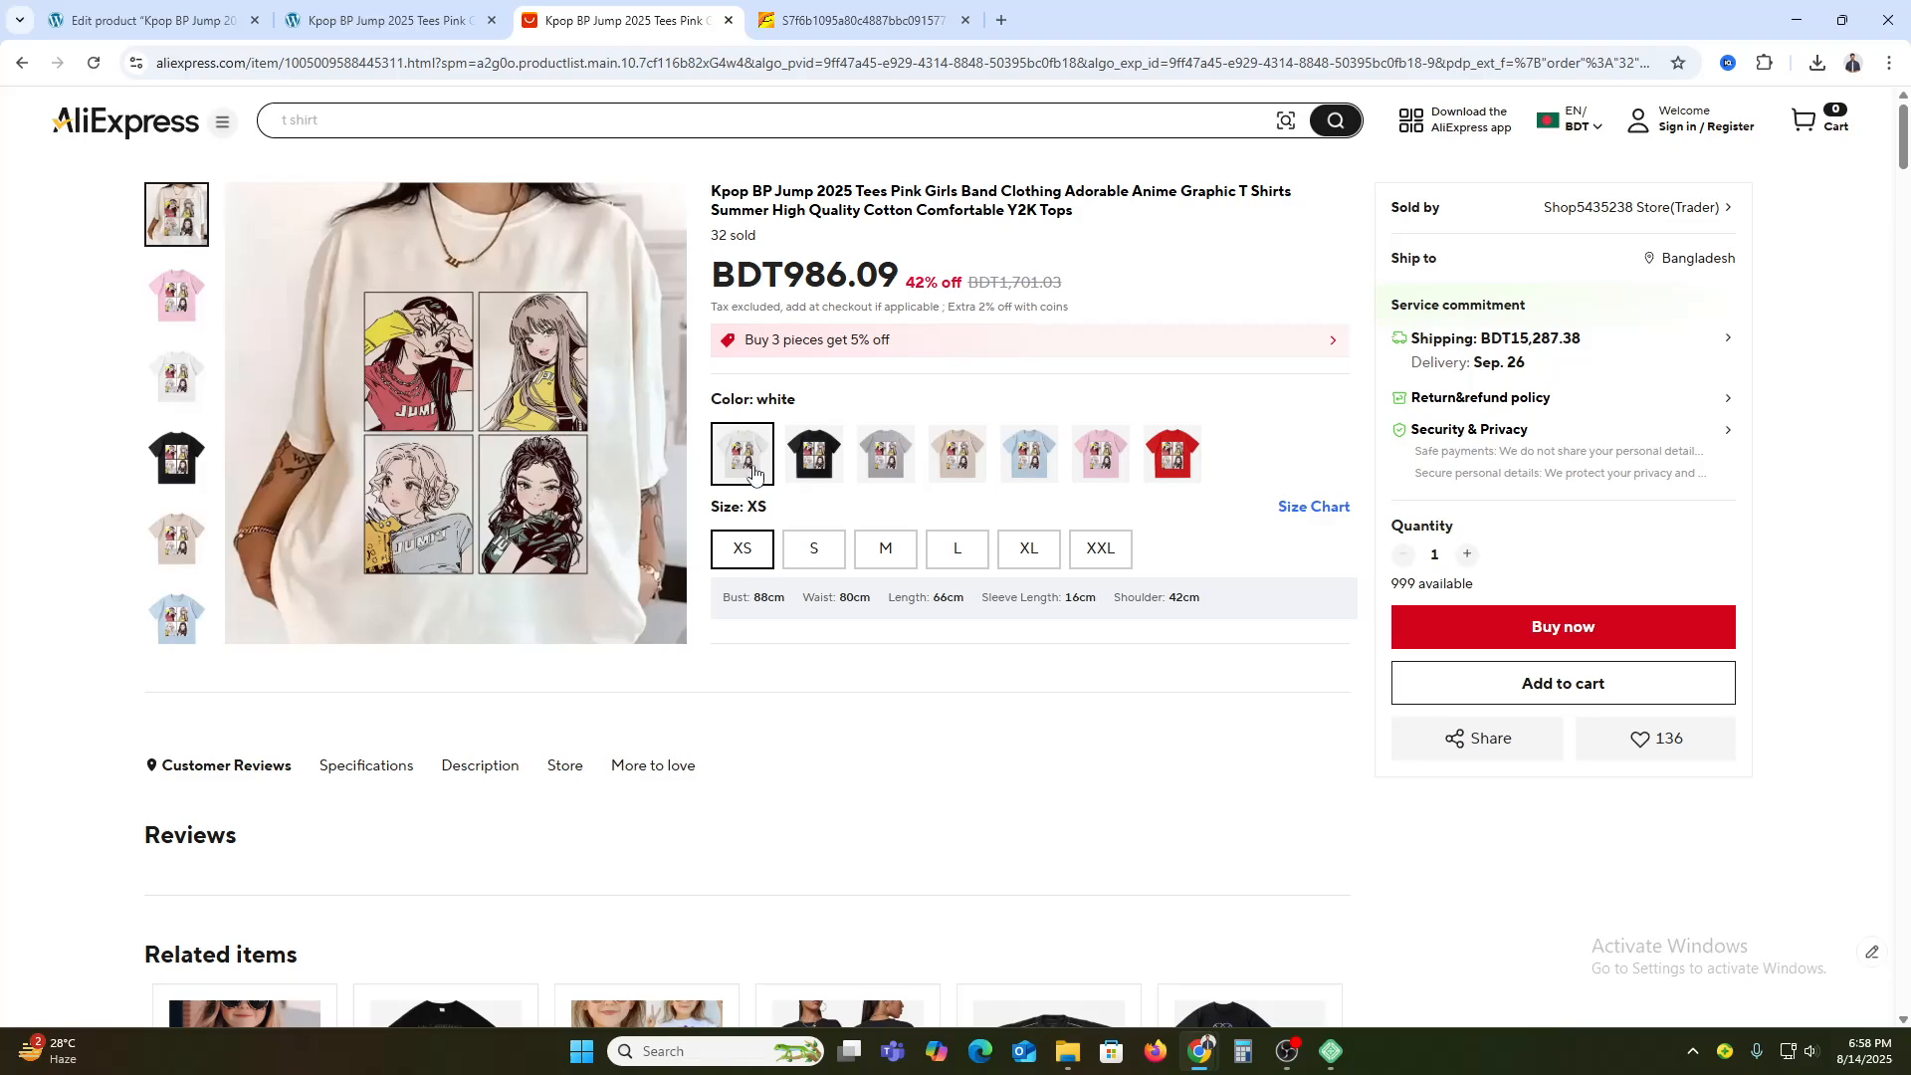
left_click(150, 20)
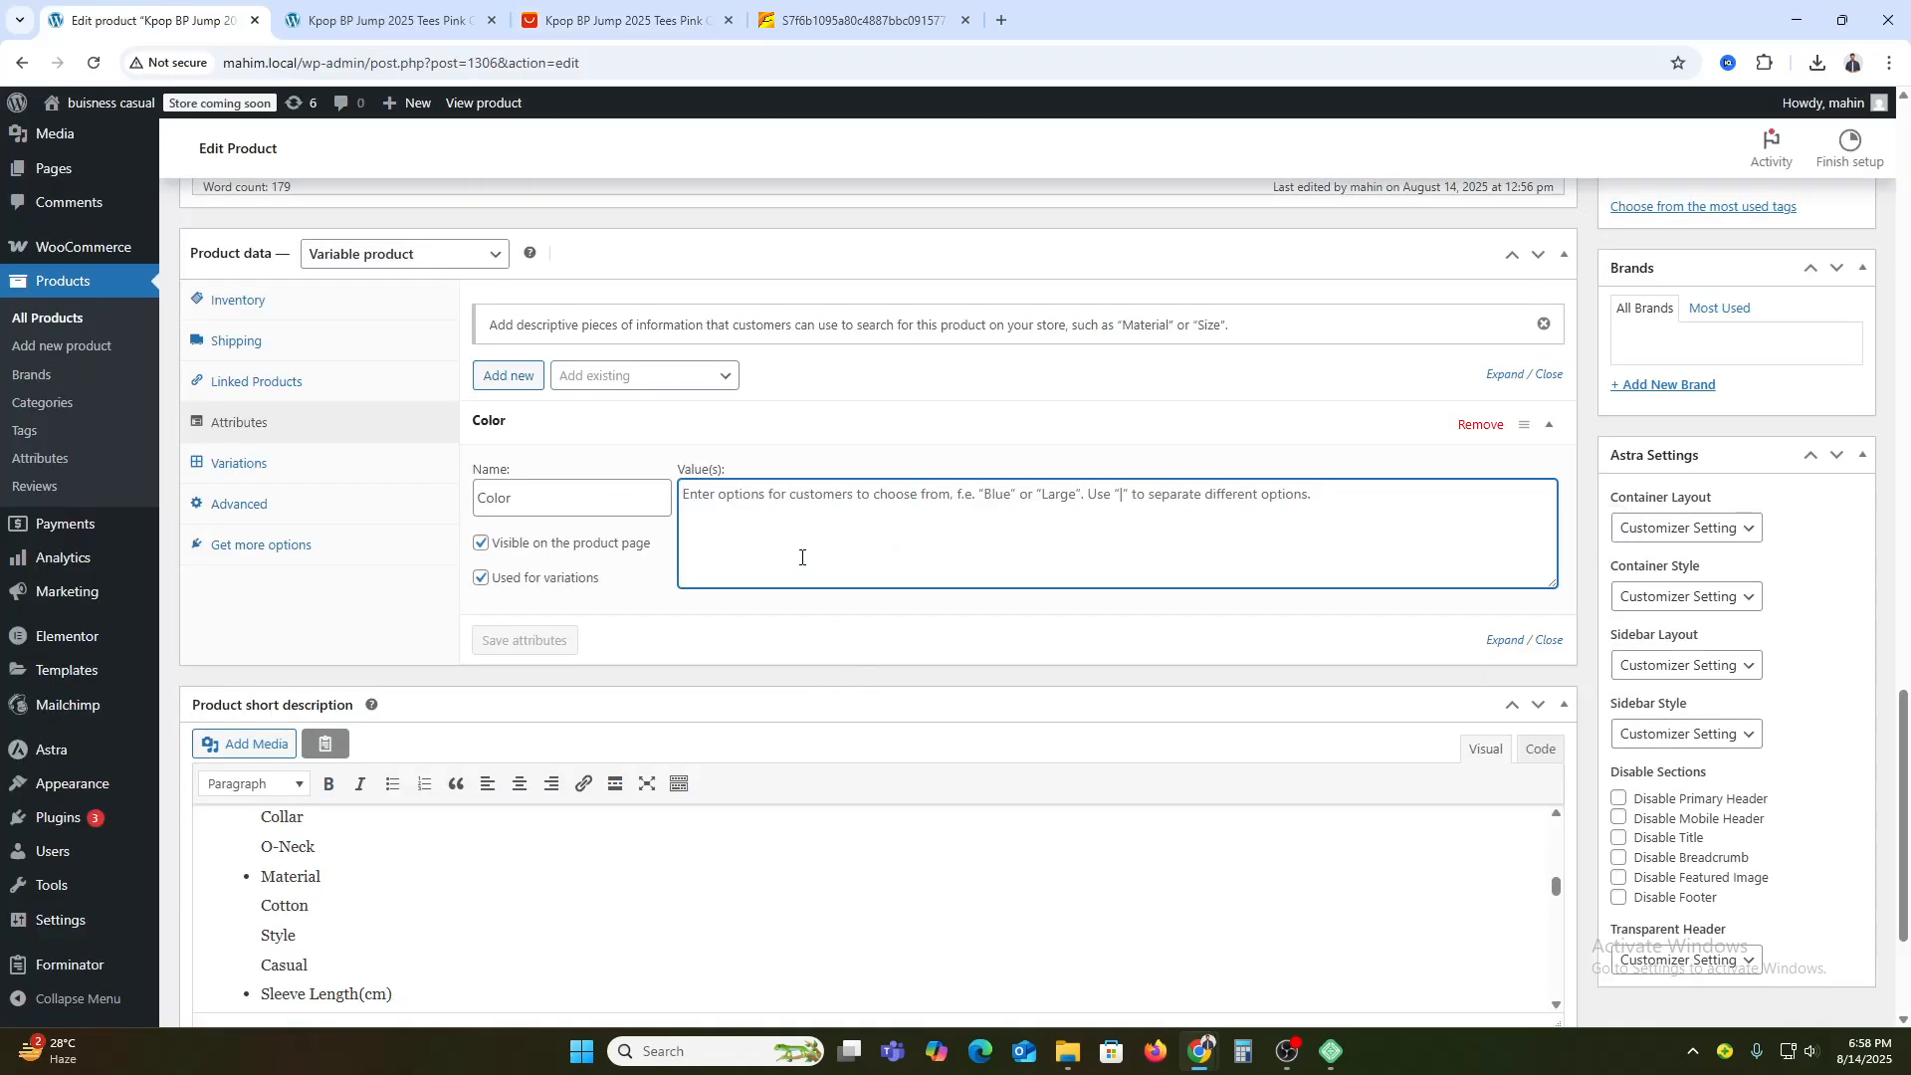
type("White | Black |")
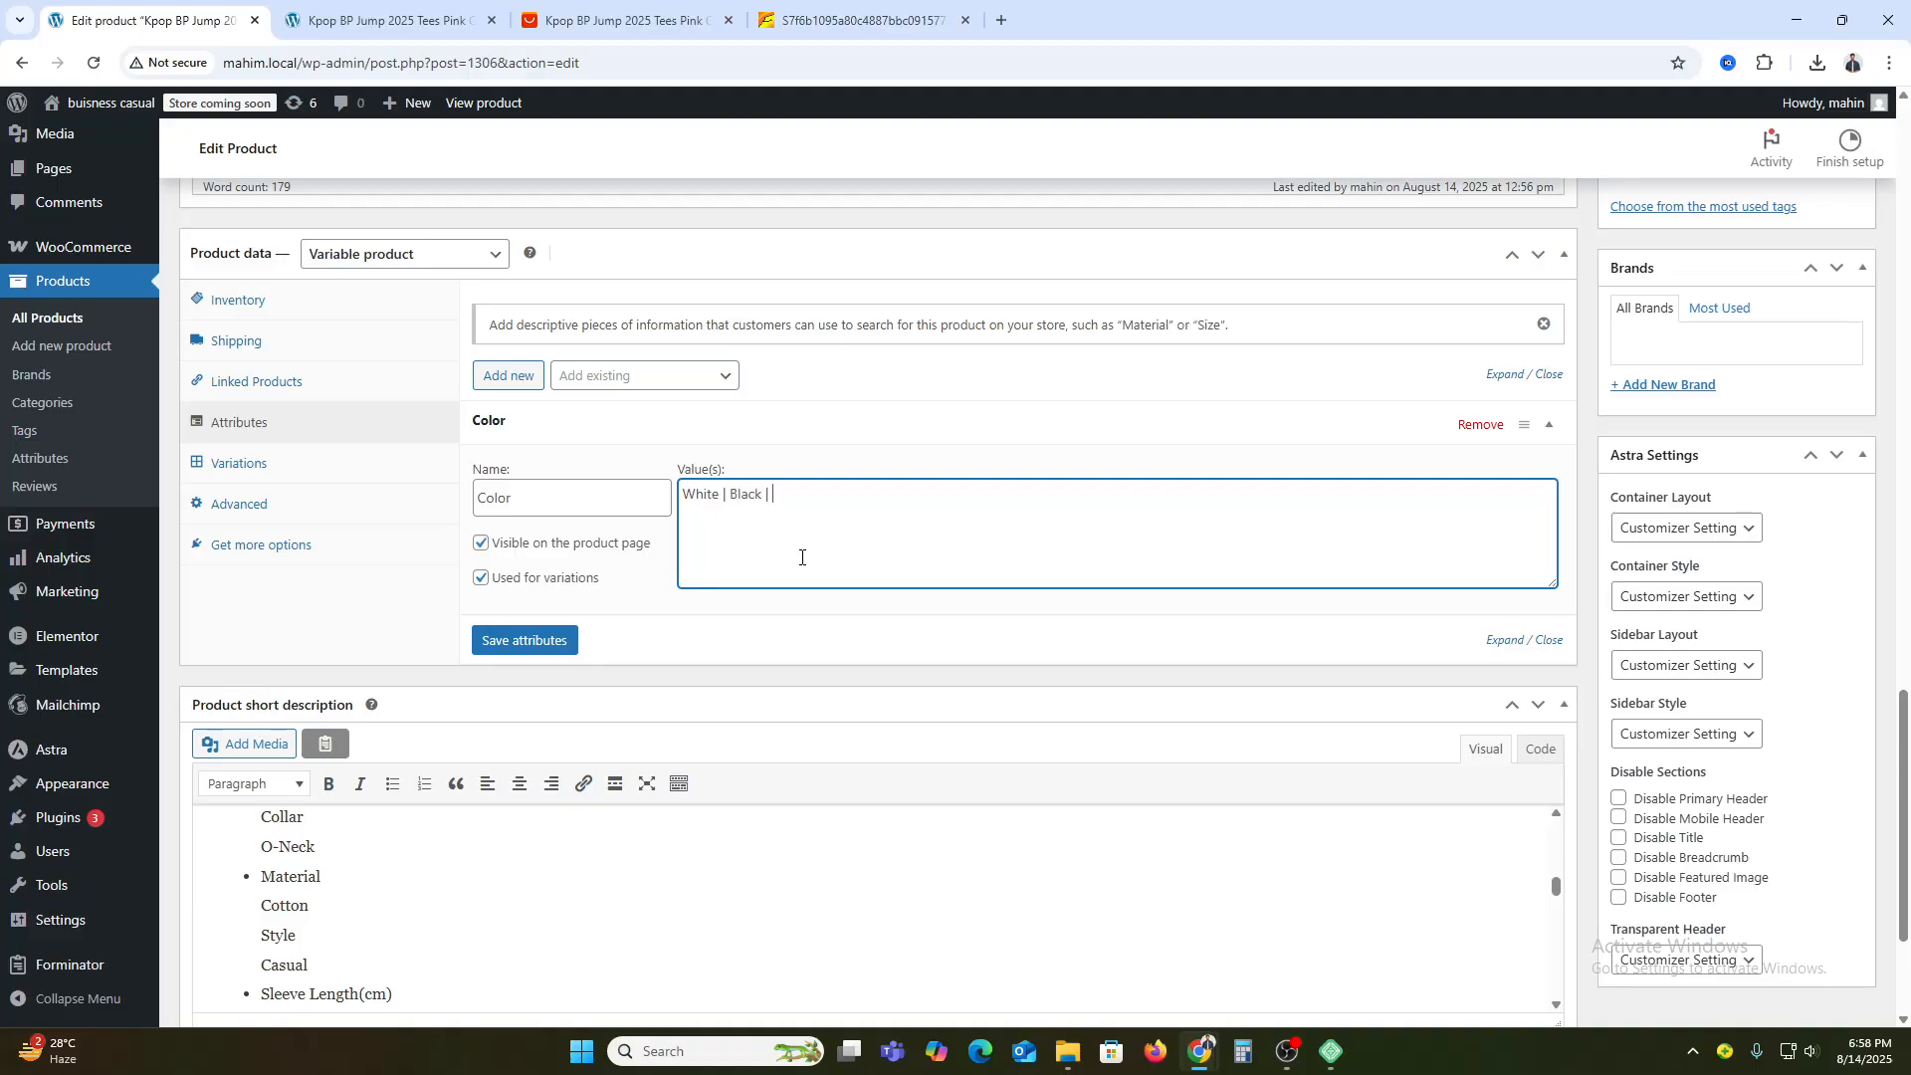
- Copy the color name grey from the AliExpress listing and add it to the Color attribute's values, followed by a separator
left_click(617, 20)
left_click(876, 468)
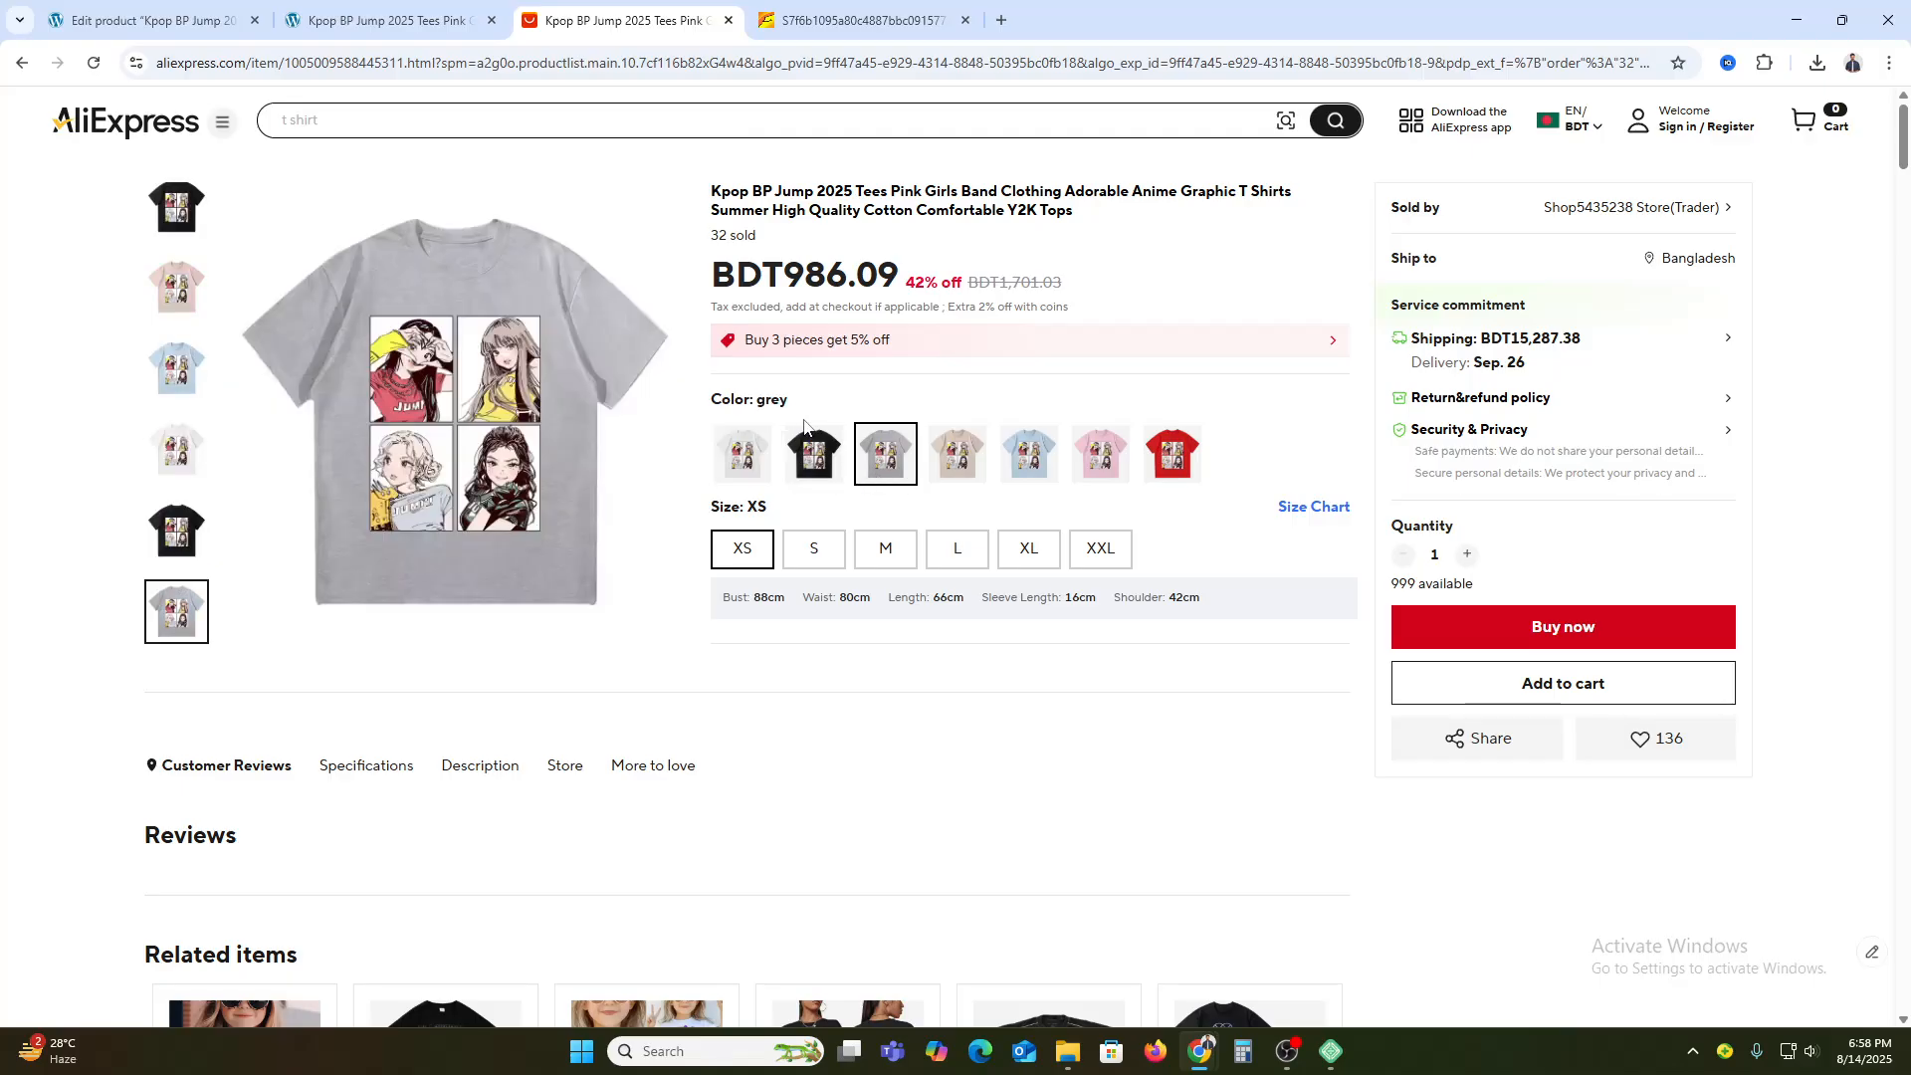
double_click(773, 399)
key("ctrl+c")
left_click(154, 20)
key("ctrl+v")
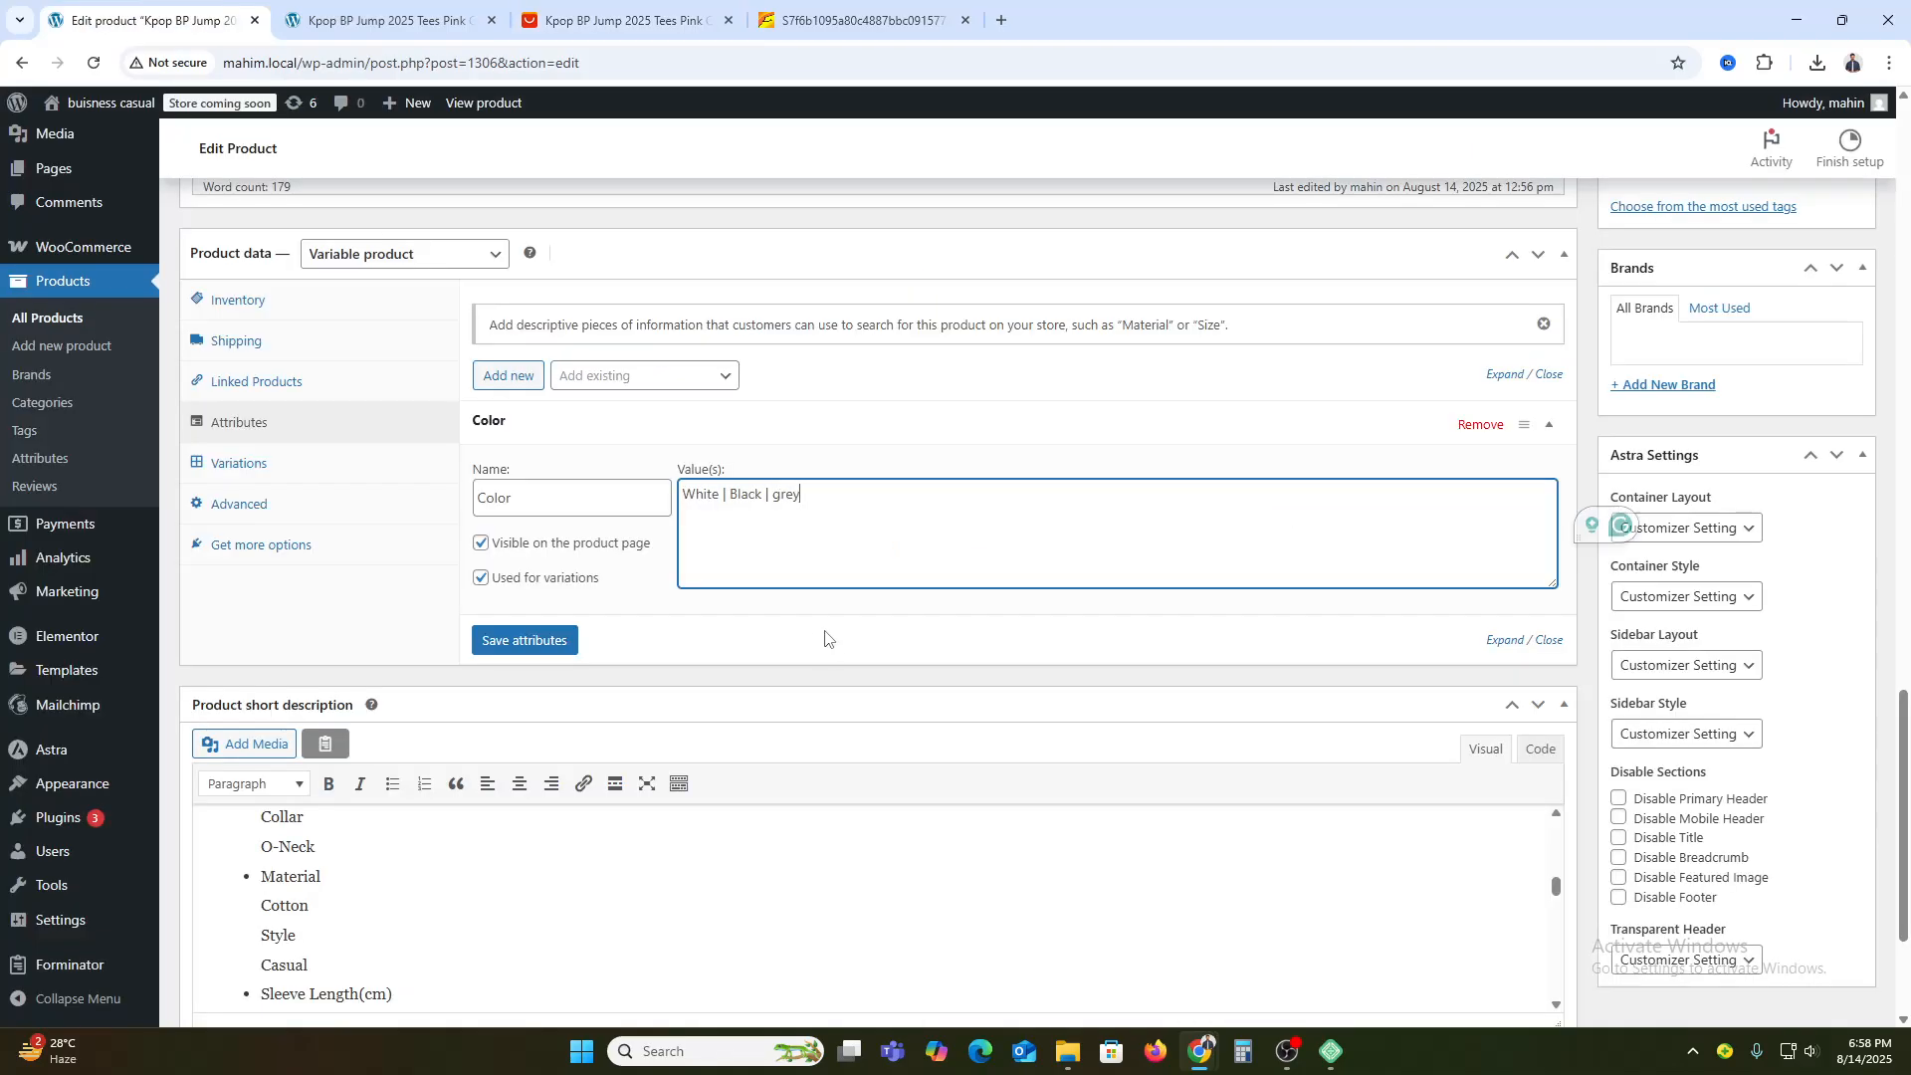
type("|")
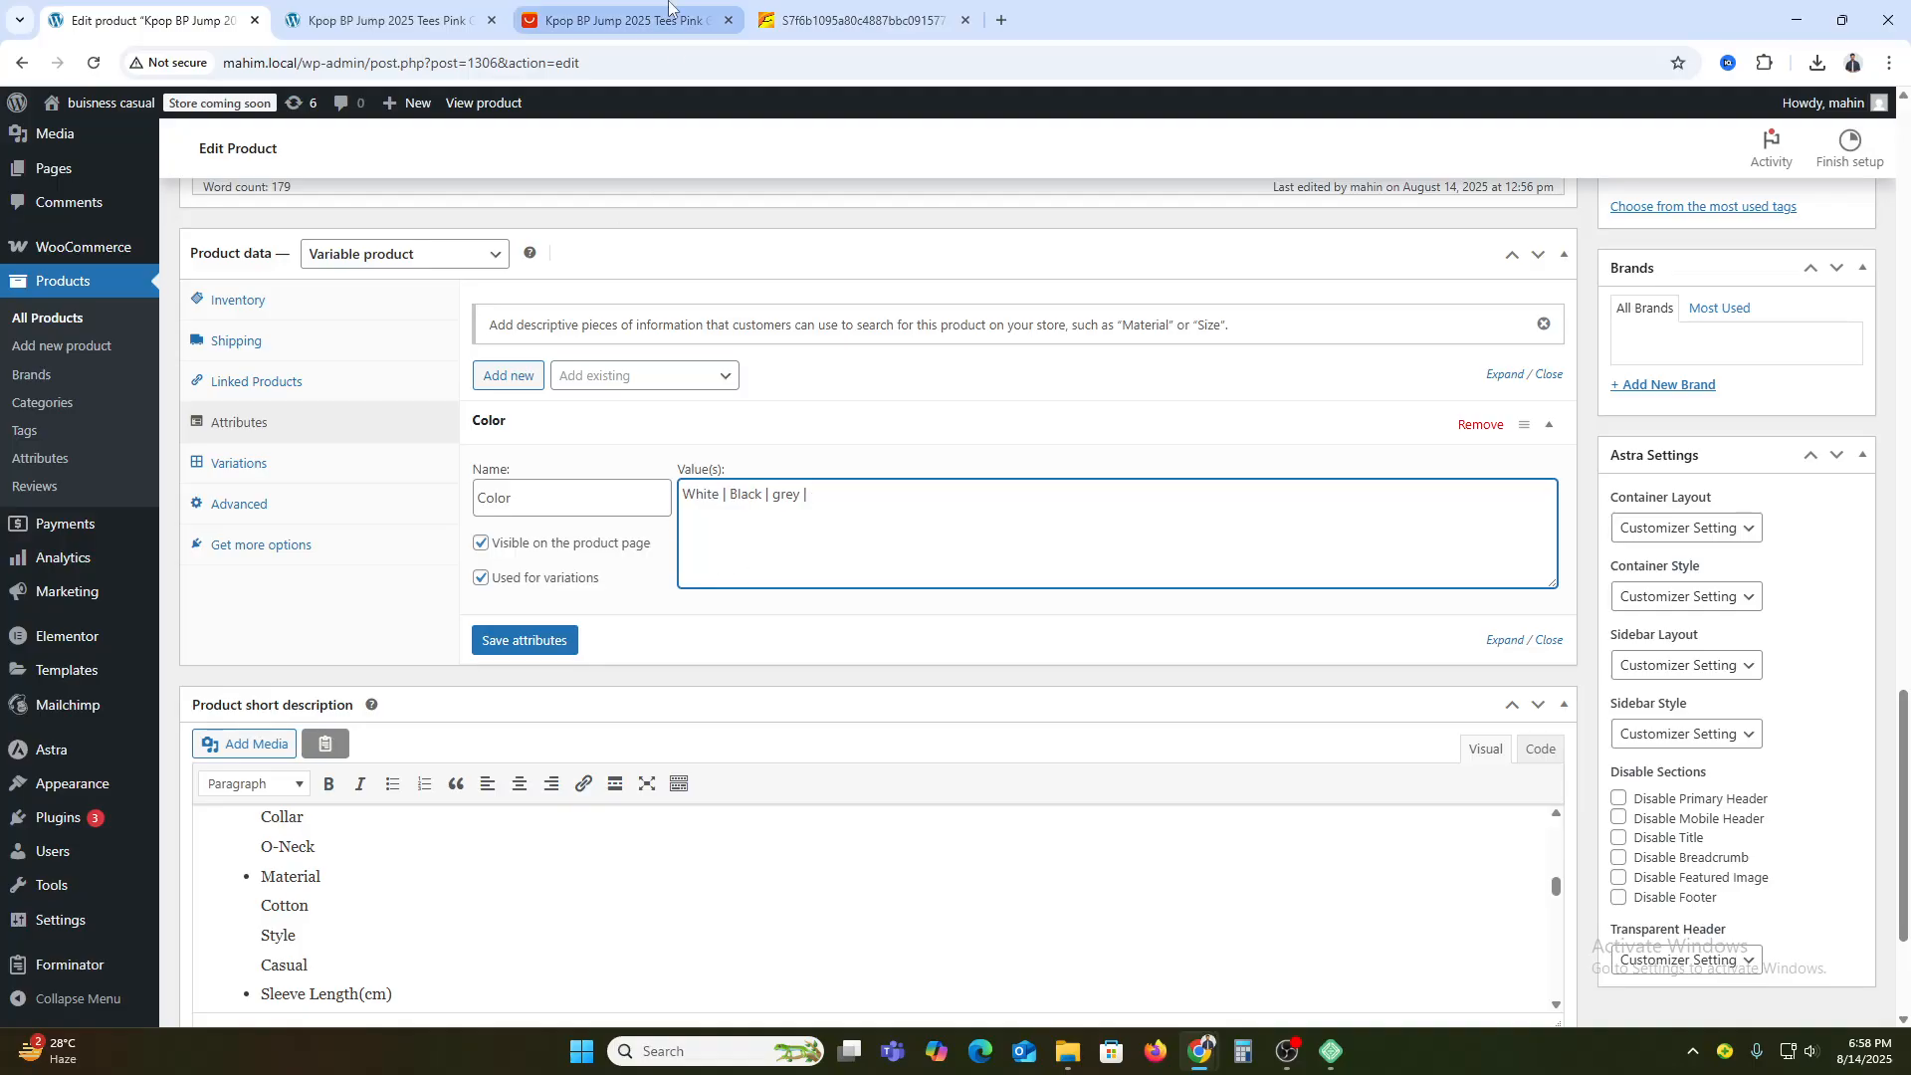
- Look up the sand shirt on the AliExpress listing and append its color name to the Color values
left_click(617, 20)
left_click(956, 454)
double_click(784, 400)
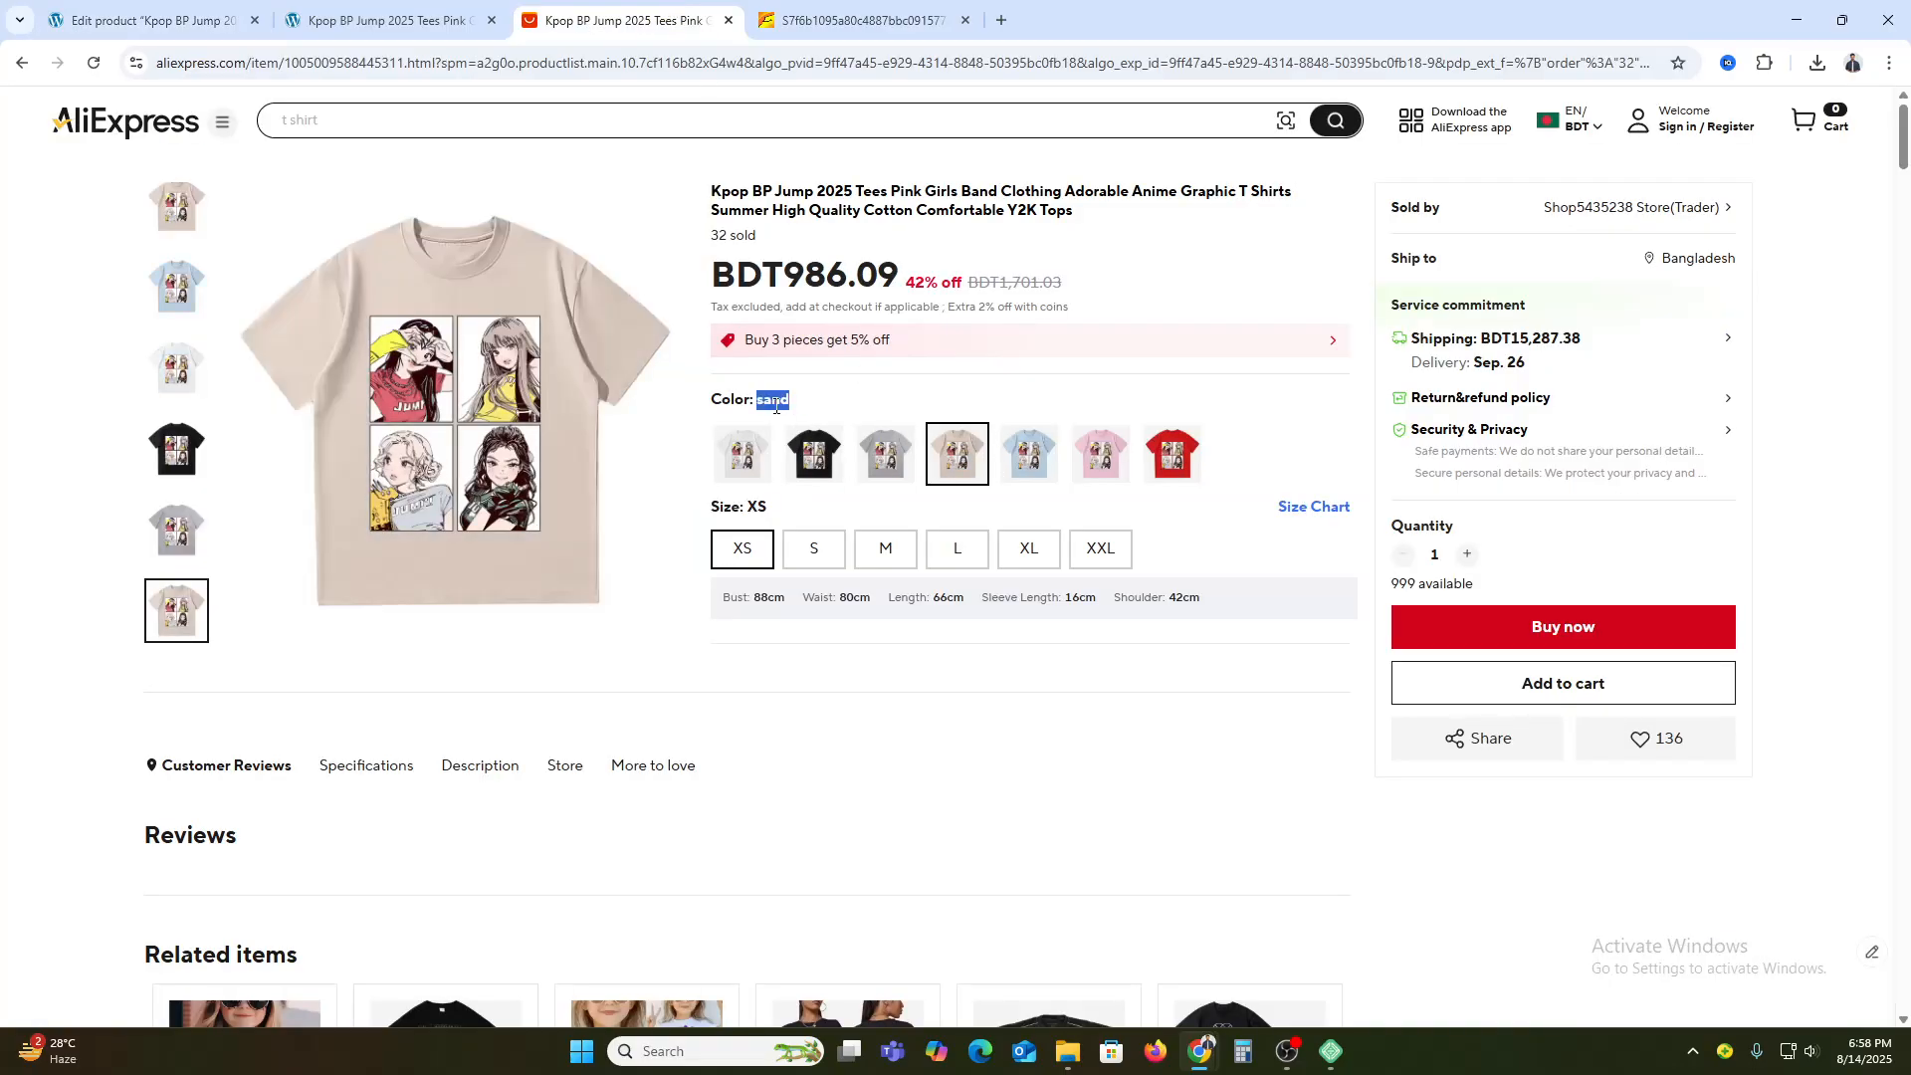
key("ctrl+c")
left_click(154, 20)
key("ctrl+v")
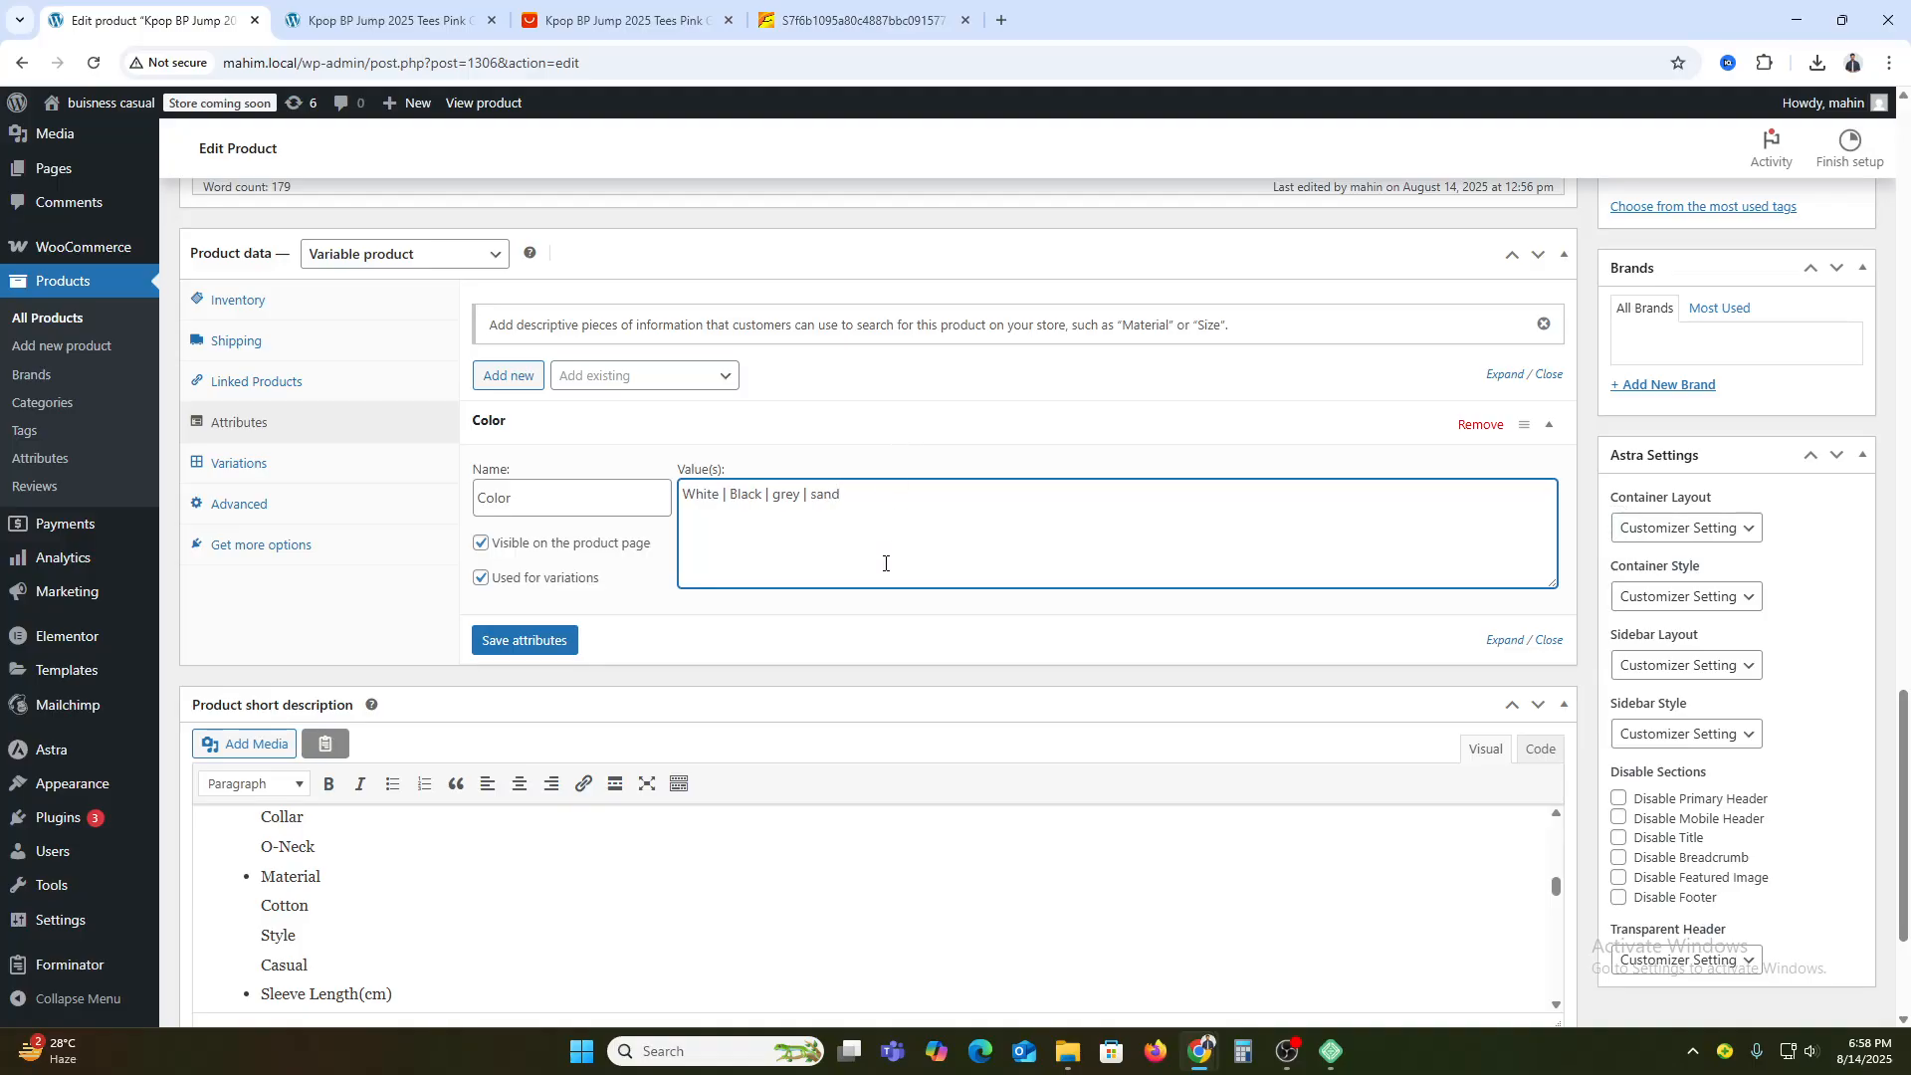
- Copy the light-blue color name from the AliExpress listing and append it to the Color values, set off by vertical bars
left_click(727, 8)
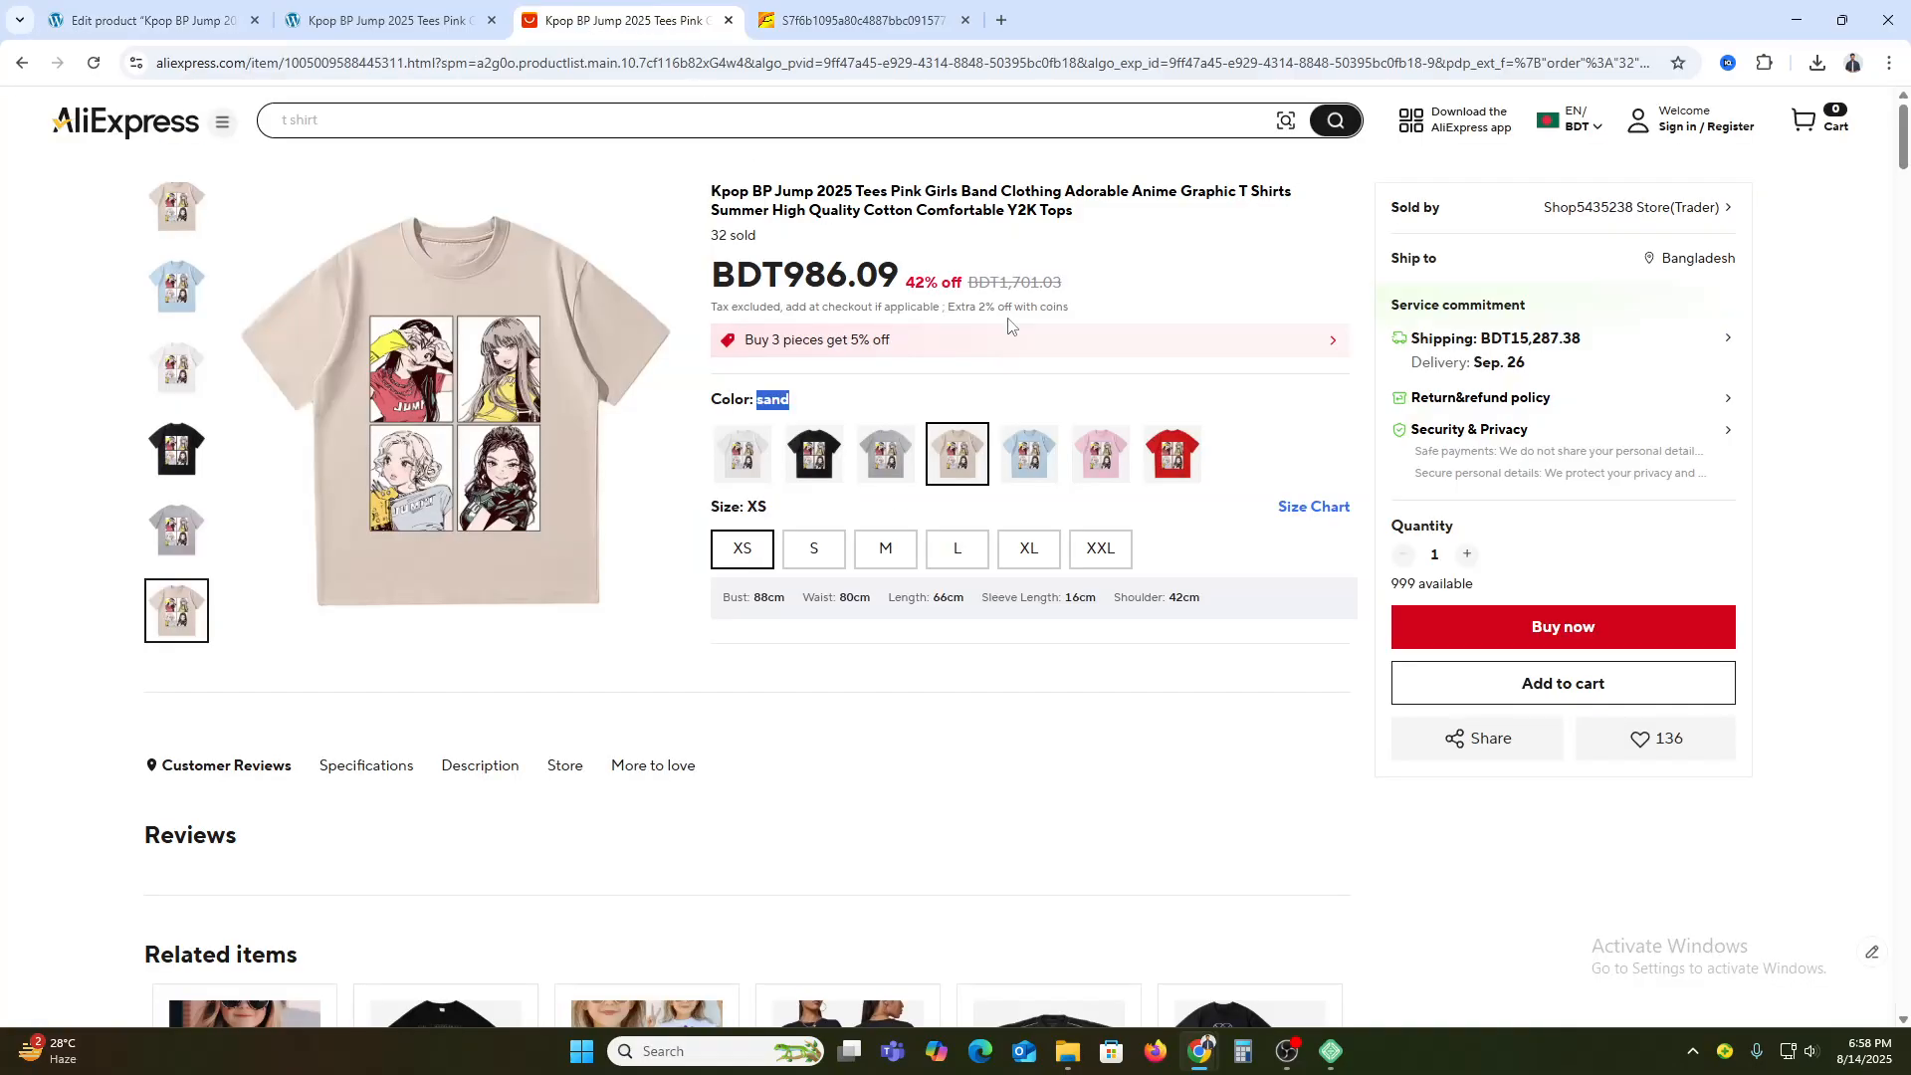
left_click(1017, 434)
double_click(809, 399)
left_click(809, 399)
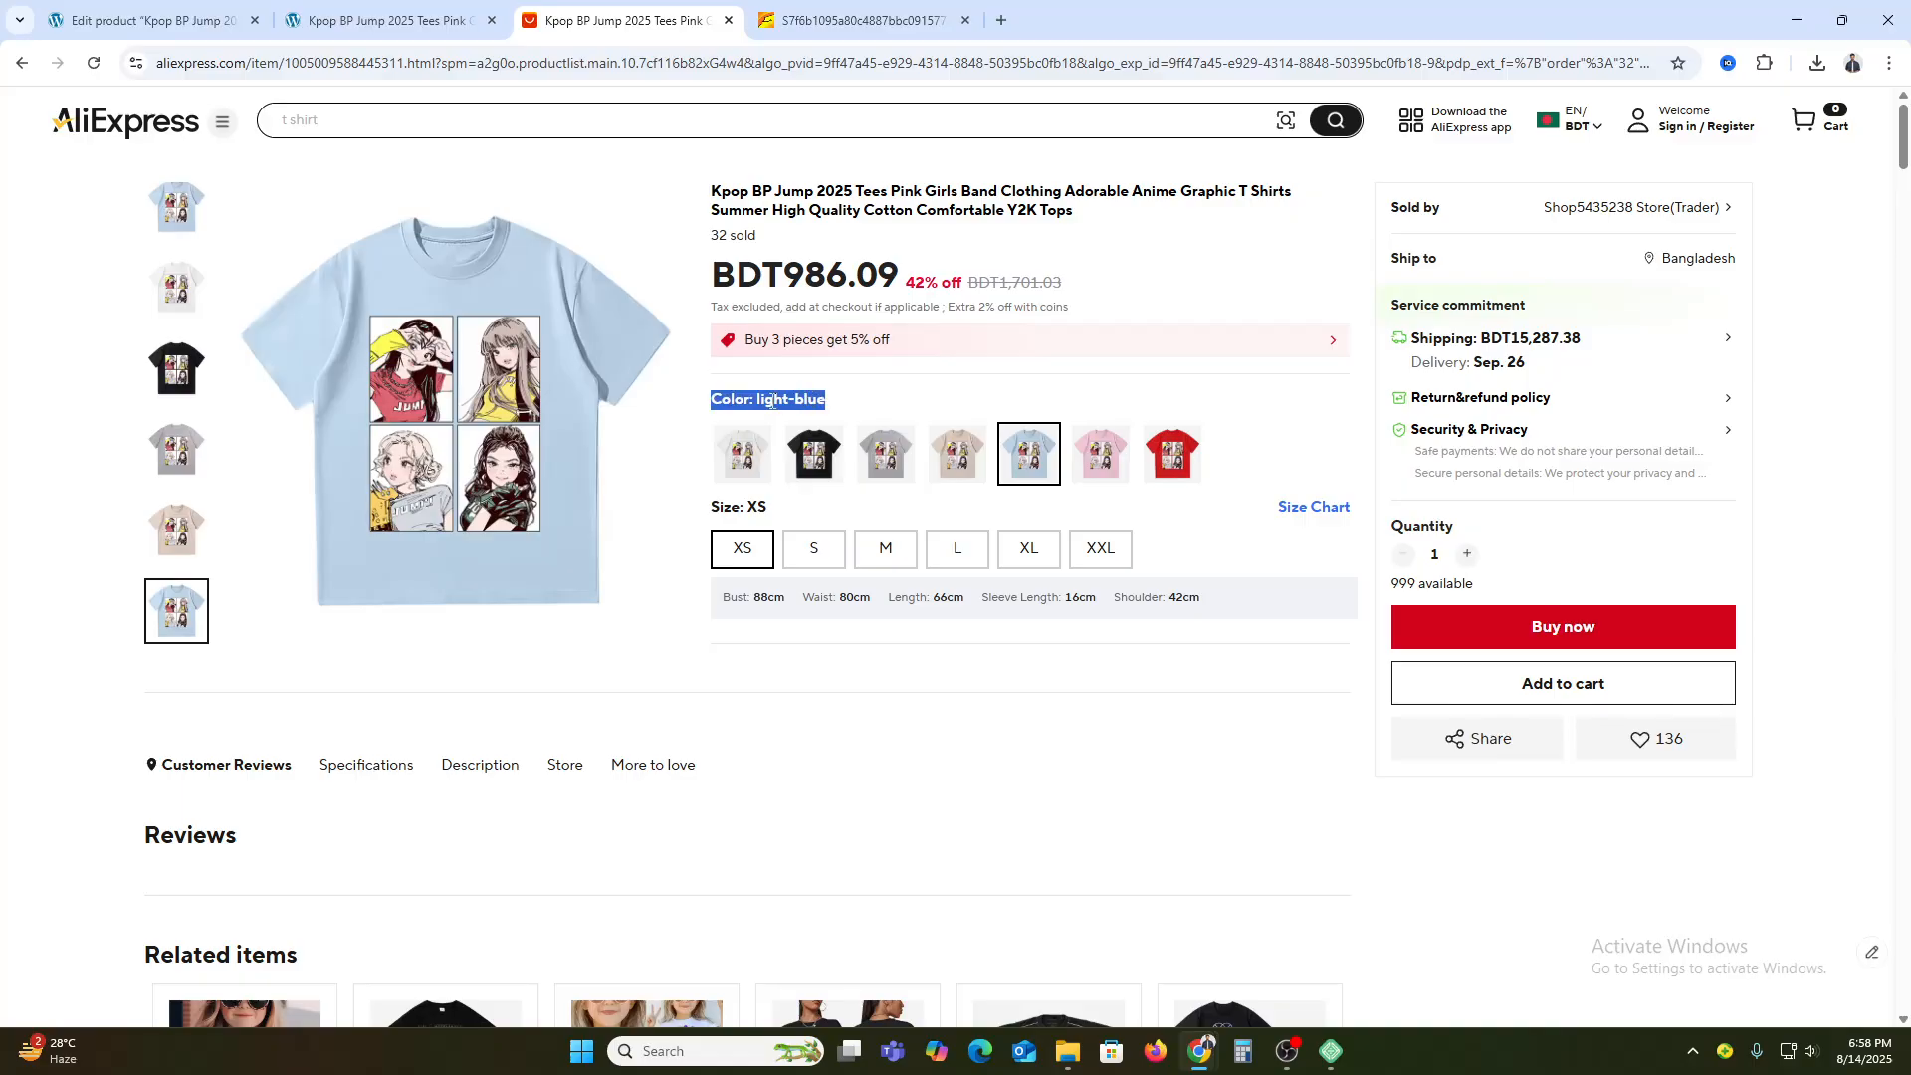
left_click(760, 399)
left_click_drag(754, 399, 851, 404)
left_click(151, 7)
key("ctrl+v")
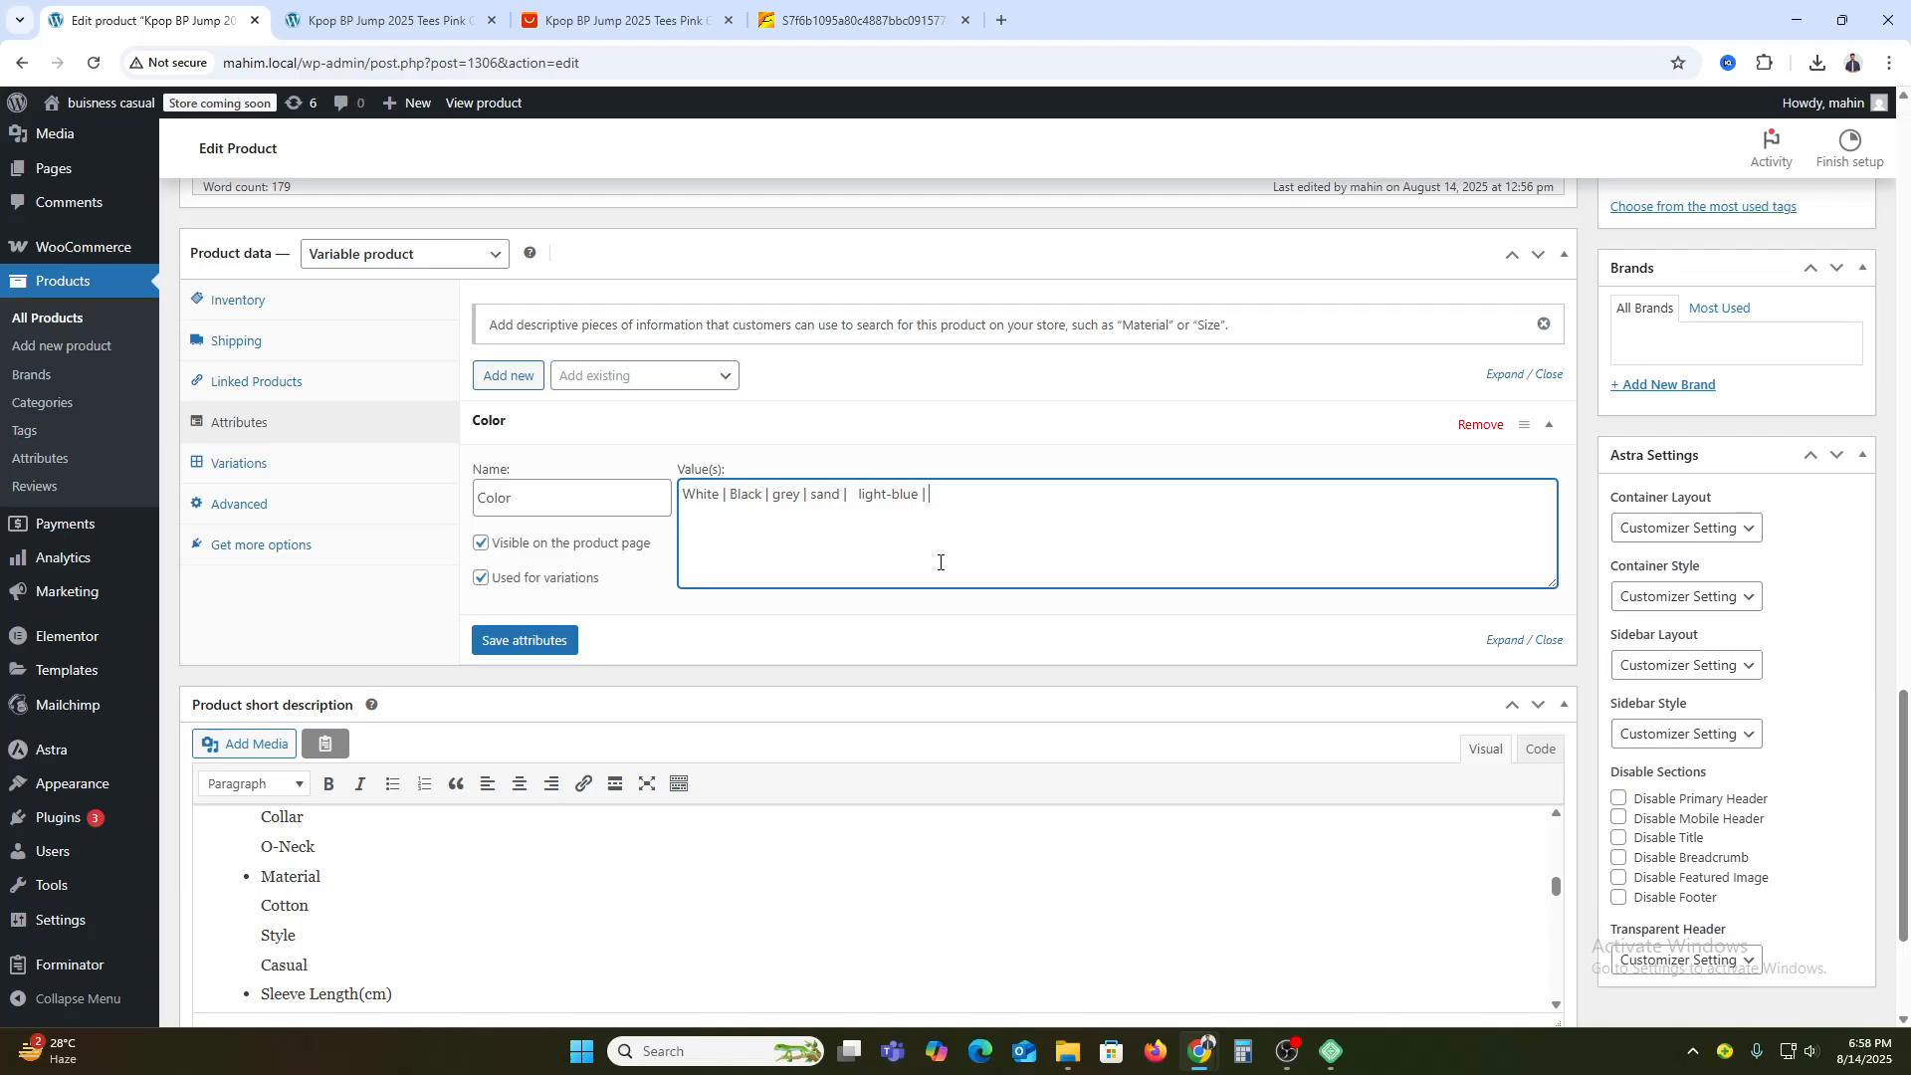
- Copy the pink option's name from the AliExpress listing into the Color attribute's values
left_click(627, 20)
left_click(1100, 454)
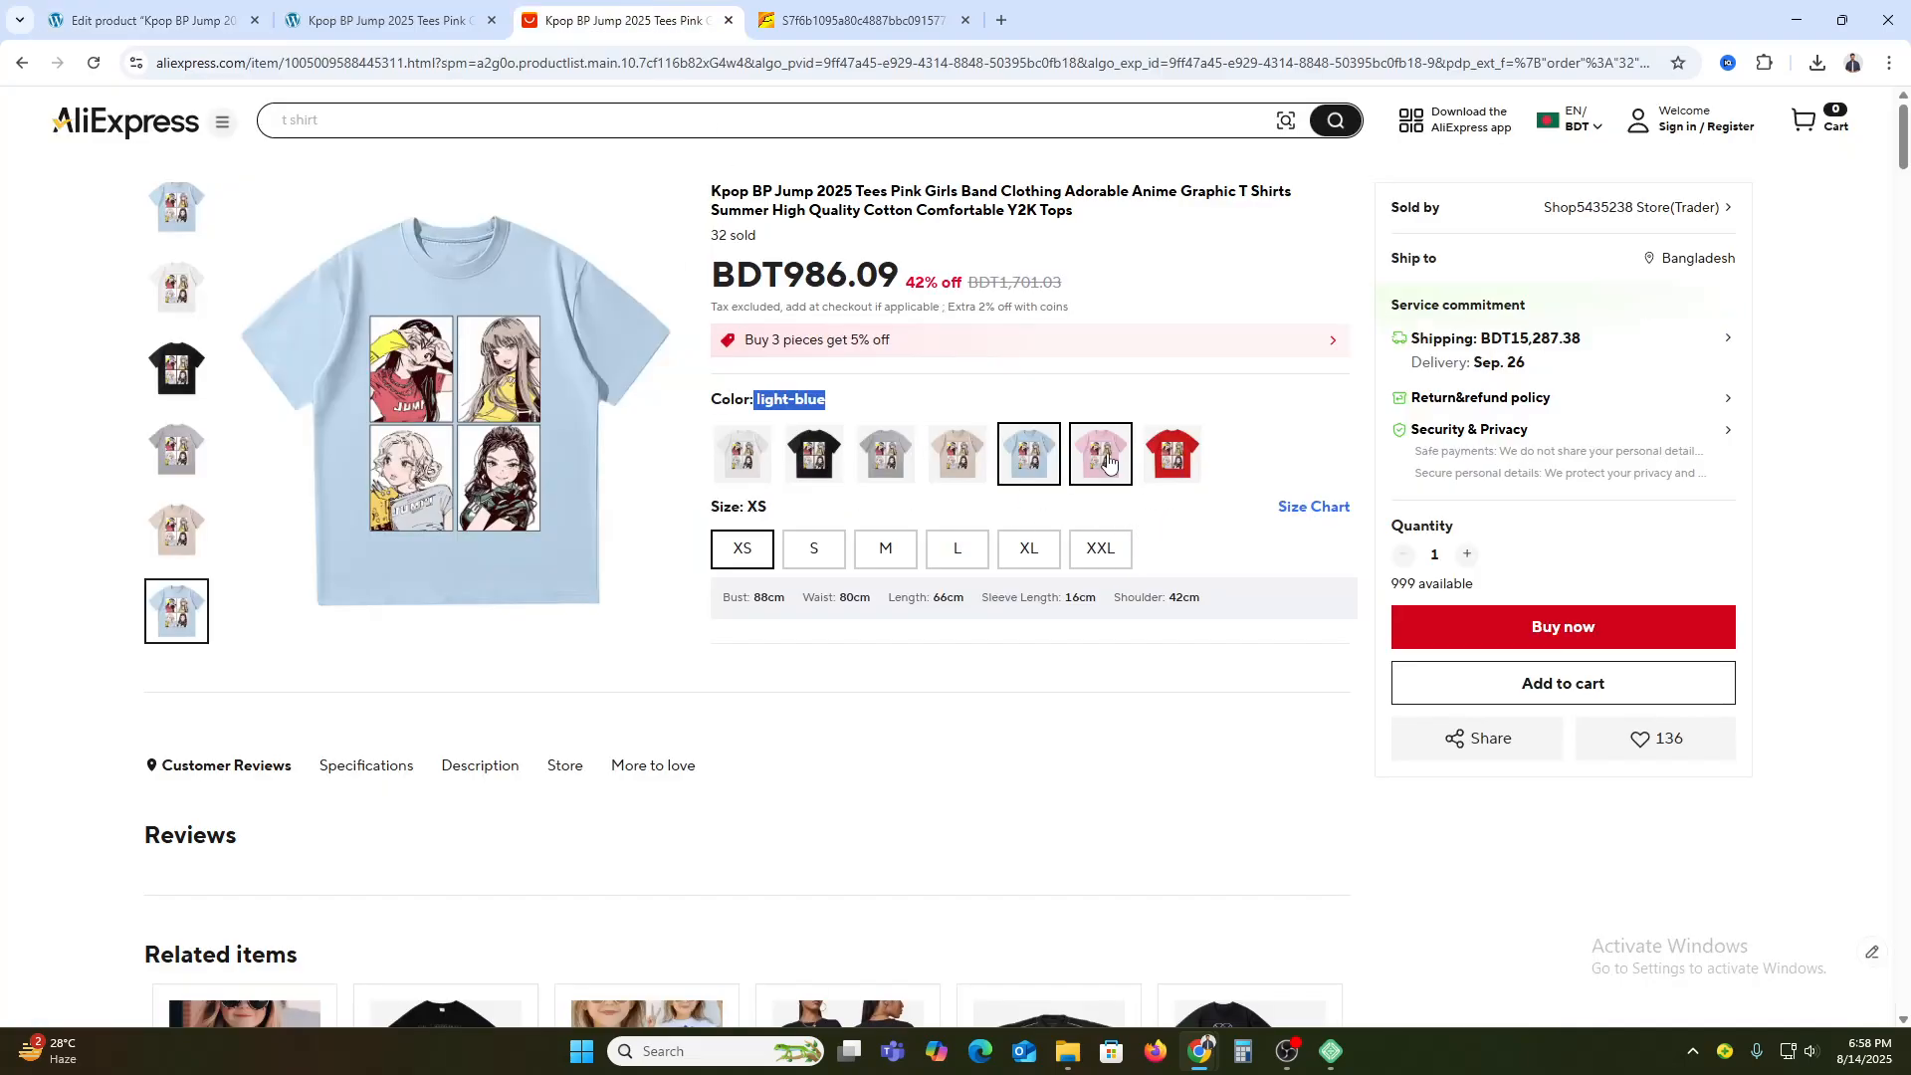
double_click(771, 403)
key("ctrl+c")
left_click(149, 20)
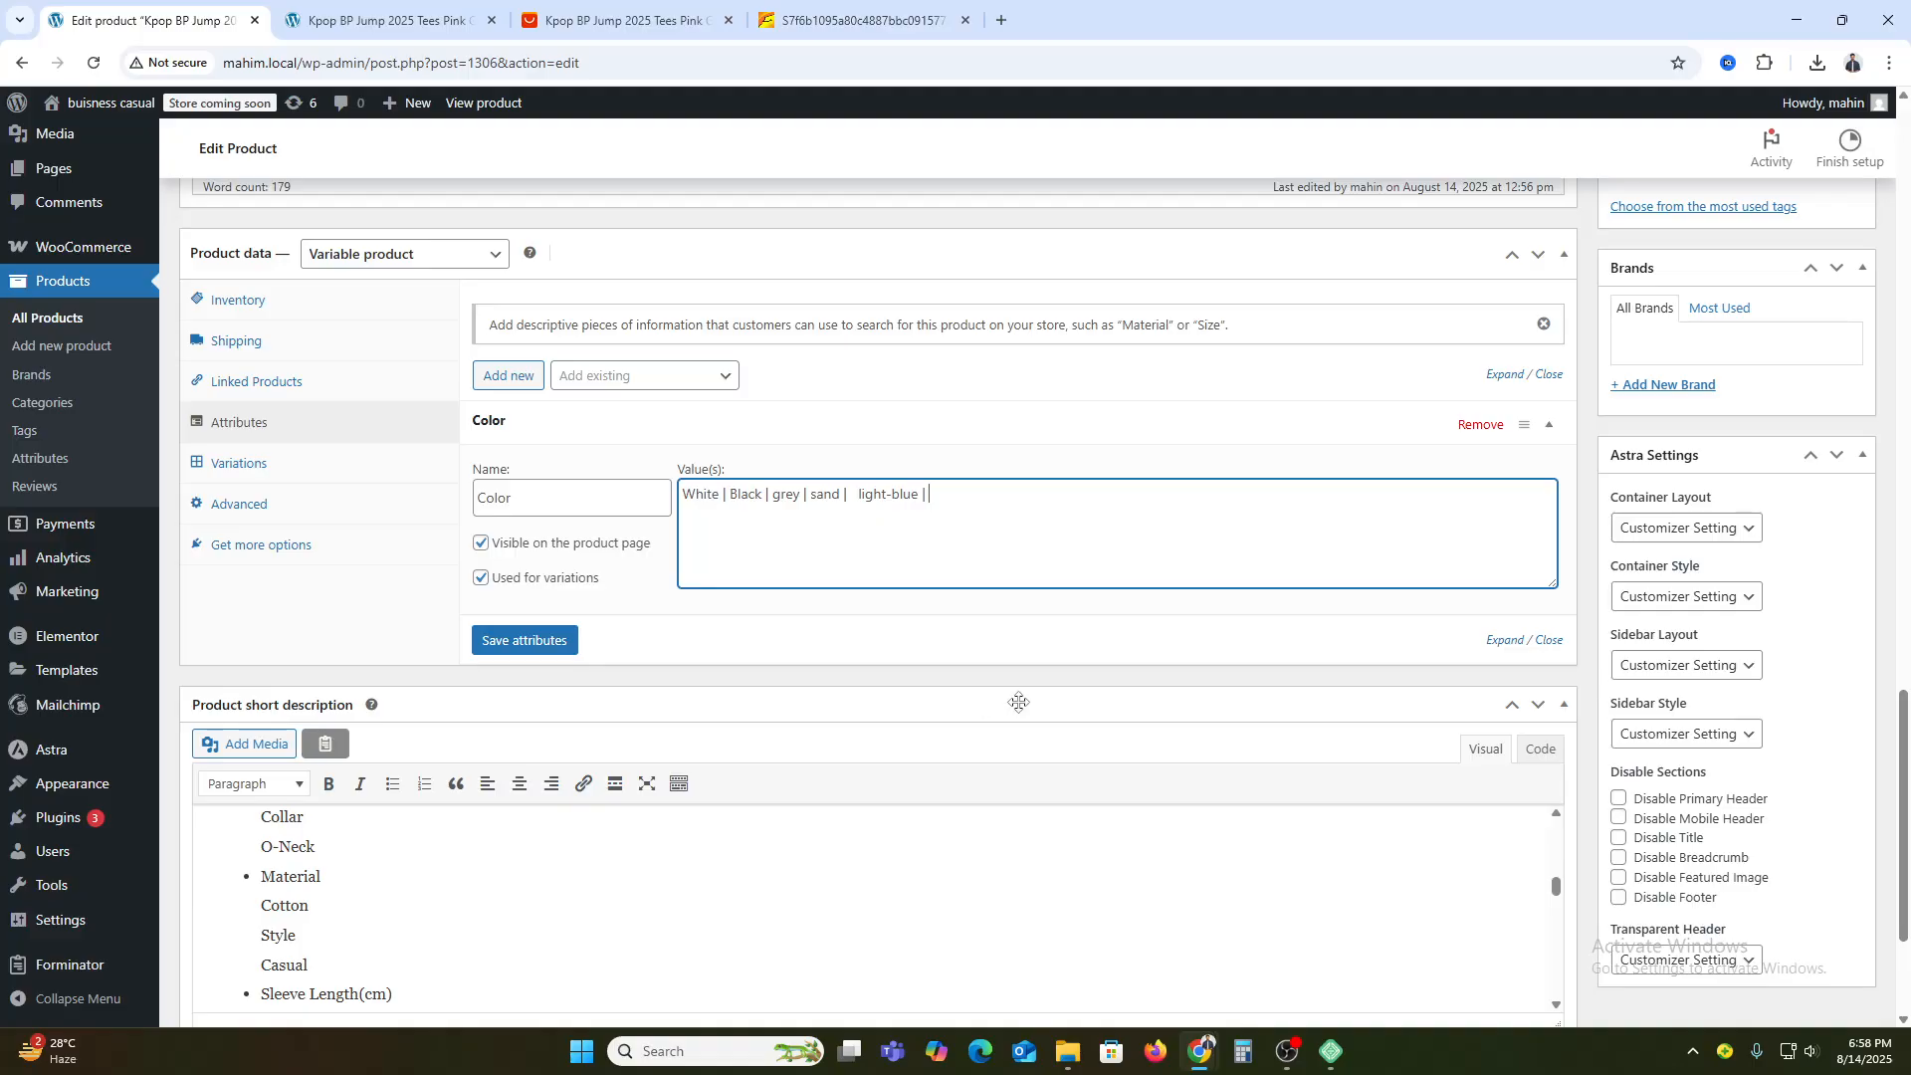
key("ctrl+v")
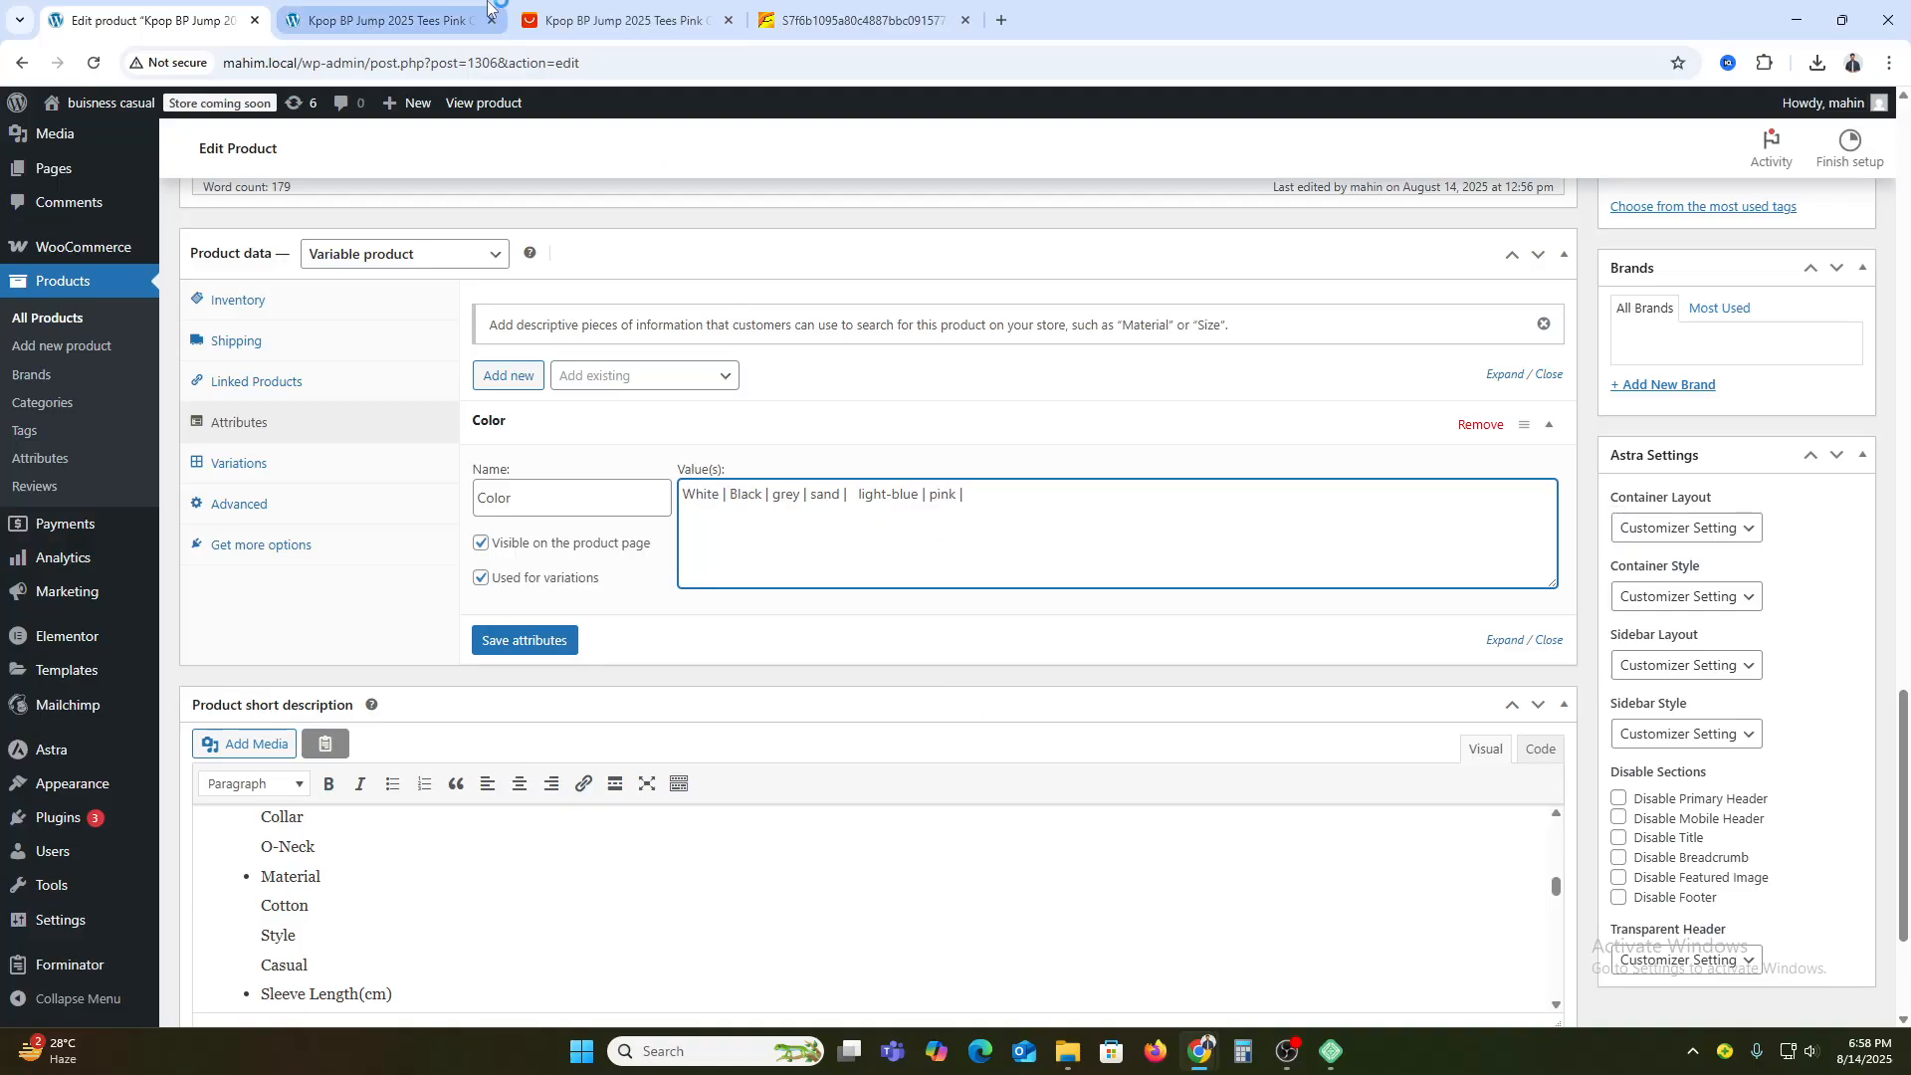
- Add red from the AliExpress listing as the last Color value and save the attributes
left_click(627, 20)
left_click(1151, 454)
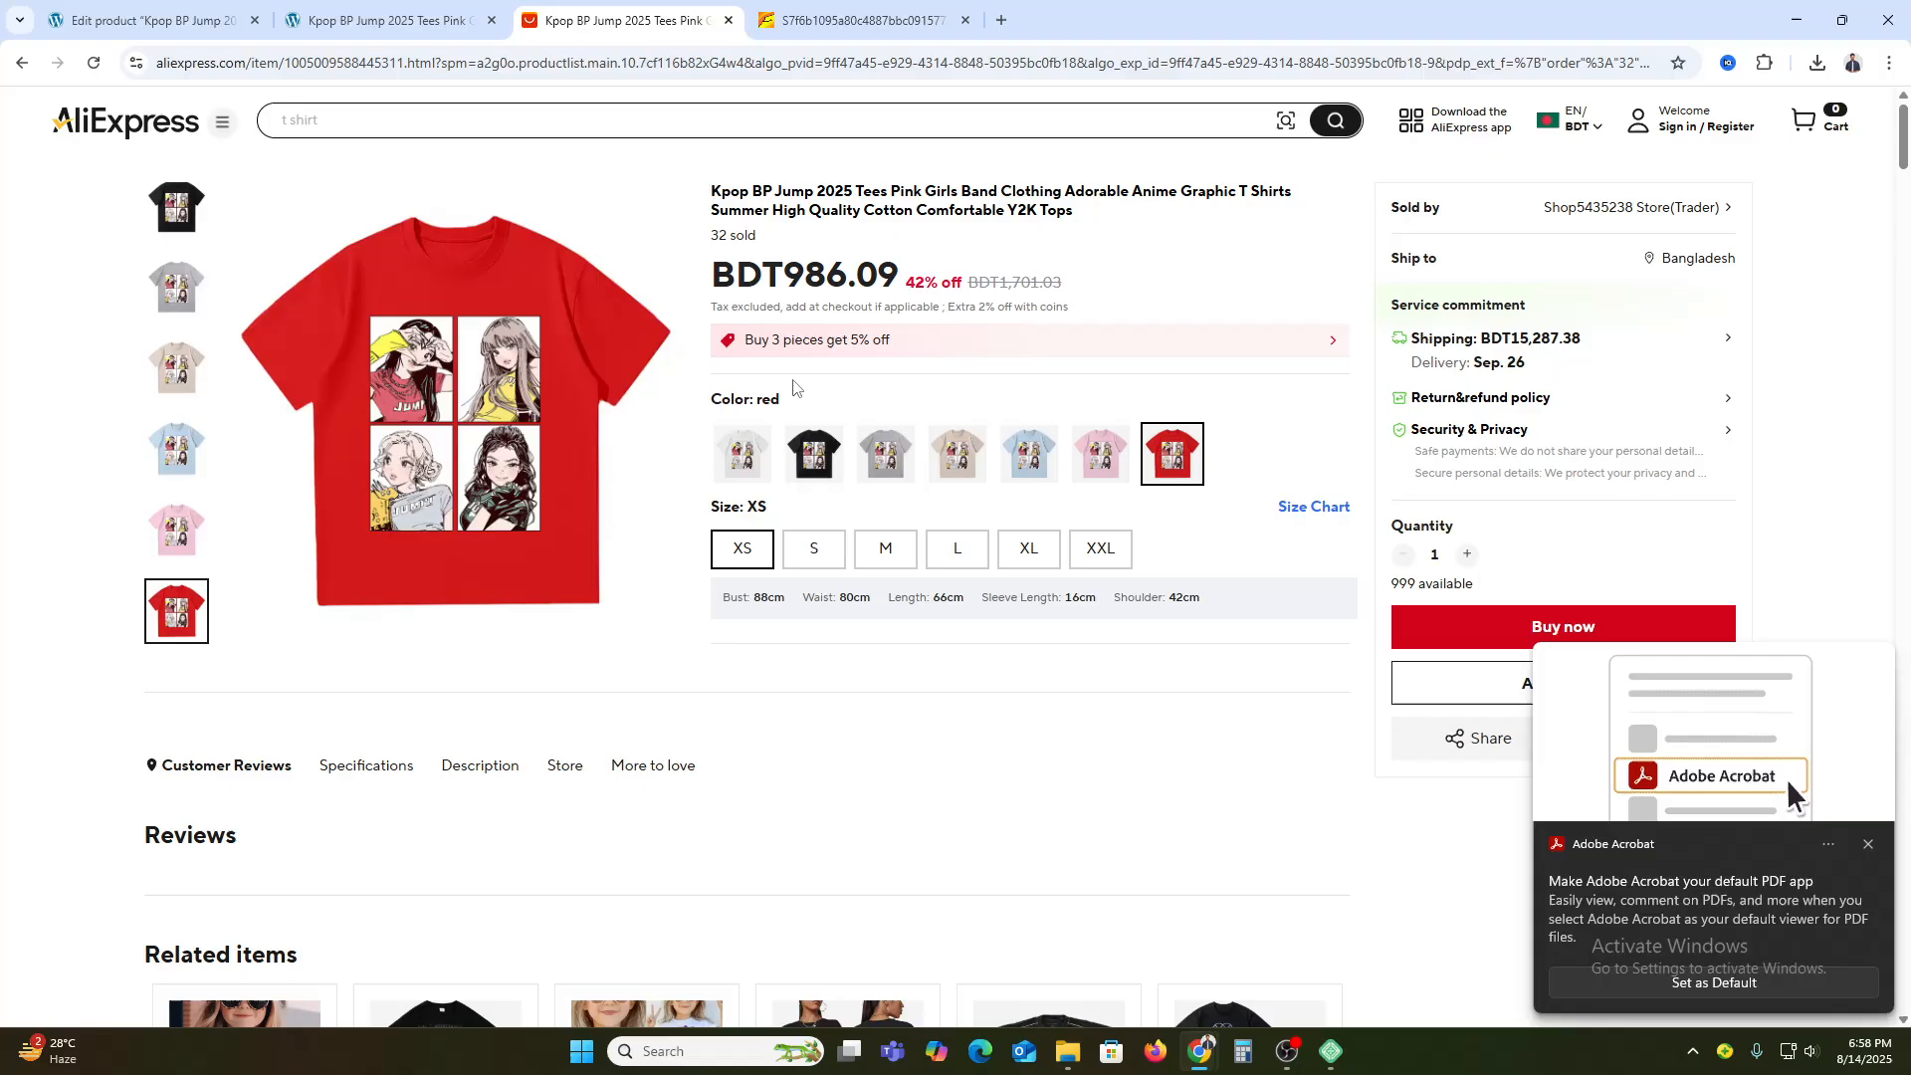
double_click(767, 399)
key("ctrl+c")
left_click(180, 7)
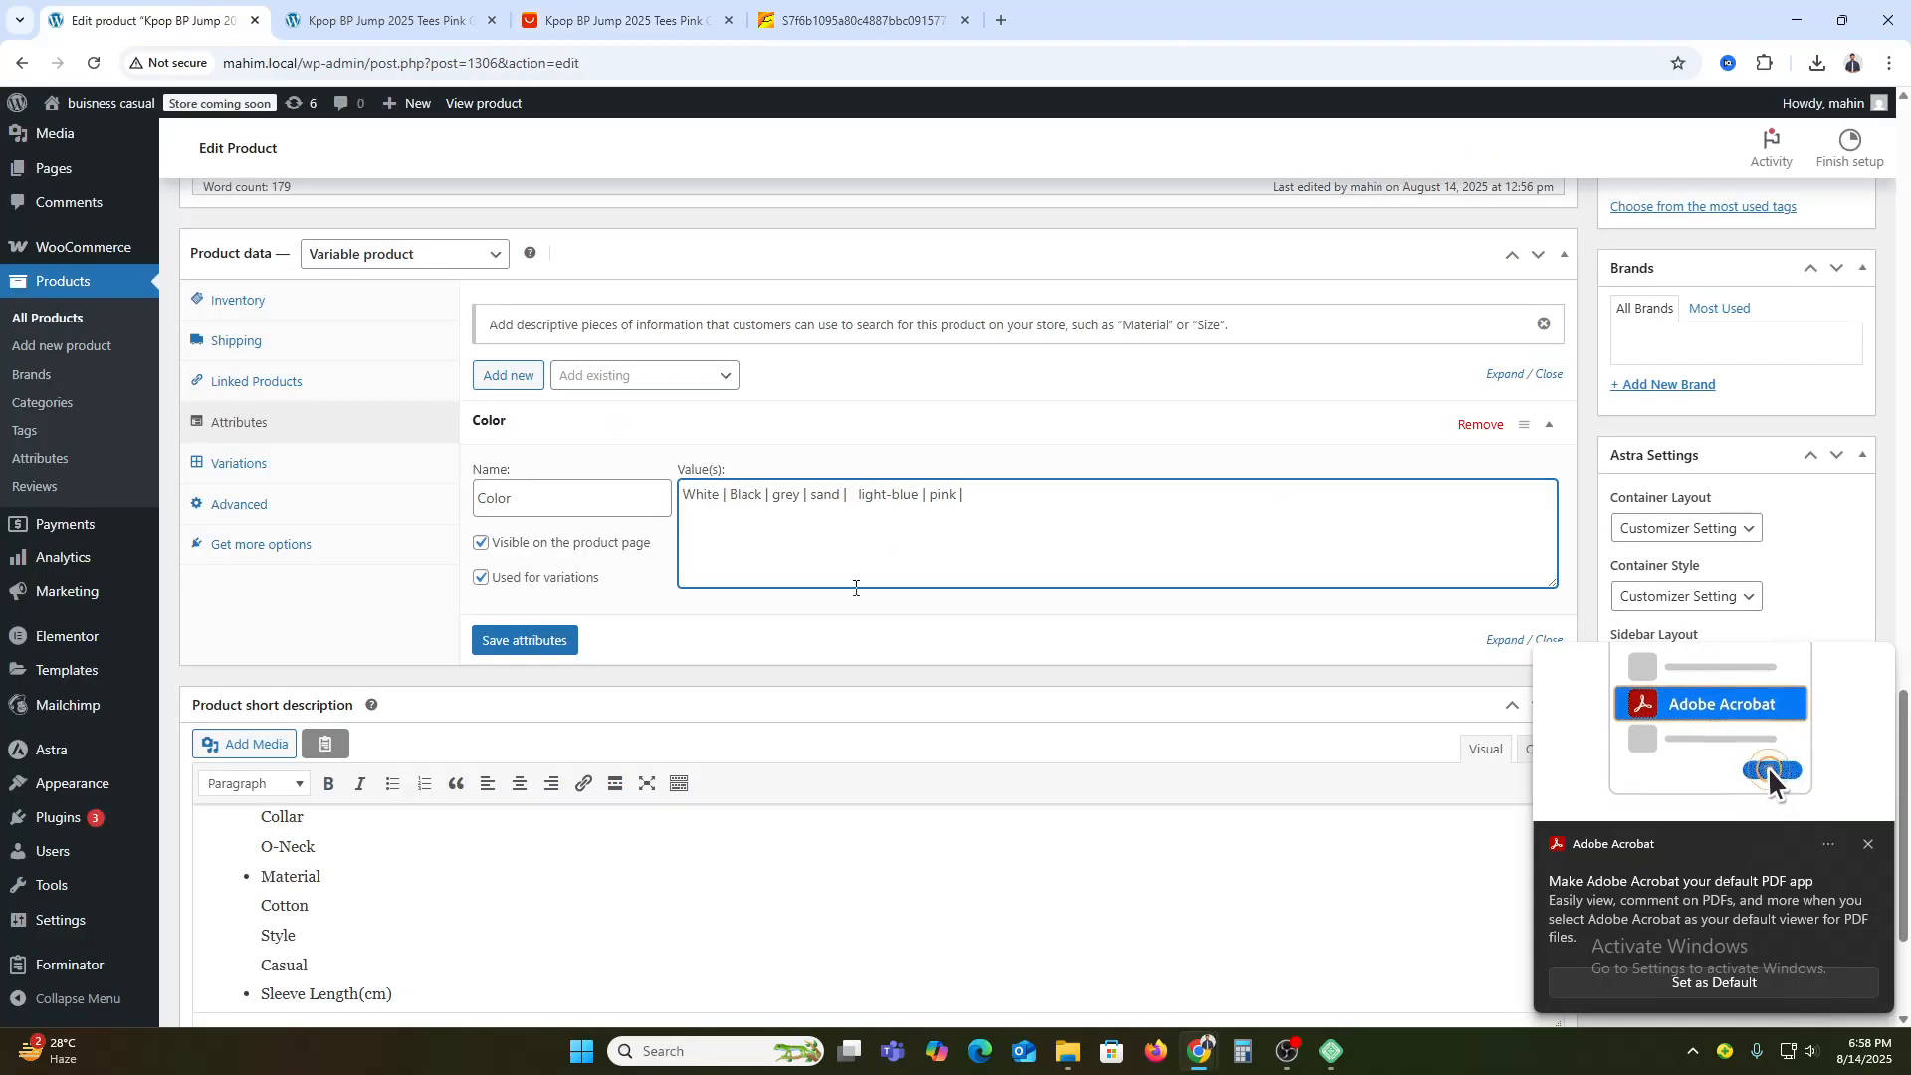
key("ctrl+v")
left_click(532, 642)
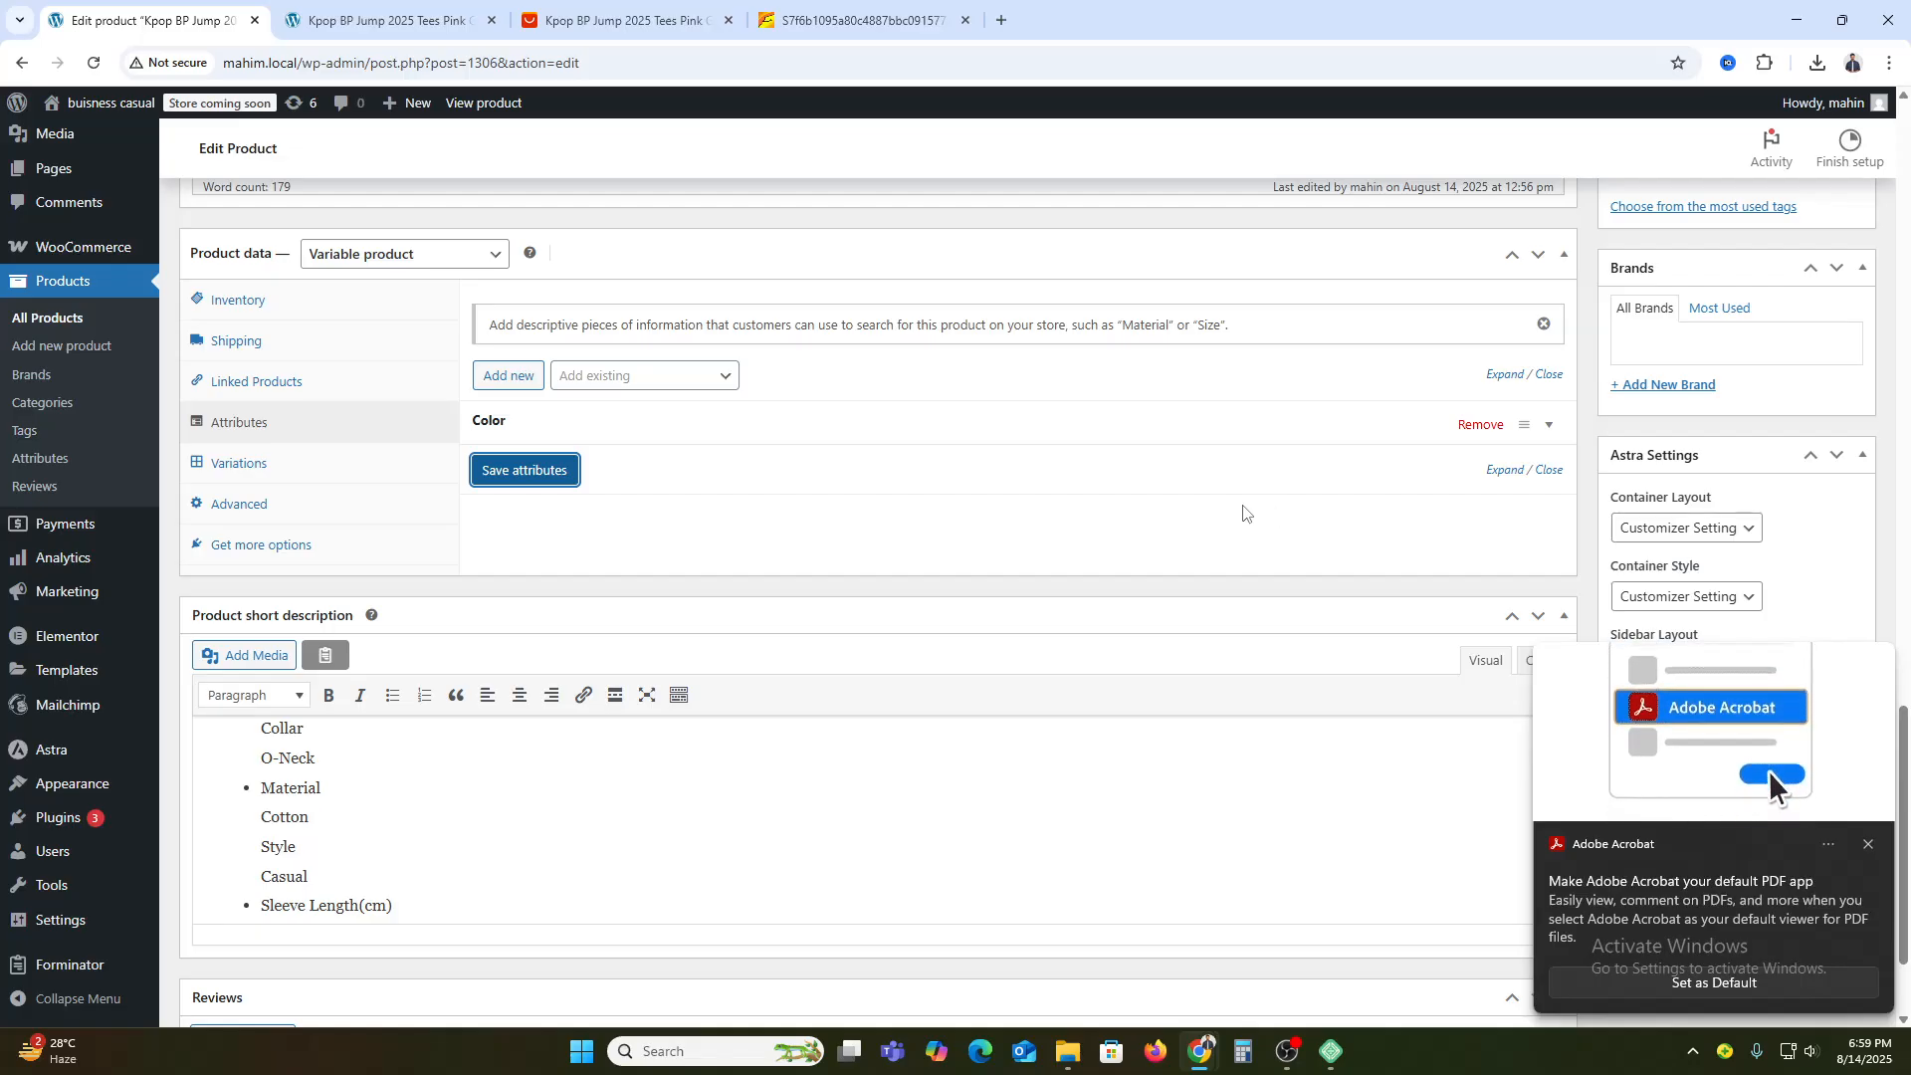
- Generate all product variations from the Color attribute and check the color choices offered for the red variation
left_click(244, 471)
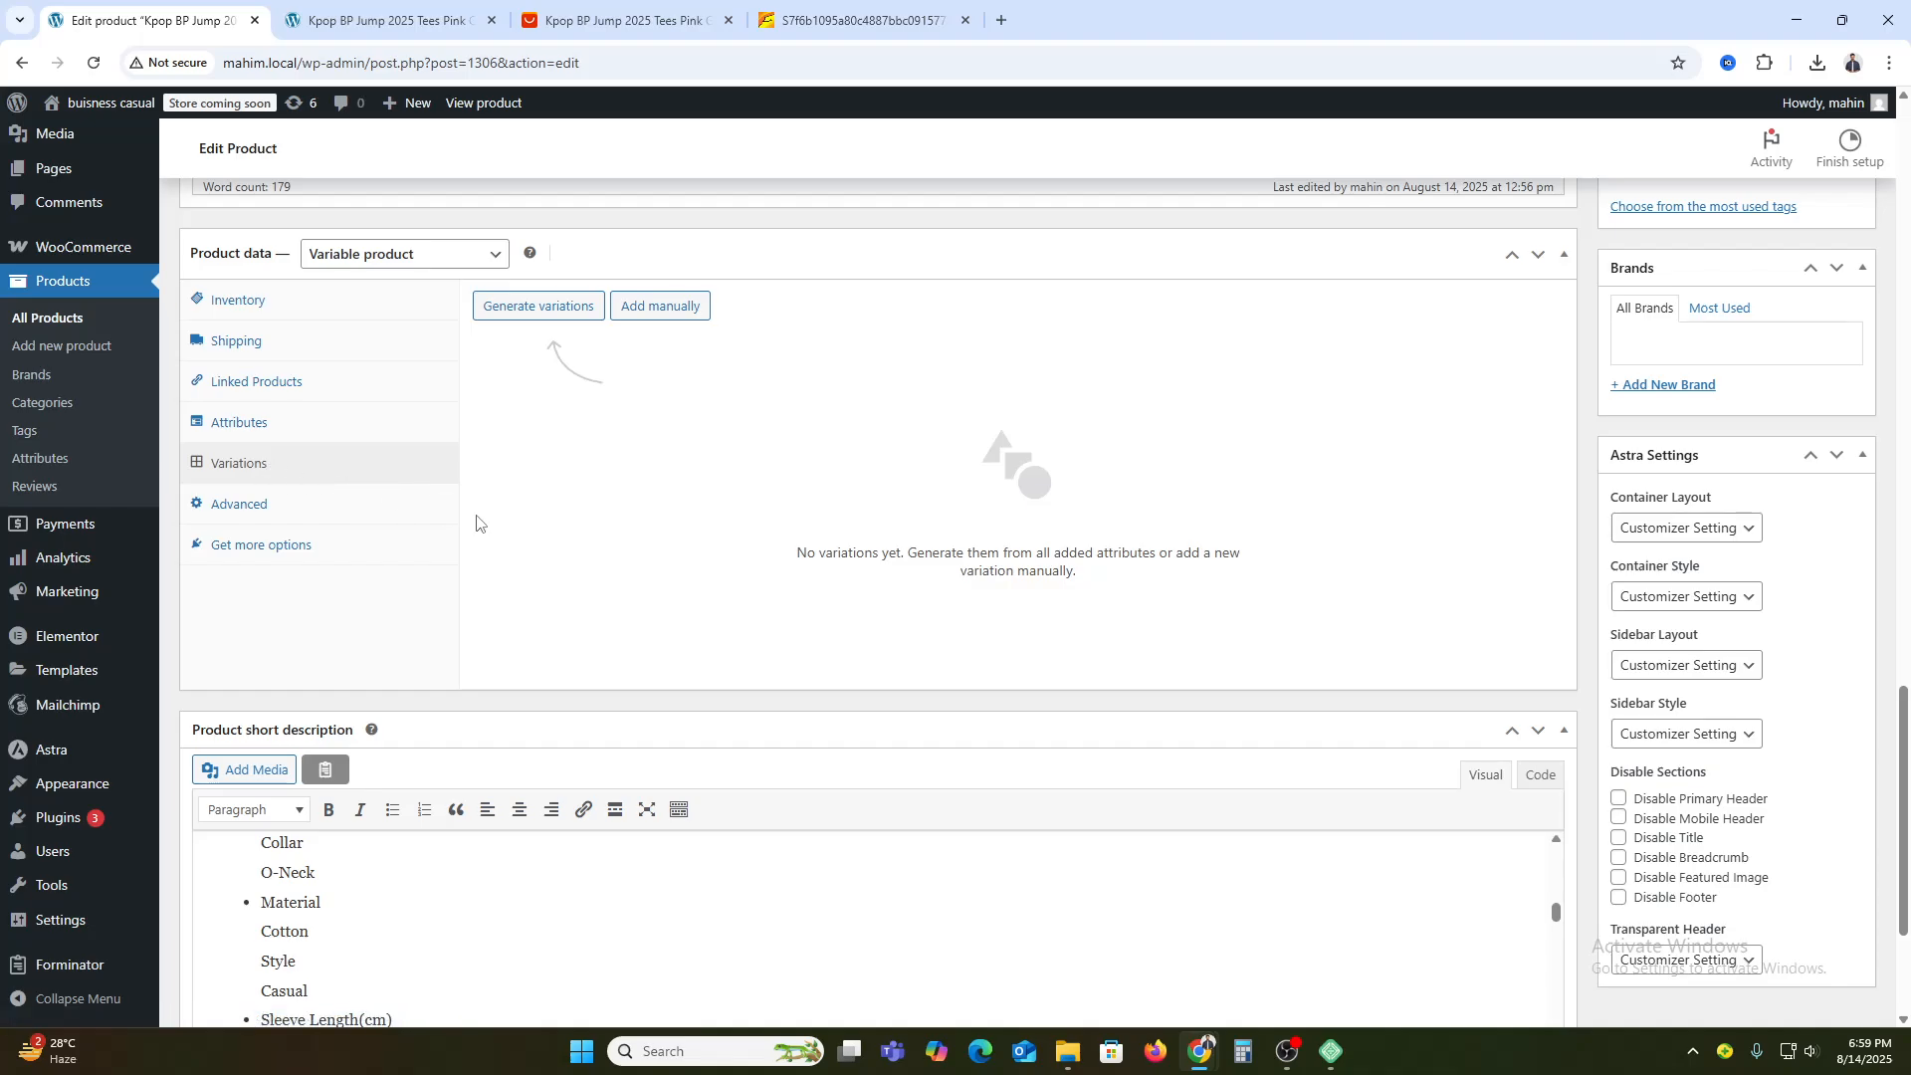
left_click(547, 316)
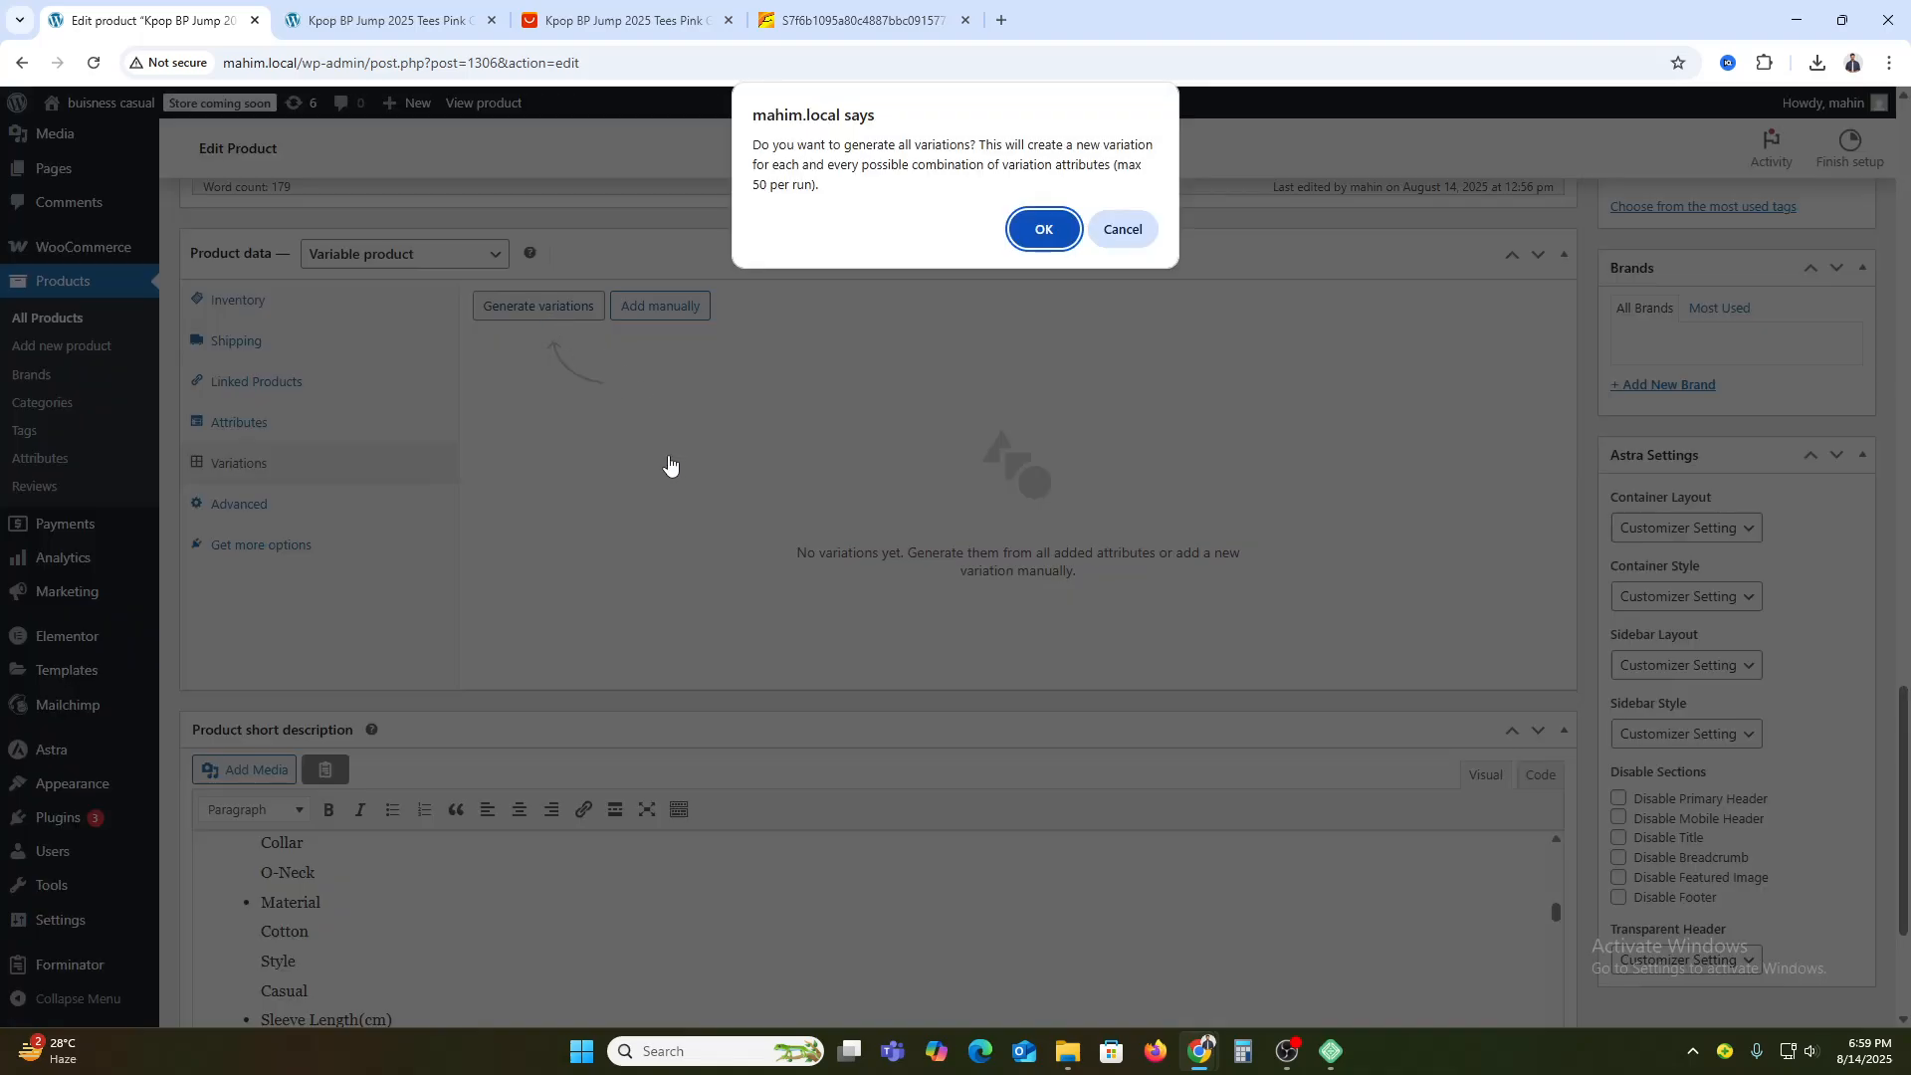
left_click(1040, 228)
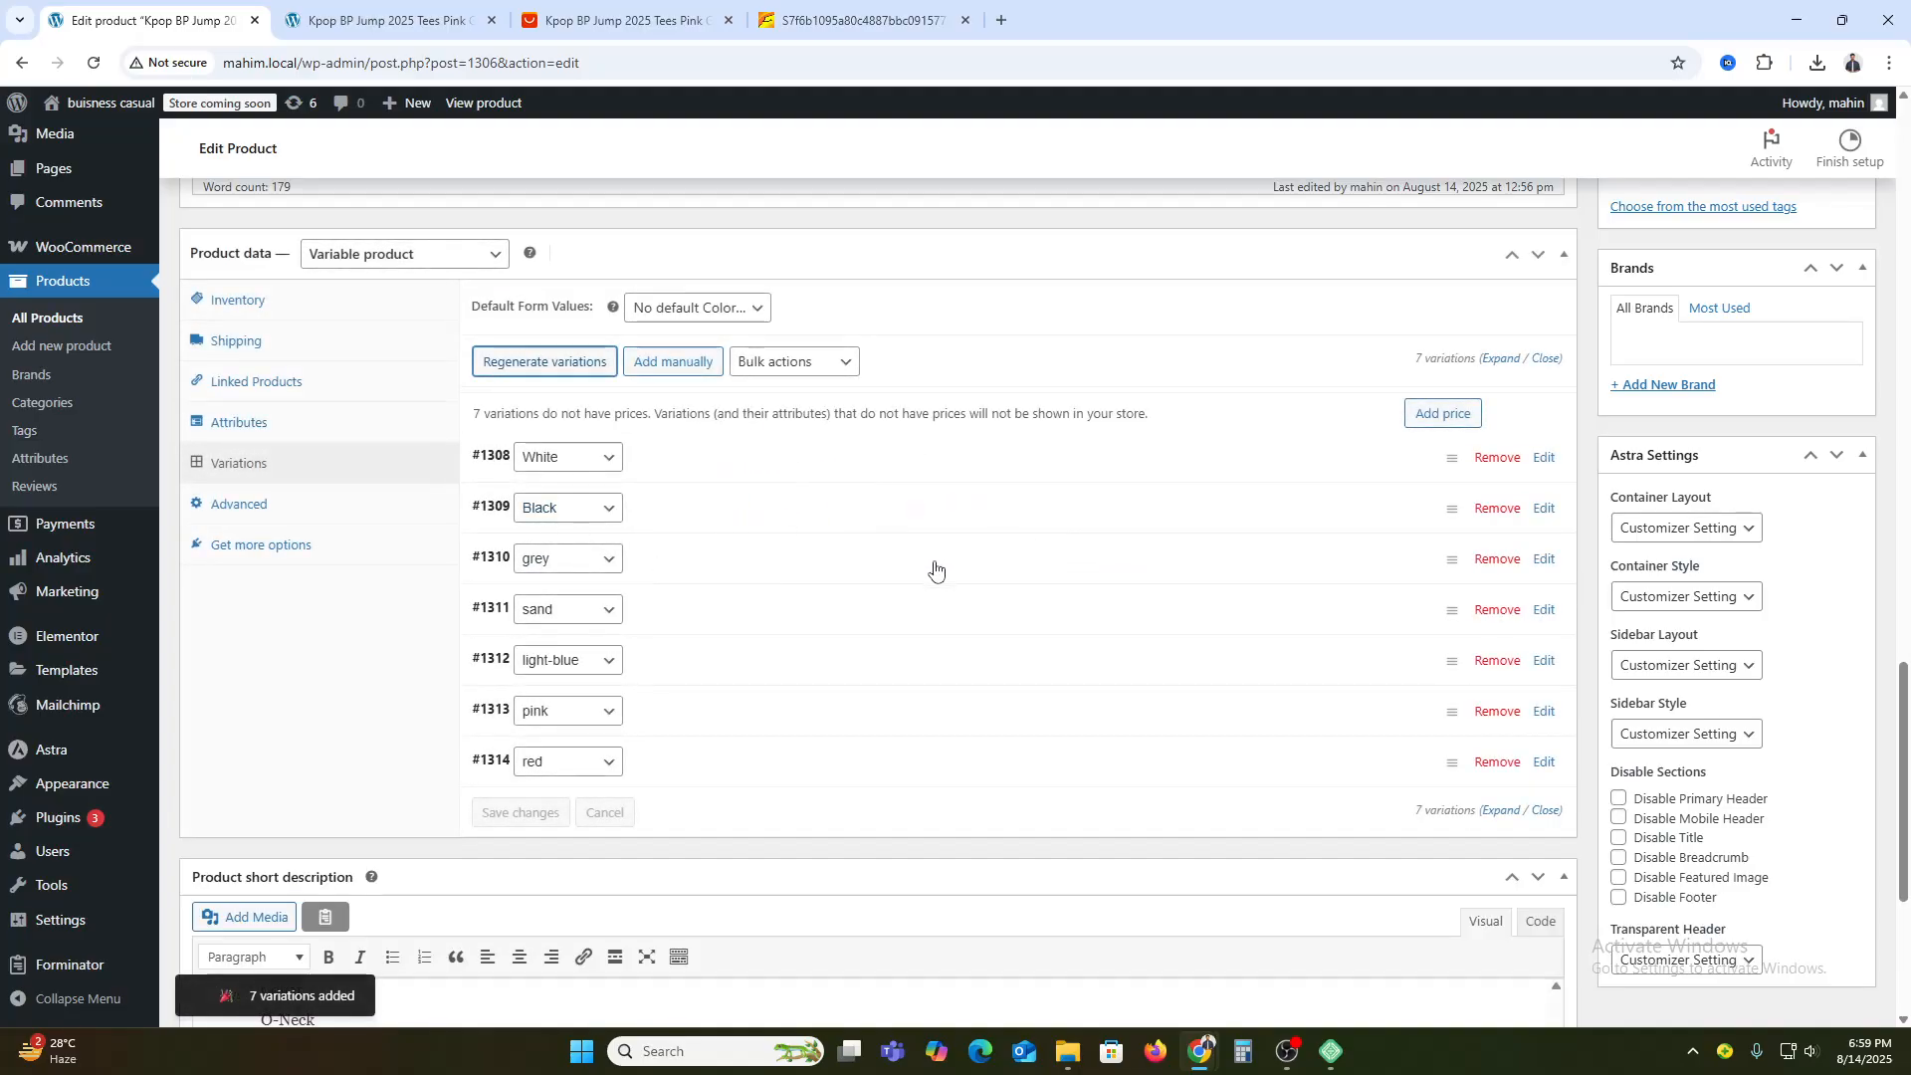
scroll(935, 569, "down", 2)
left_click(580, 565)
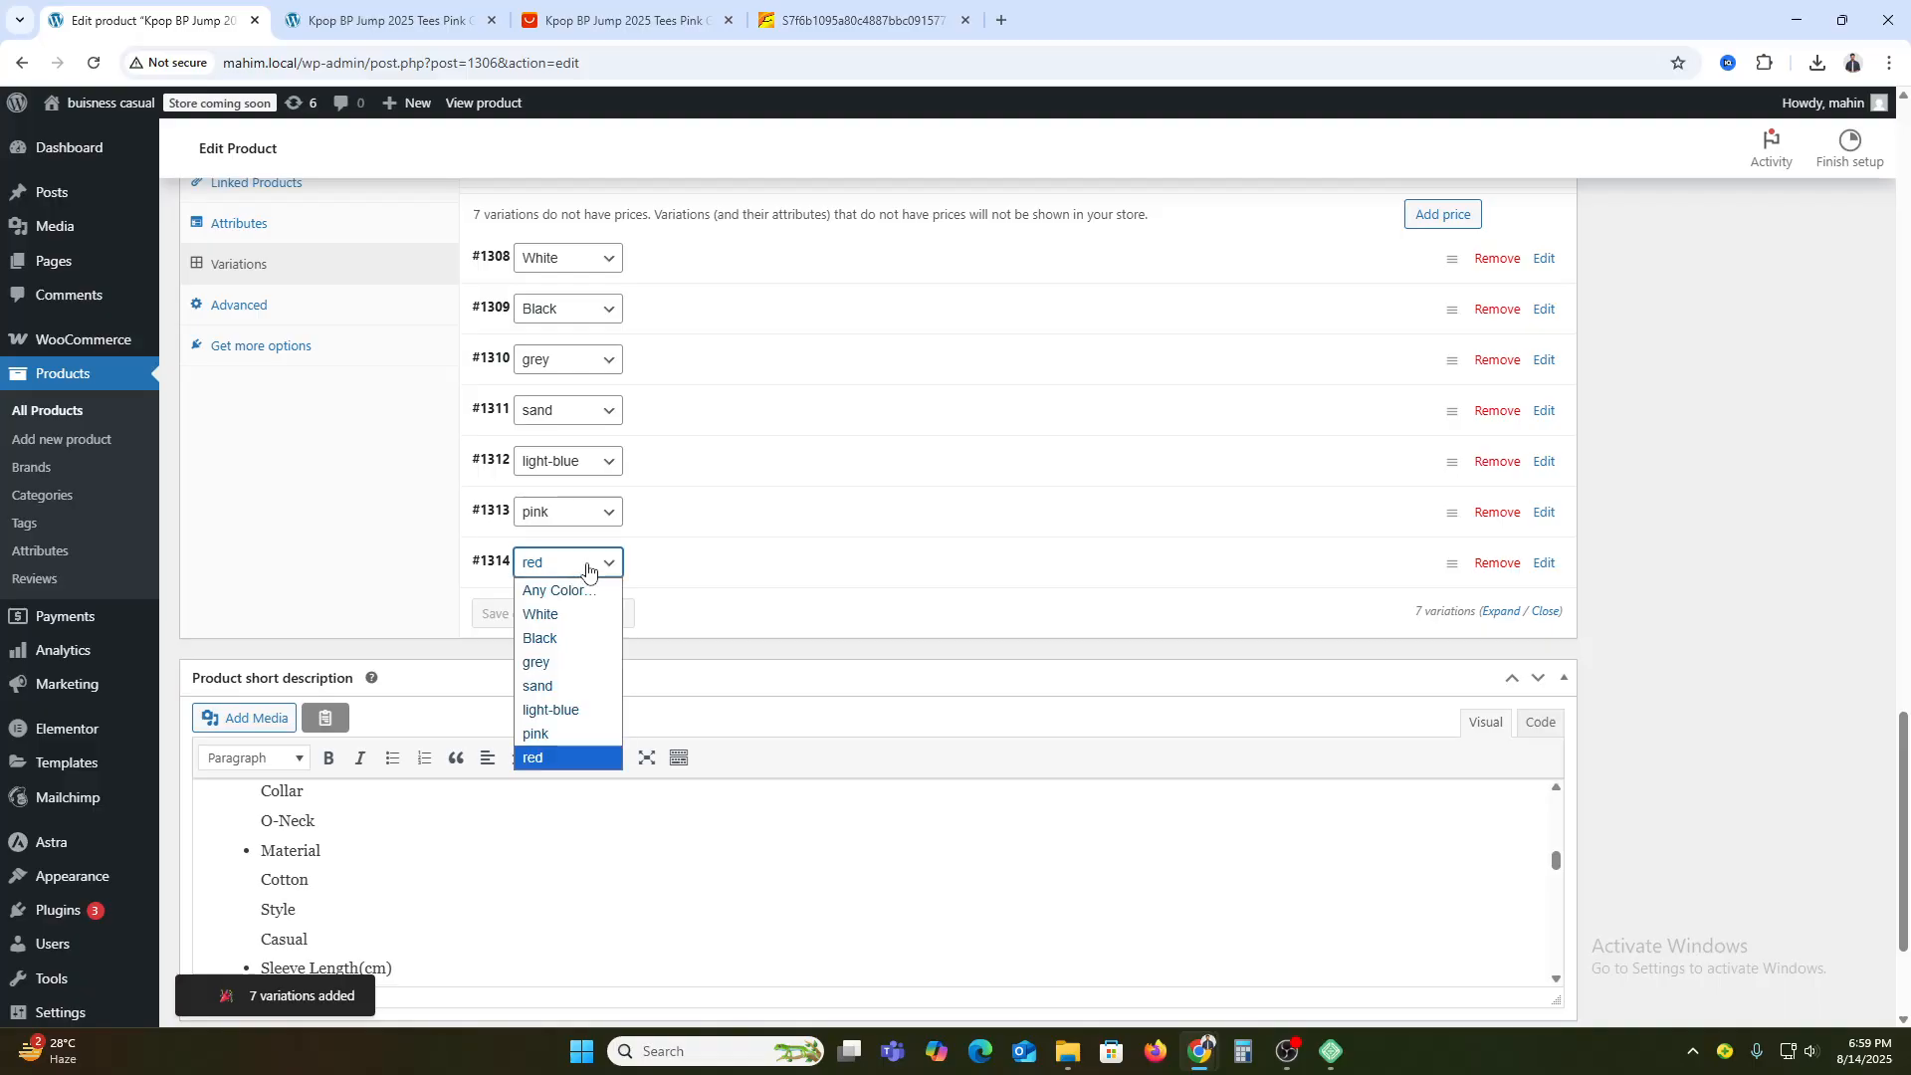
left_click(584, 557)
scroll(951, 617, "up", 2)
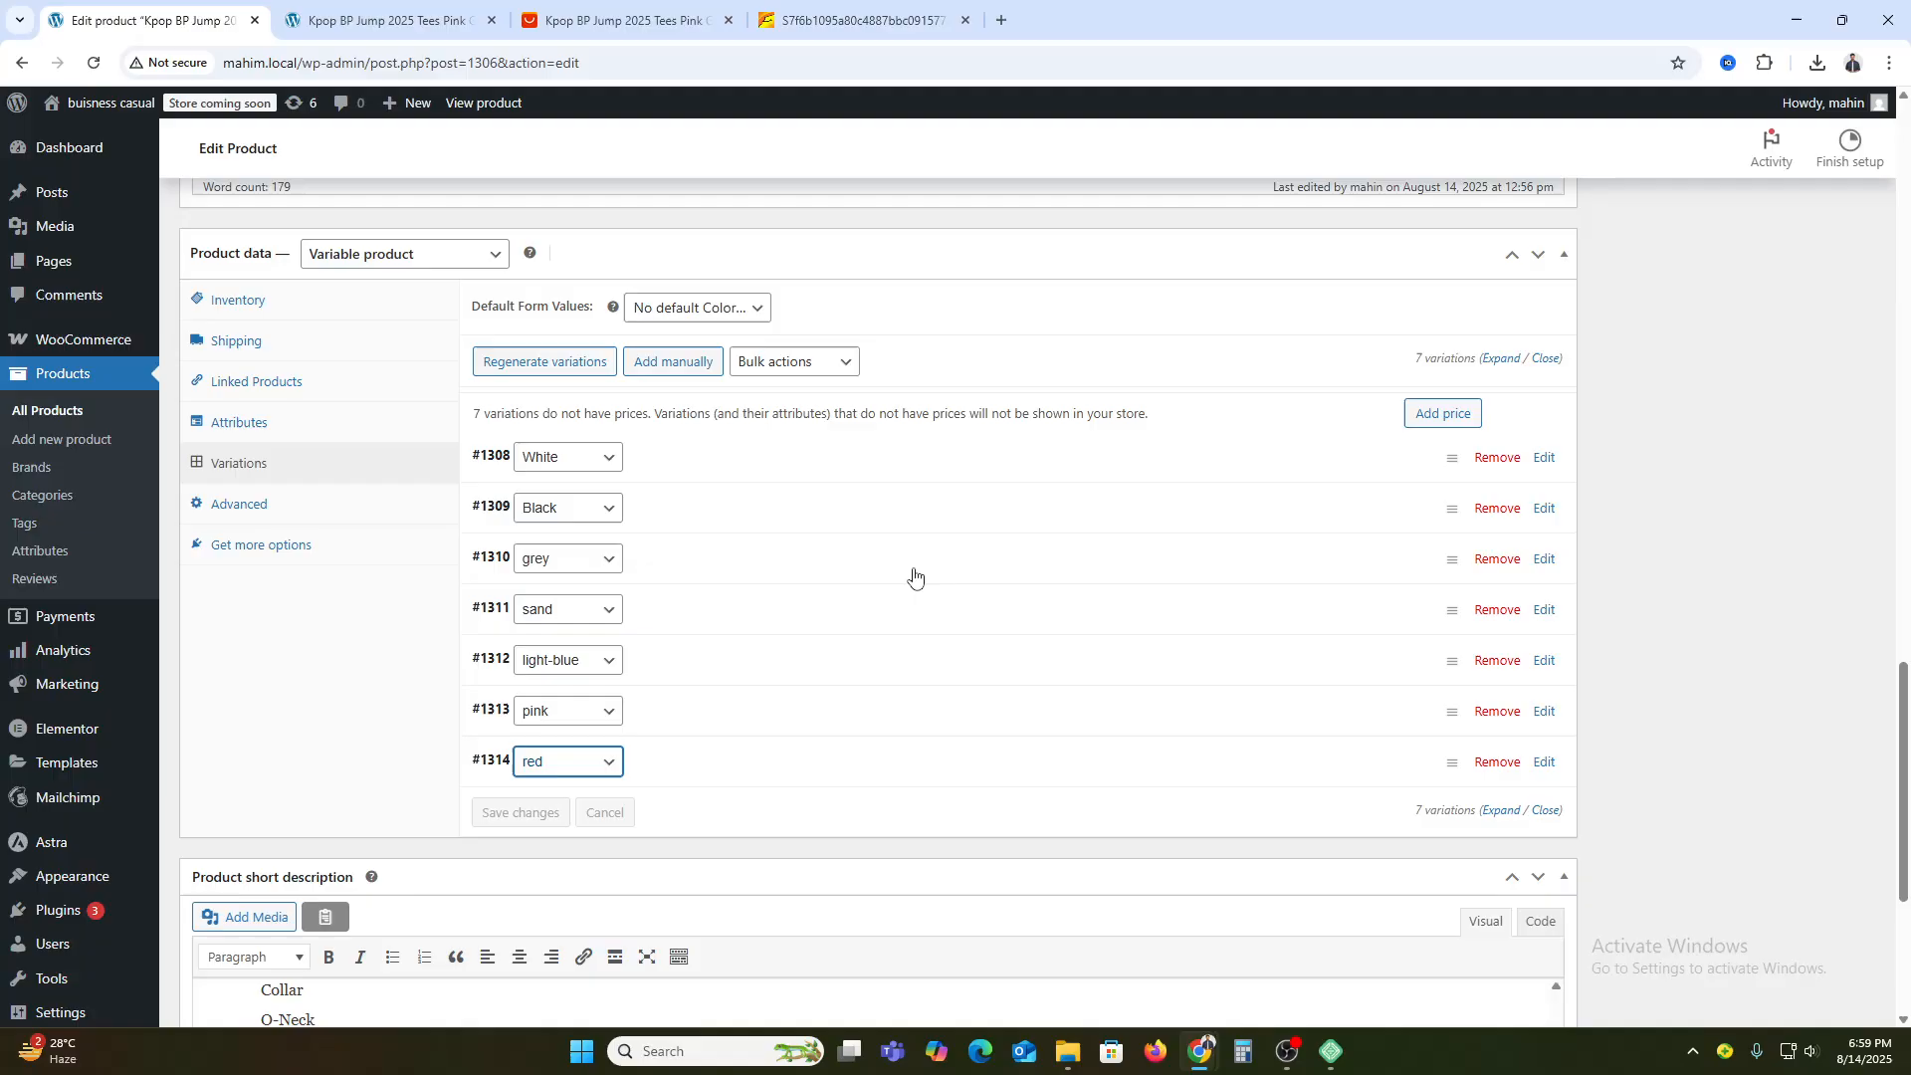
- Open the White variation and examine its image chooser and its price, stock, weight, shipping and description fields
left_click(1544, 457)
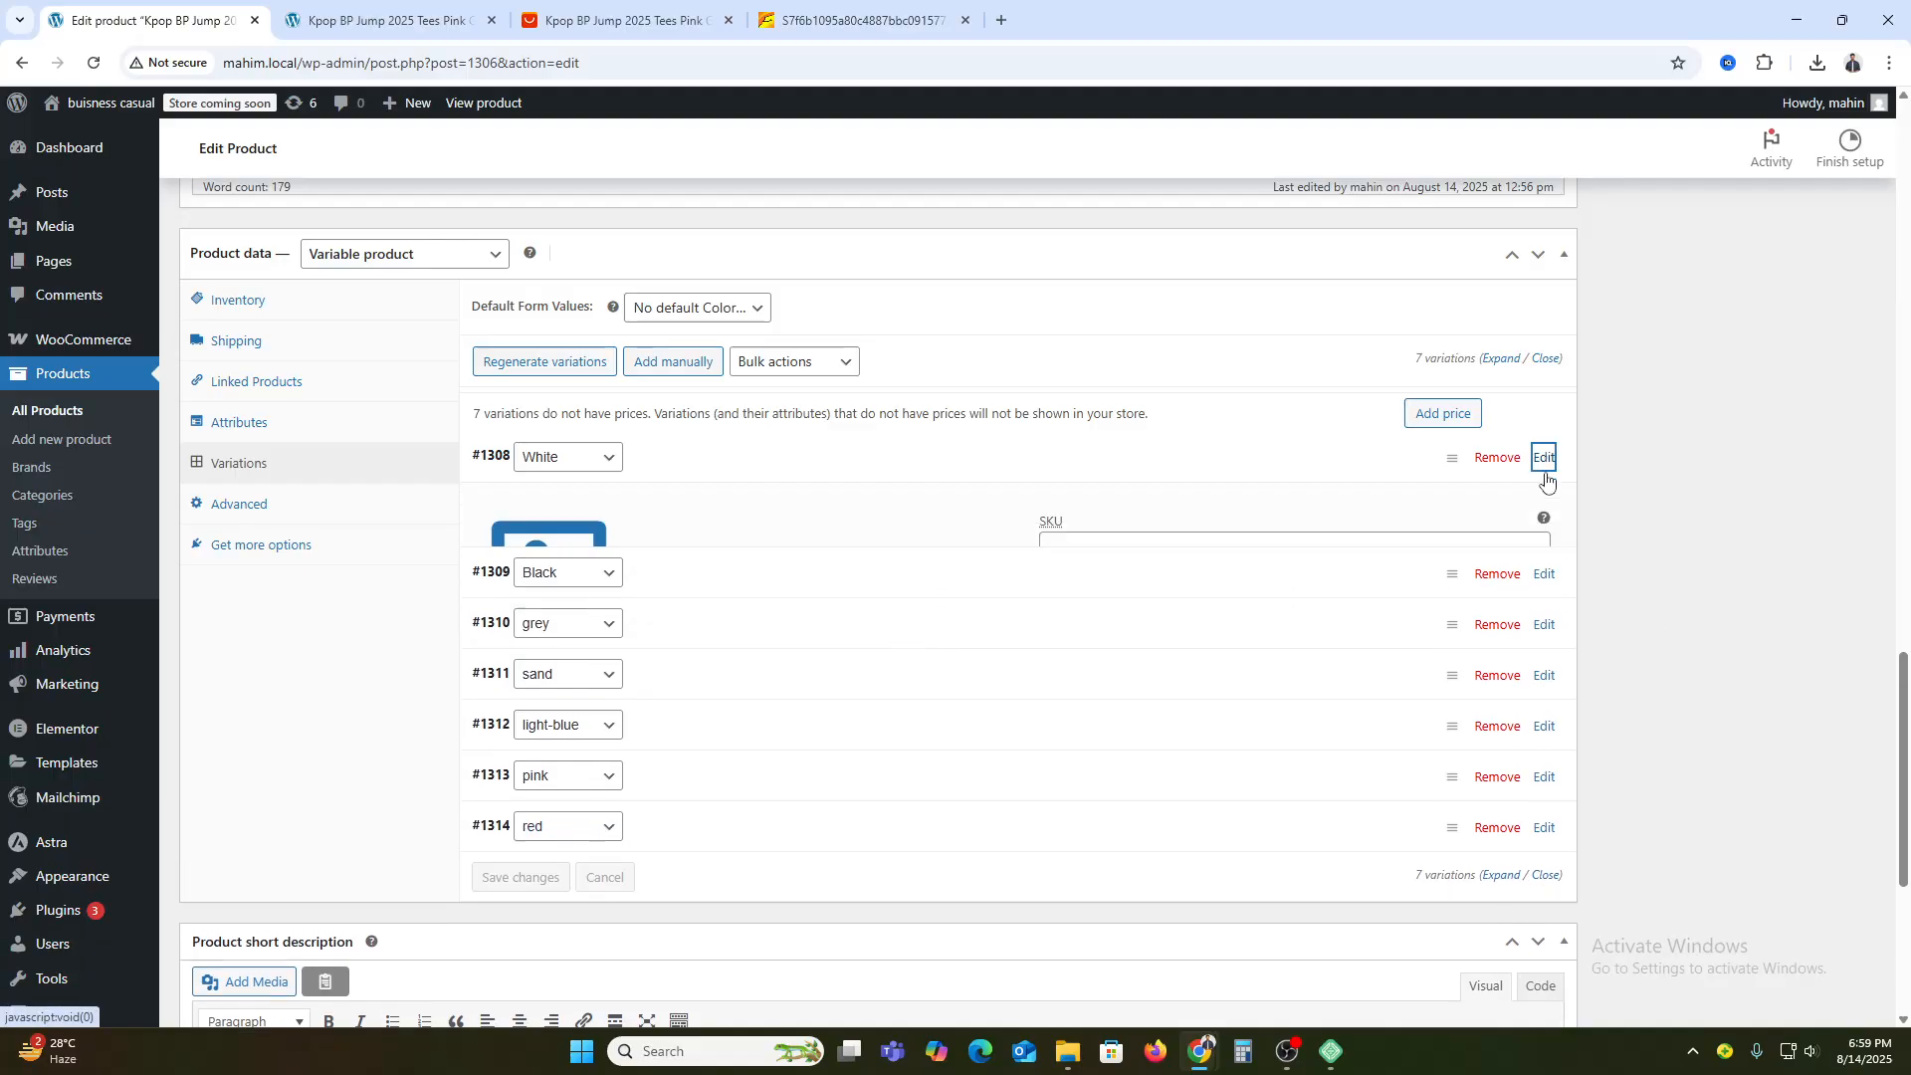
left_click(561, 571)
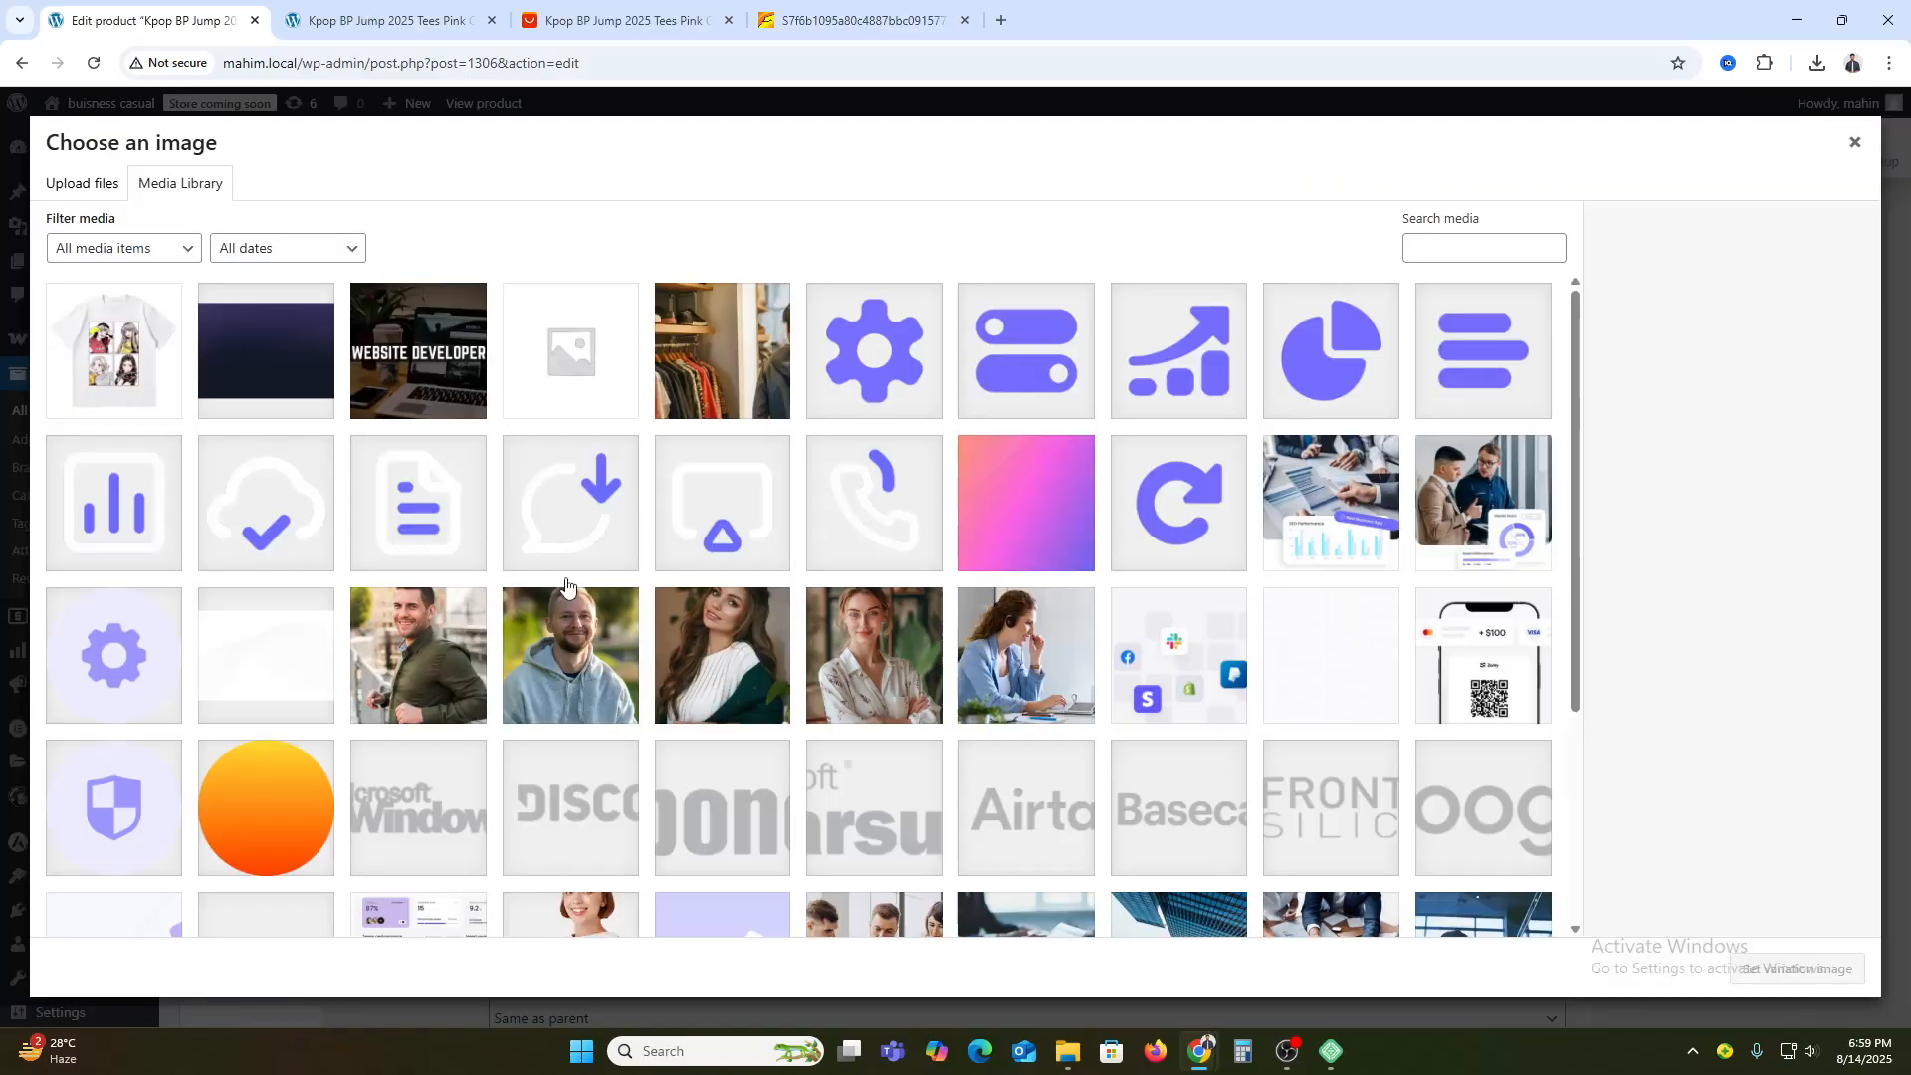
left_click(1847, 157)
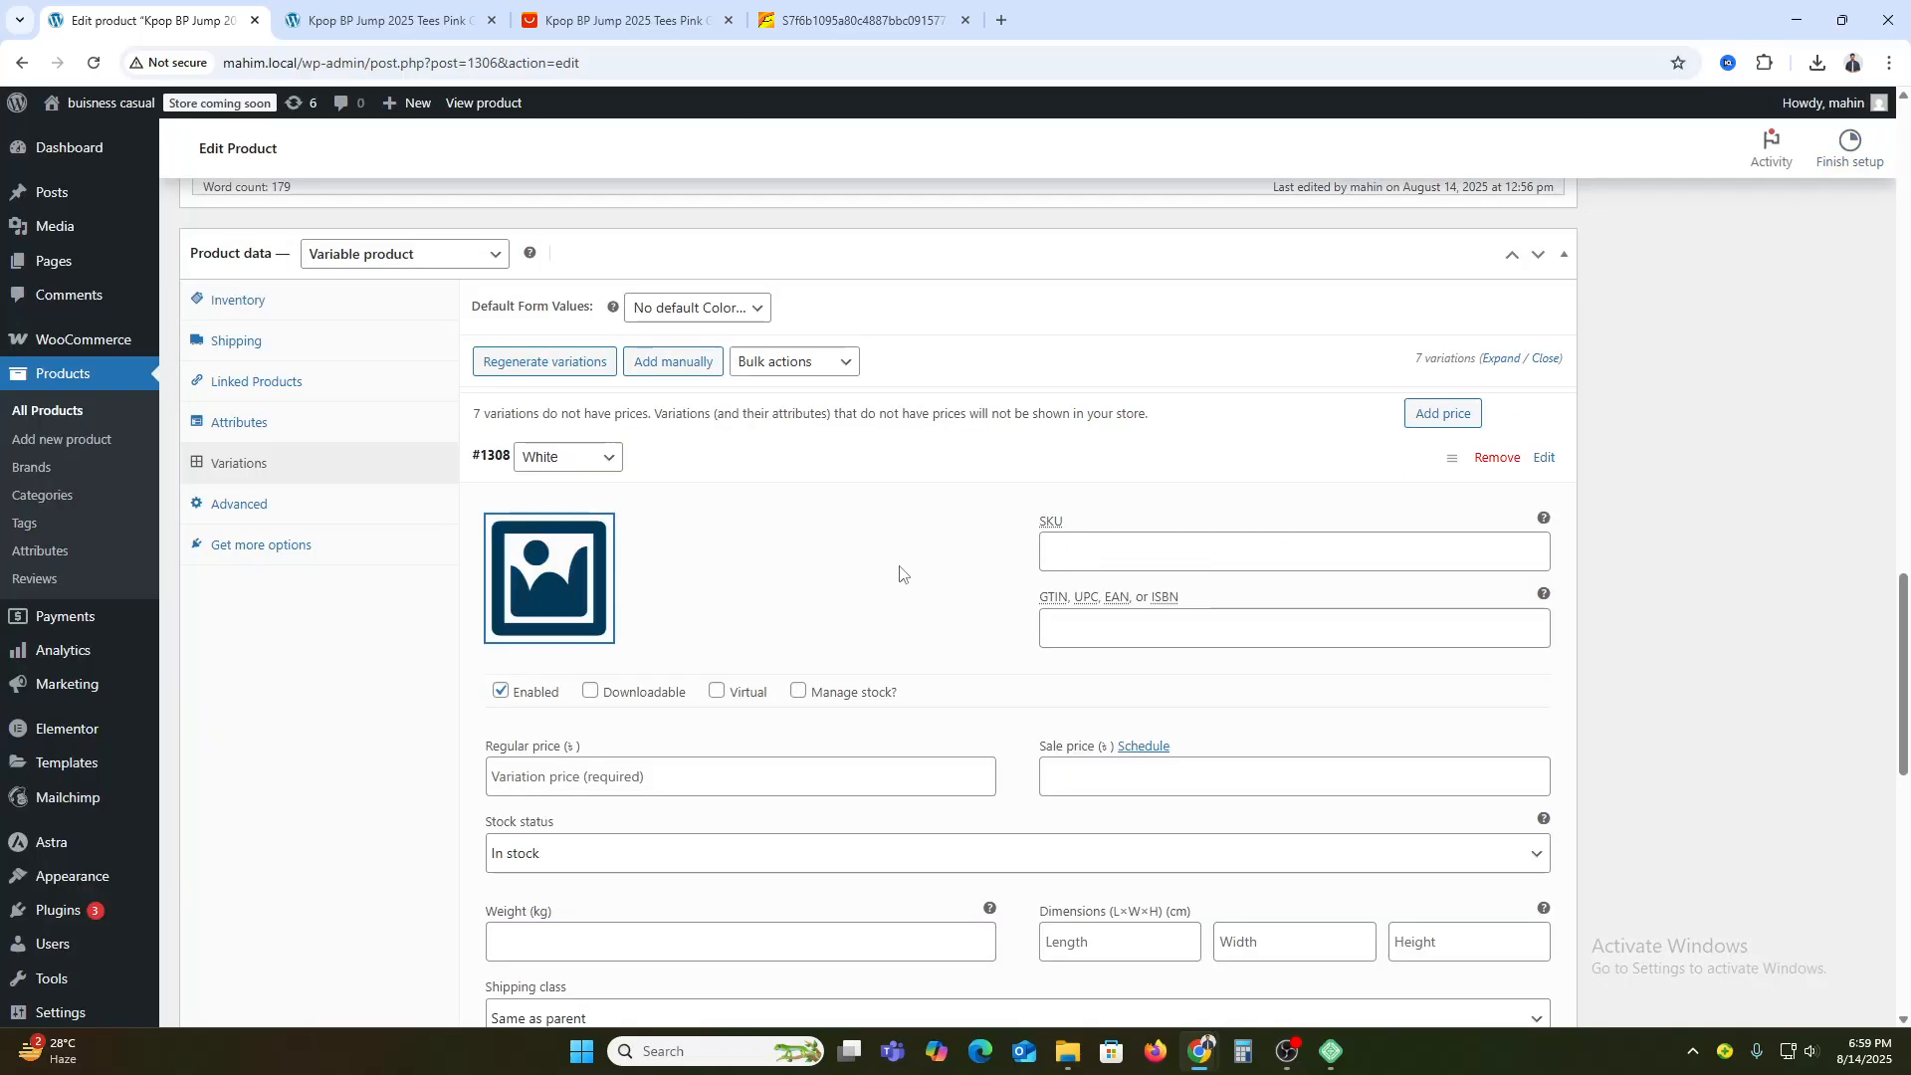
scroll(829, 587, "down", 2)
scroll(1129, 938, "down", 2)
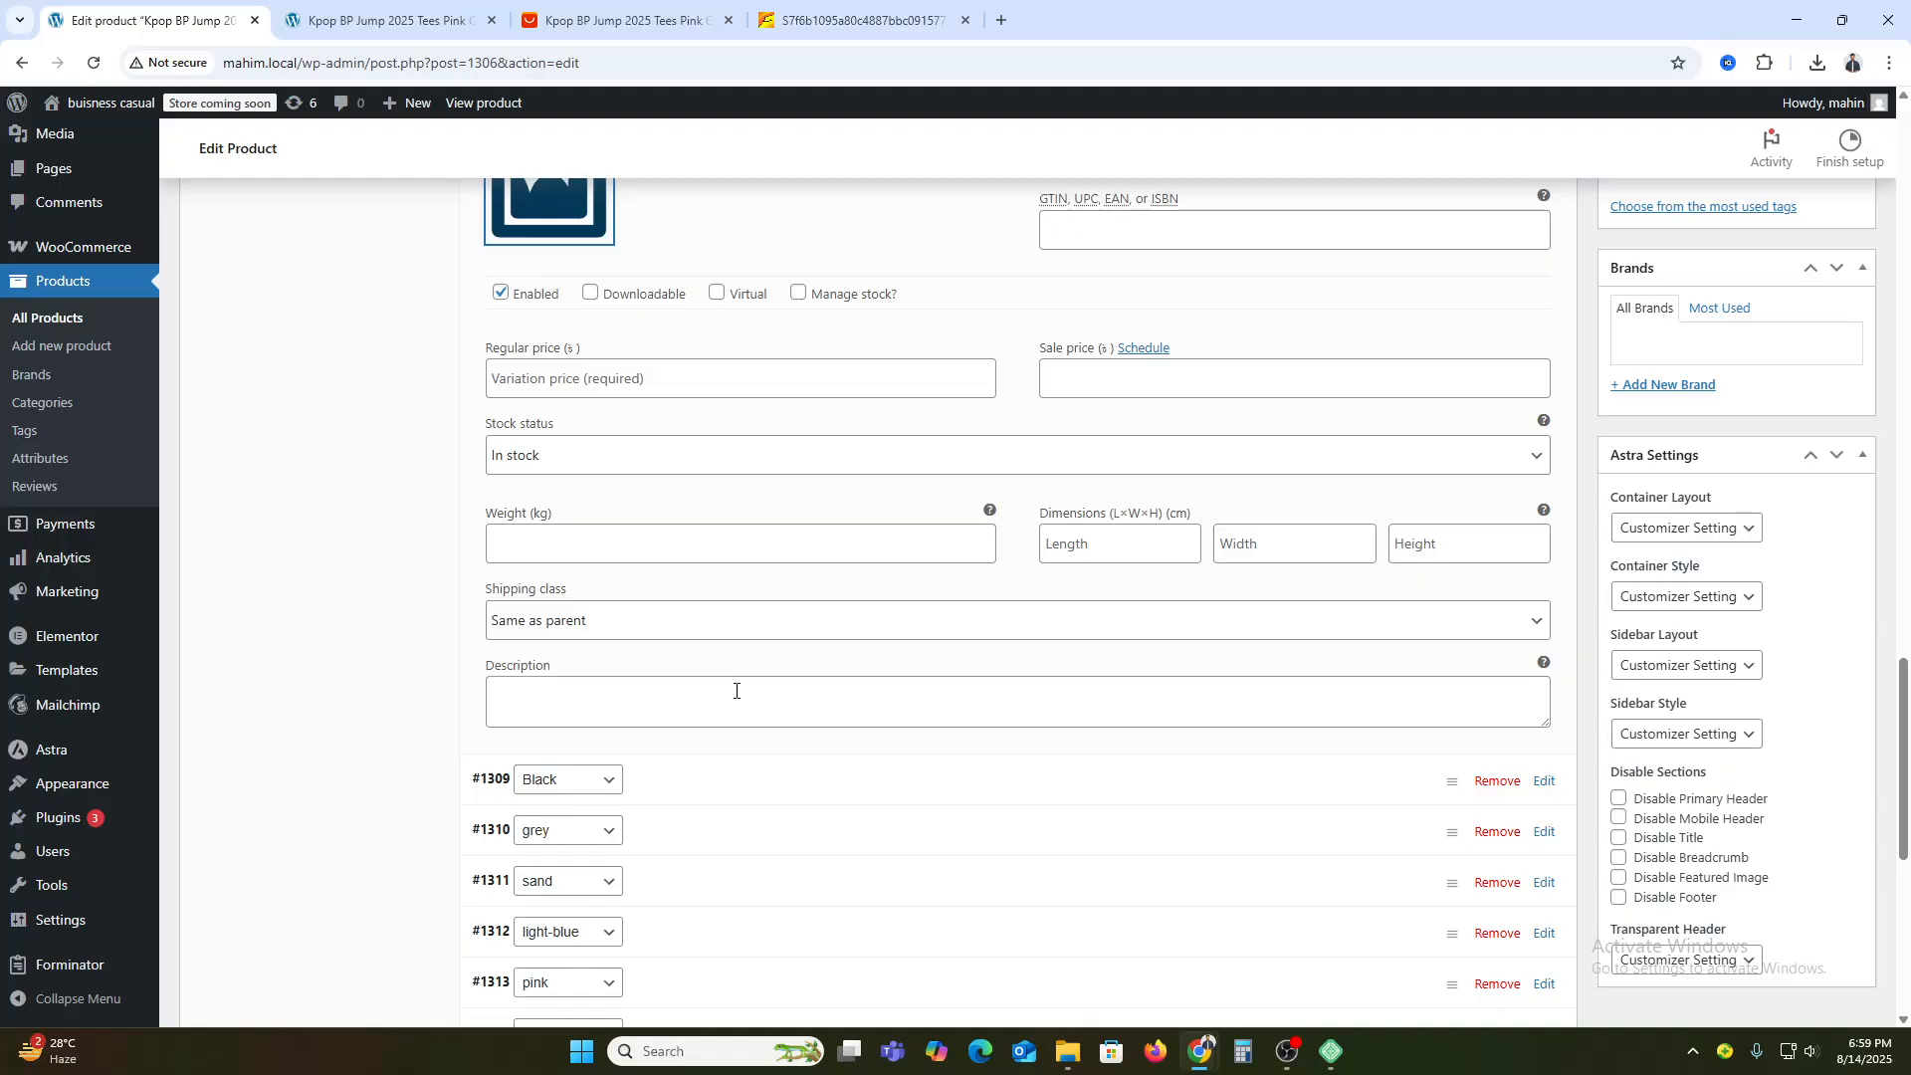
scroll(736, 690, "up", 3)
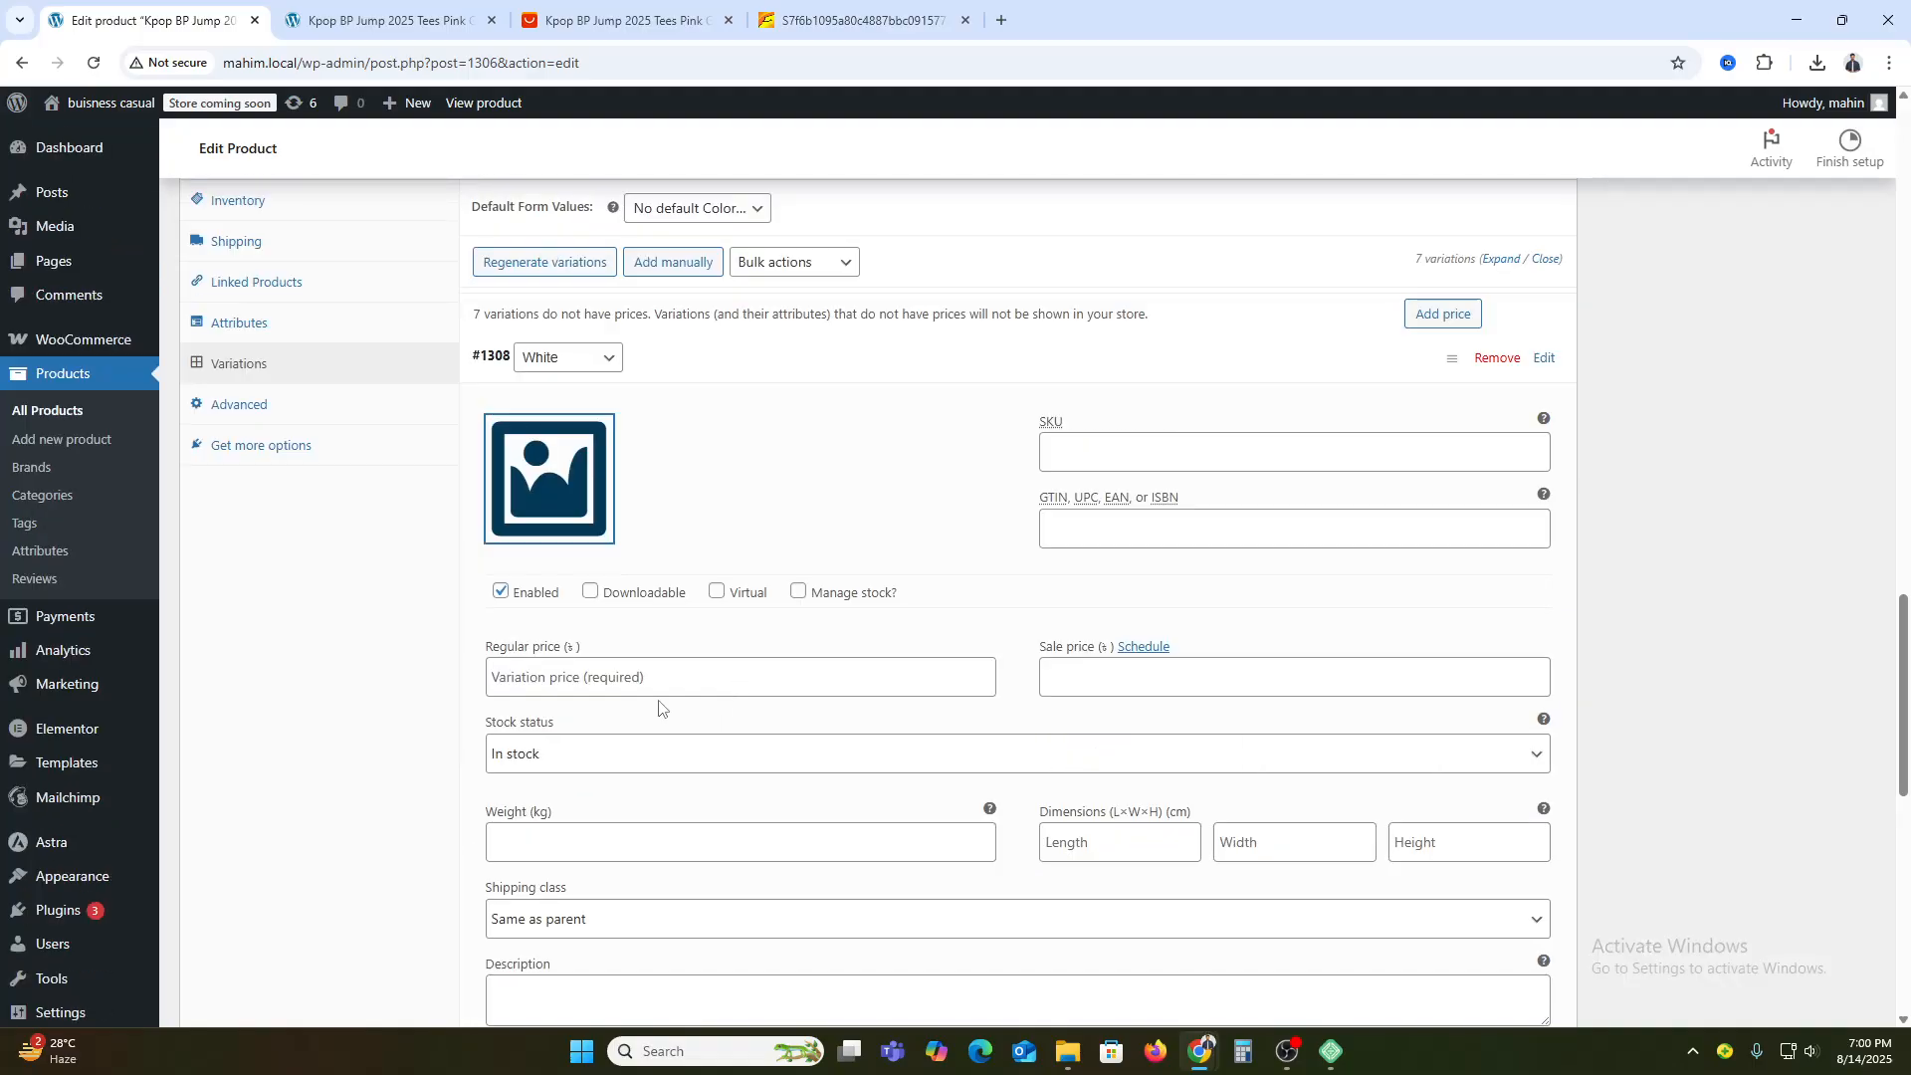
left_click_drag(495, 647, 569, 661)
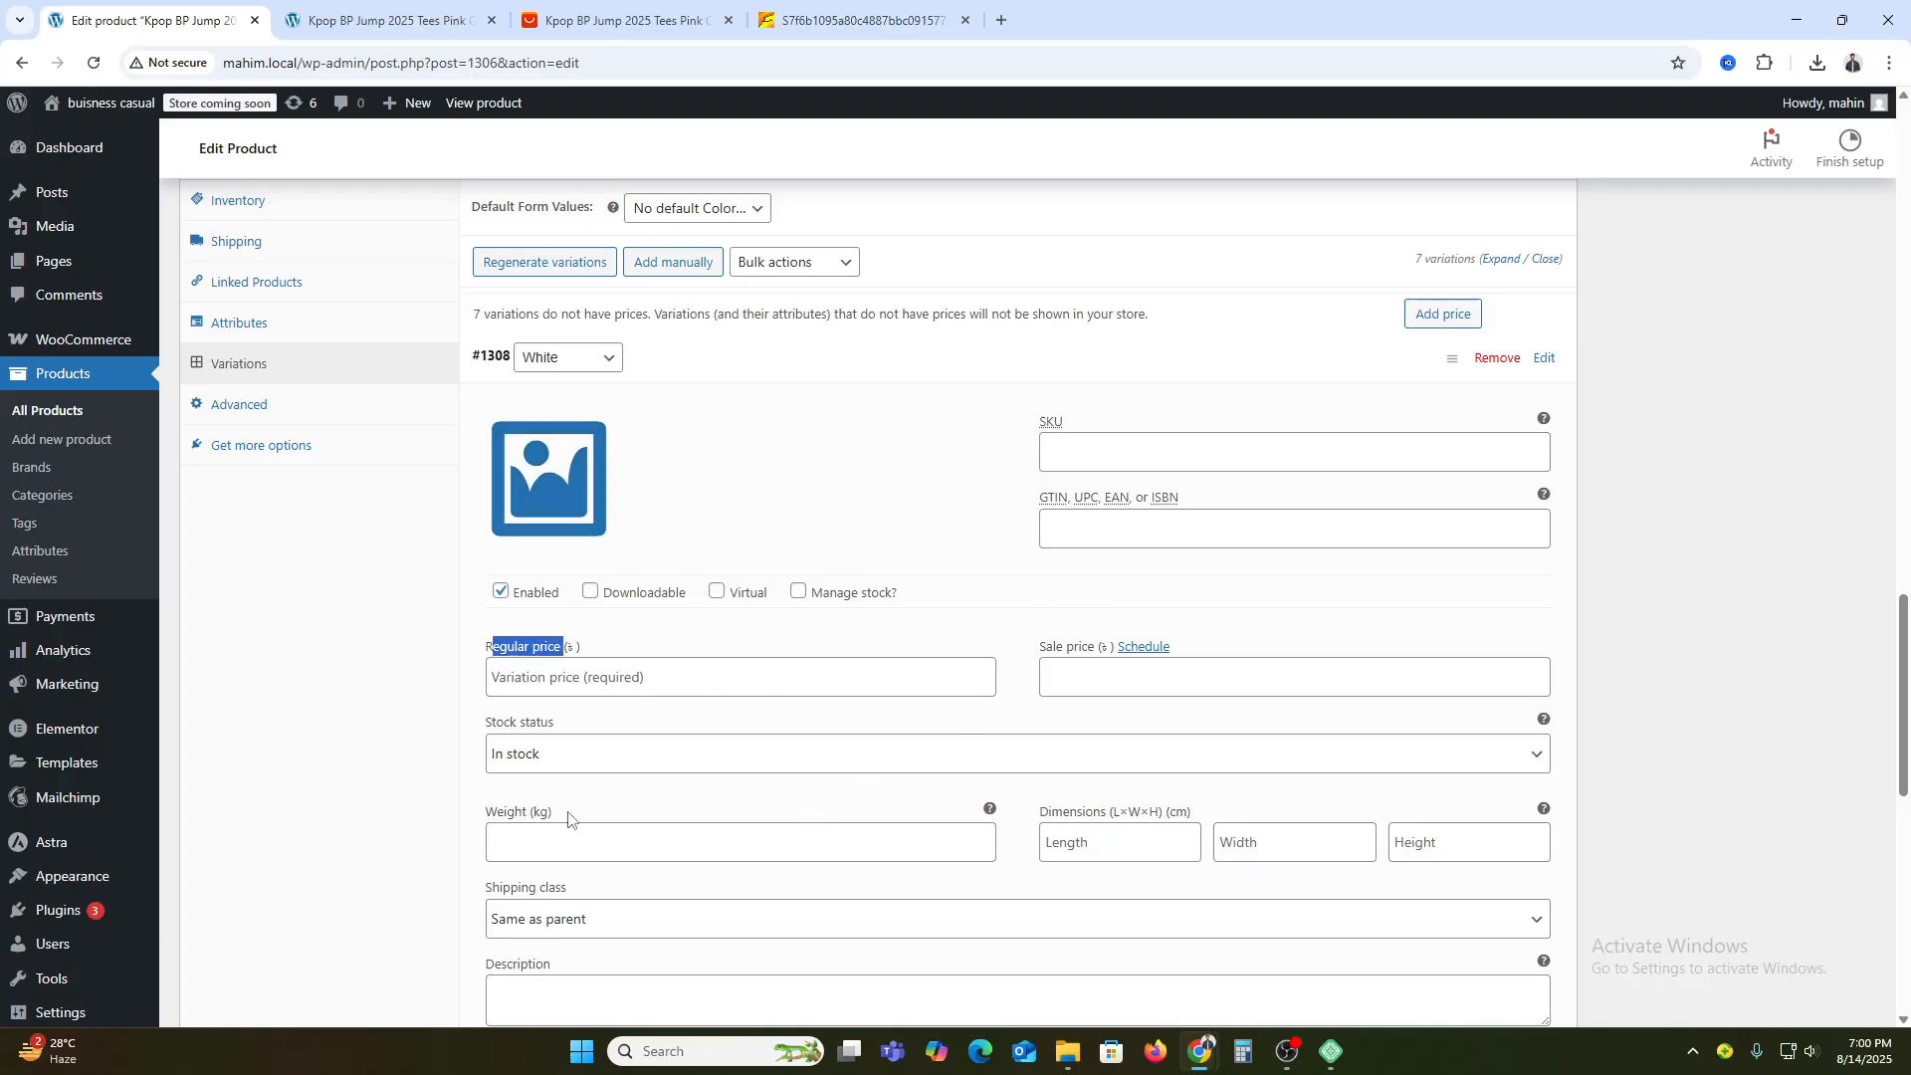
scroll(527, 901, "down", 2)
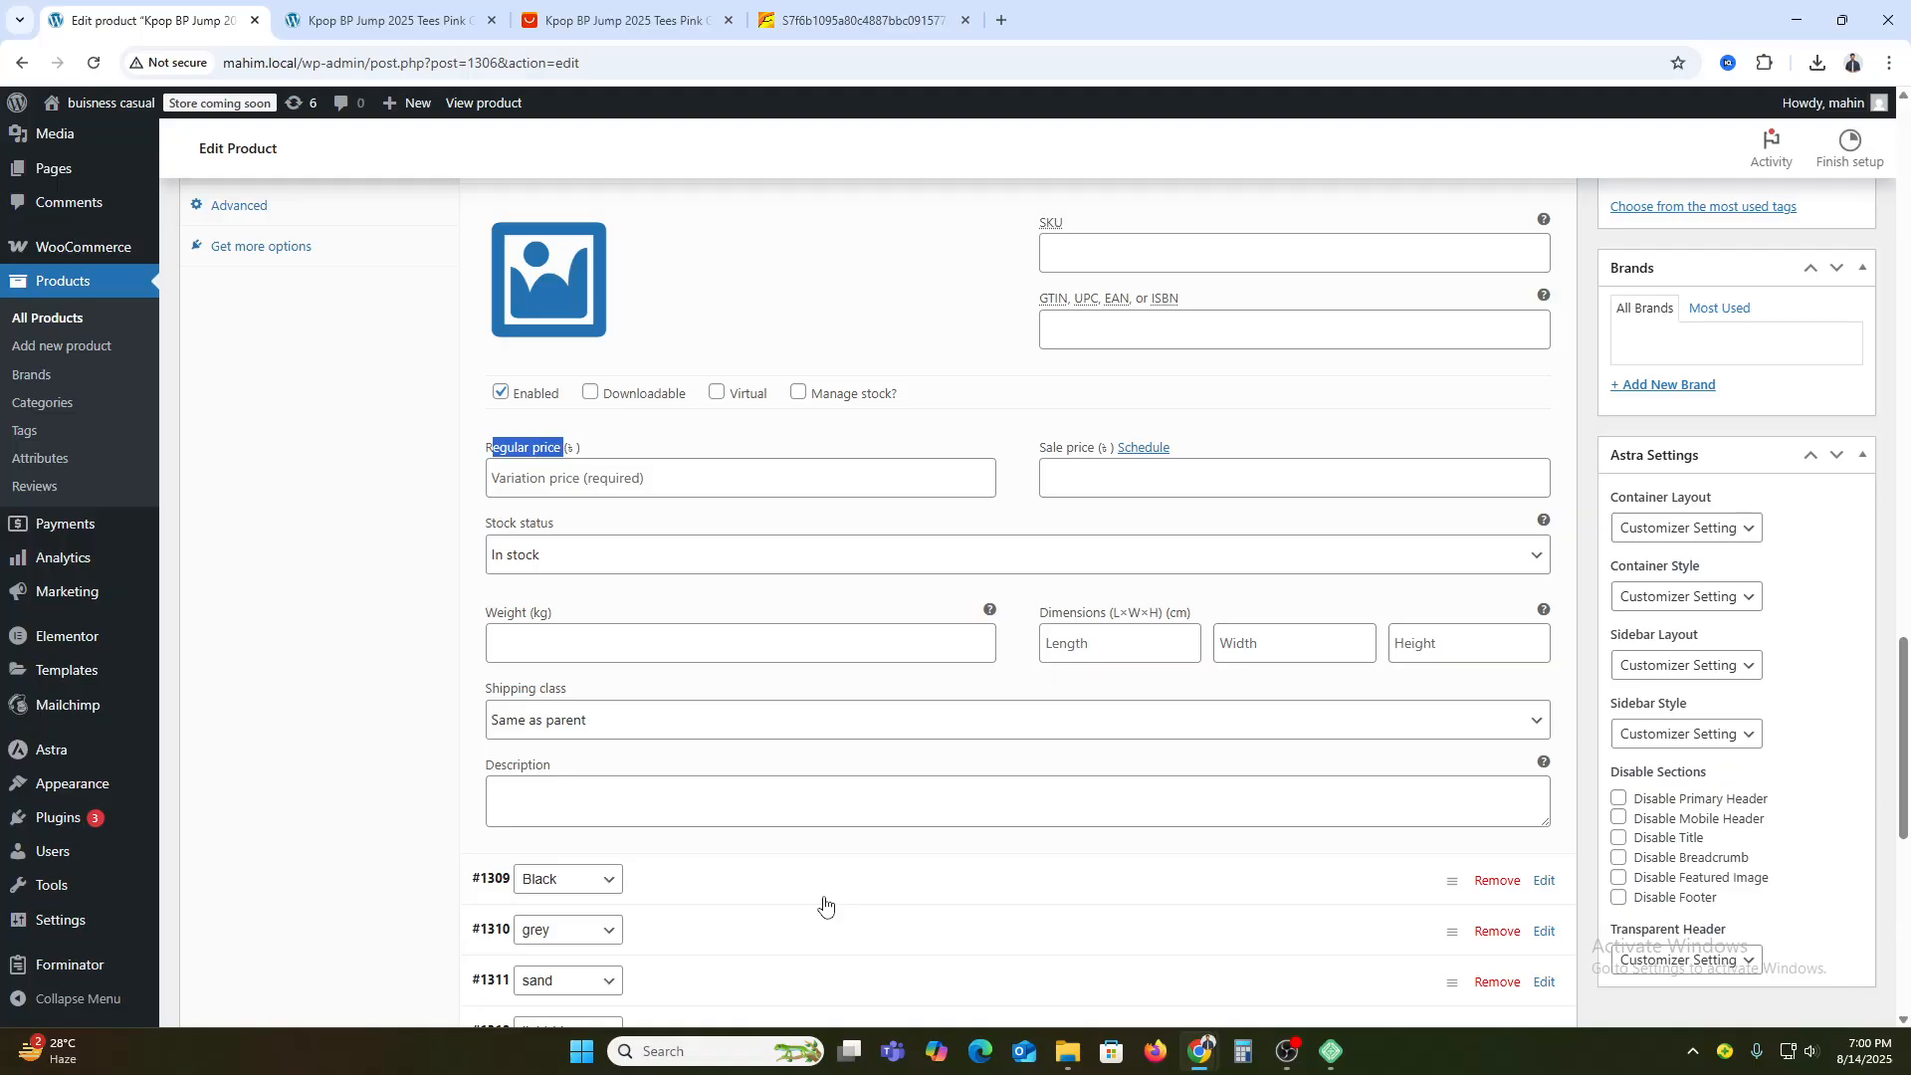
- Update the published T-shirt product to save its variable product setup
scroll(1454, 733, "up", 20)
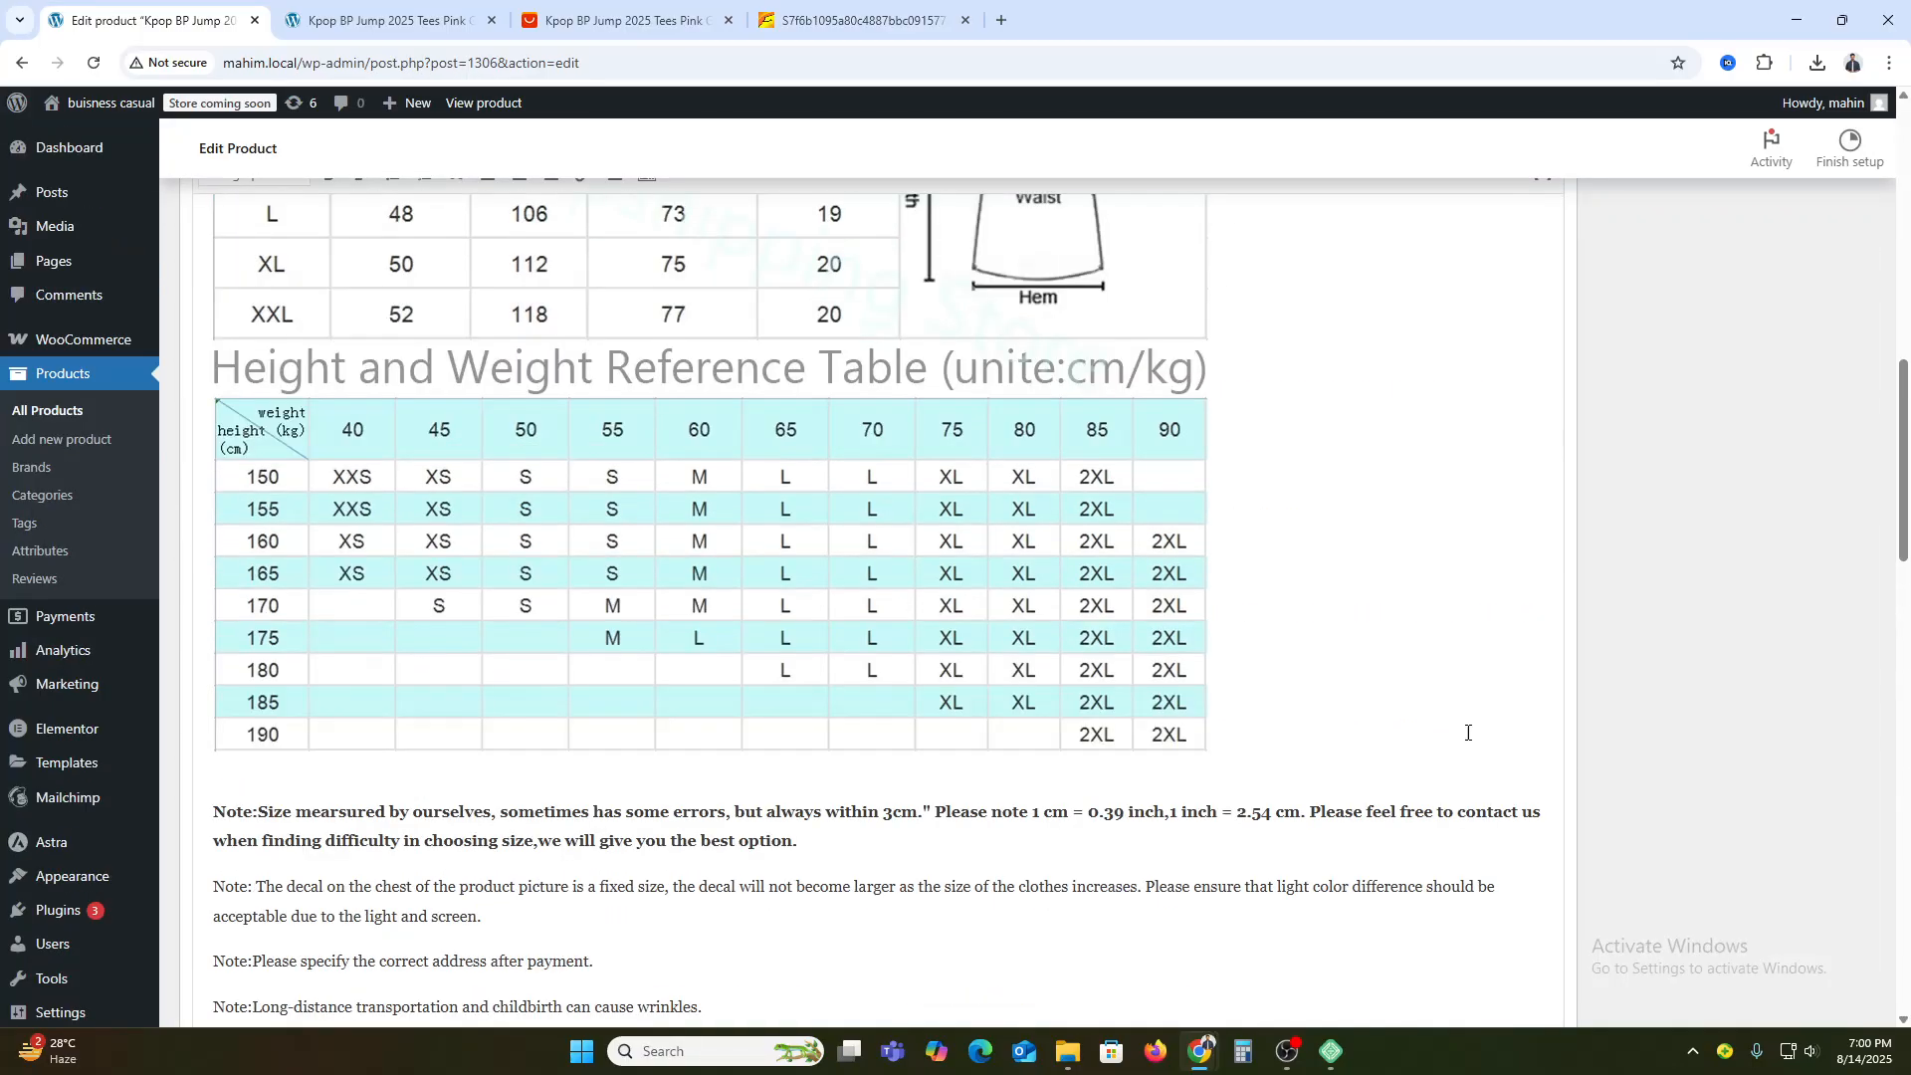
scroll(1889, 960, "down", 2)
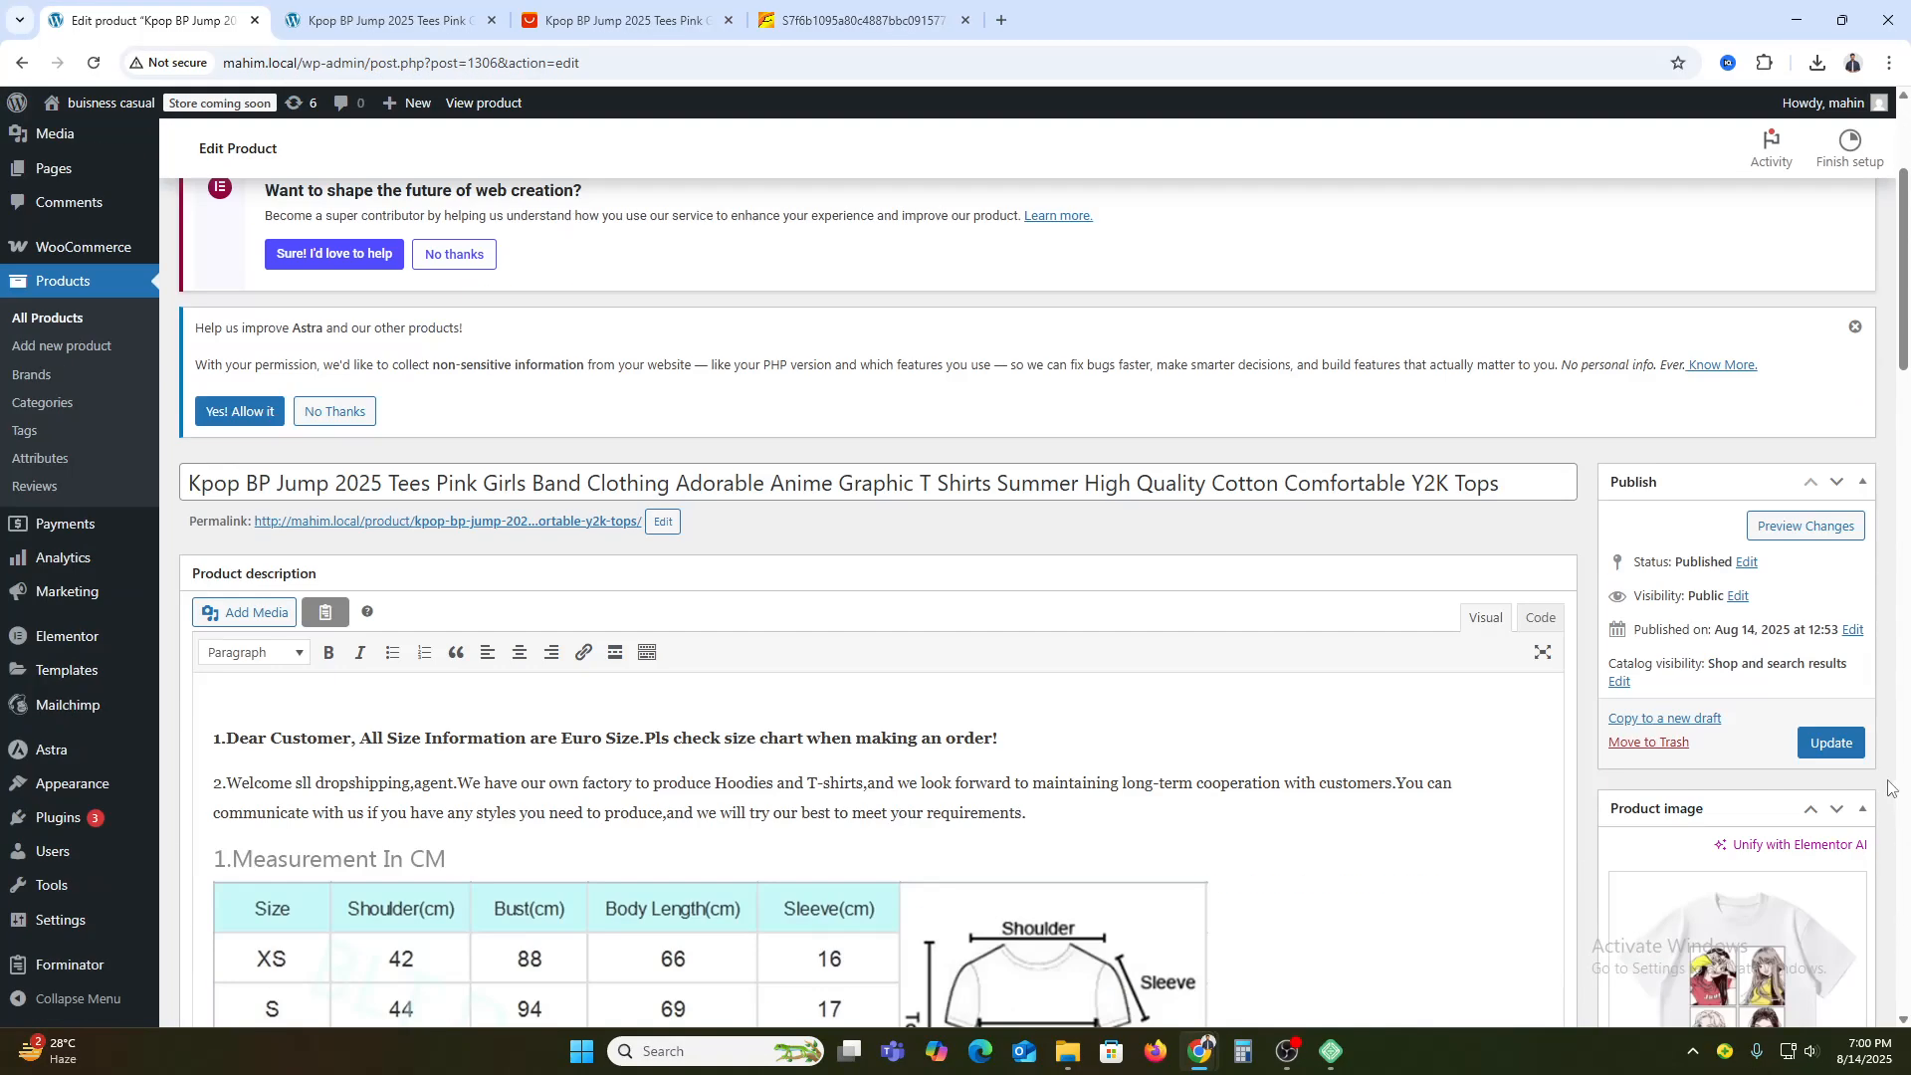
left_click(1831, 744)
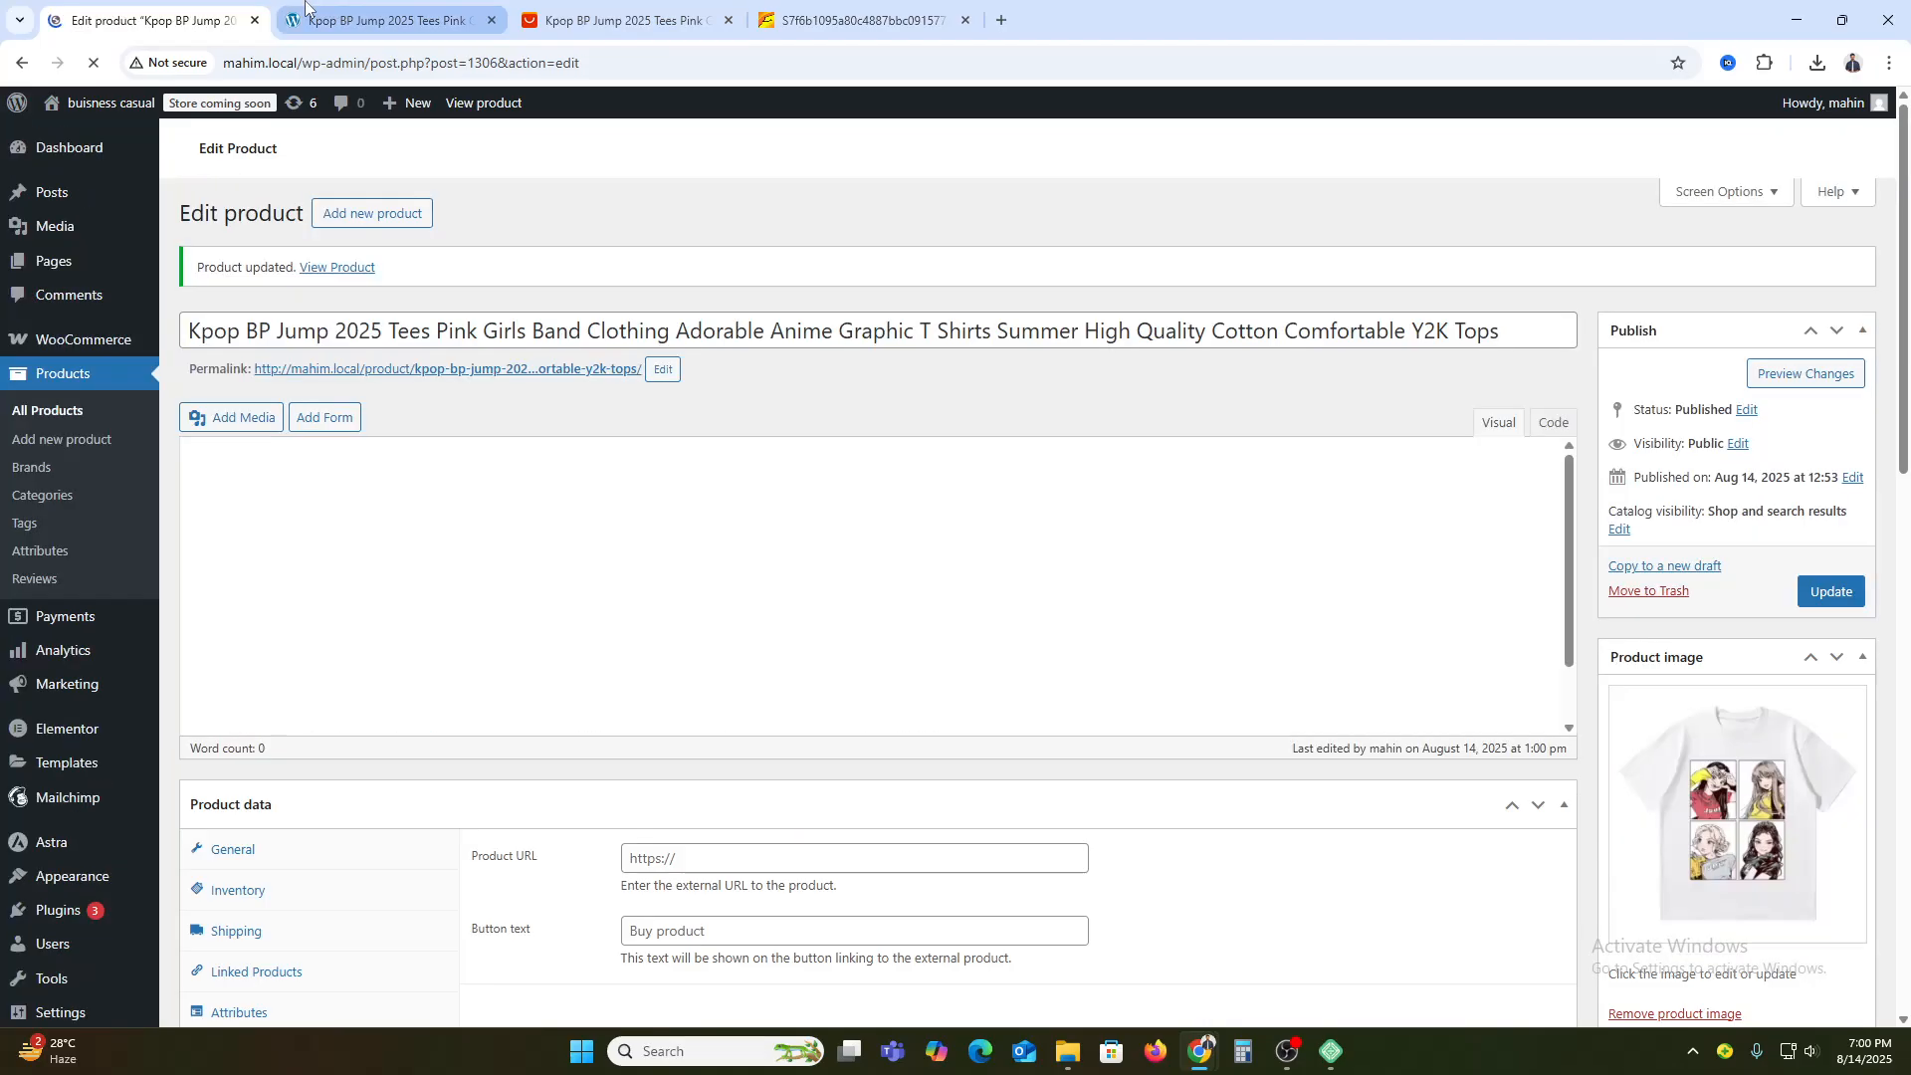
- Reload the T-shirt's storefront page and review its image, specifications, stock status and description
left_click(388, 20)
left_click(92, 63)
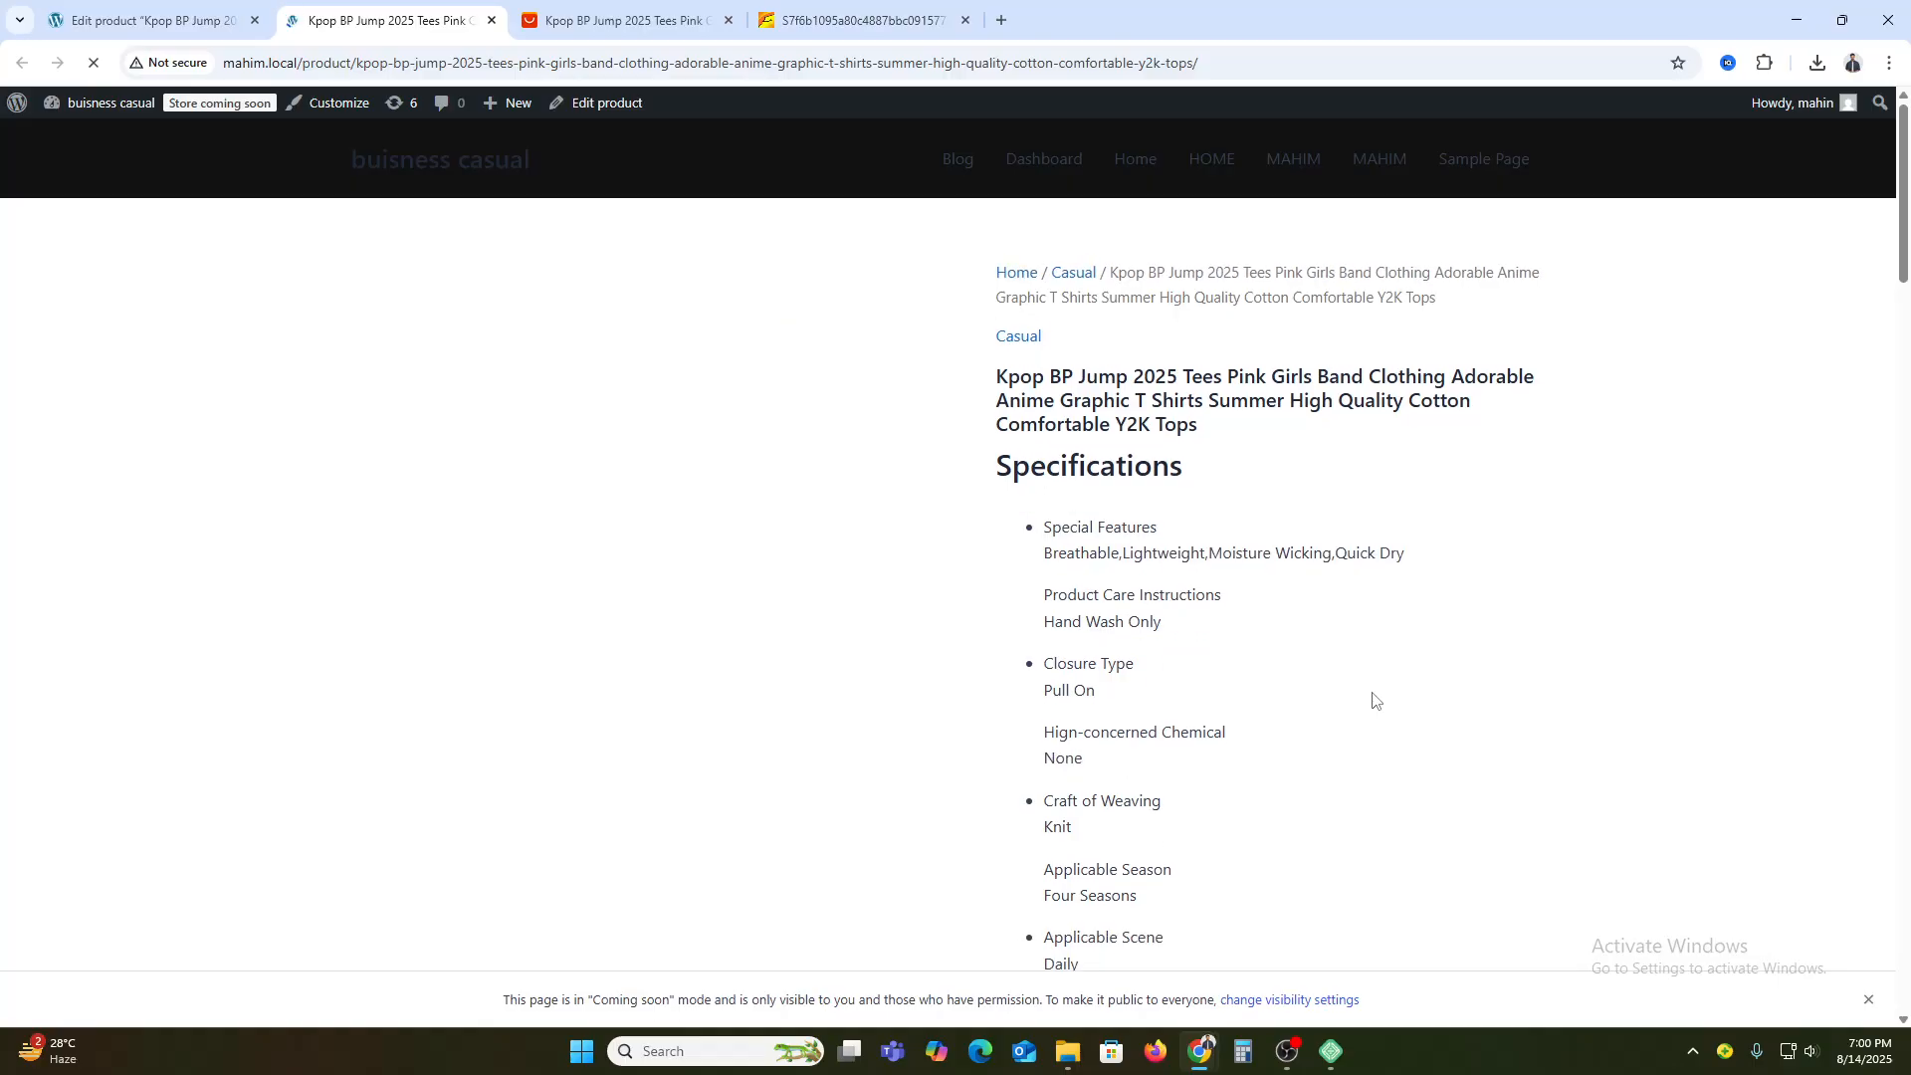
scroll(1378, 695, "down", 20)
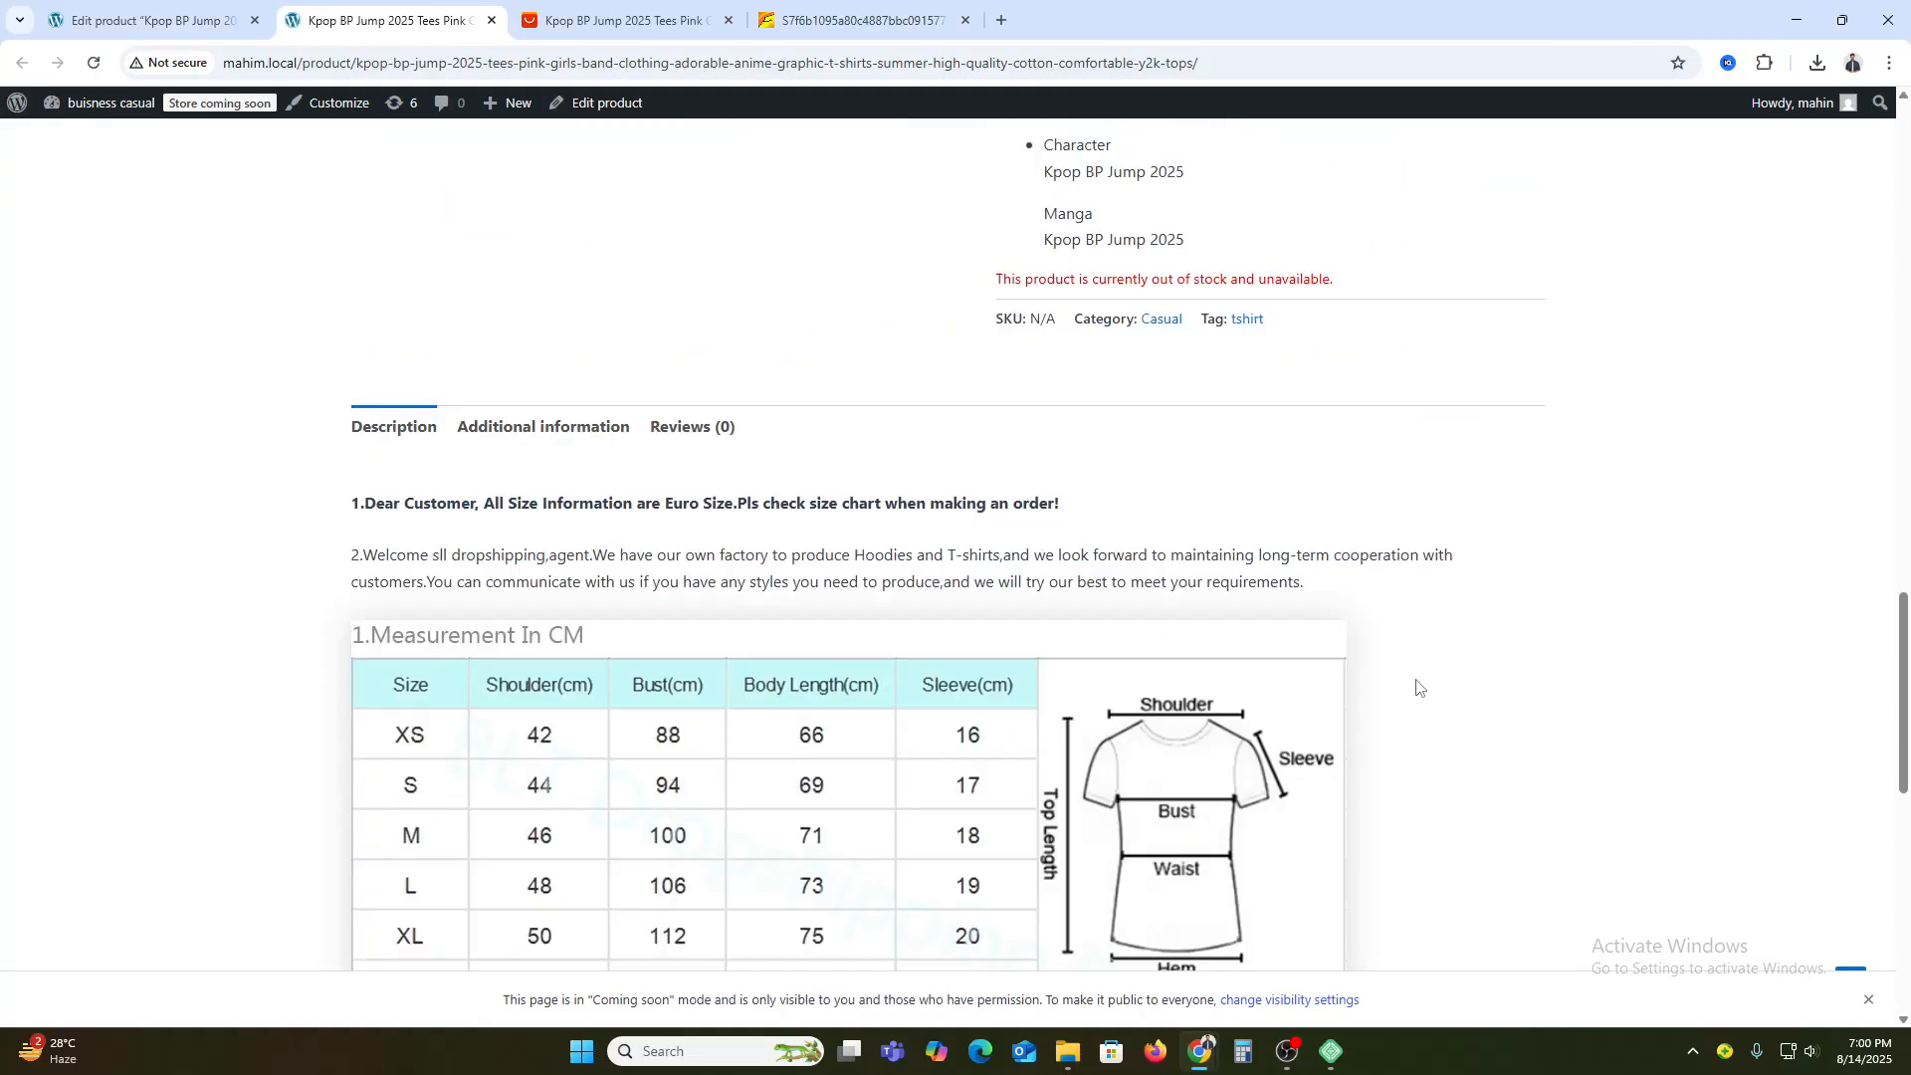
scroll(1296, 673, "up", 3)
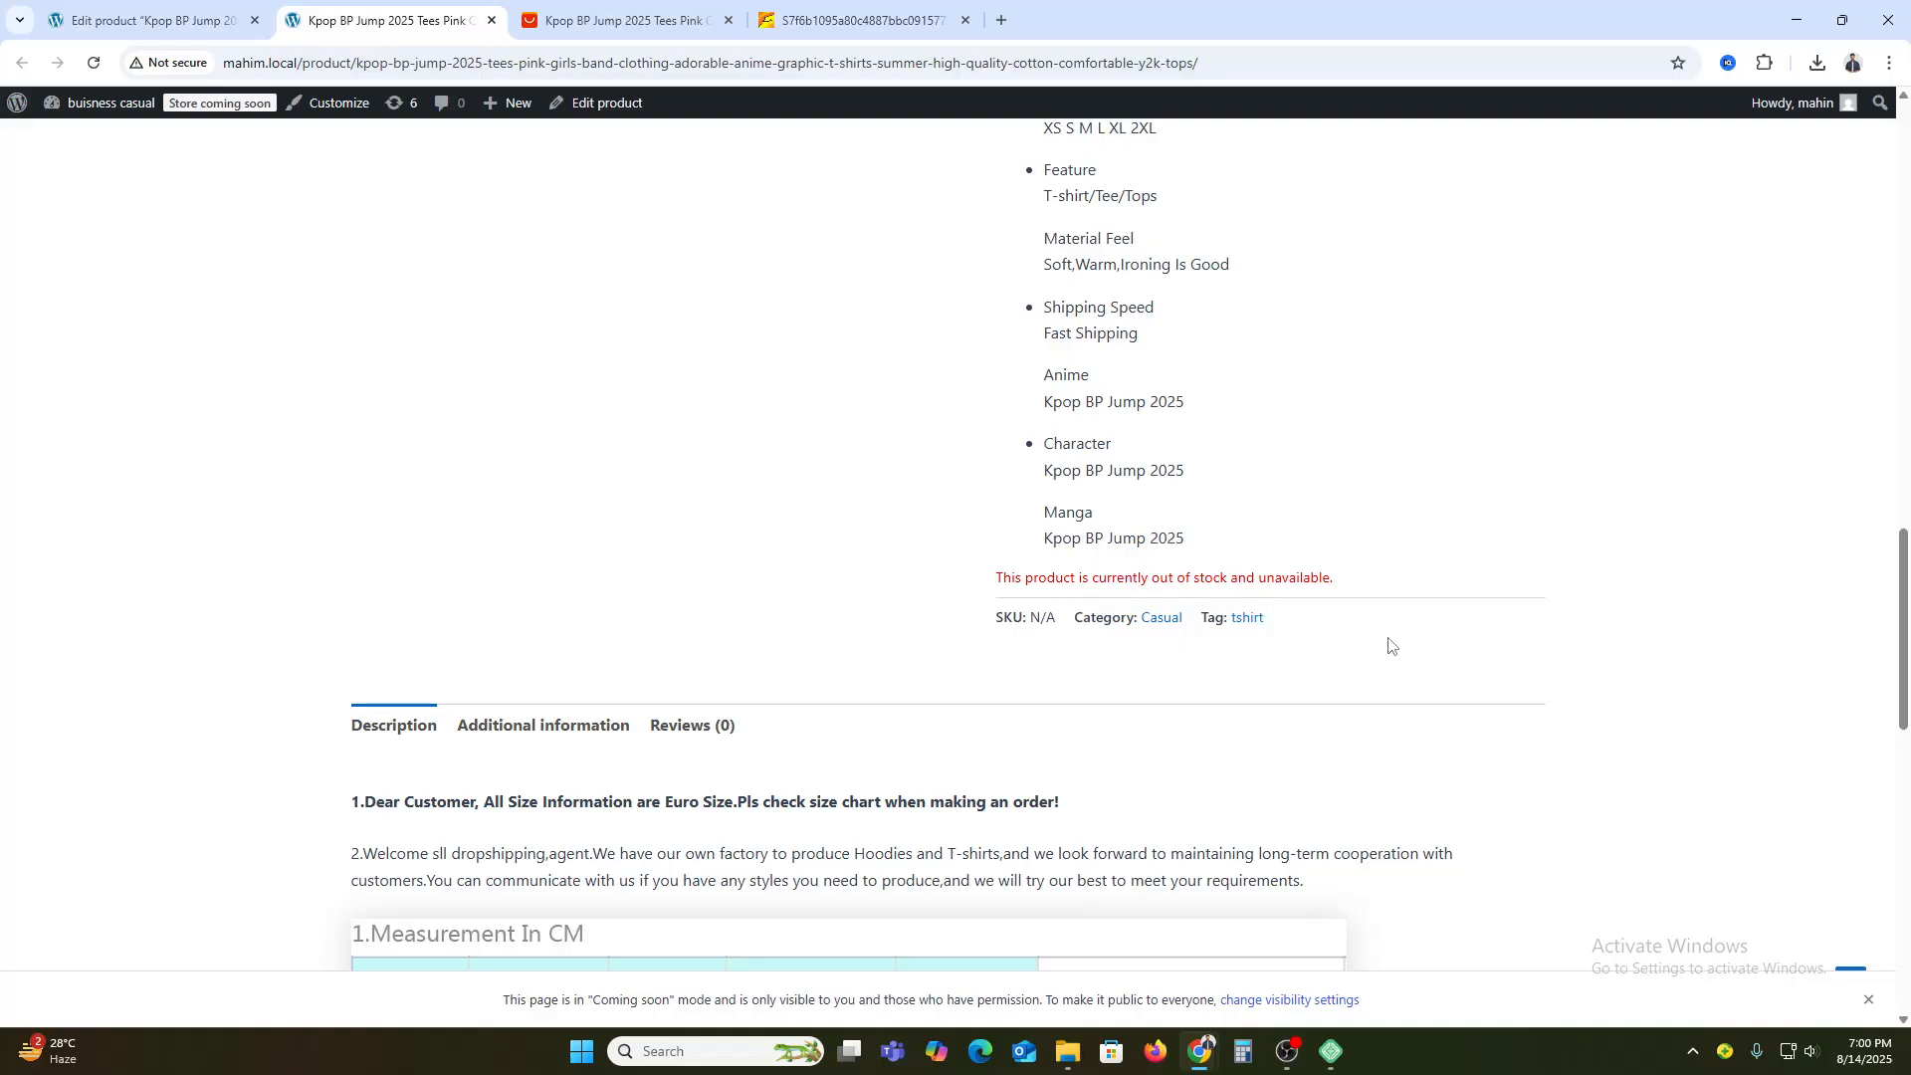
scroll(1284, 647, "up", 15)
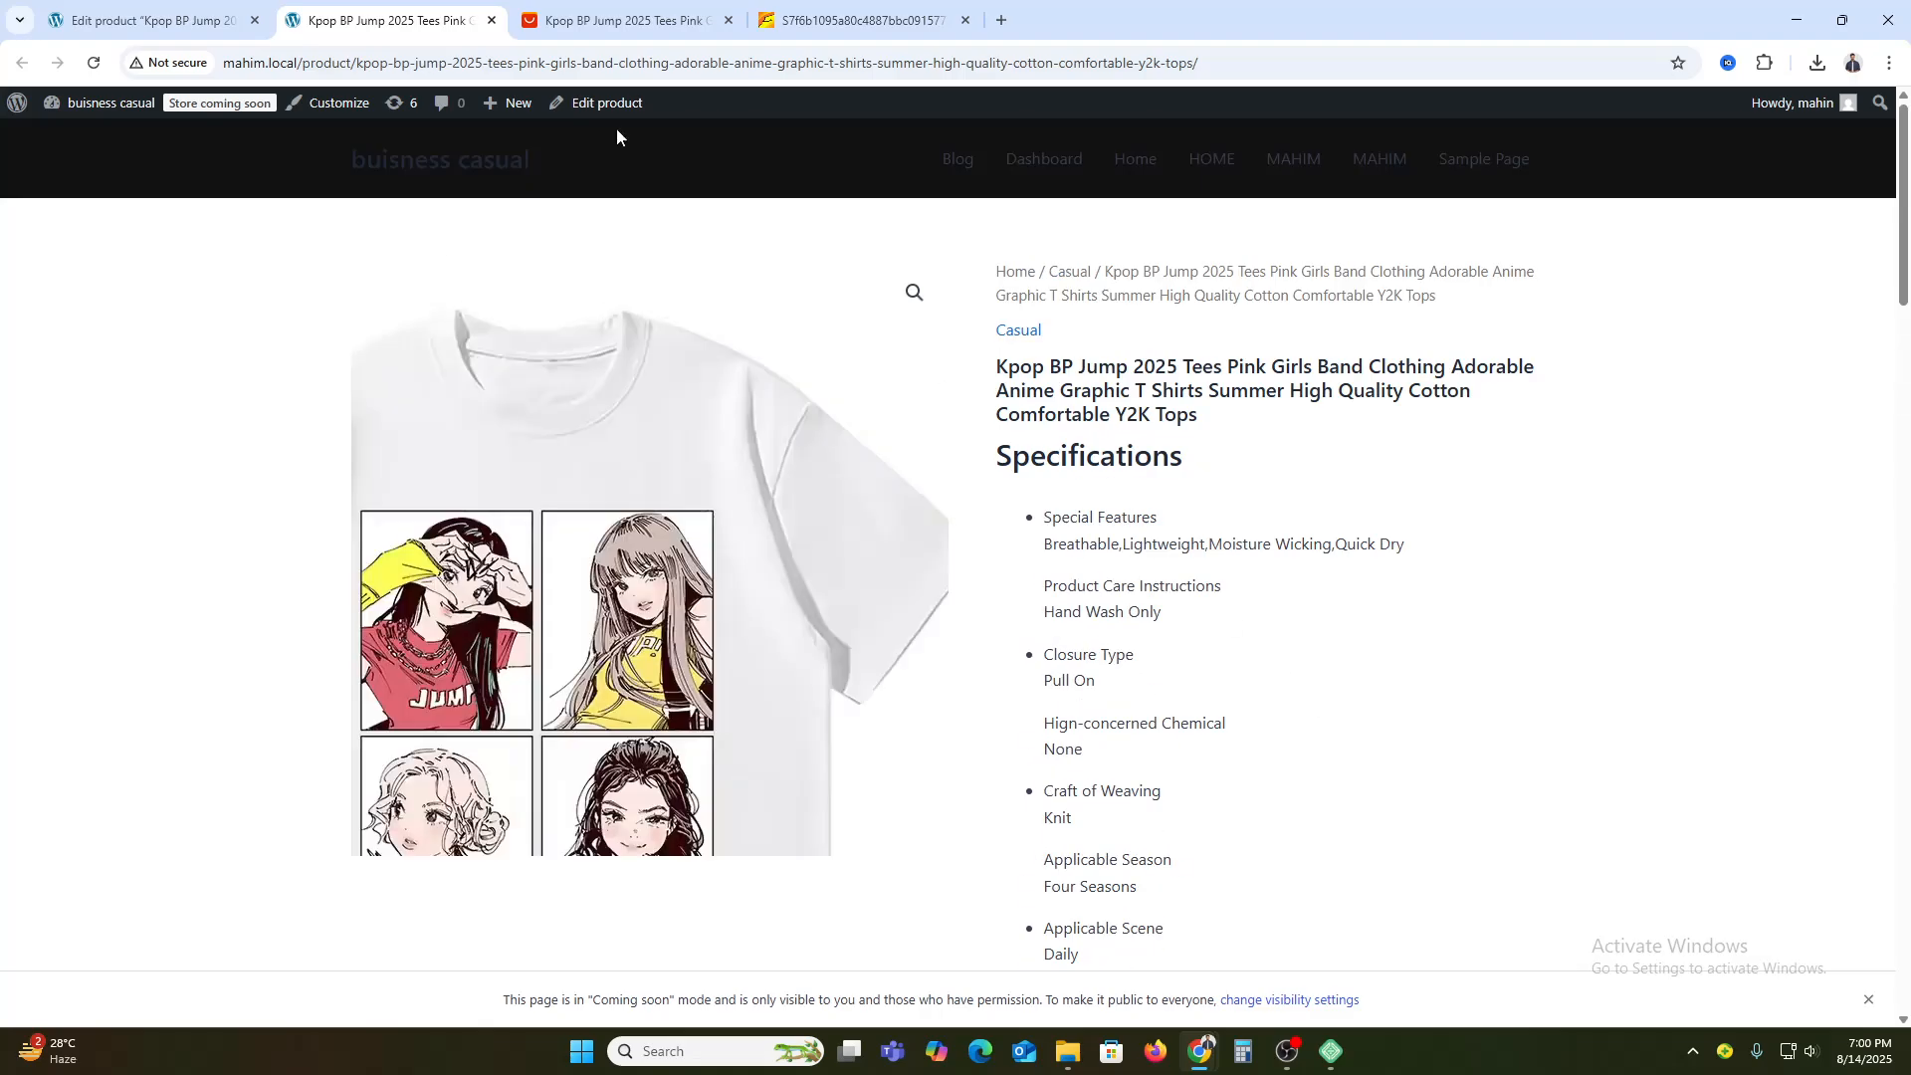
- Return to the product editor and delete all the specifications text from the product short description
left_click(122, 7)
scroll(750, 835, "down", 20)
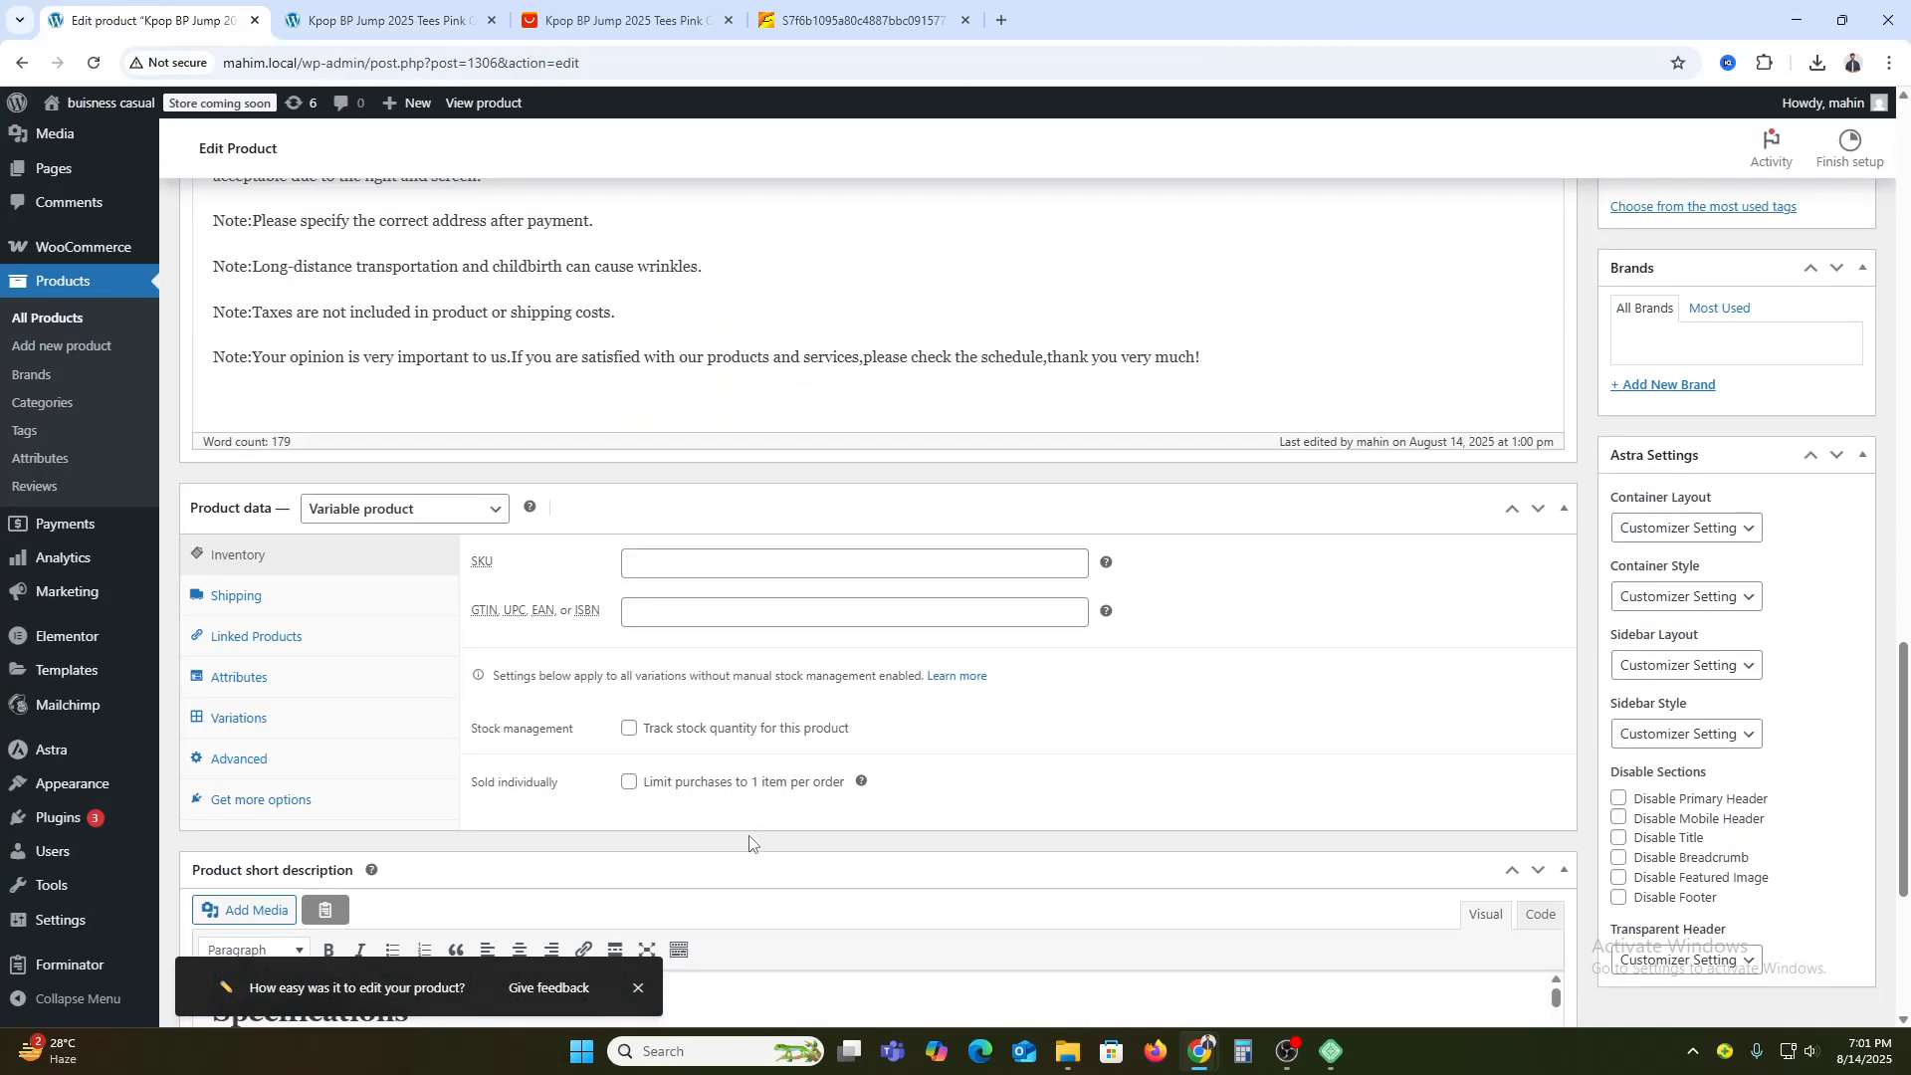
left_click(507, 644)
key("ctrl+a")
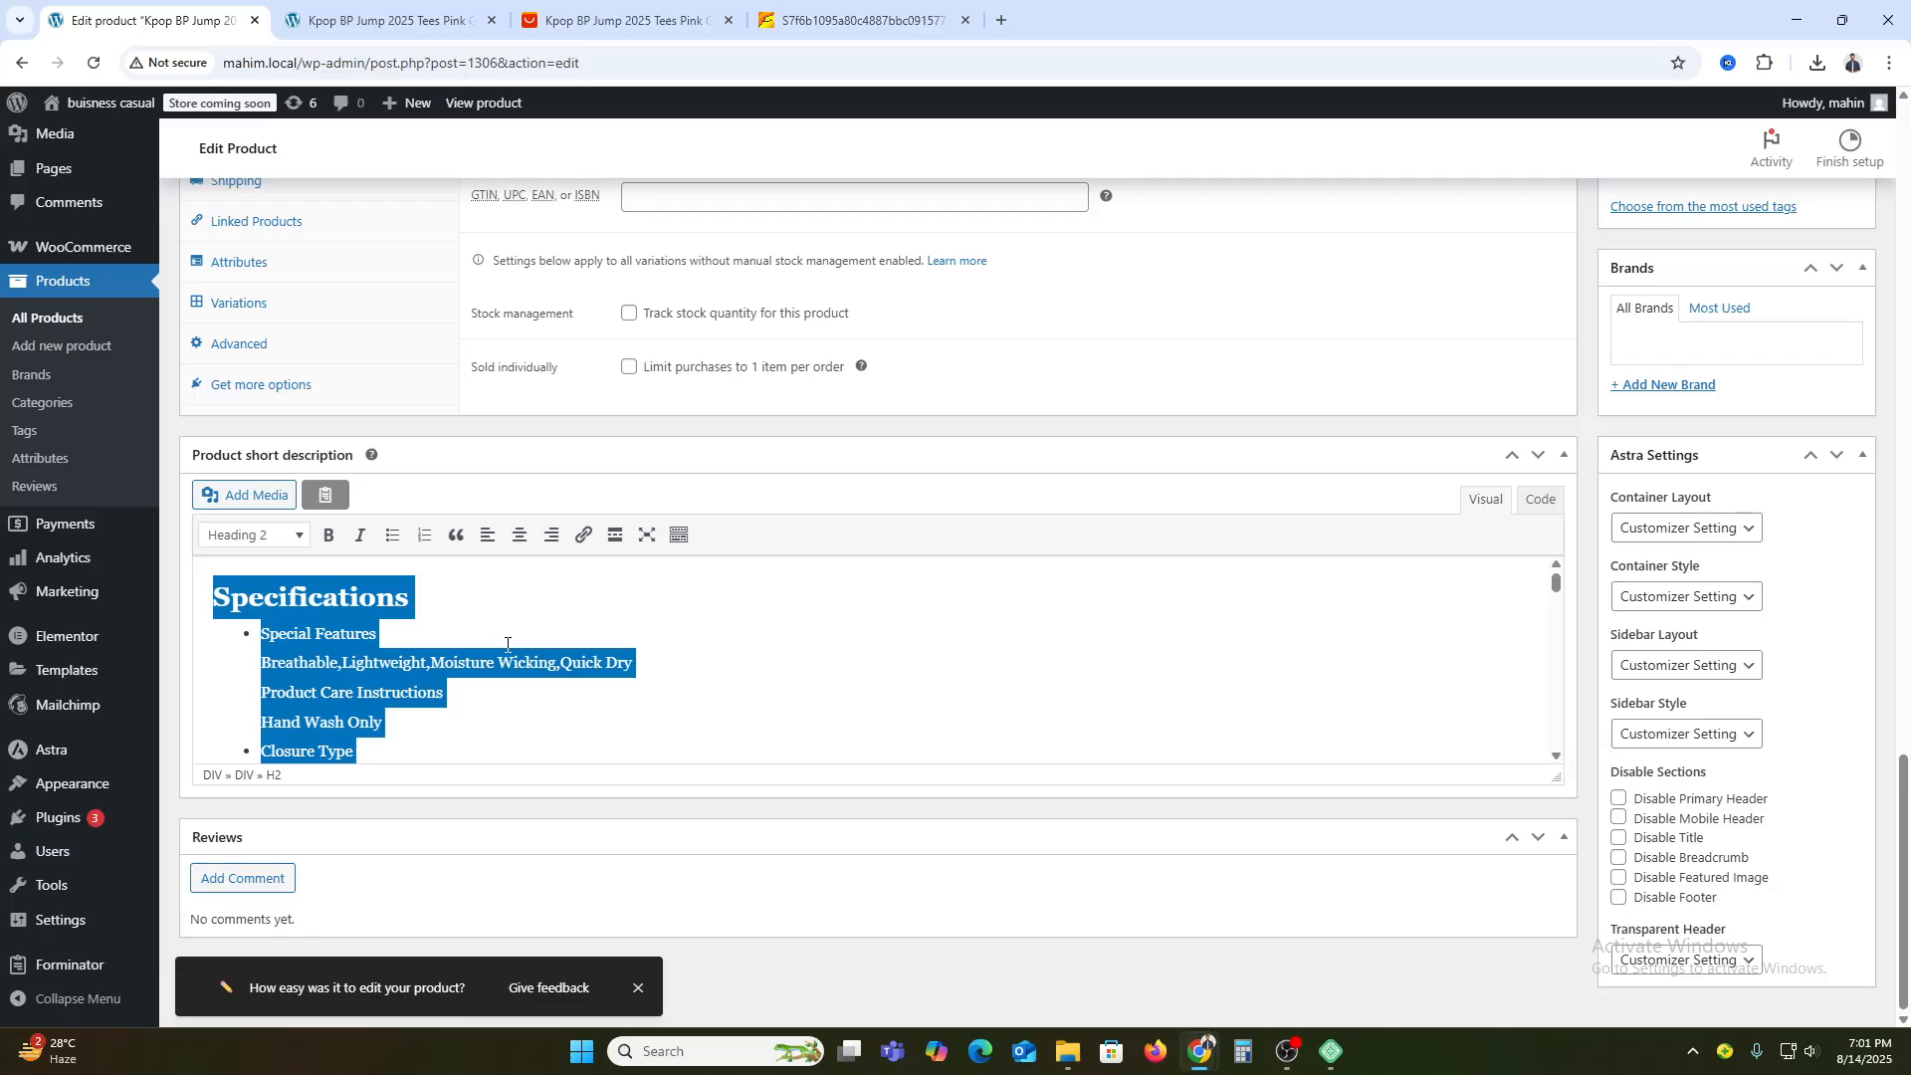
key("BackSpace")
- In the product's inventory settings, set the SKU to 100, enable stock quantity tracking and set the quantity to 100
scroll(857, 899, "up", 6)
scroll(295, 485, "down", 3)
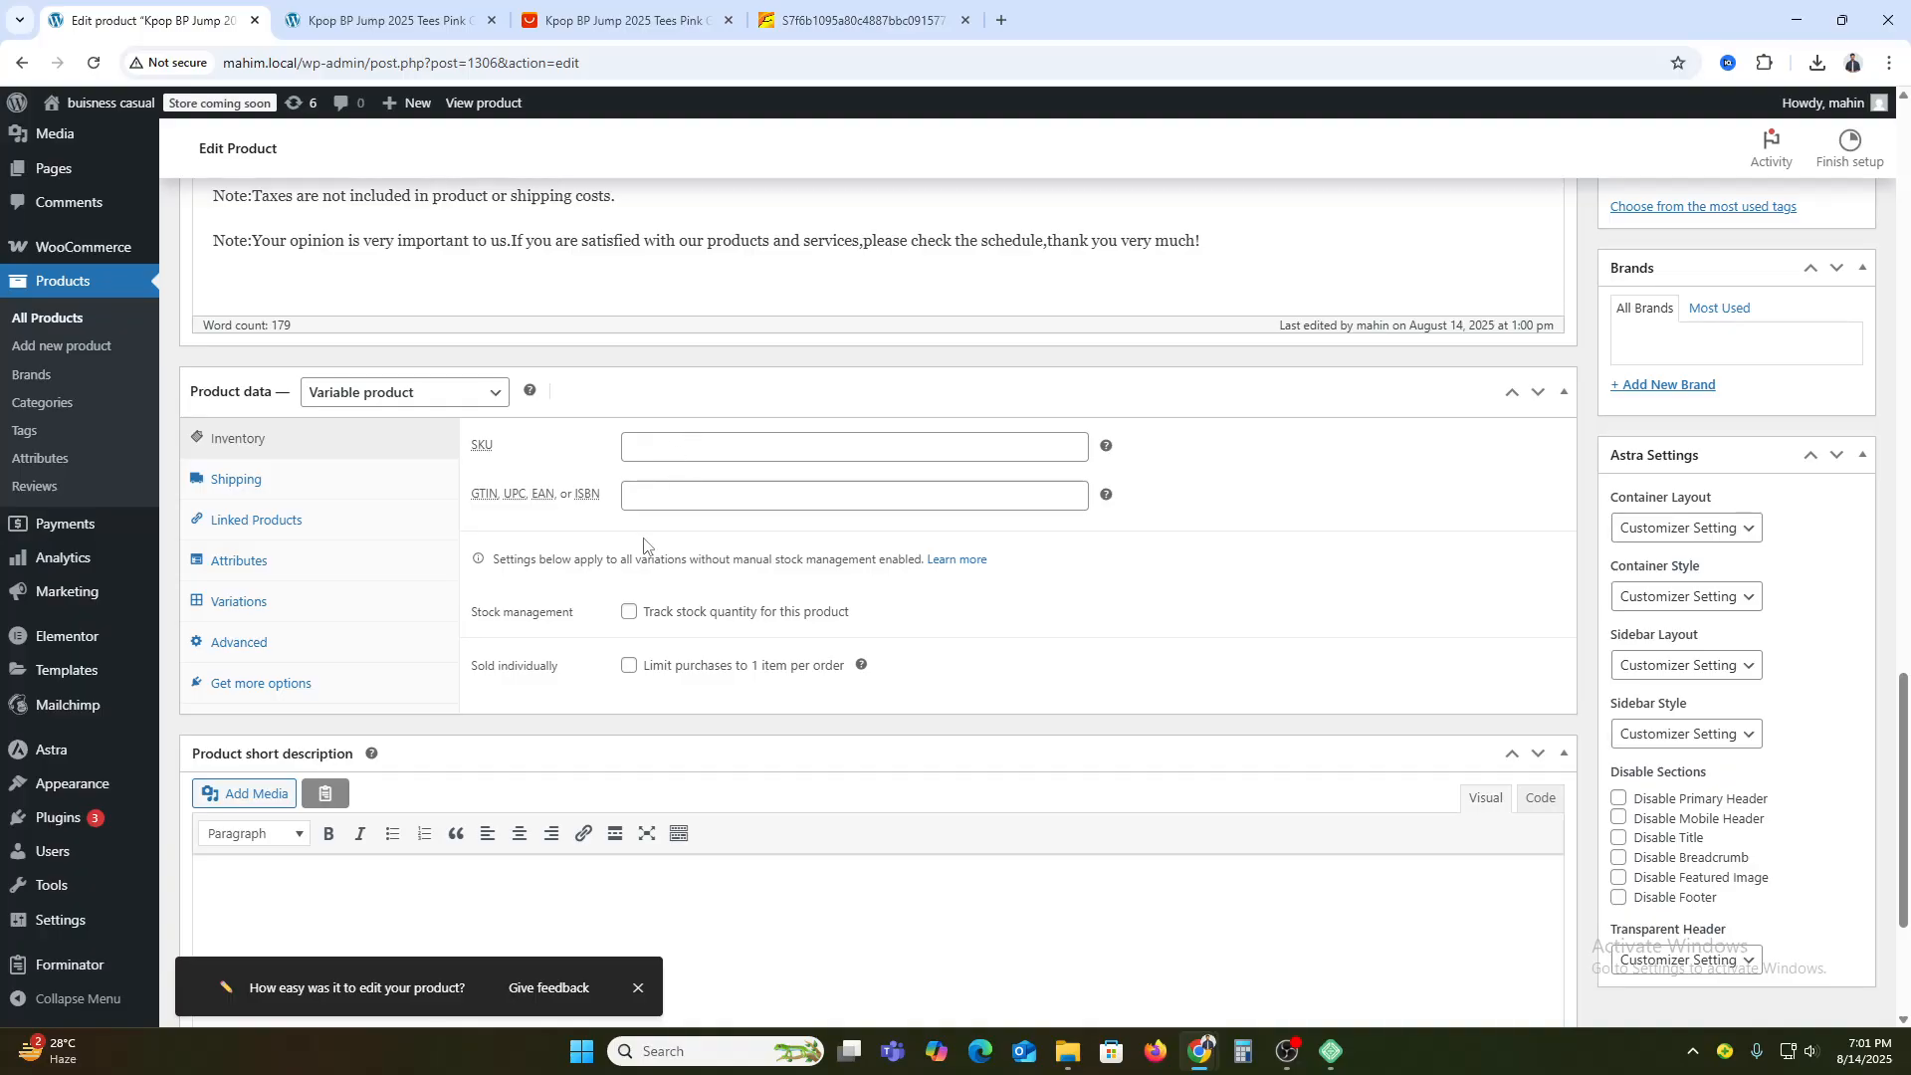
left_click(677, 446)
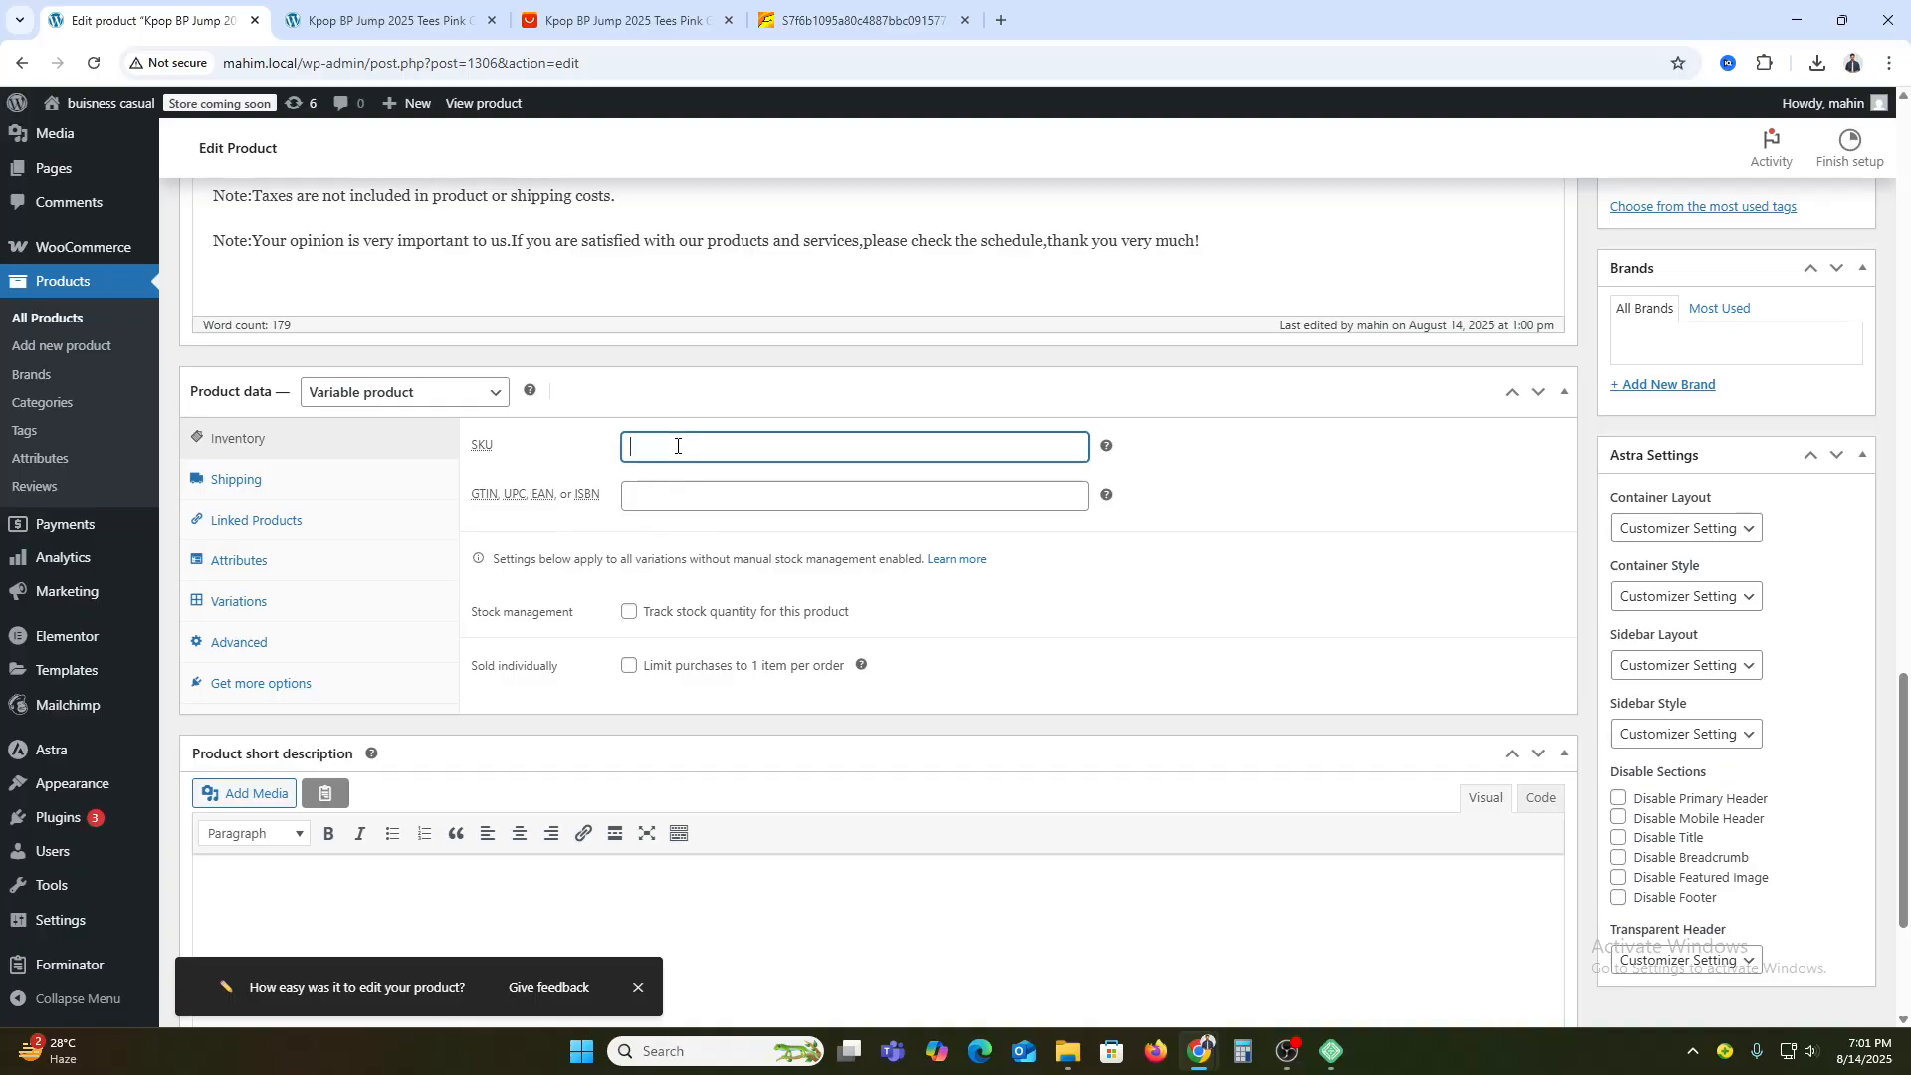
type("100")
left_click(629, 611)
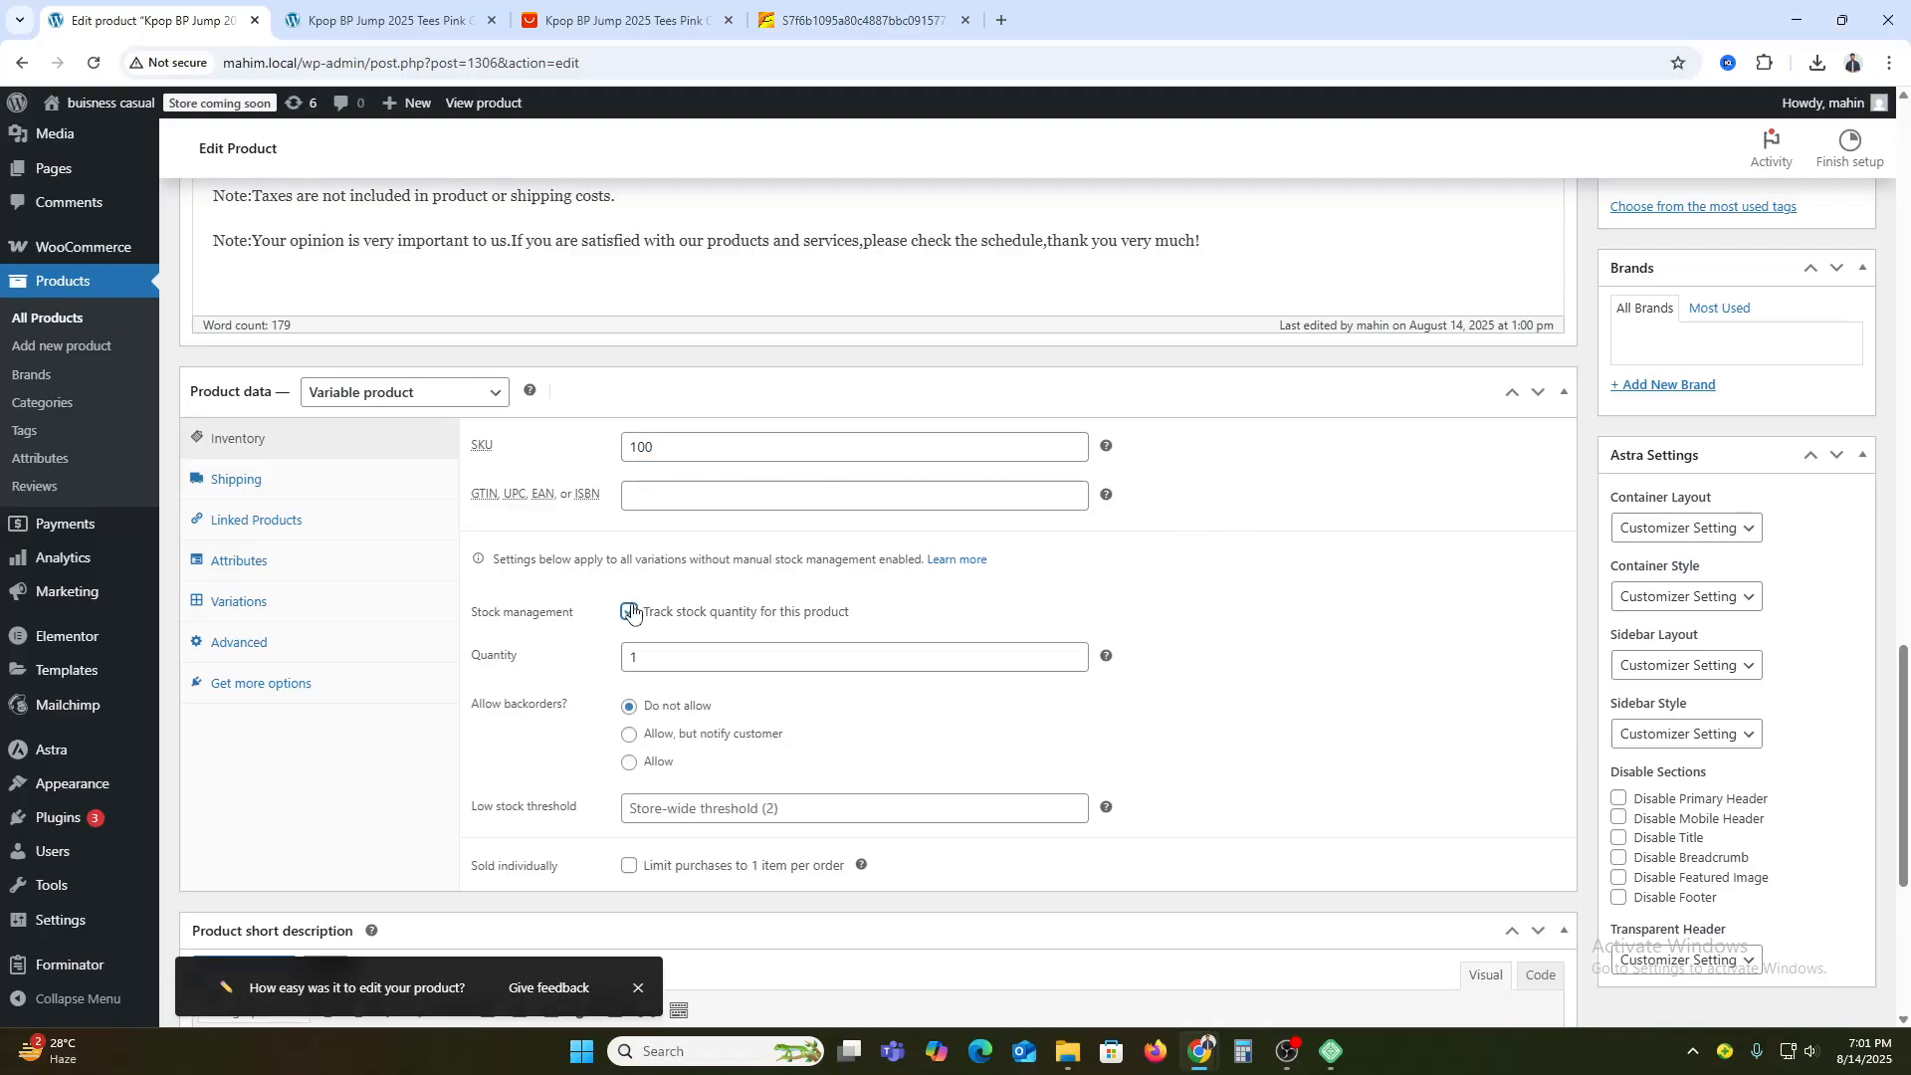
left_click(657, 659)
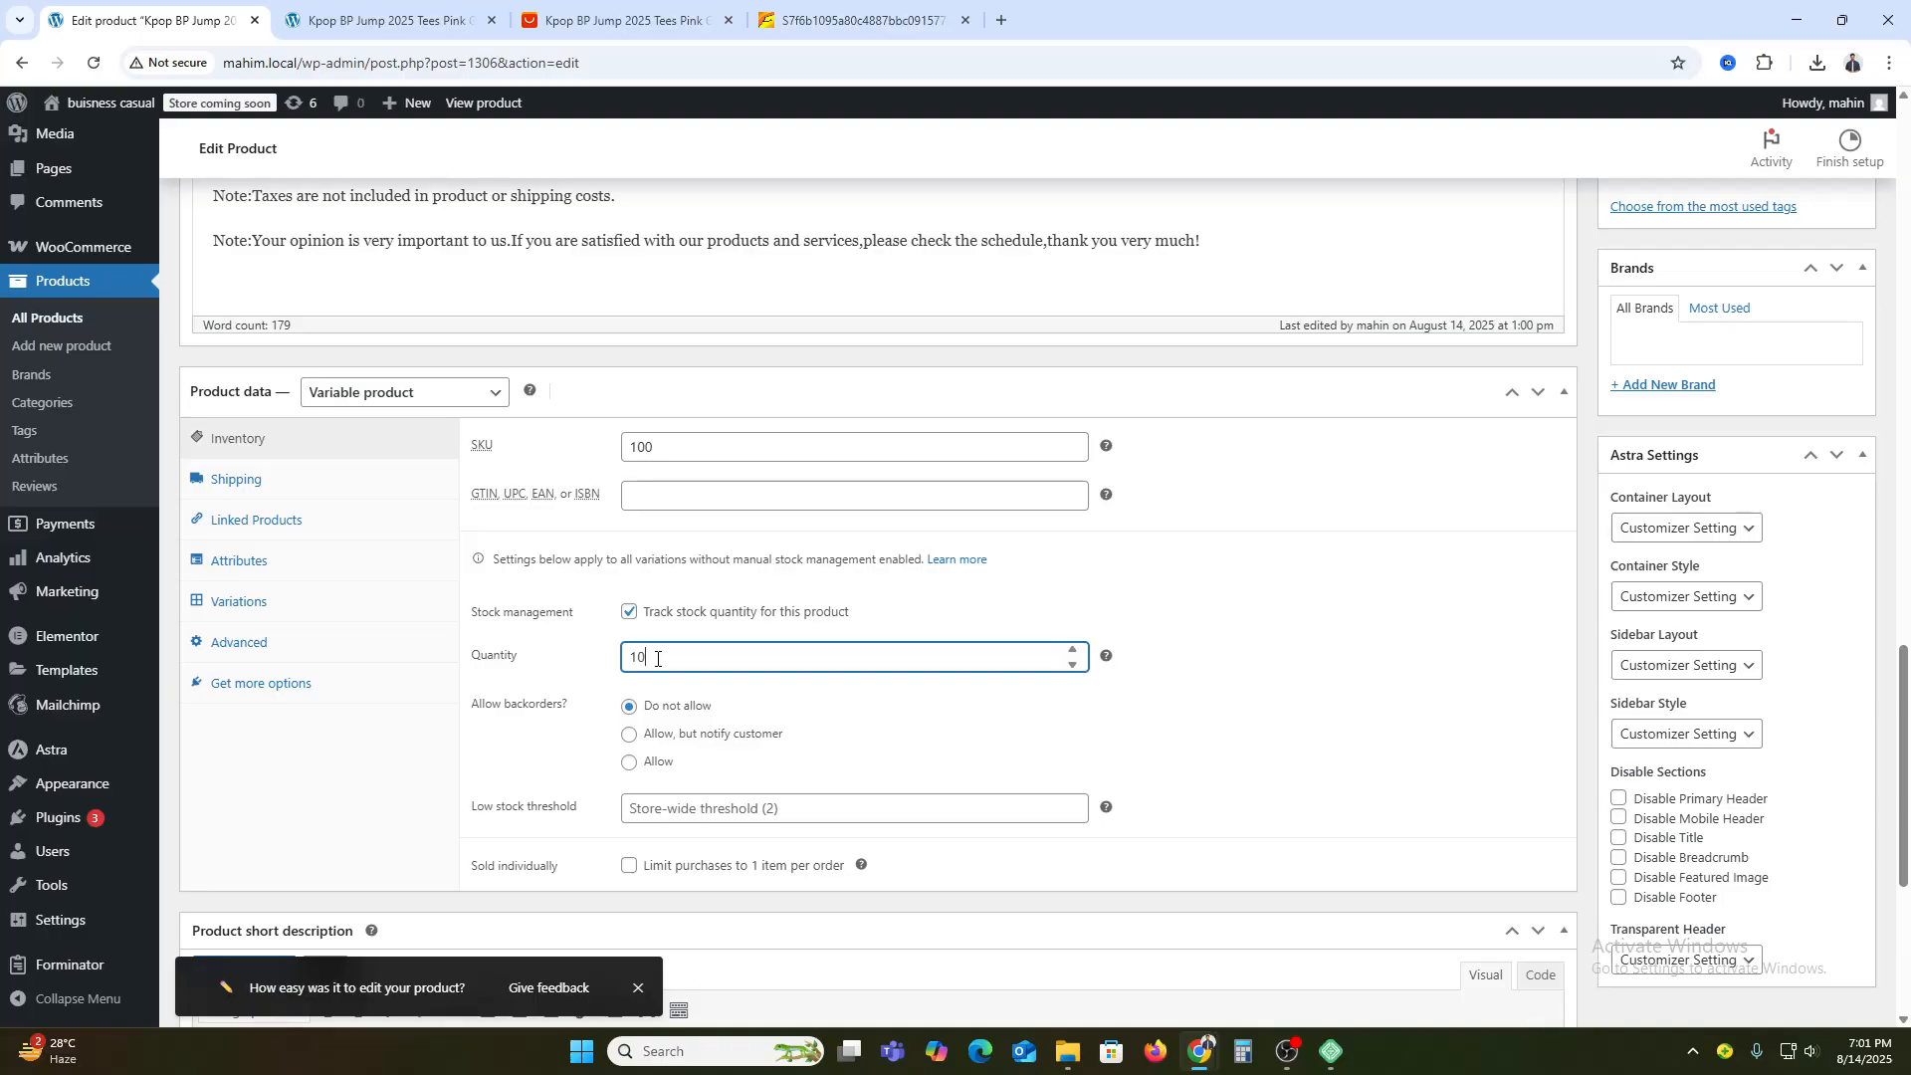
- Update the product with its SKU and stock quantity, and check its storefront page
scroll(1779, 823, "up", 17)
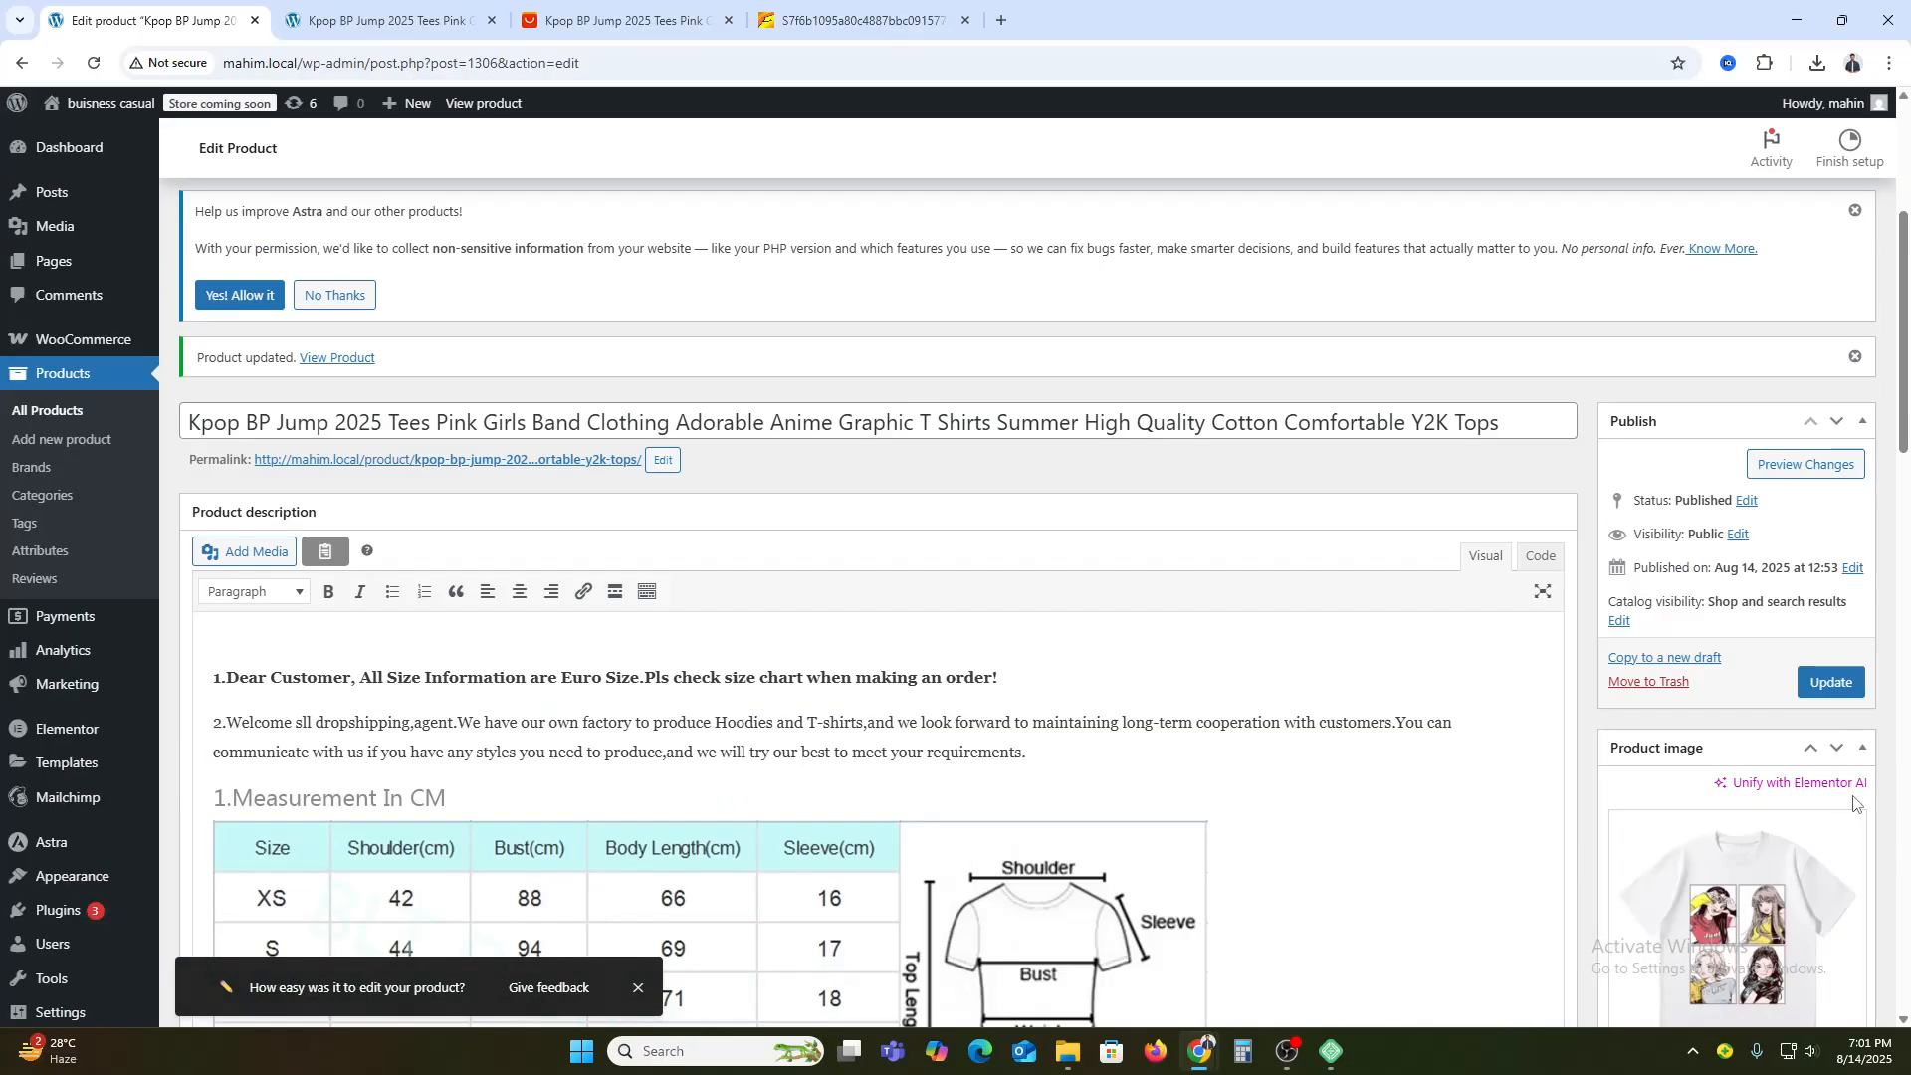
left_click(1827, 684)
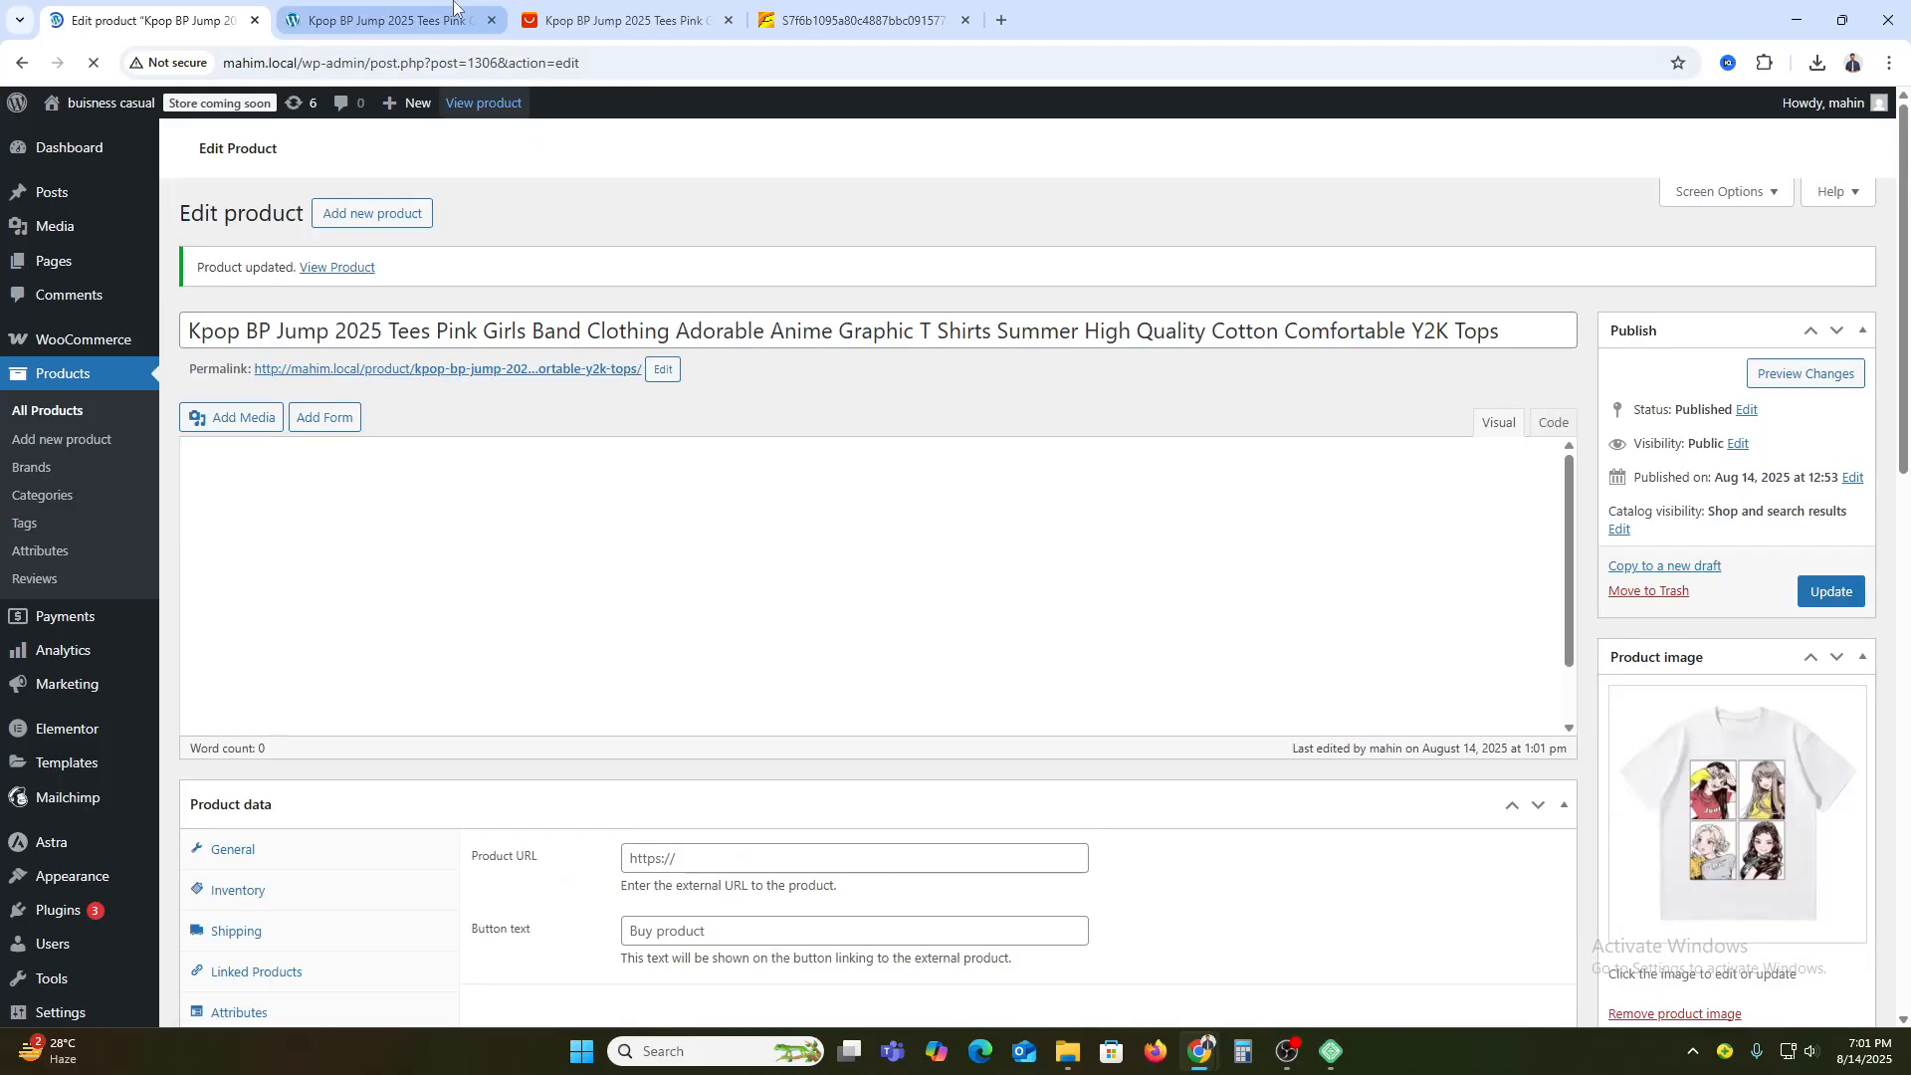
left_click(466, 18)
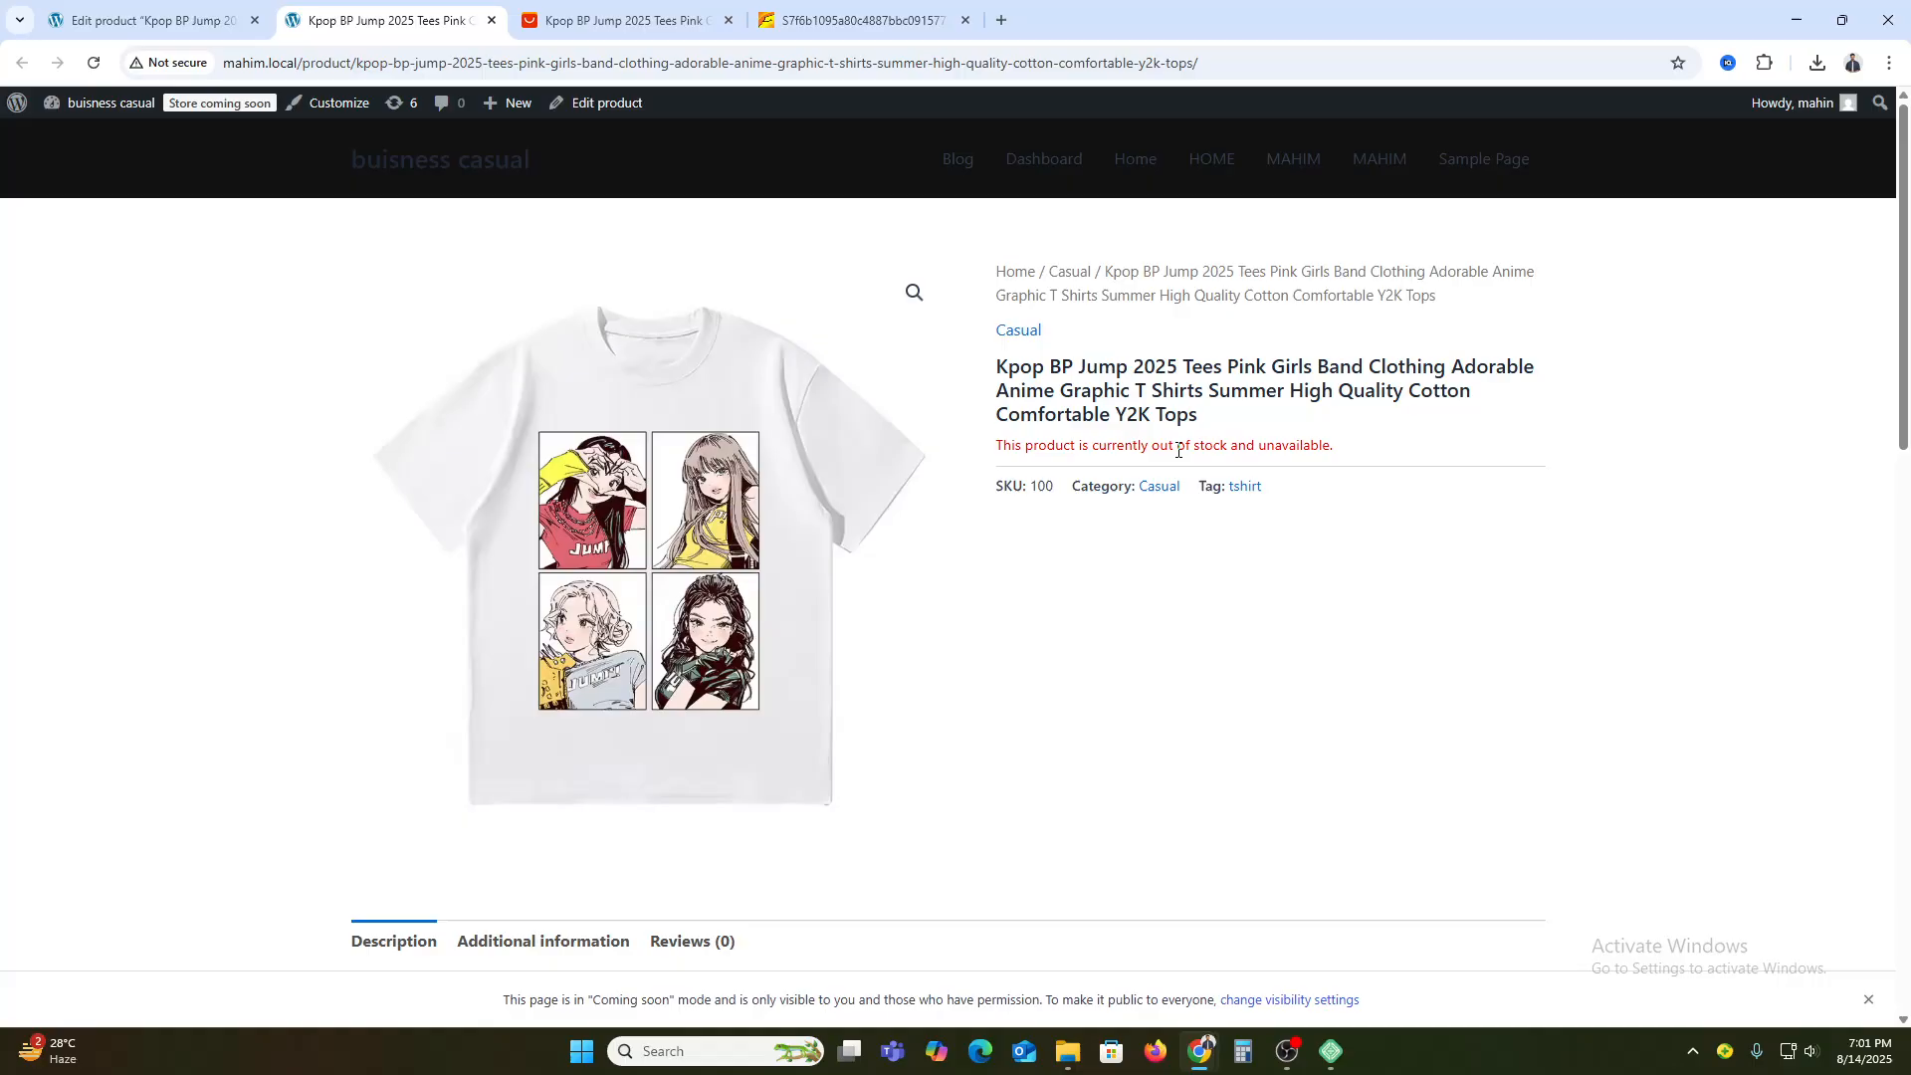
- Back in the inventory settings, allow backorders, set the low stock threshold to 2 and limit purchases to 1 item per order
left_click(150, 20)
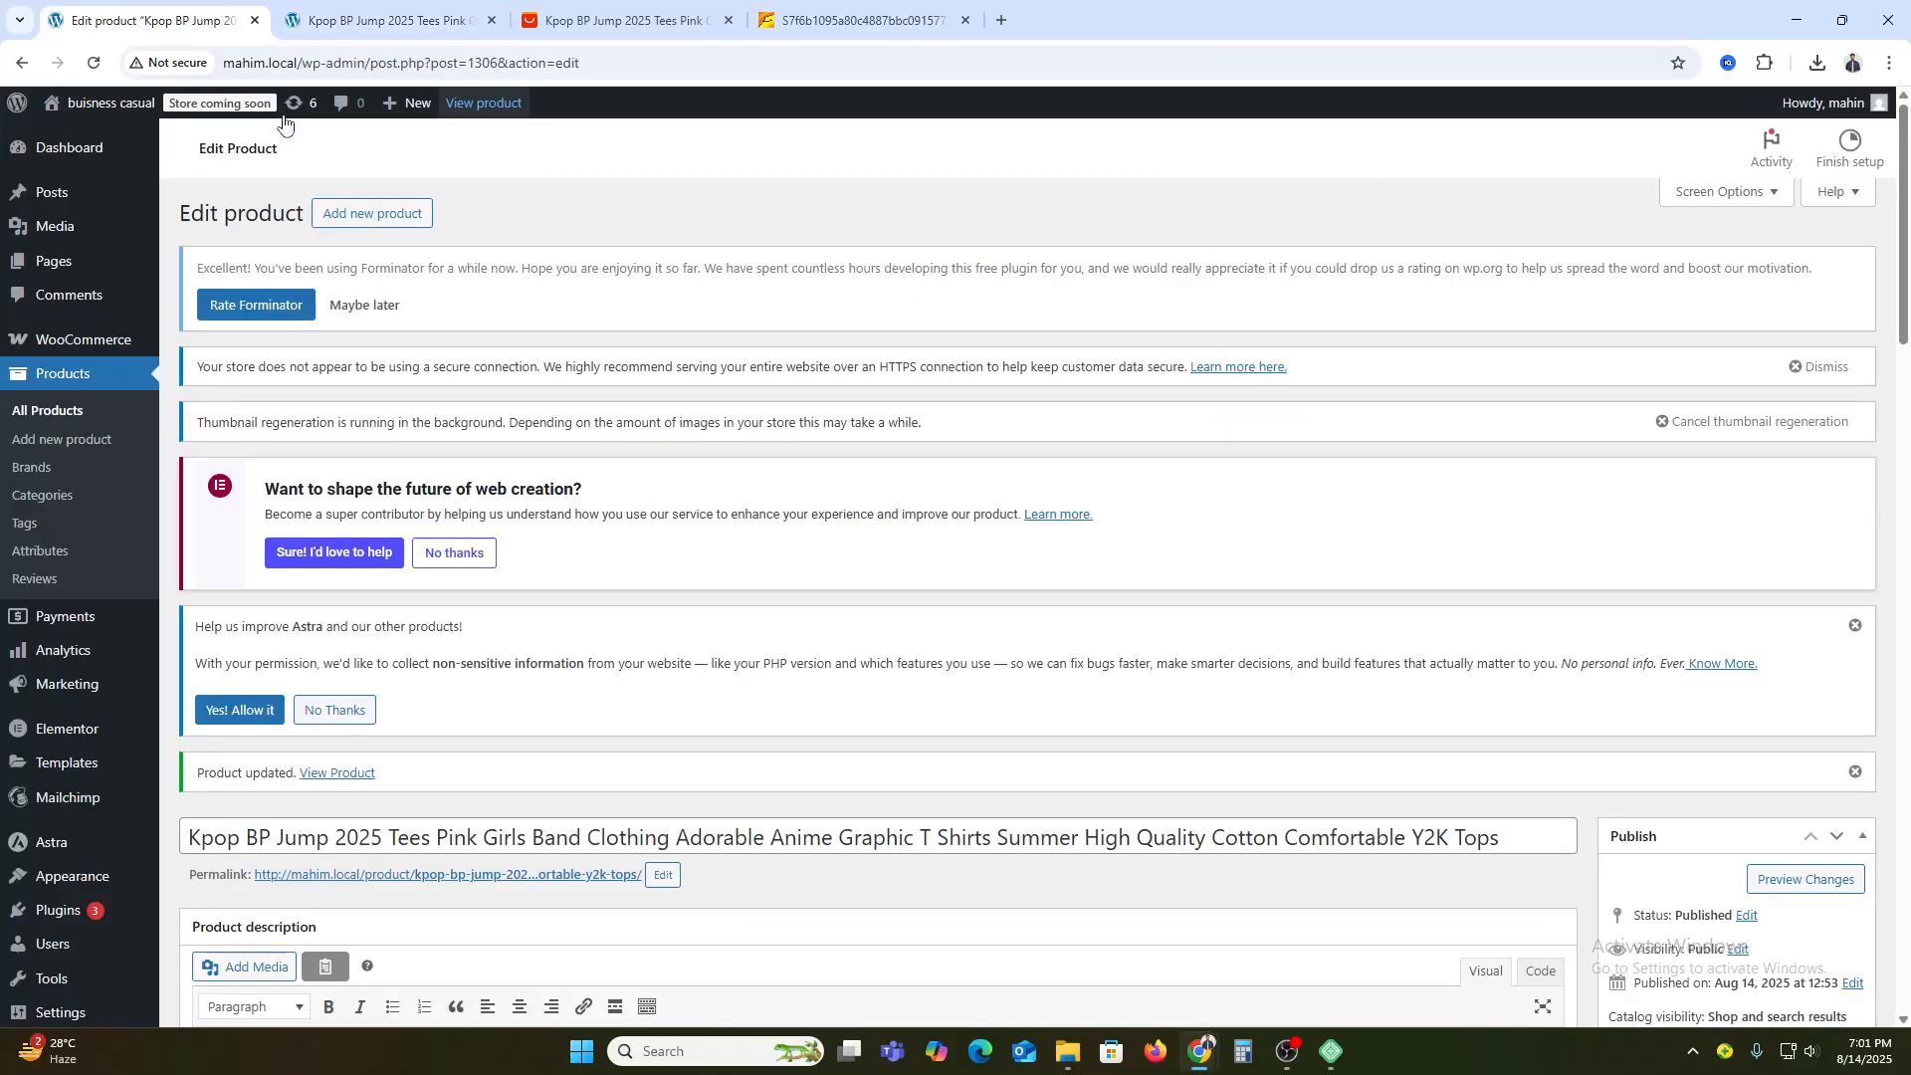
scroll(702, 715, "down", 15)
scroll(702, 715, "down", 10)
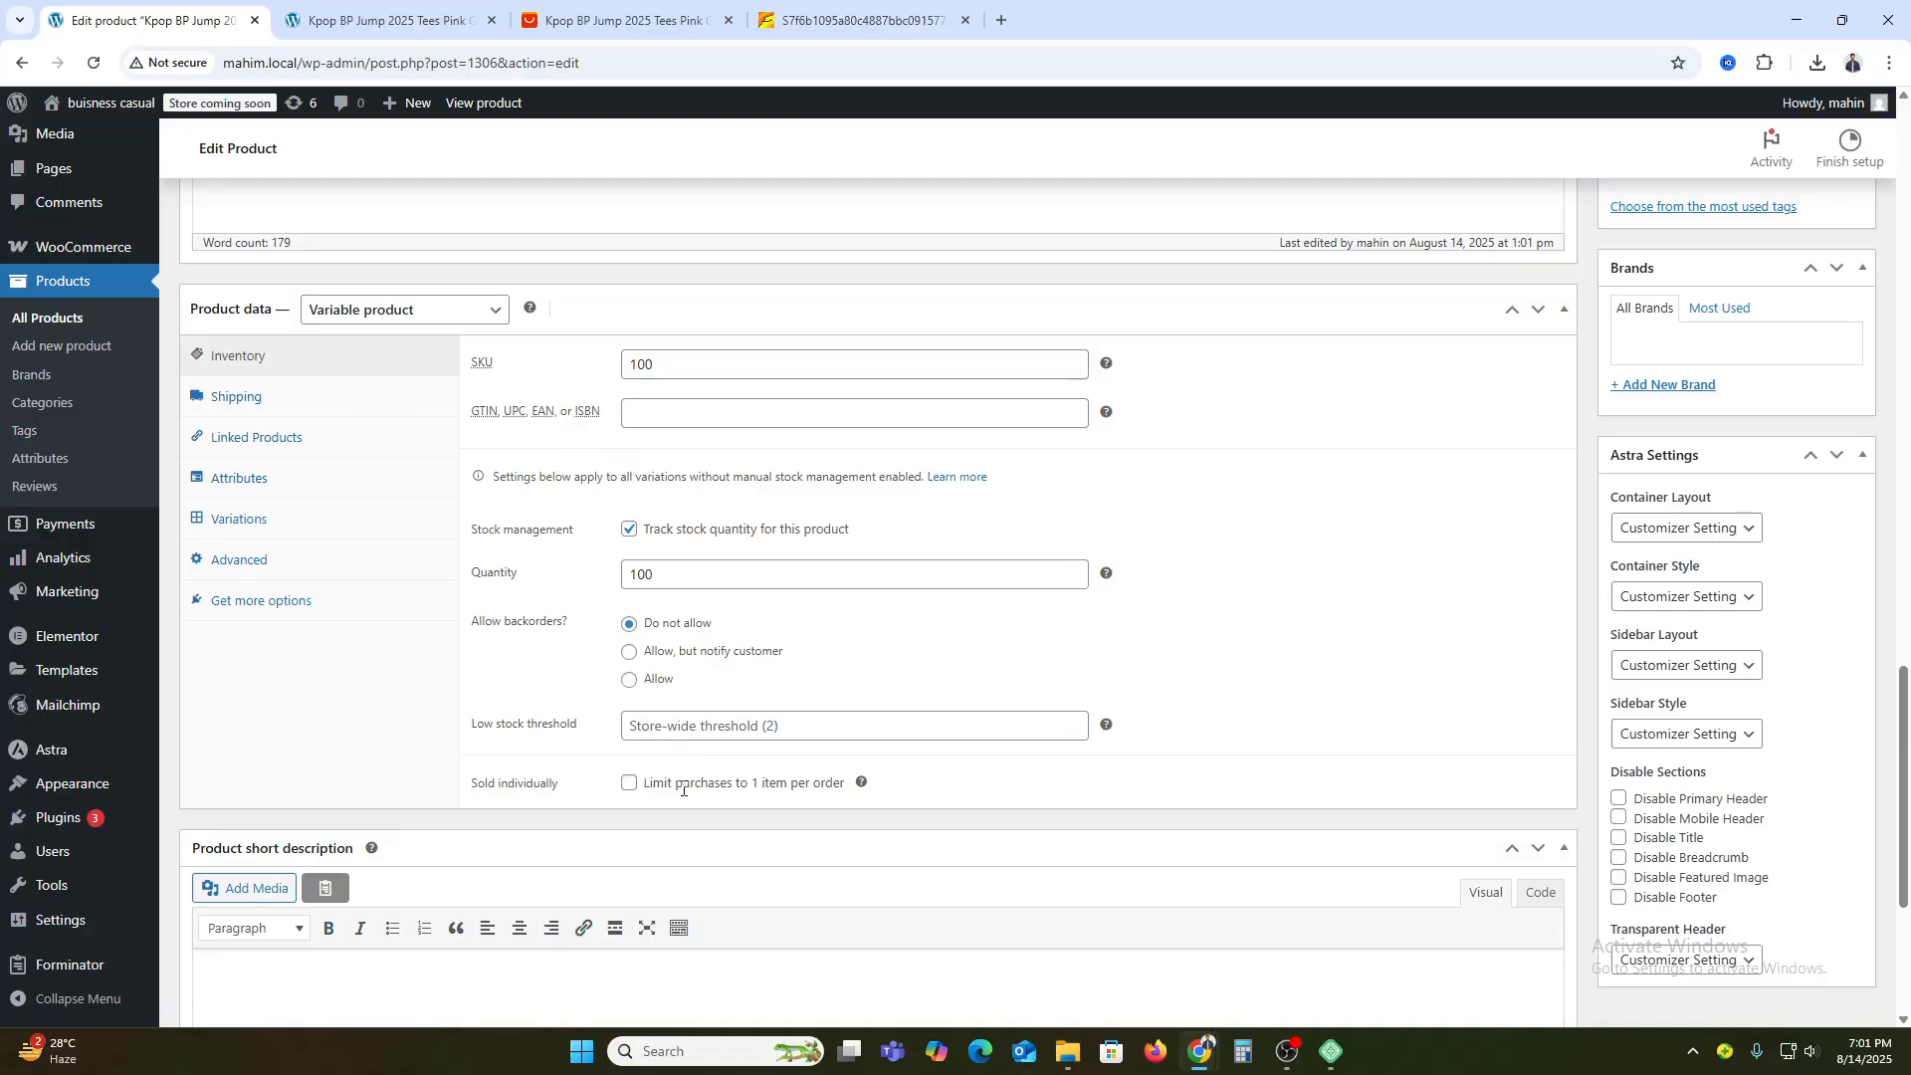
scroll(665, 809, "down", 4)
scroll(667, 810, "up", 5)
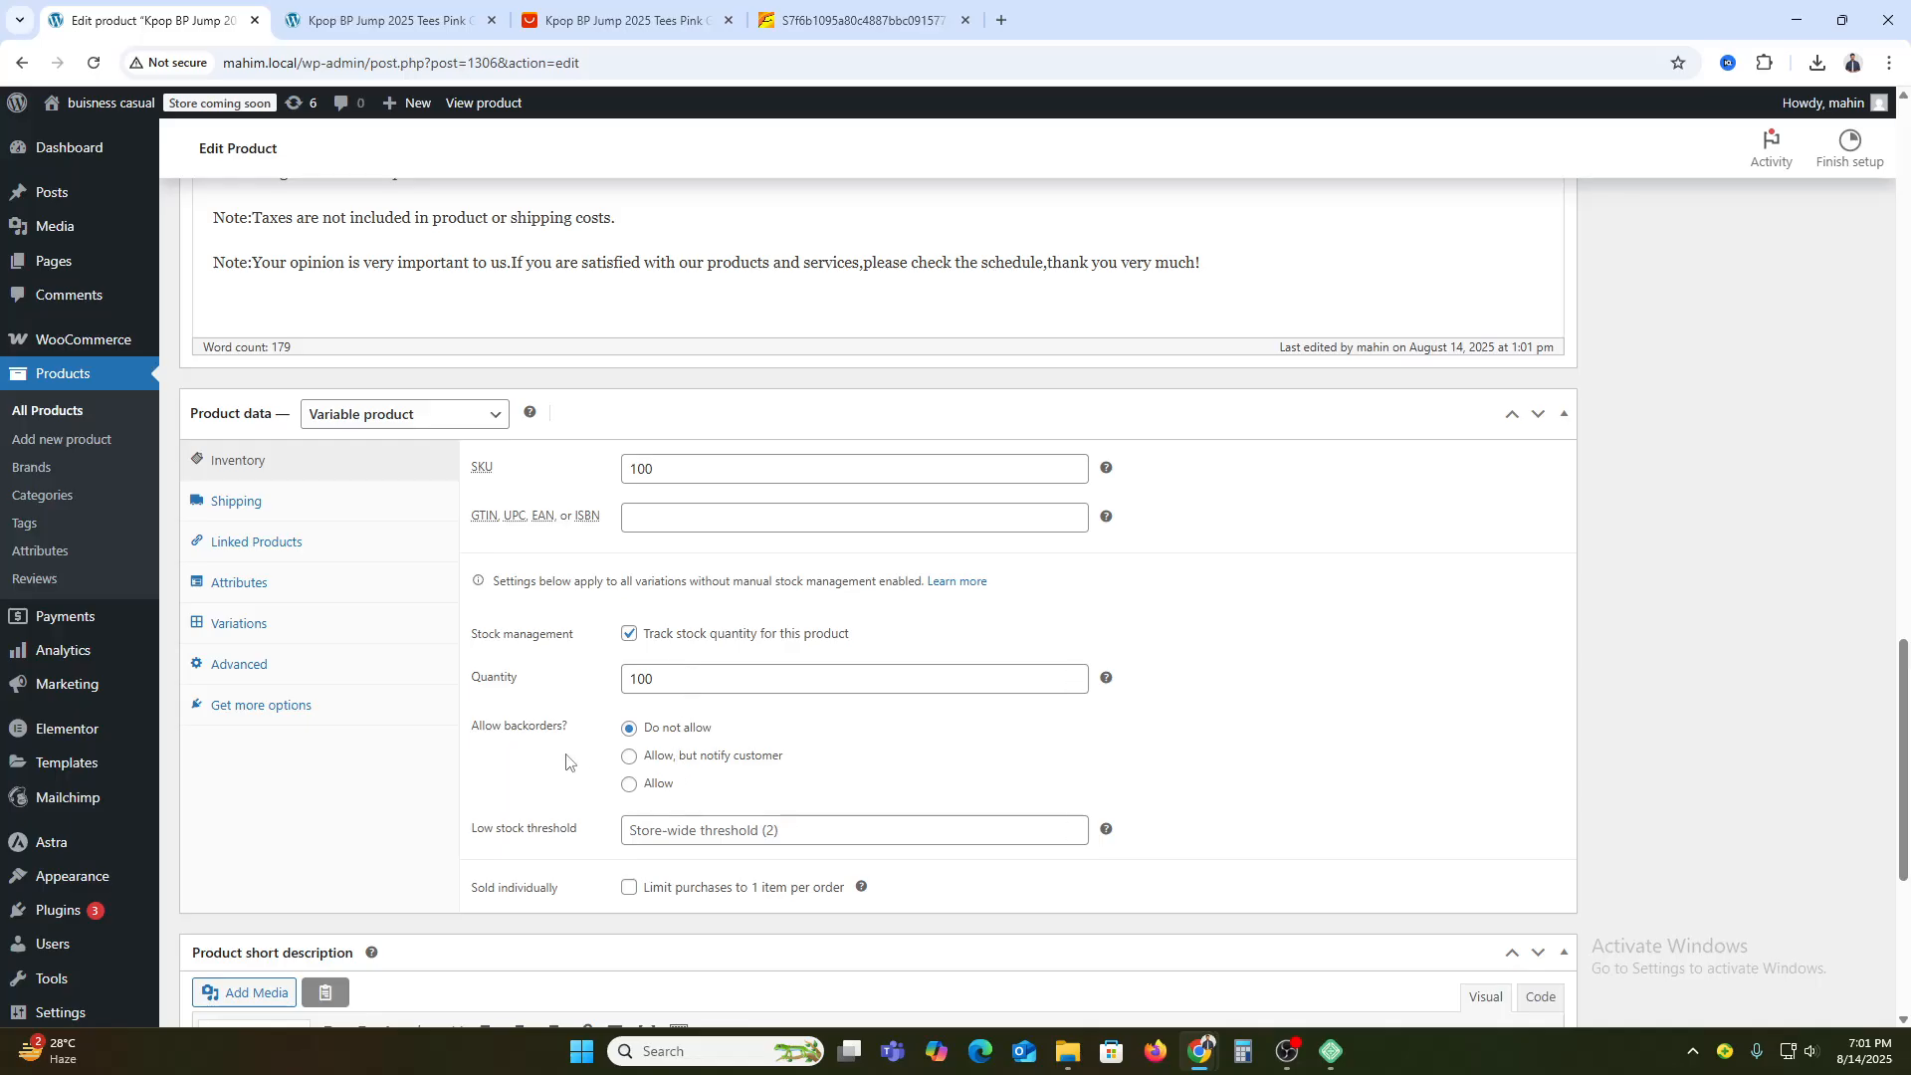
left_click(629, 787)
left_click(683, 834)
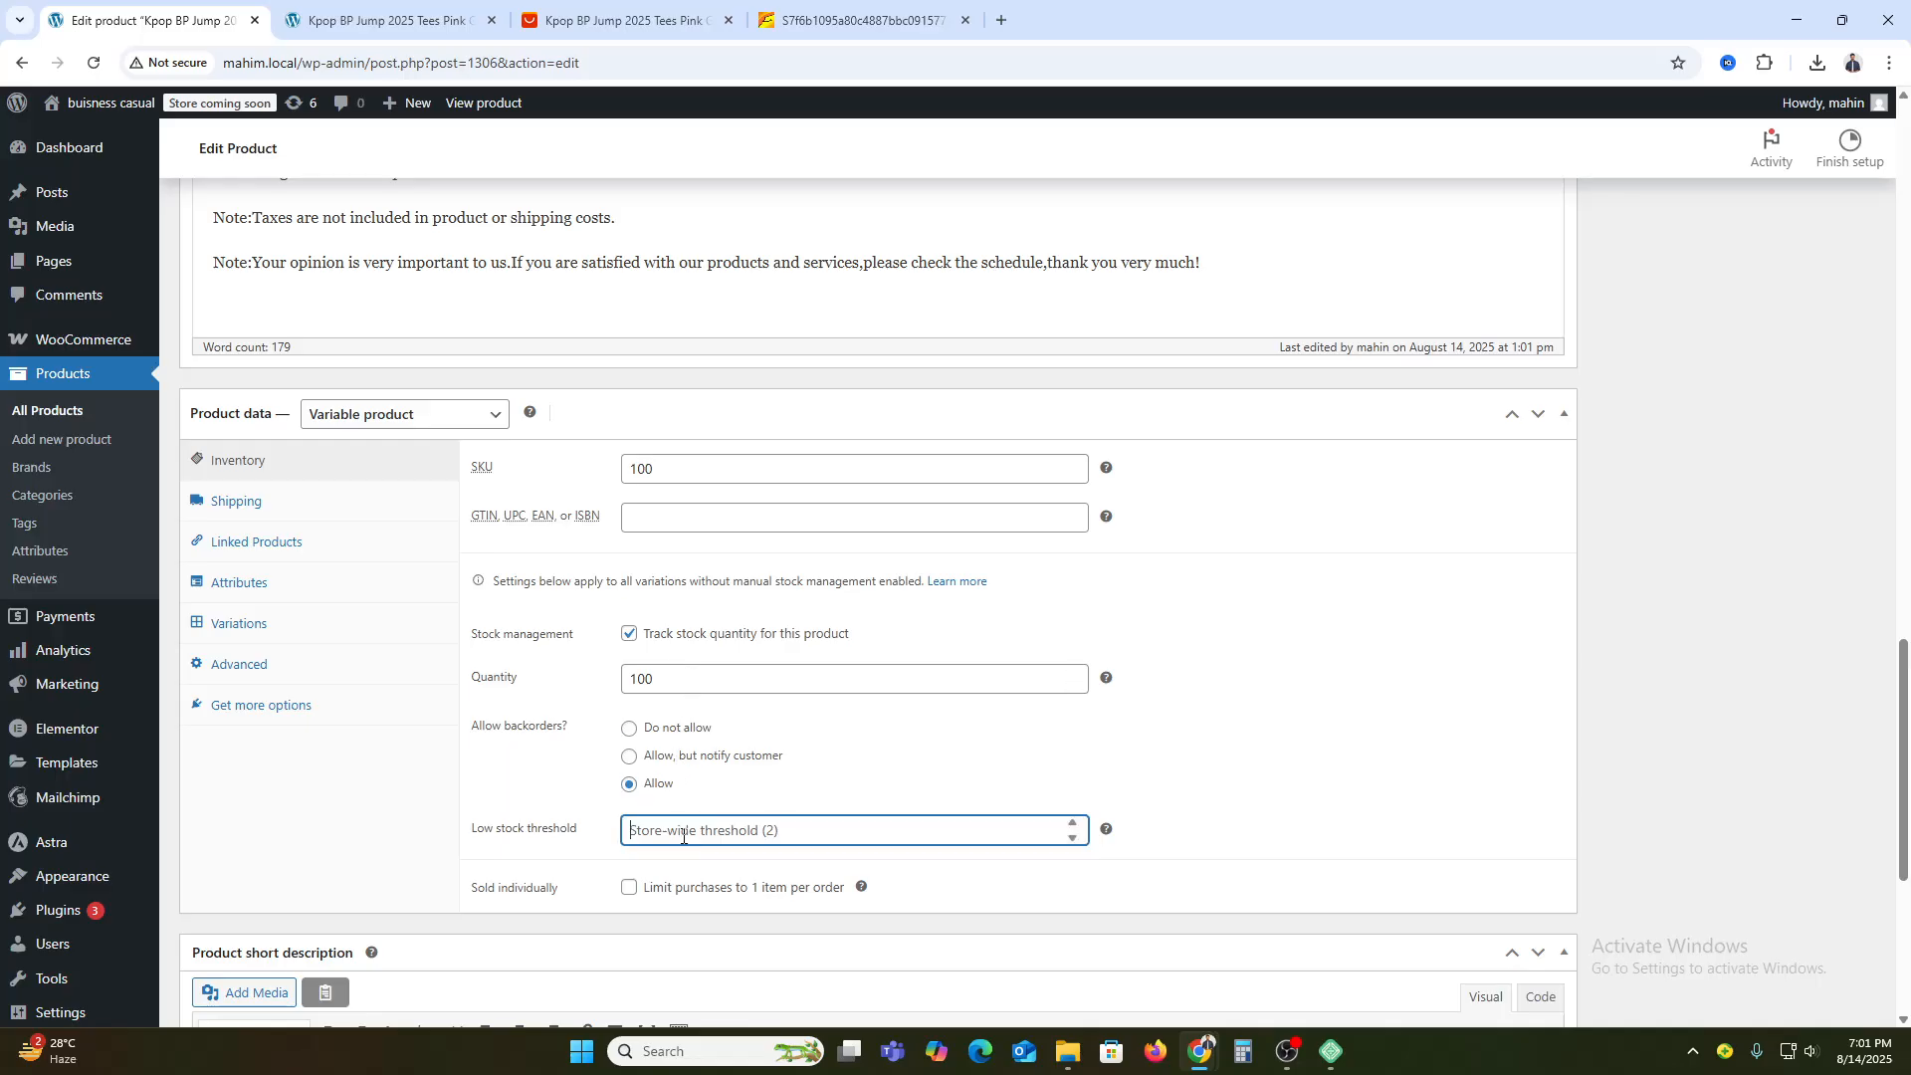
type("2")
left_click(629, 887)
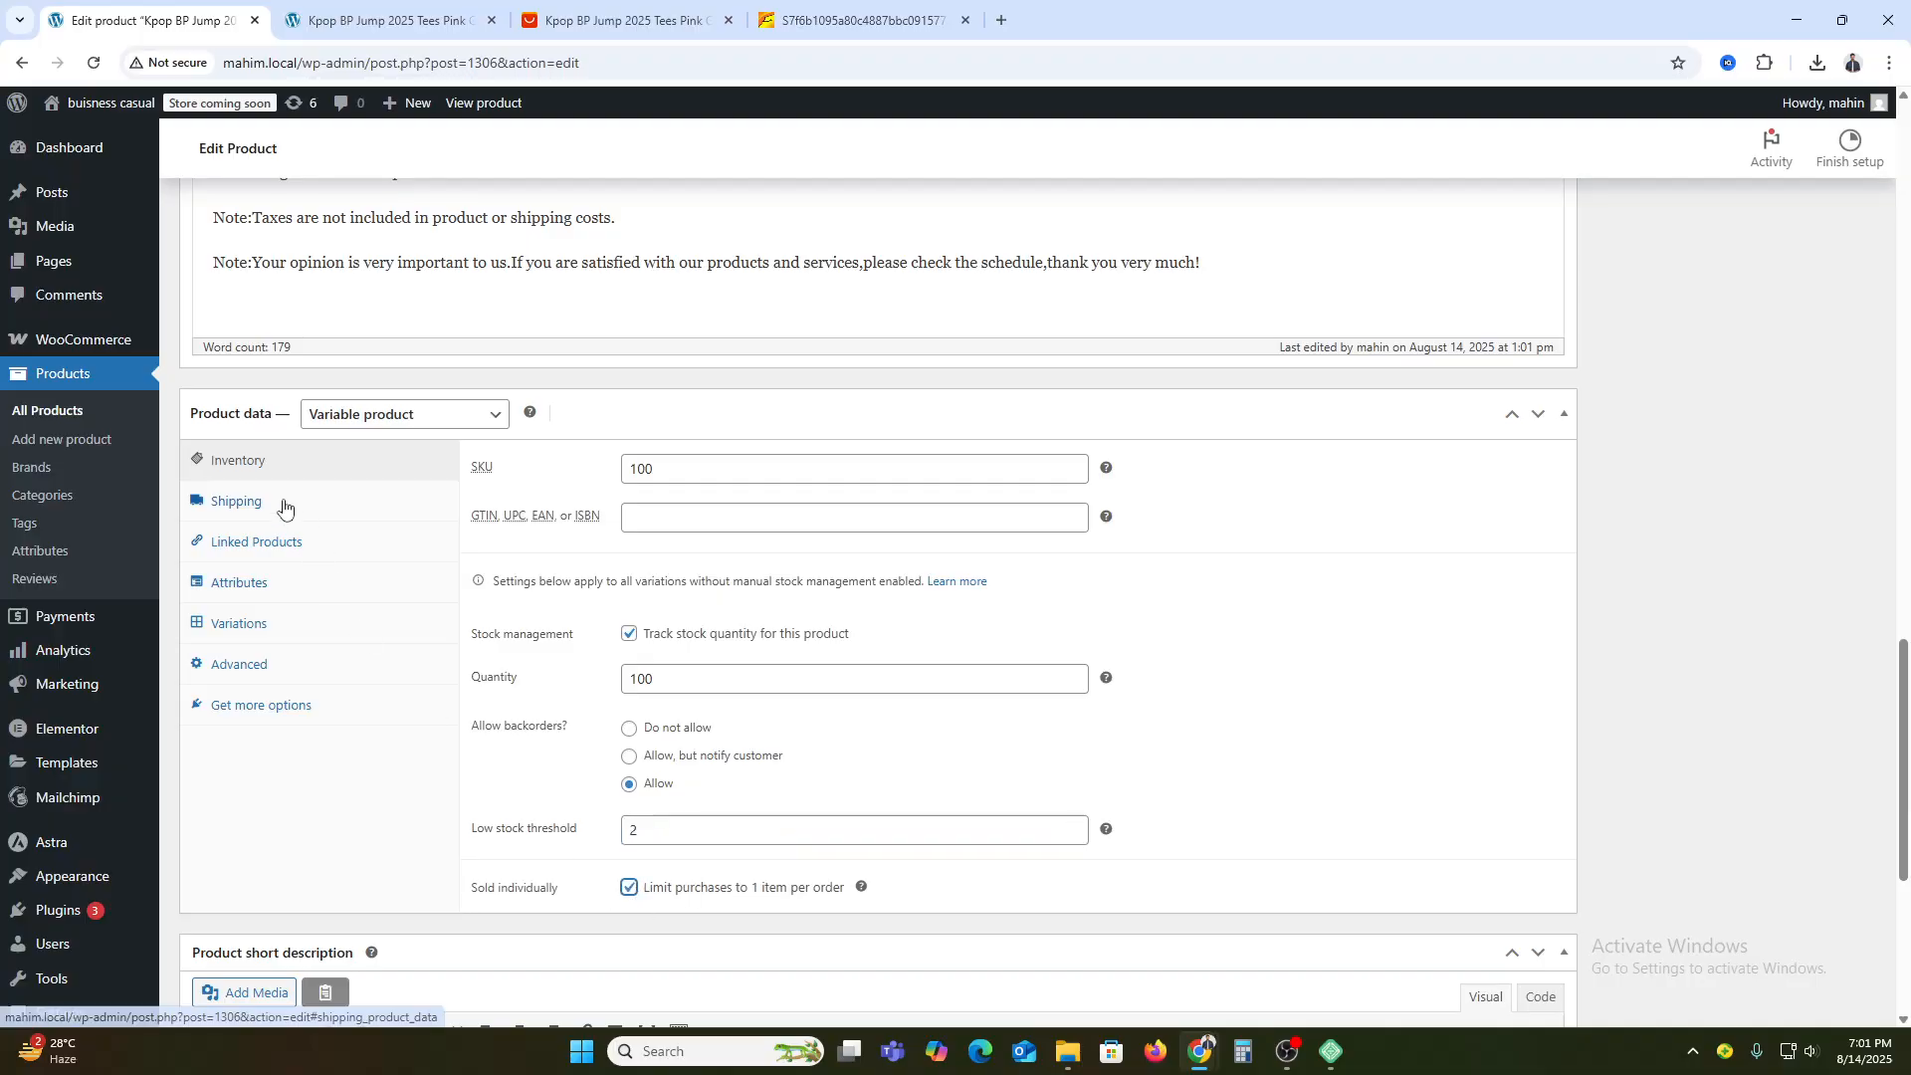
- Update the product with the backorder and purchase limit settings, and reload its storefront page to check availability
scroll(1898, 985, "up", 5)
scroll(1898, 985, "up", 10)
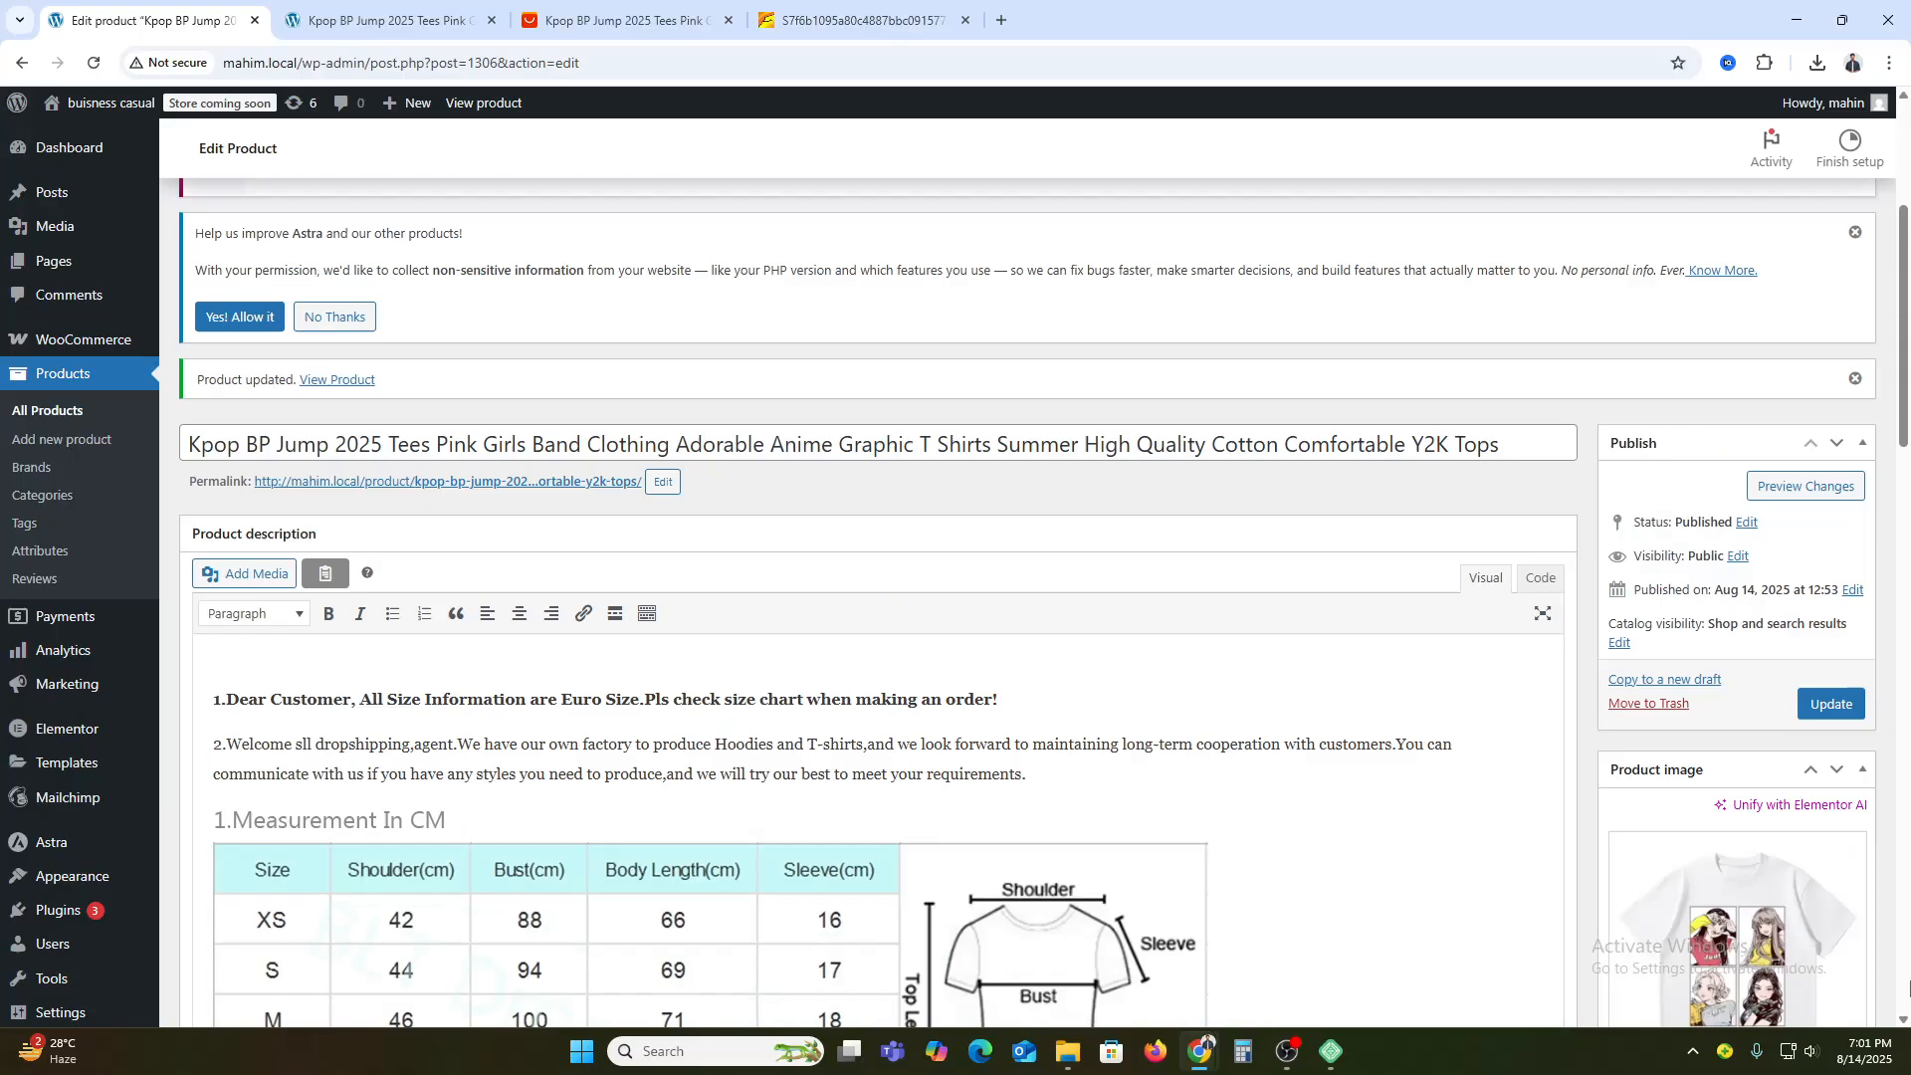
left_click(1837, 707)
scroll(1841, 714, "down", 8)
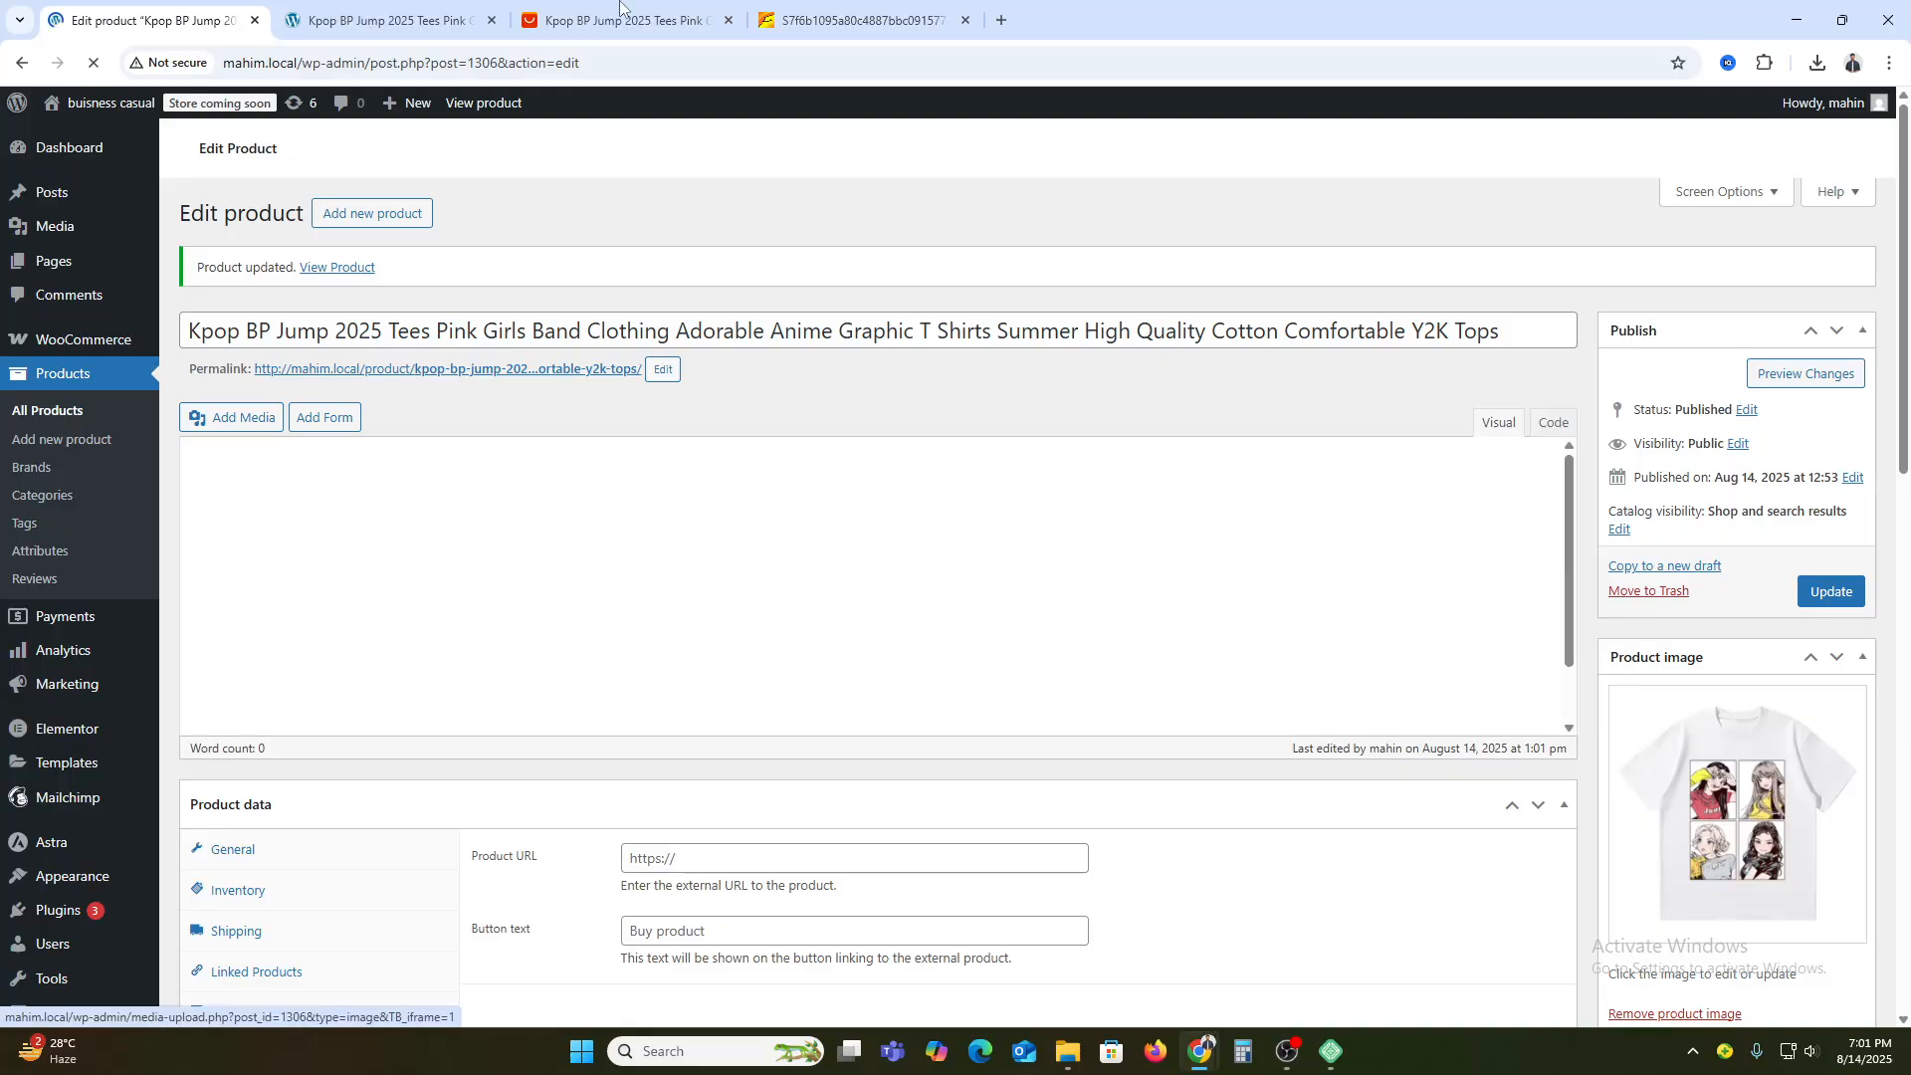
left_click(366, 8)
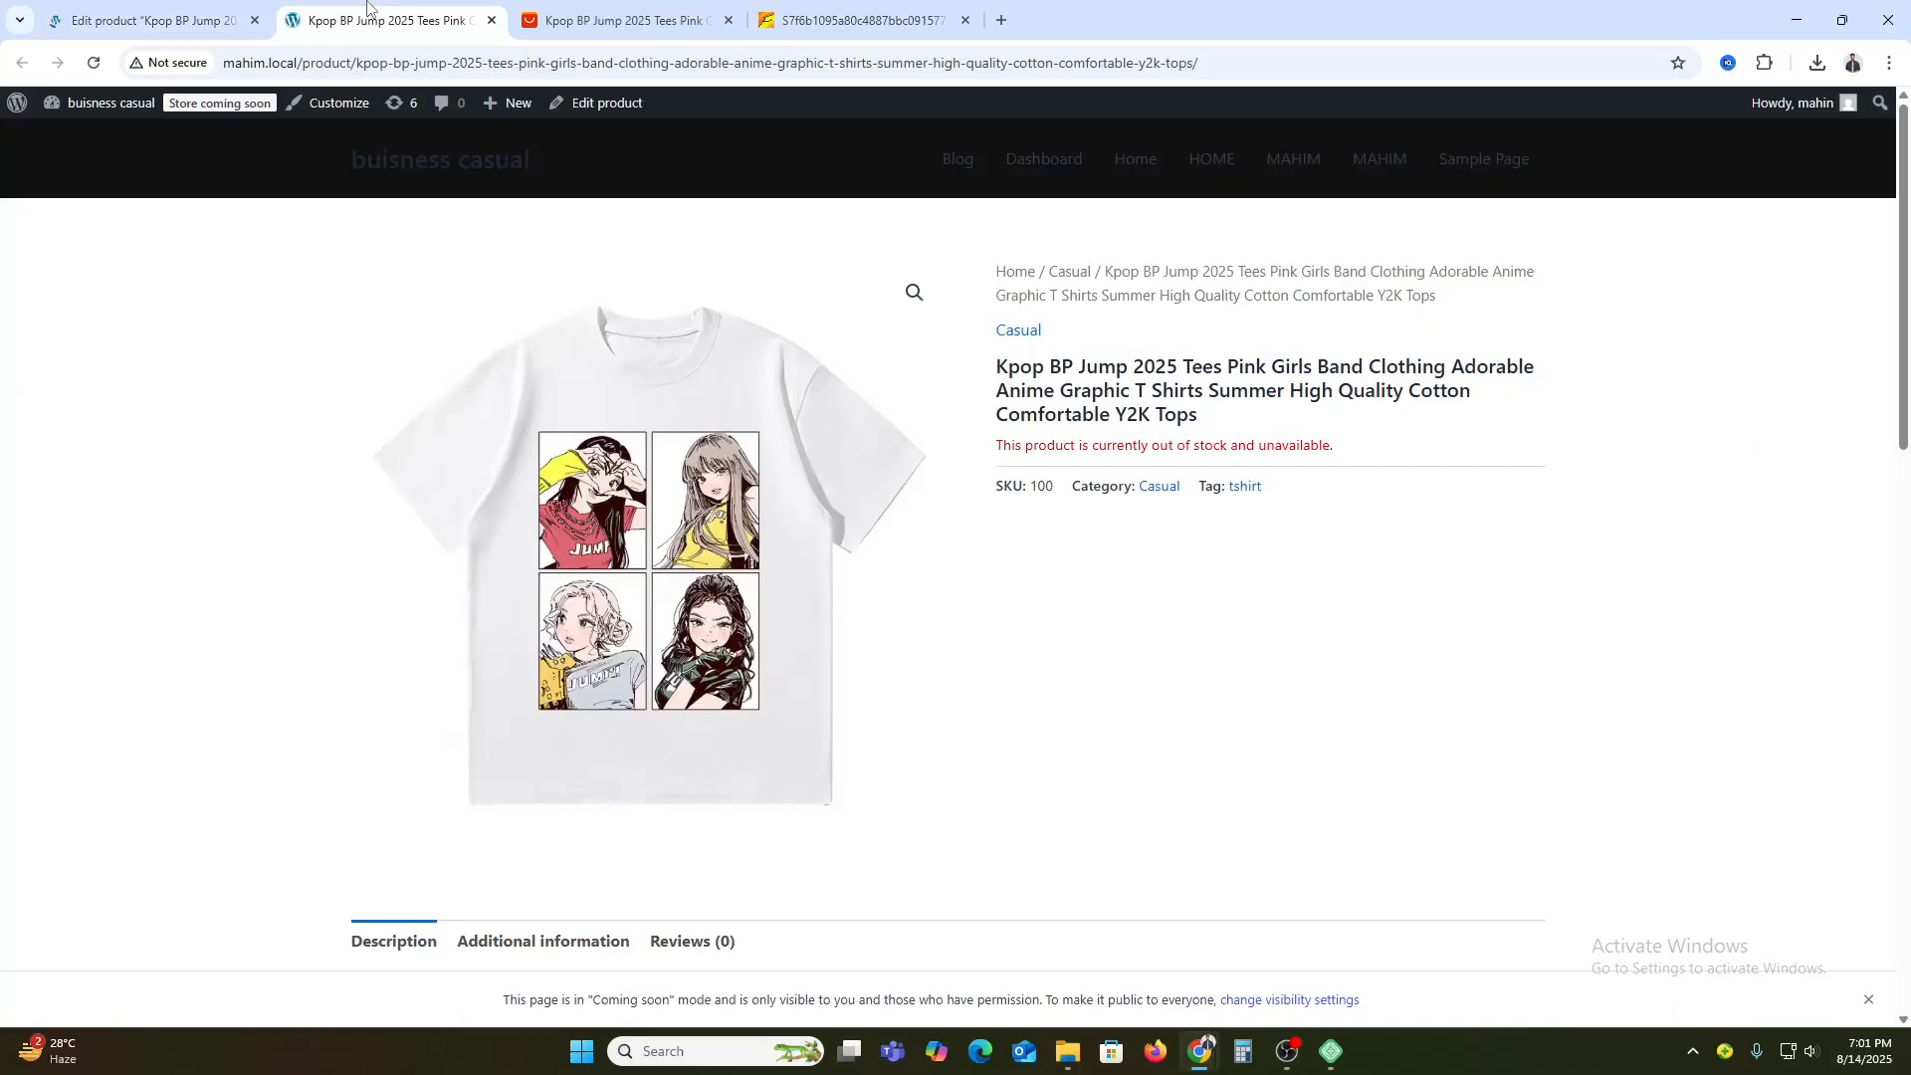
left_click(375, 63)
key("Return")
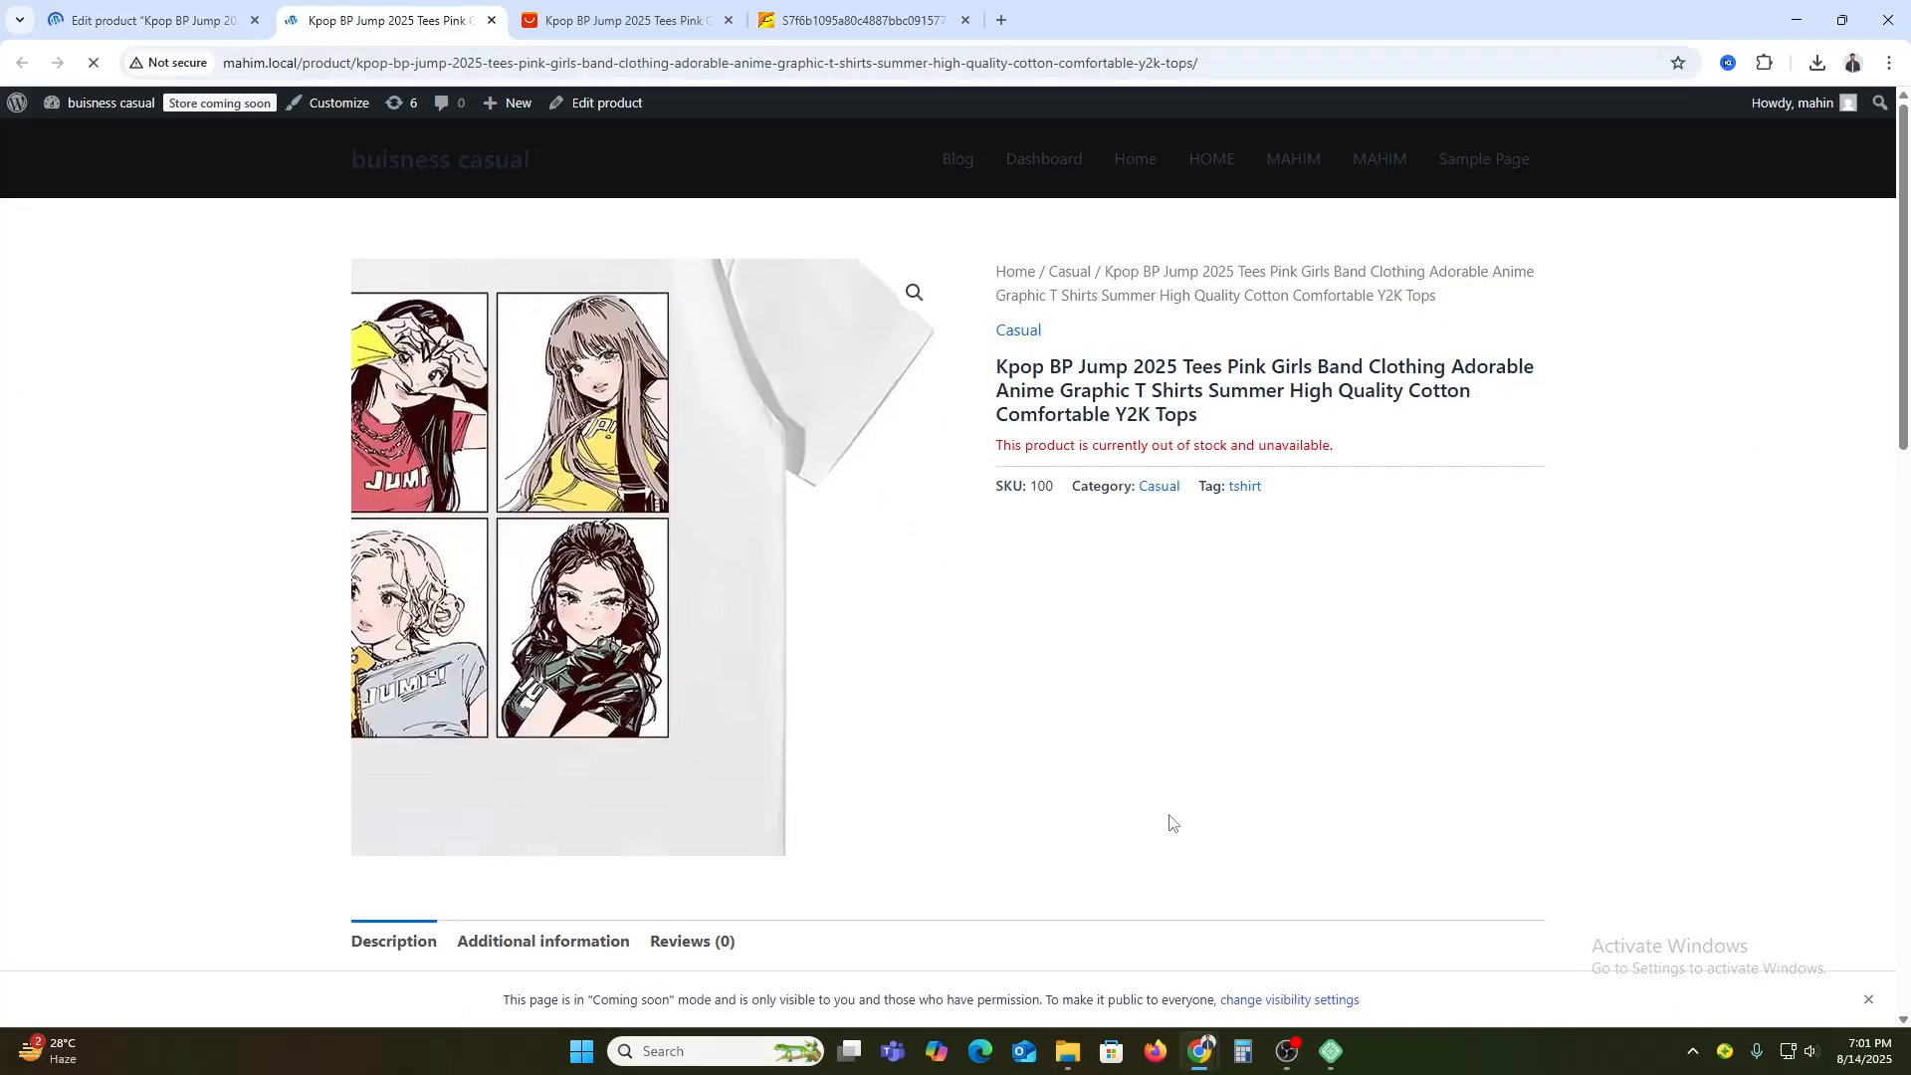
- Open the list of all products and check the T-shirt's stock and price entries
left_click(19, 20)
left_click(204, 307)
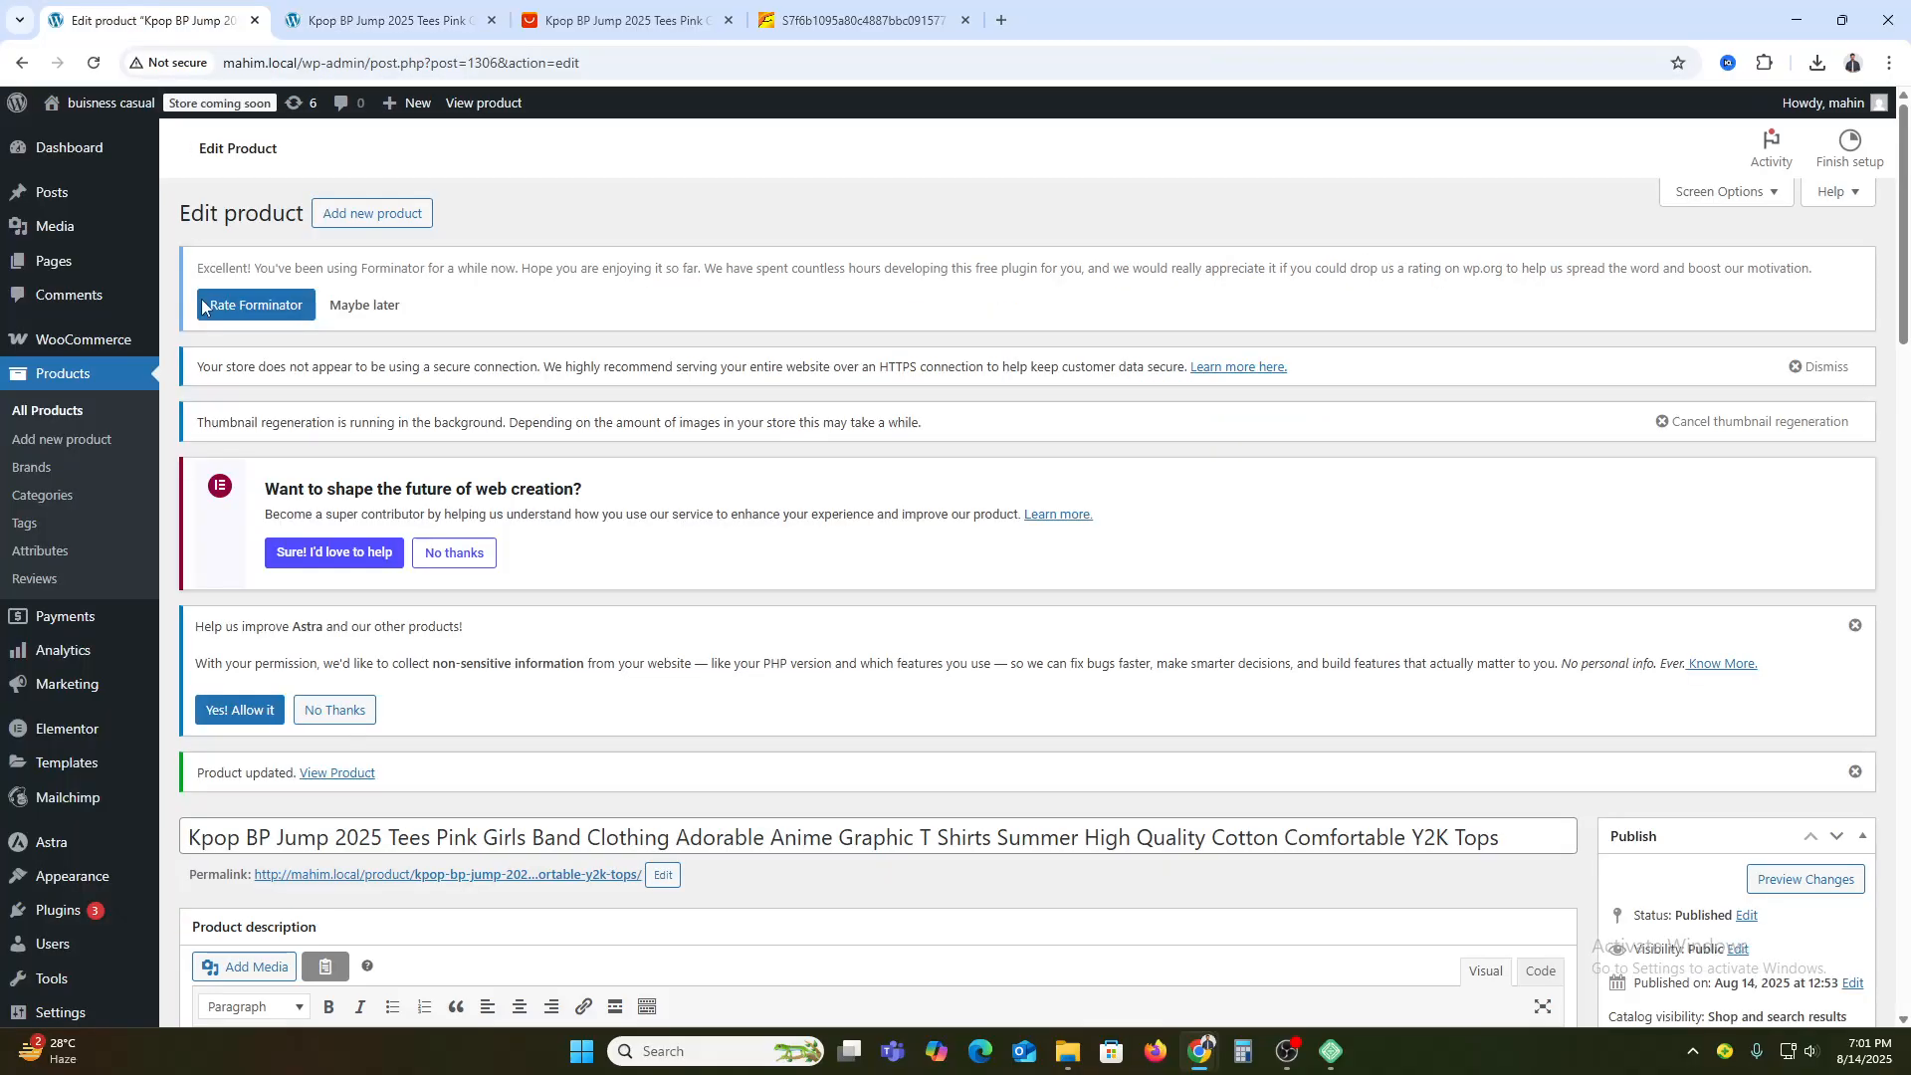
left_click(76, 409)
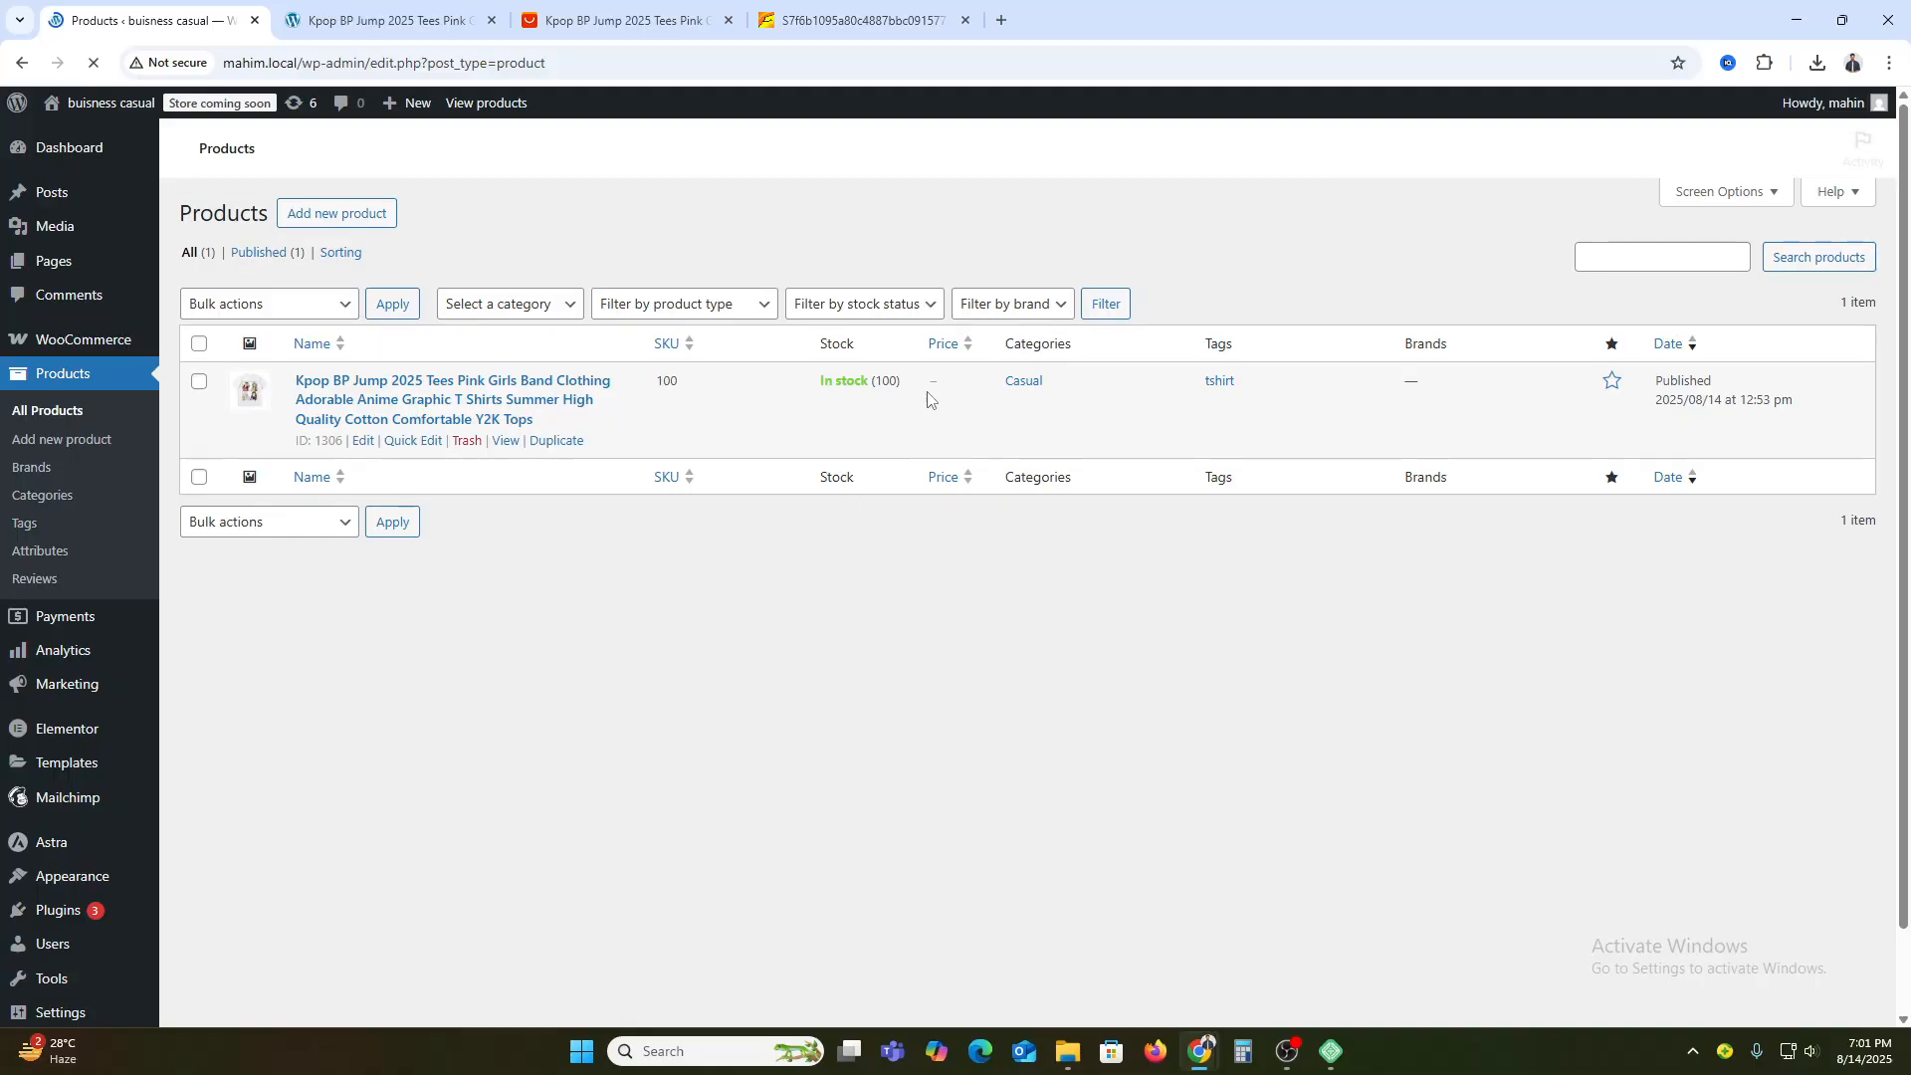
scroll(846, 647, "down", 2)
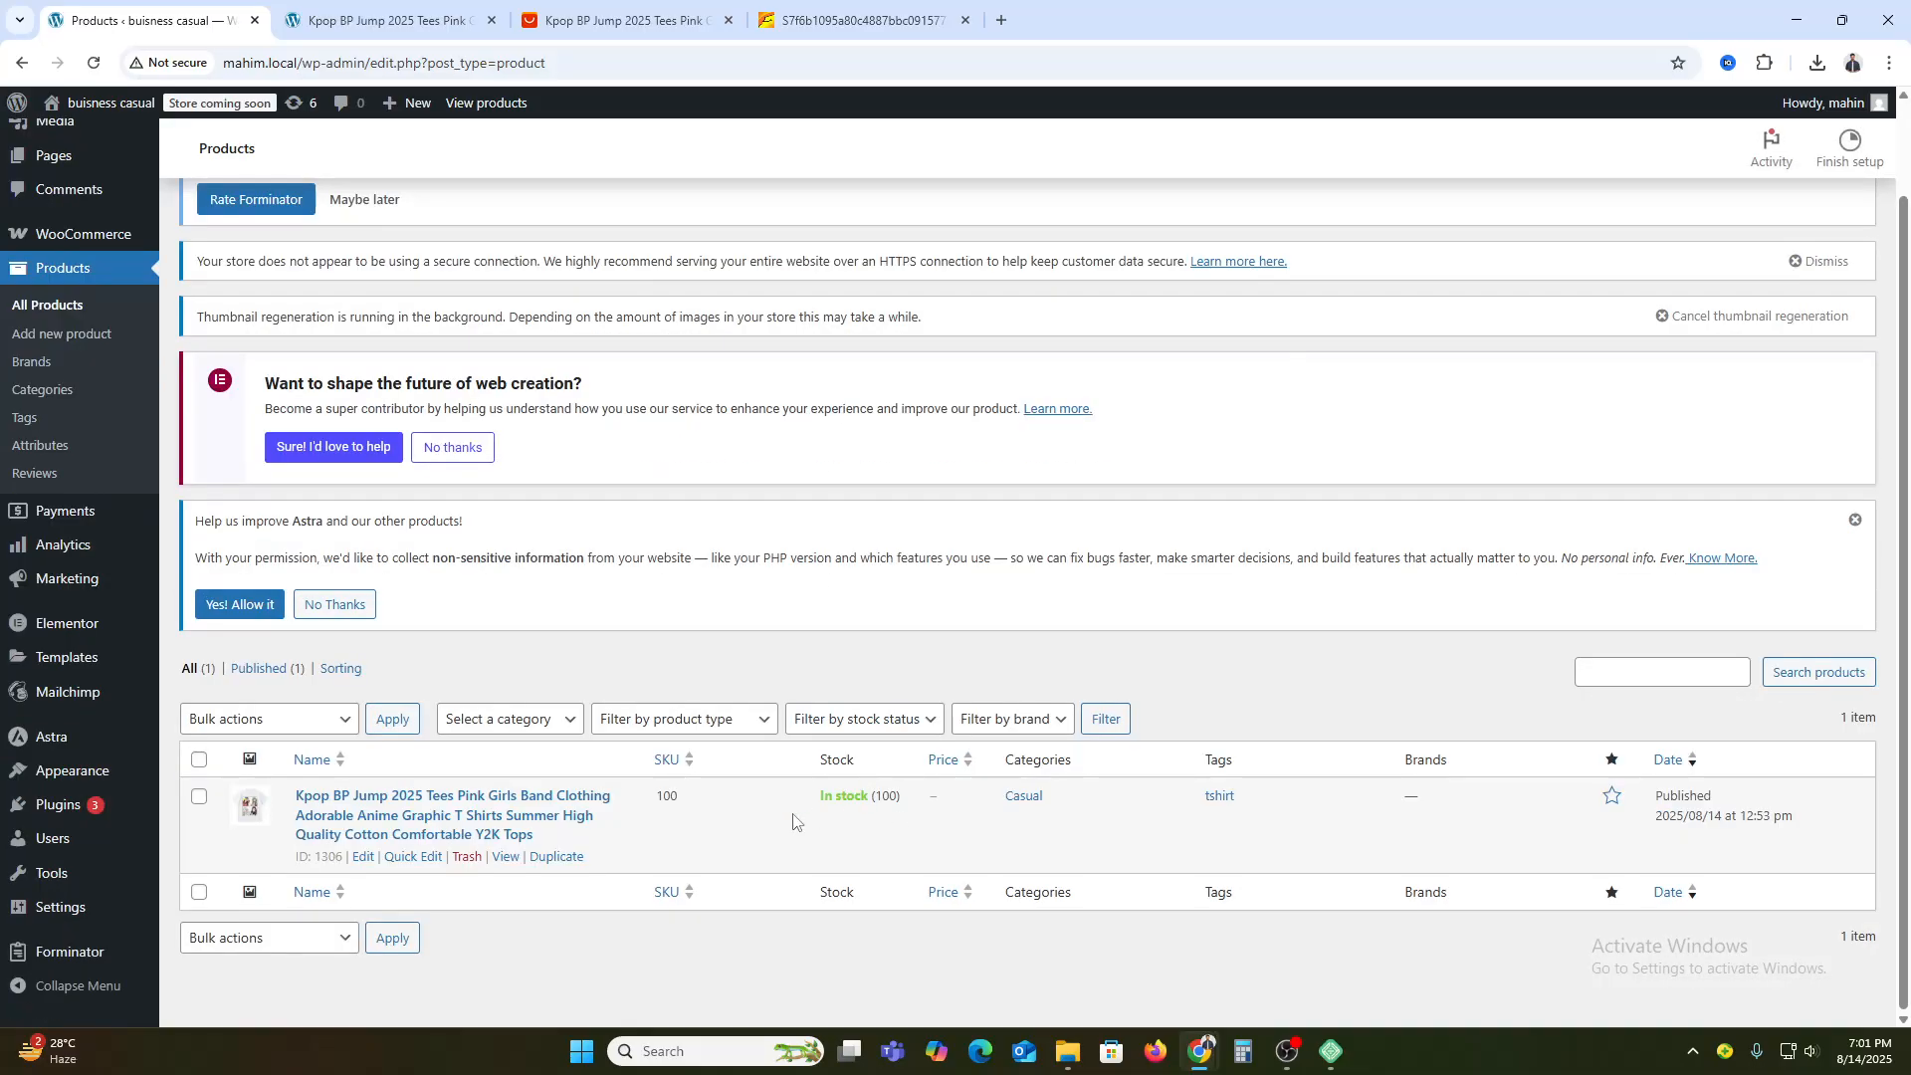
- Reopen the T-shirt for editing and examine the White variation's price, stock, weight and shipping fields
left_click(369, 862)
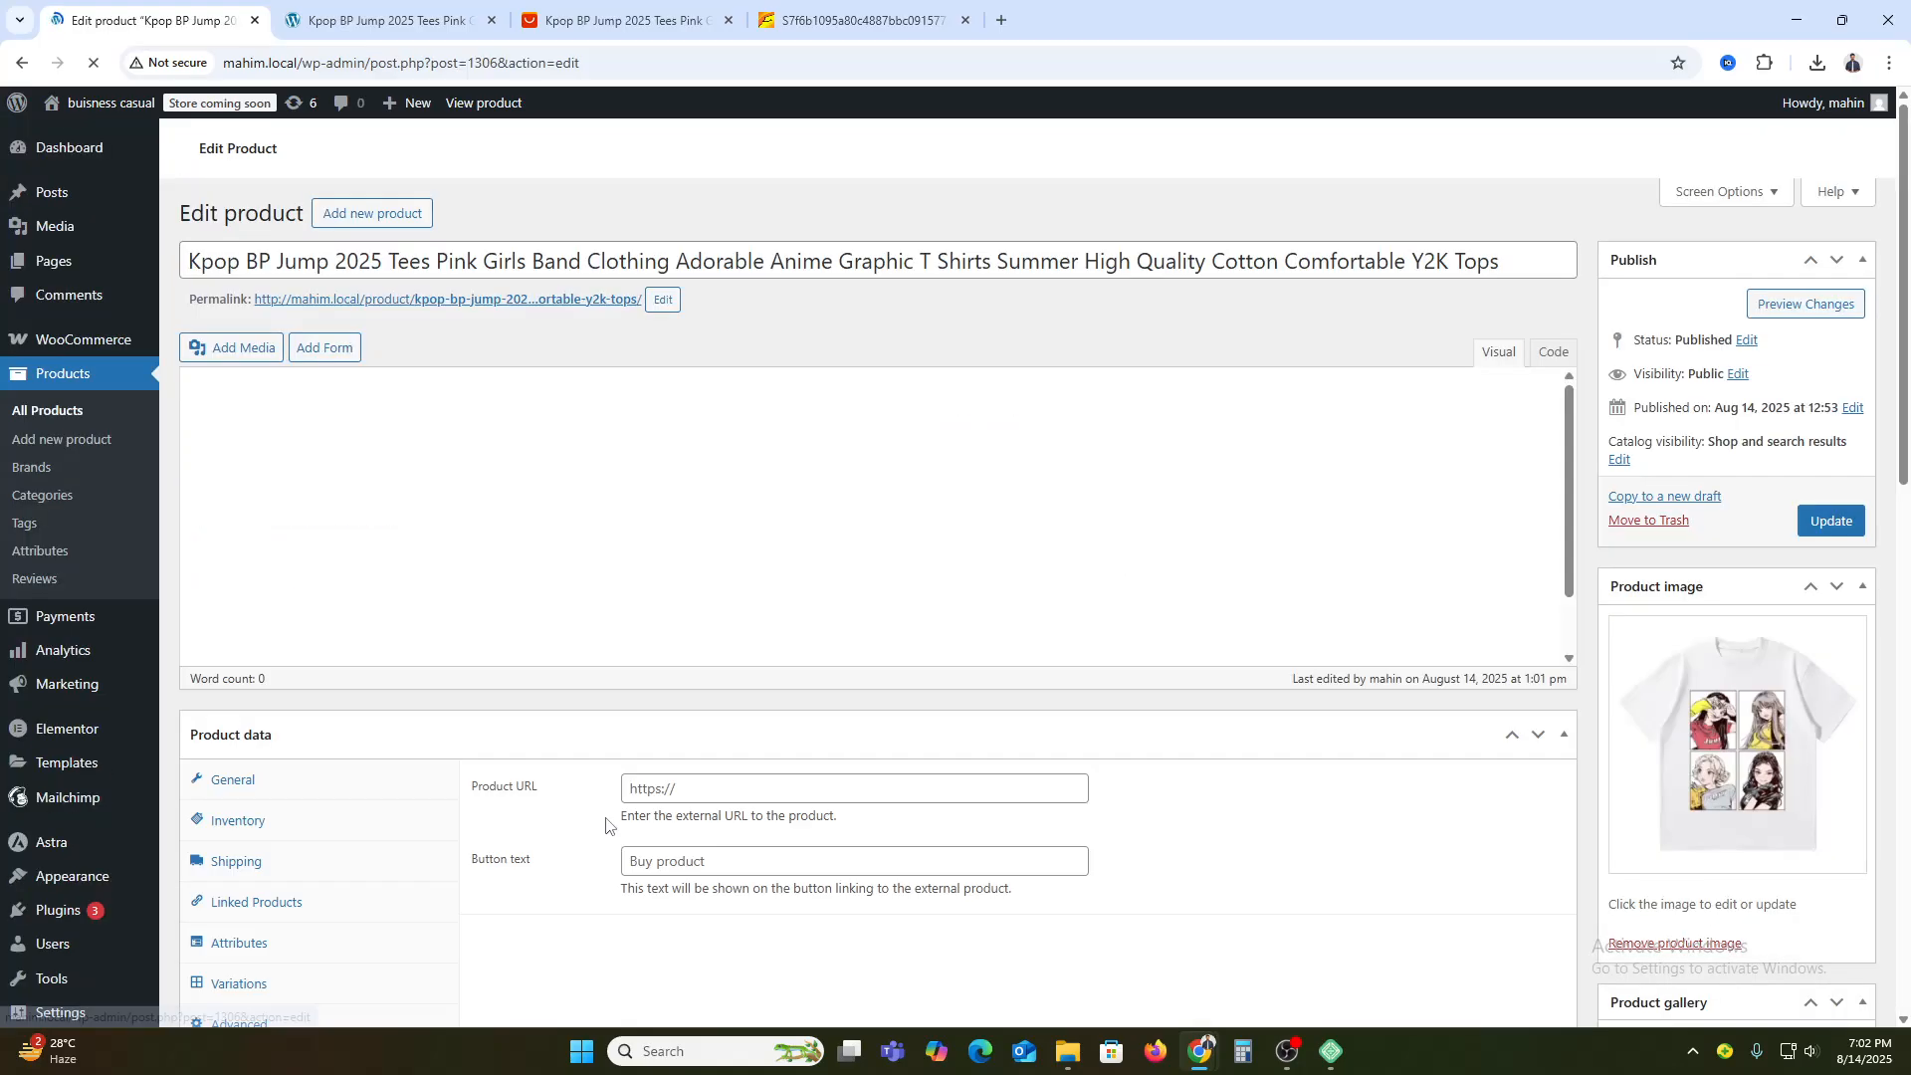
scroll(676, 811, "down", 7)
scroll(683, 791, "up", 7)
scroll(679, 790, "down", 5)
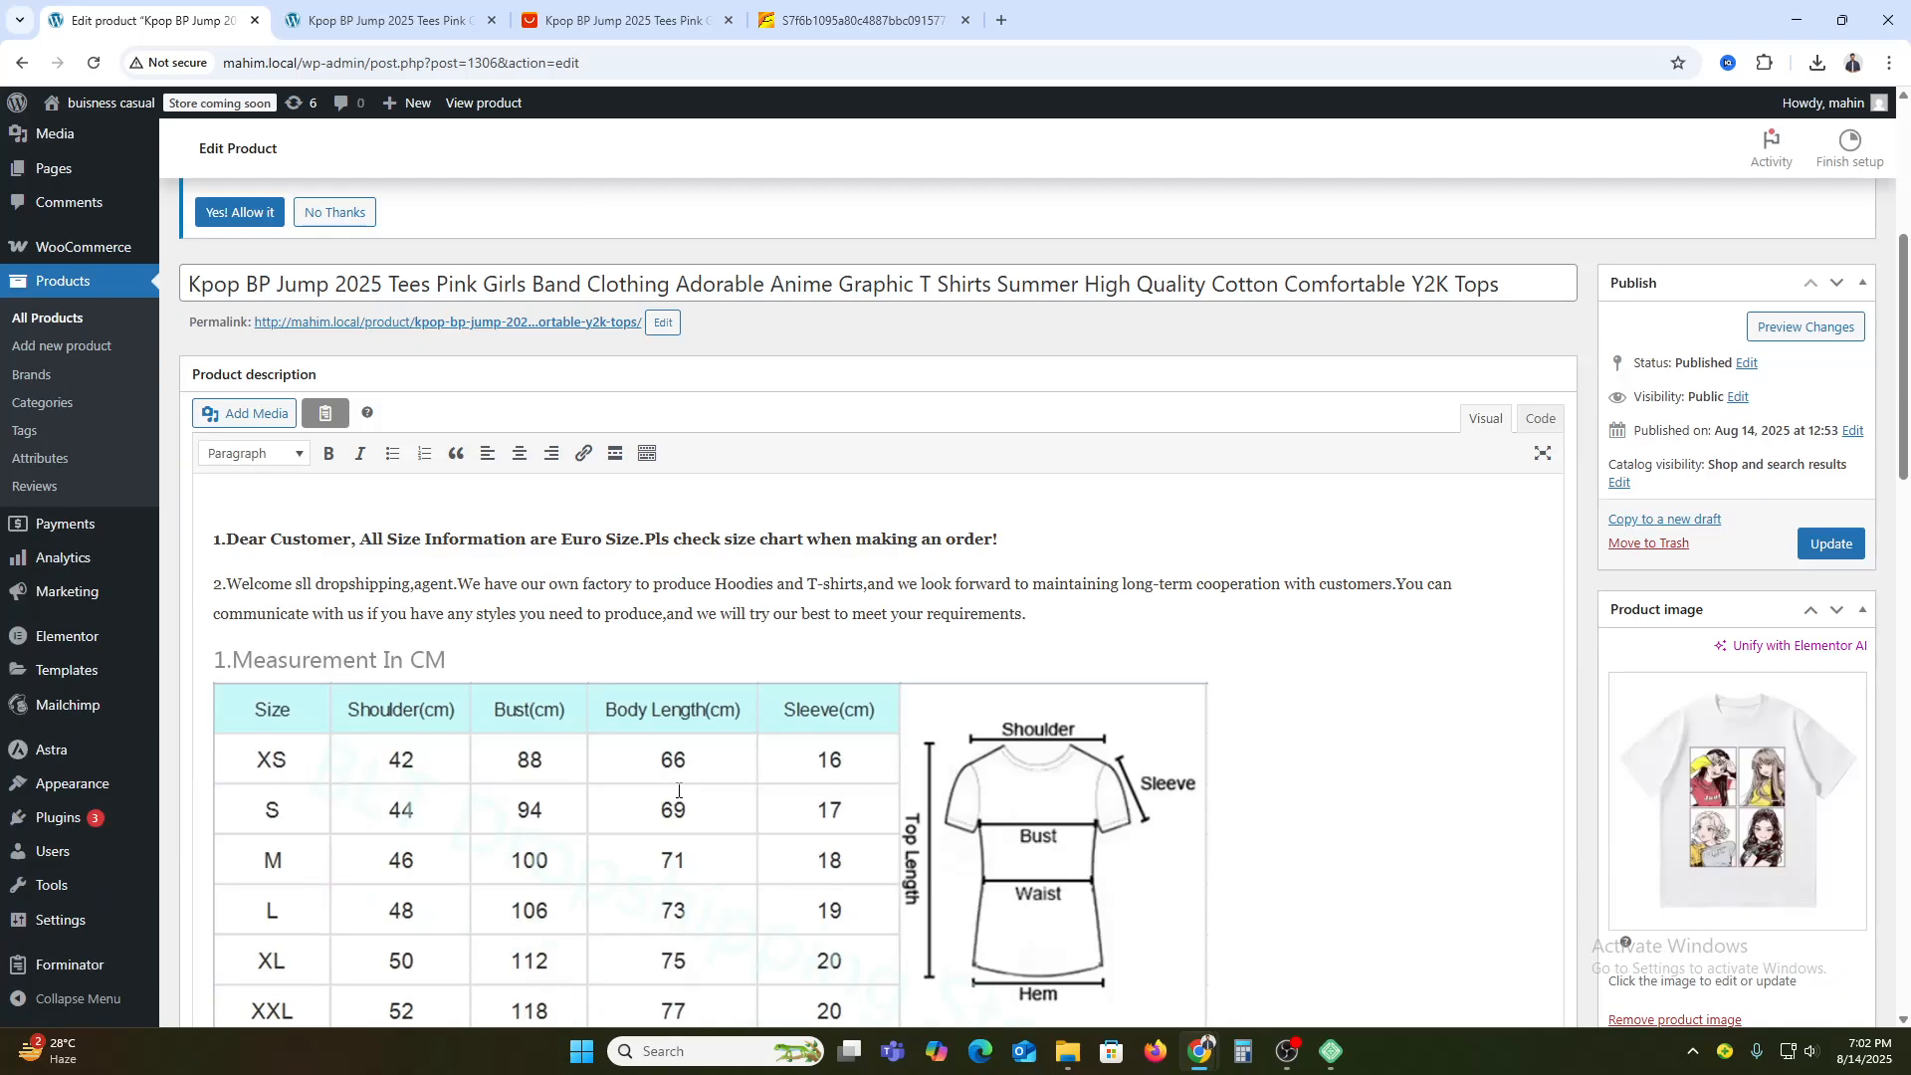
scroll(679, 791, "down", 15)
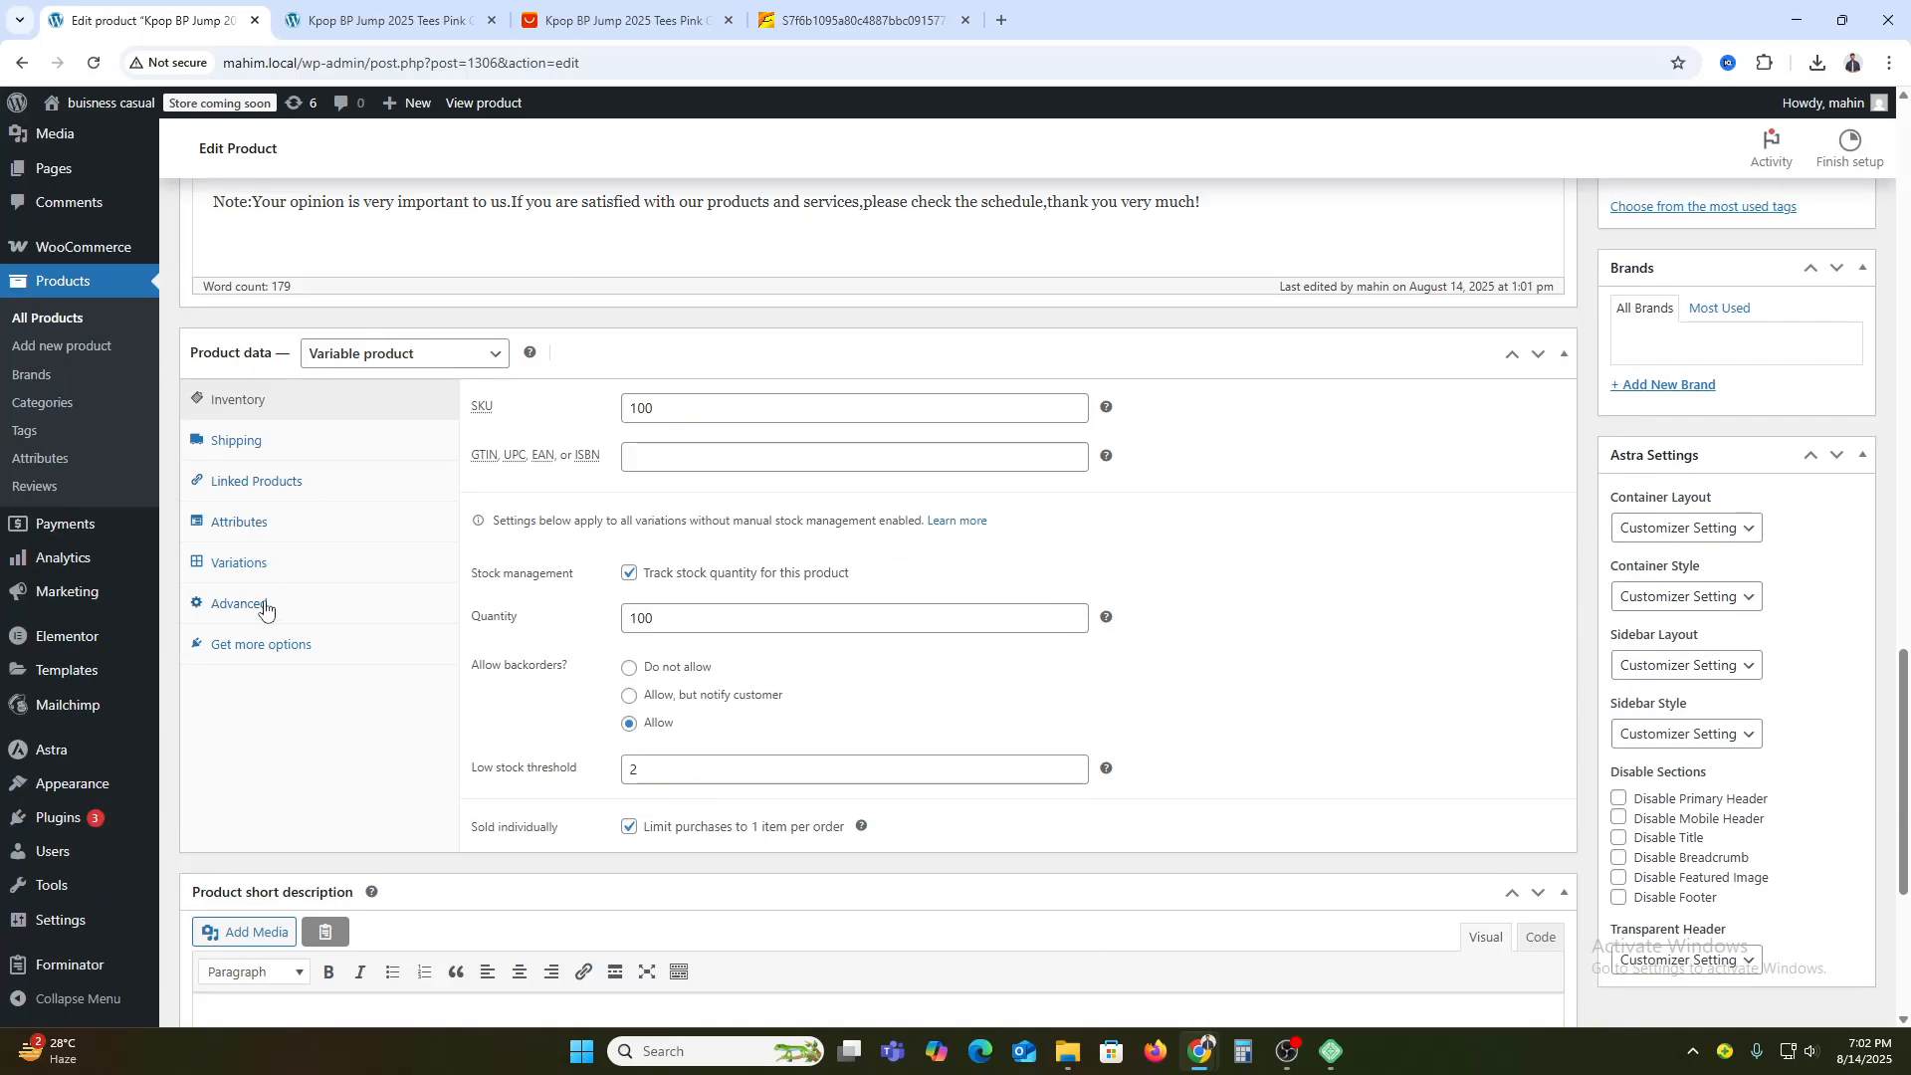
left_click(268, 564)
left_click(782, 566)
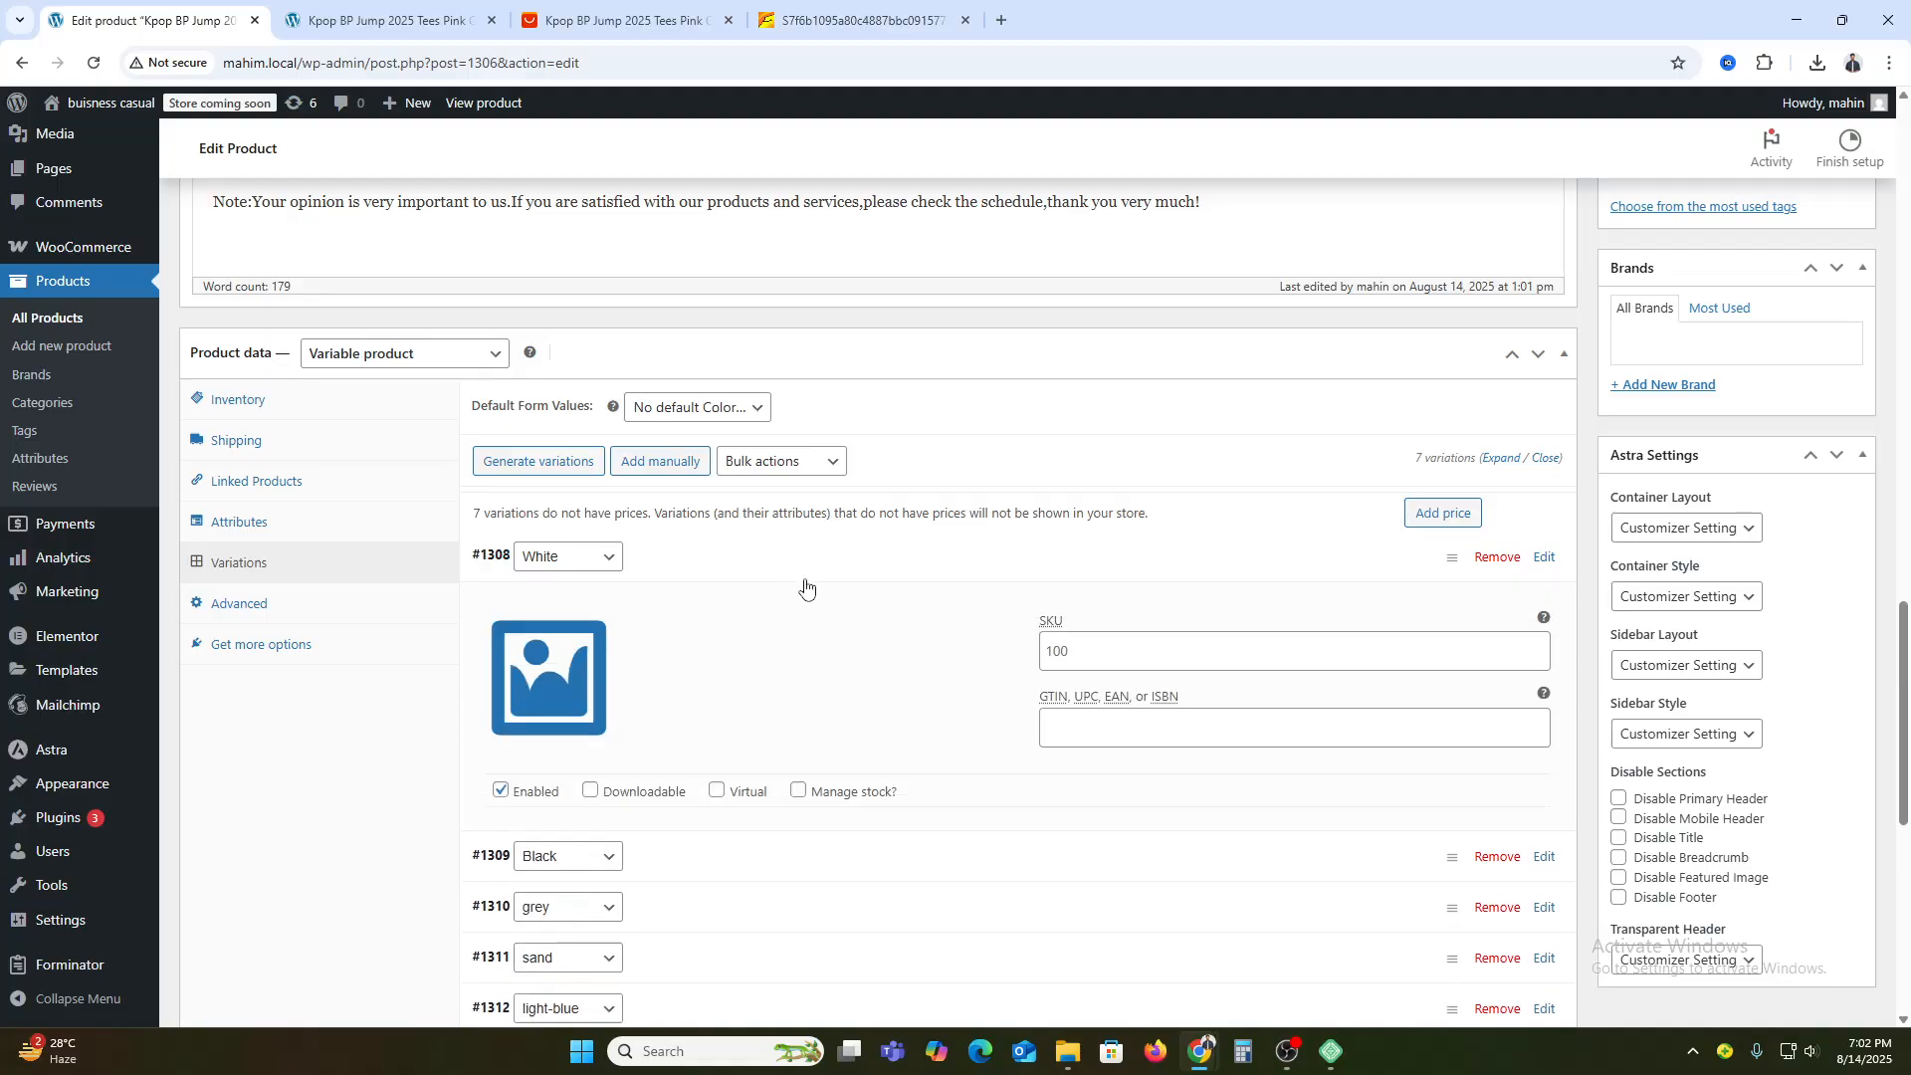
scroll(841, 702, "down", 4)
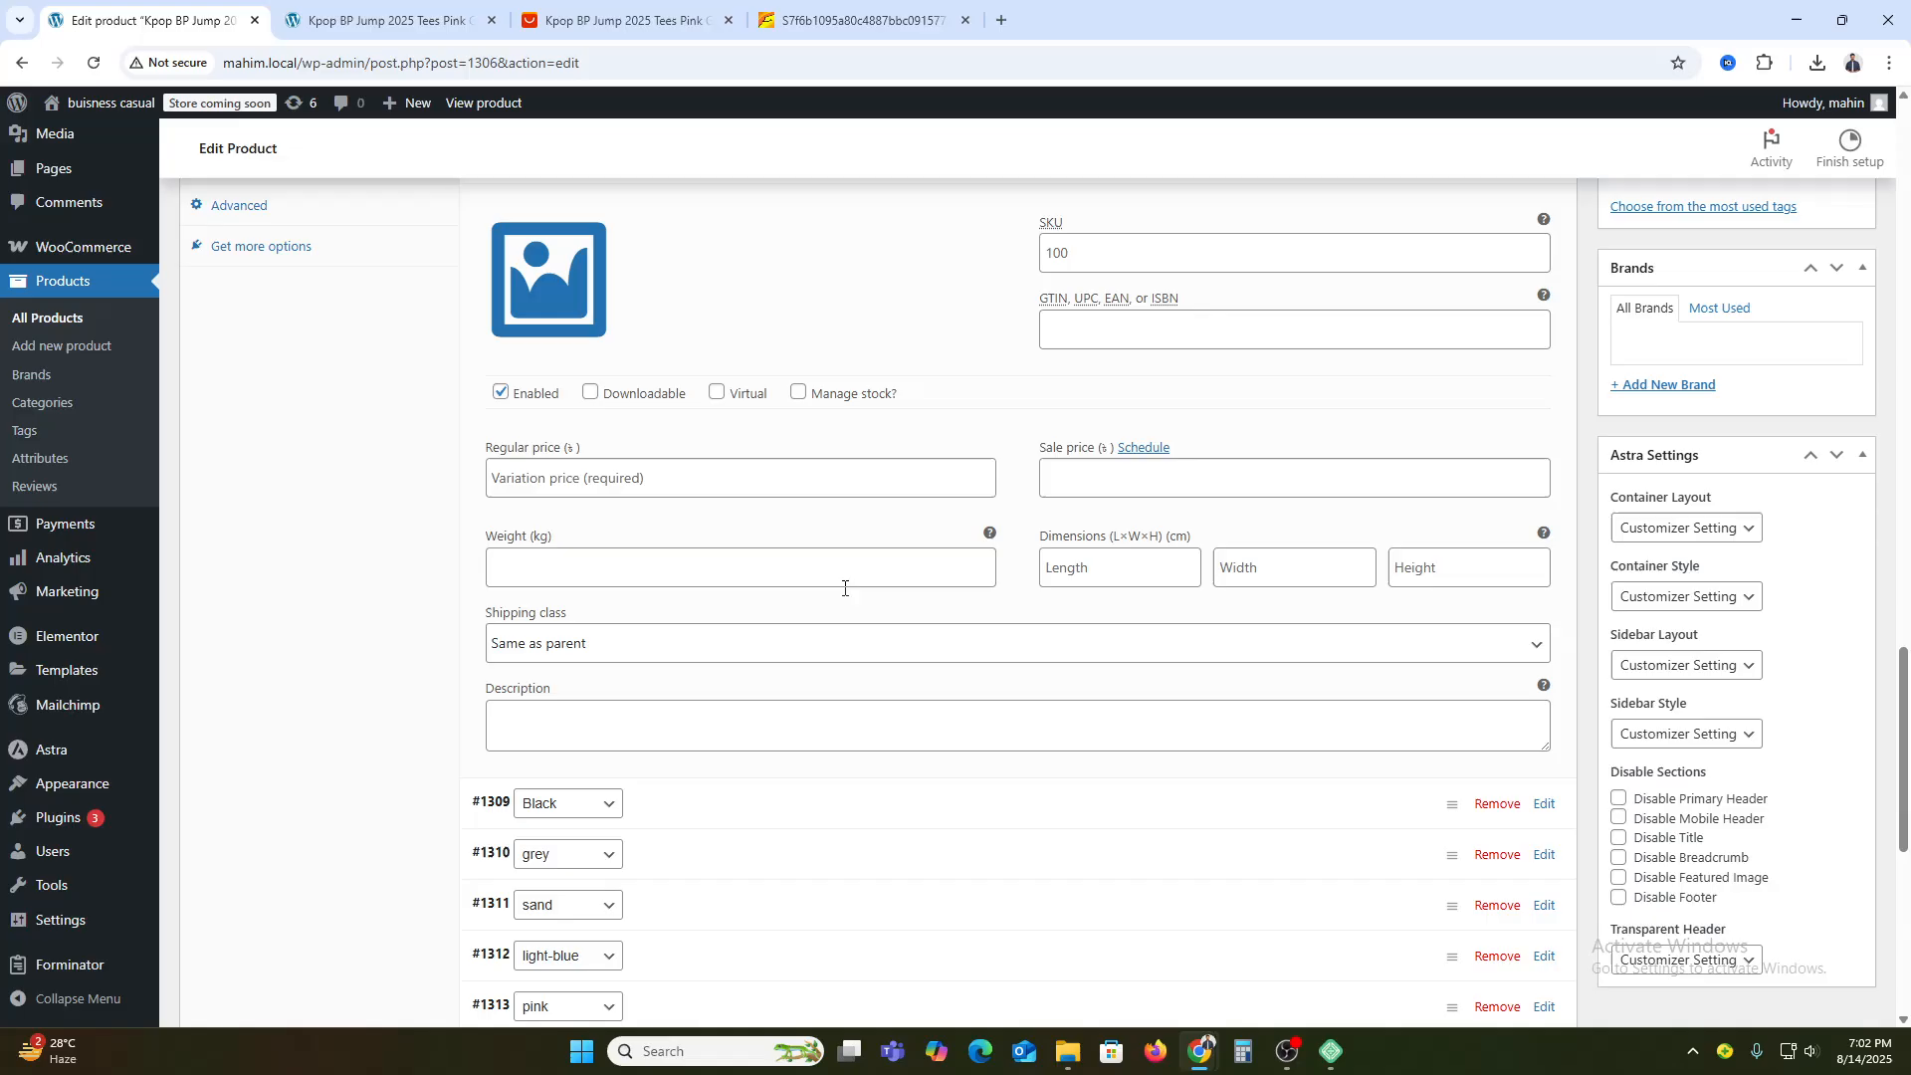
scroll(807, 649, "up", 1)
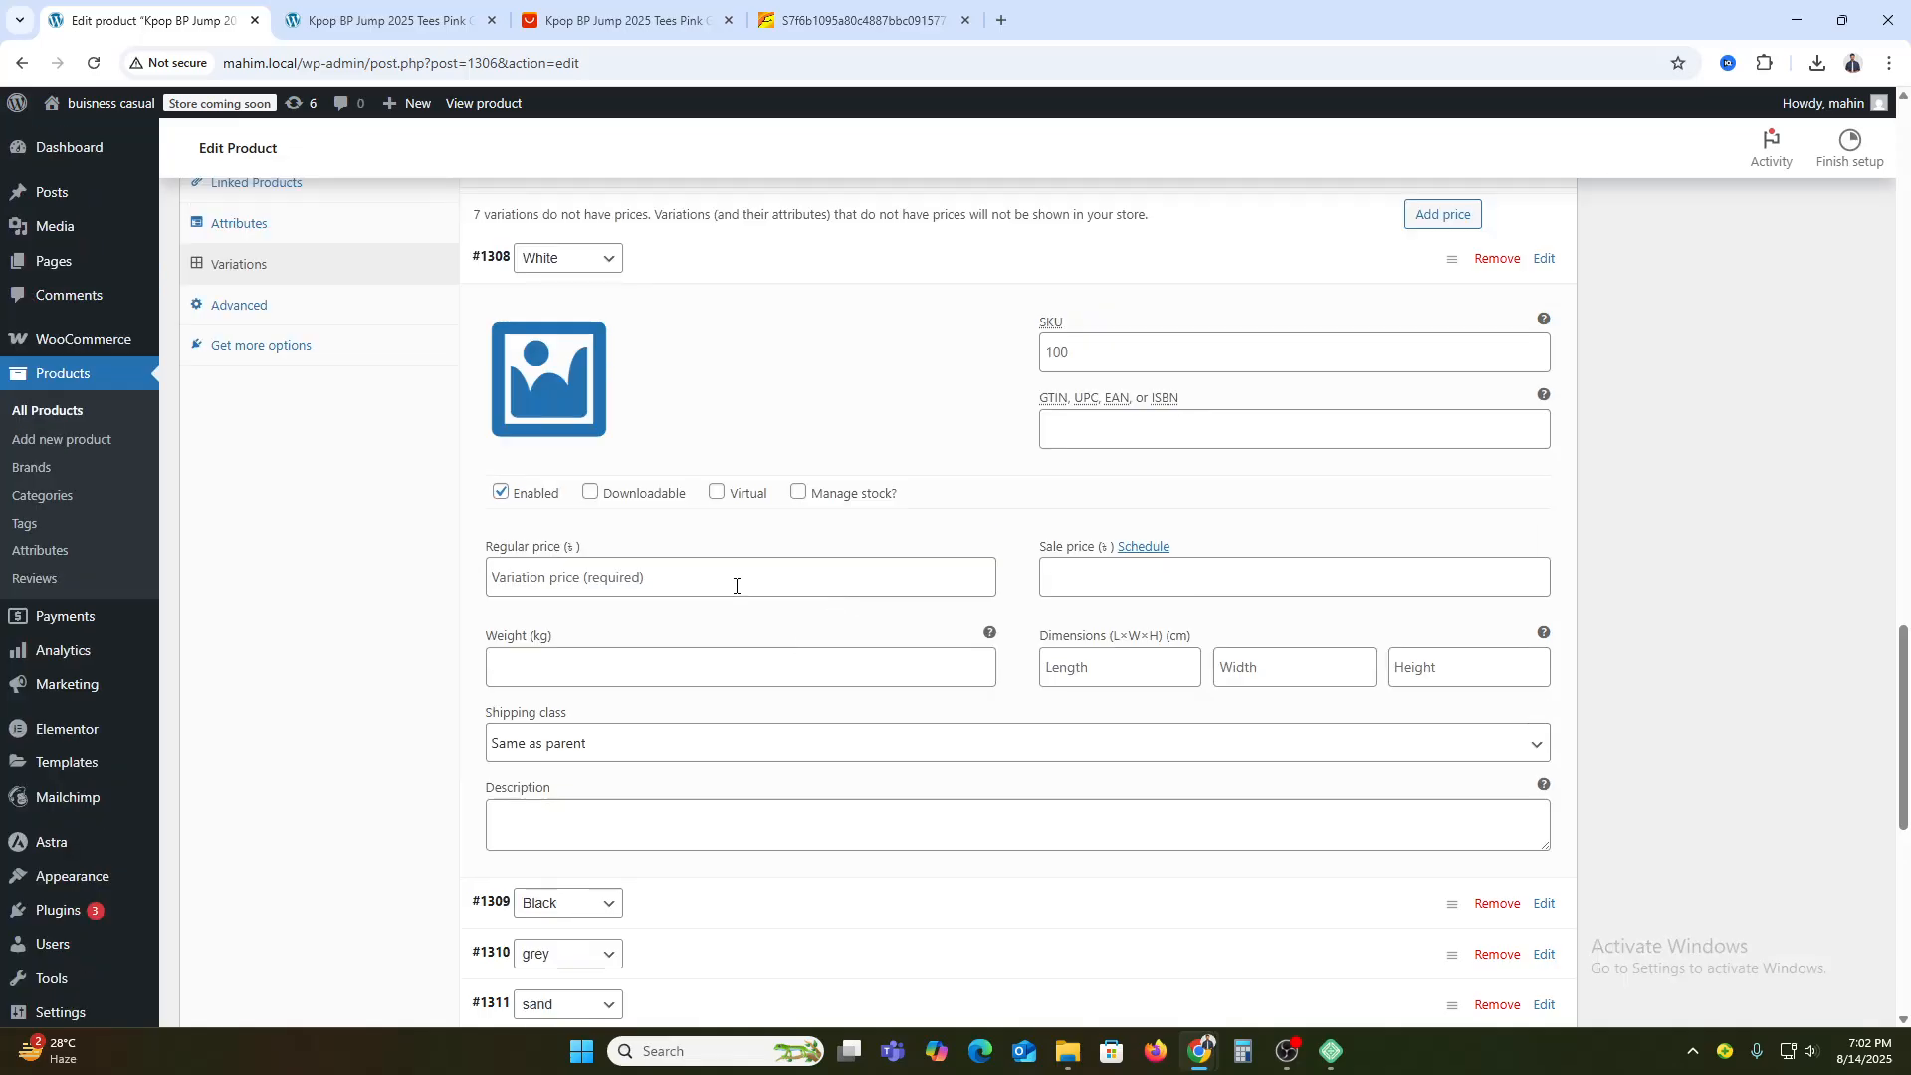
scroll(995, 592, "up", 3)
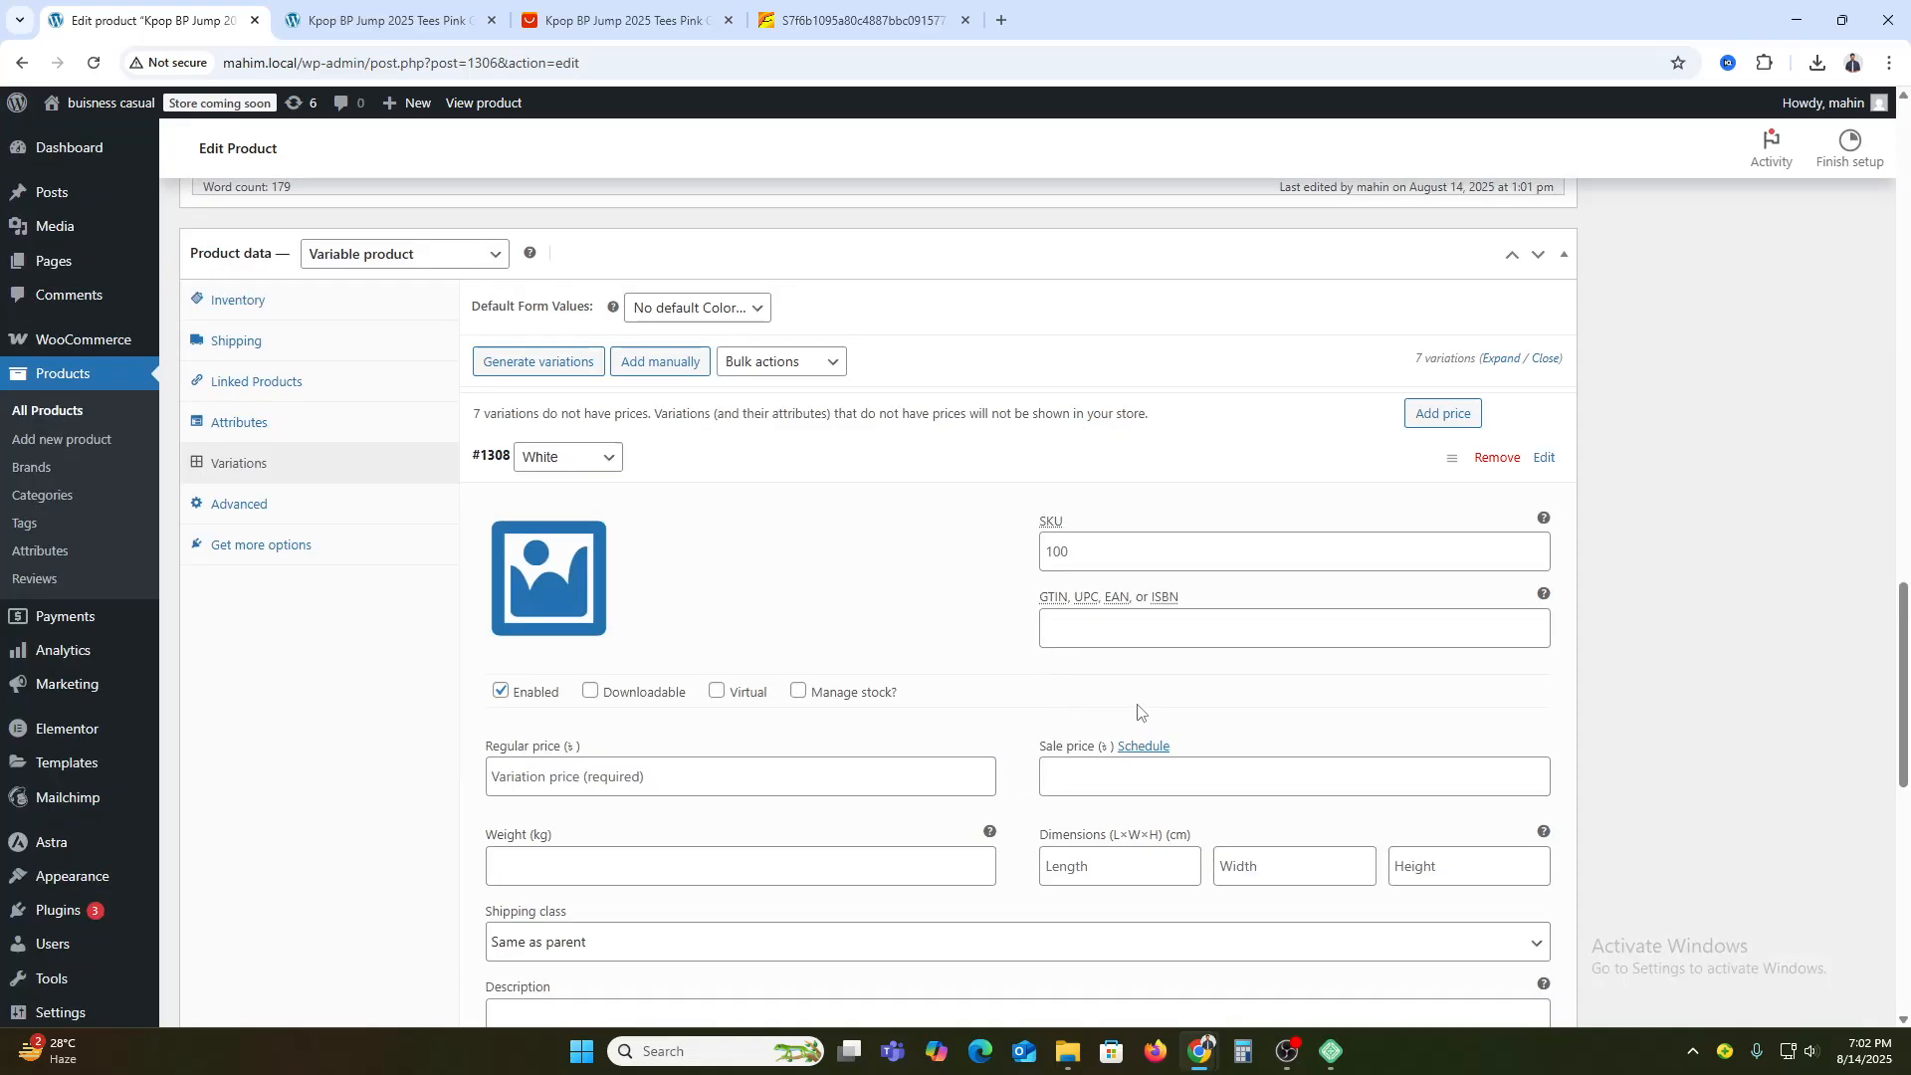
- Set the default Color form value for the product's variations to Black
left_click(784, 460)
left_click(794, 461)
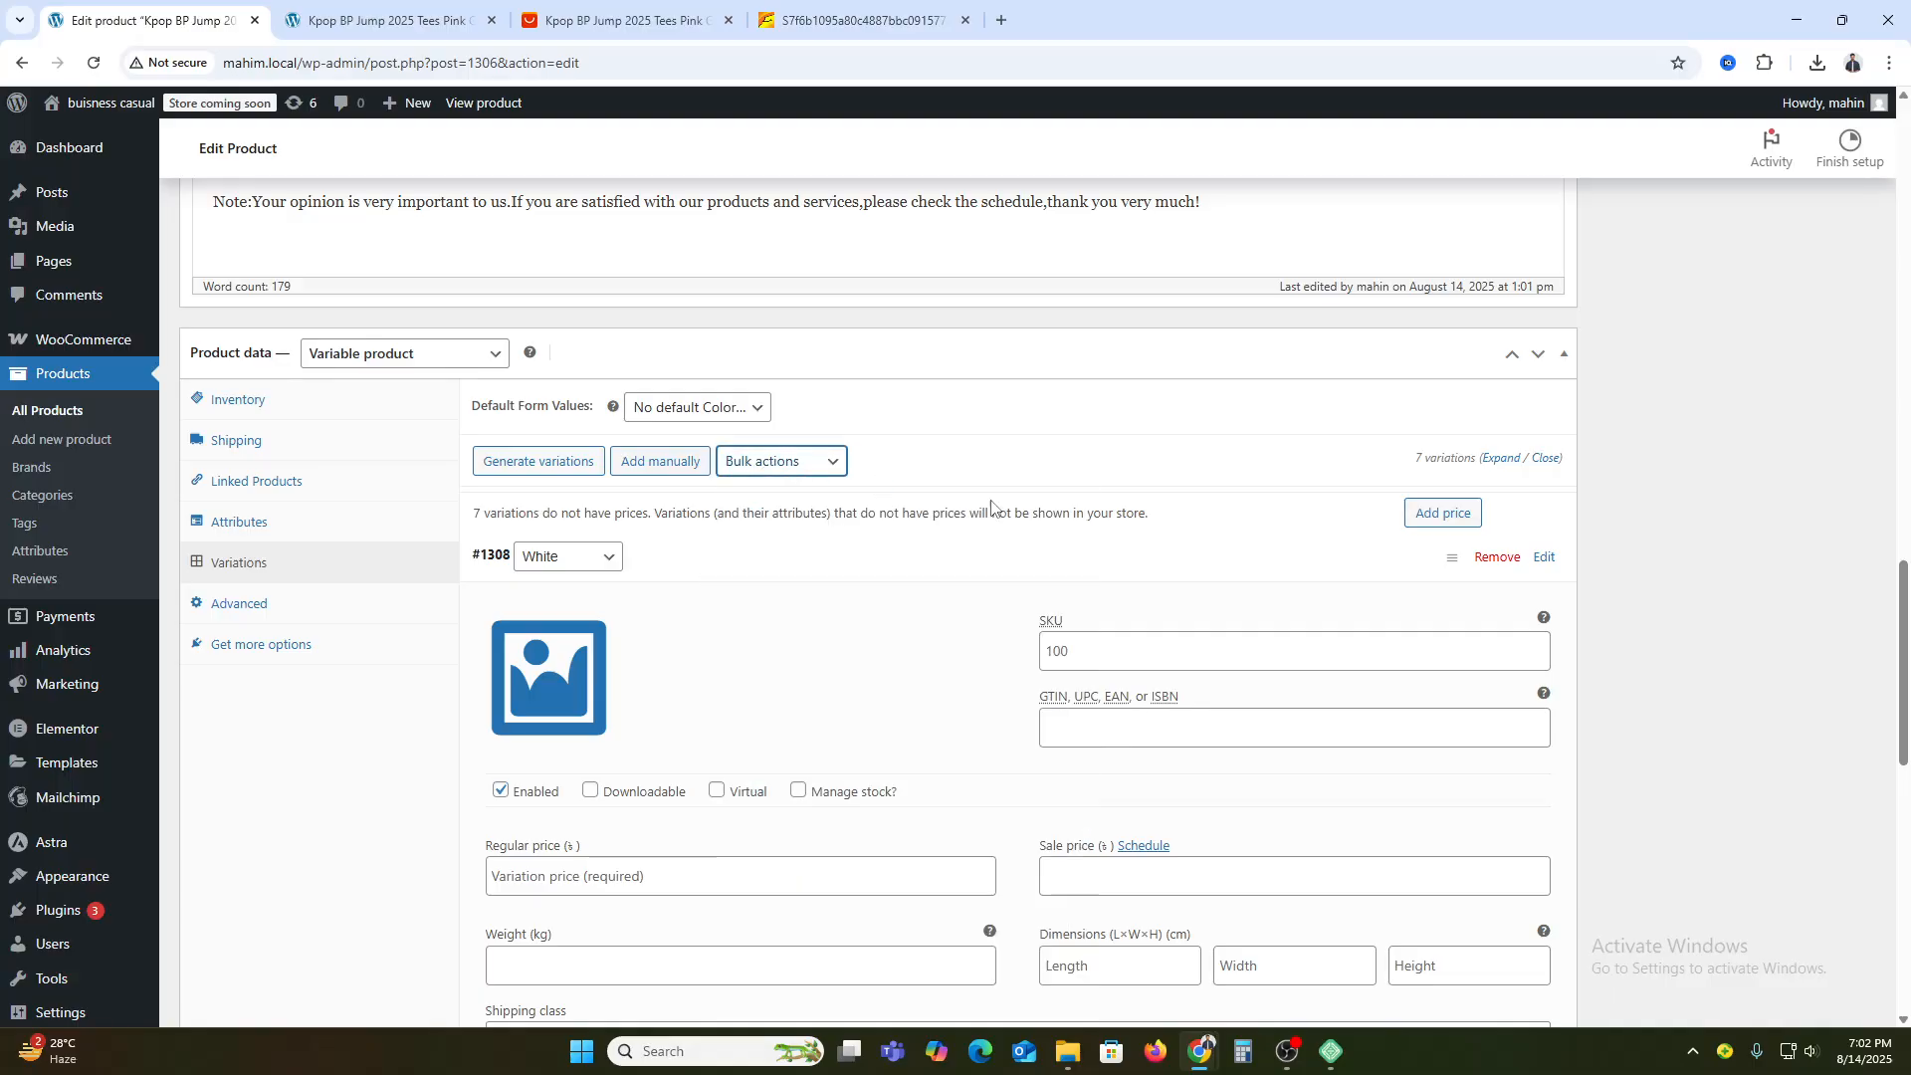
left_click(709, 408)
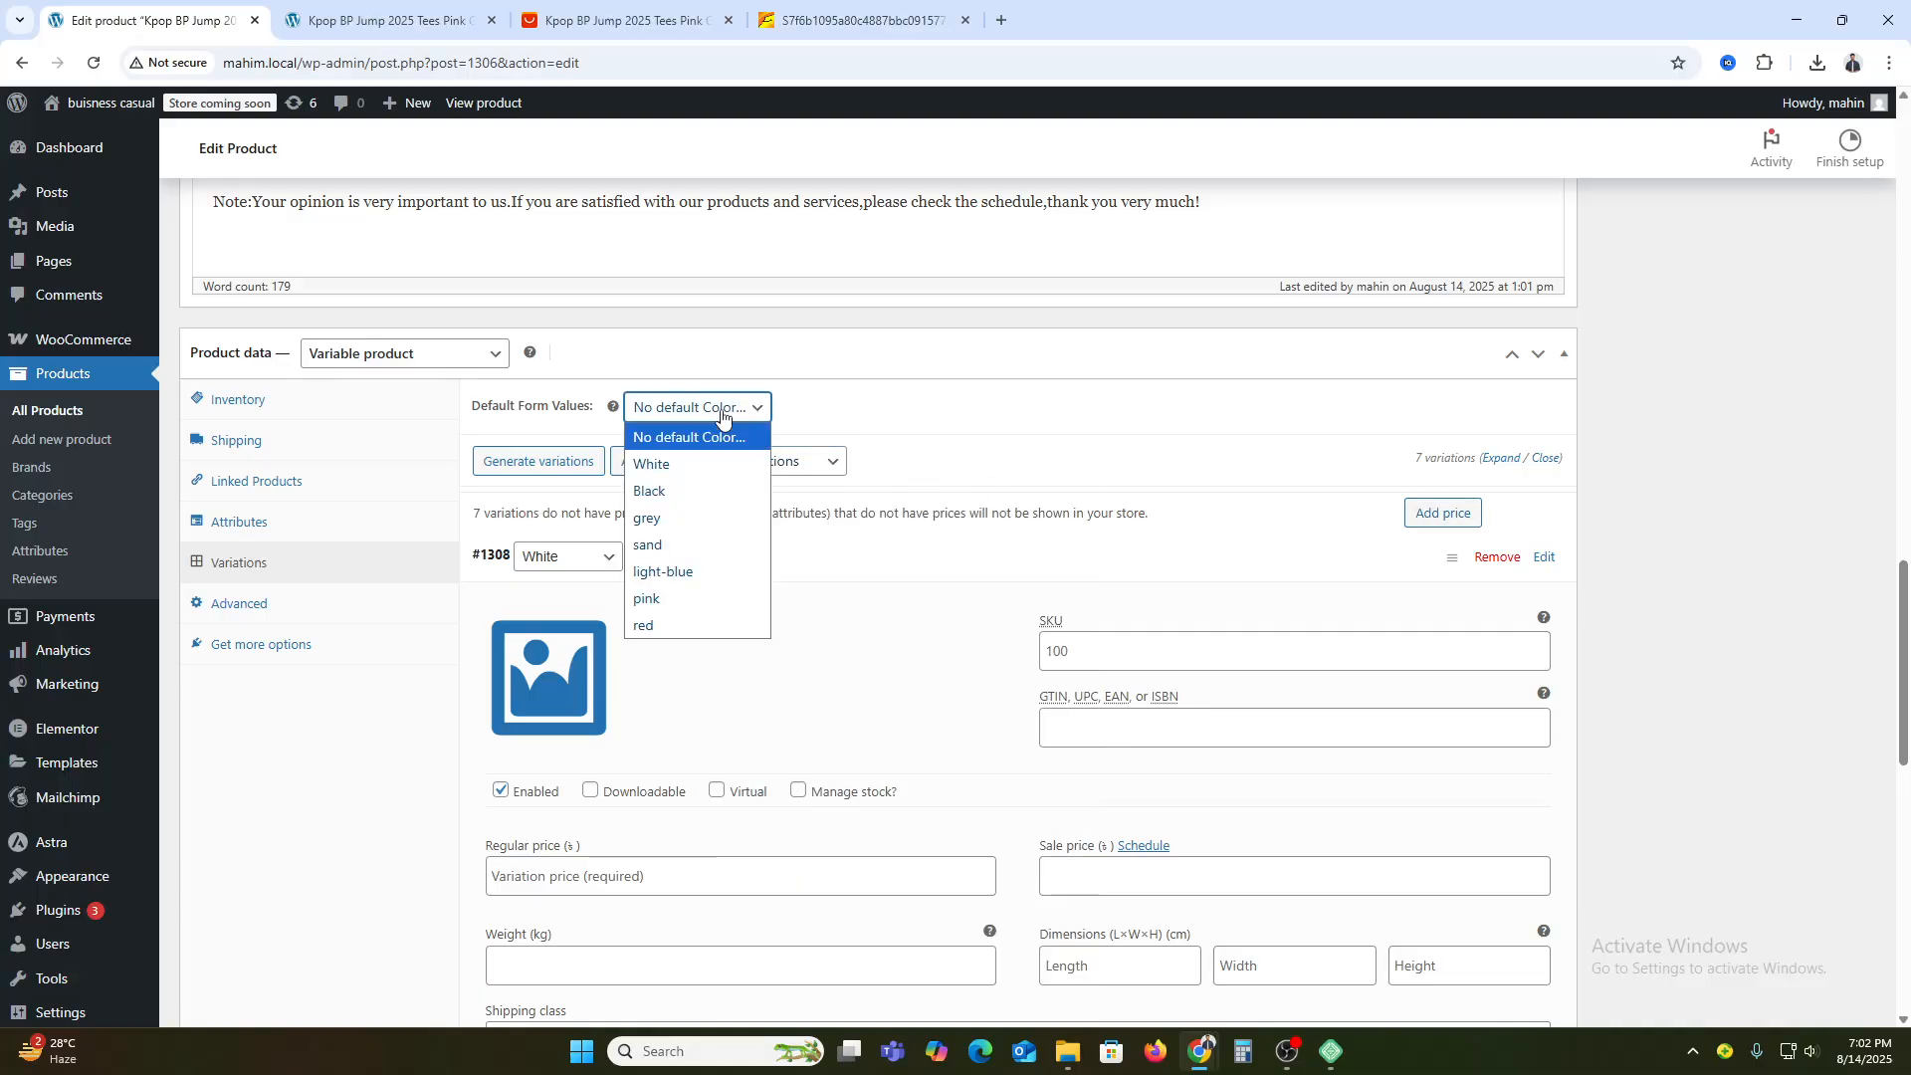
left_click(702, 410)
left_click(690, 408)
left_click(664, 488)
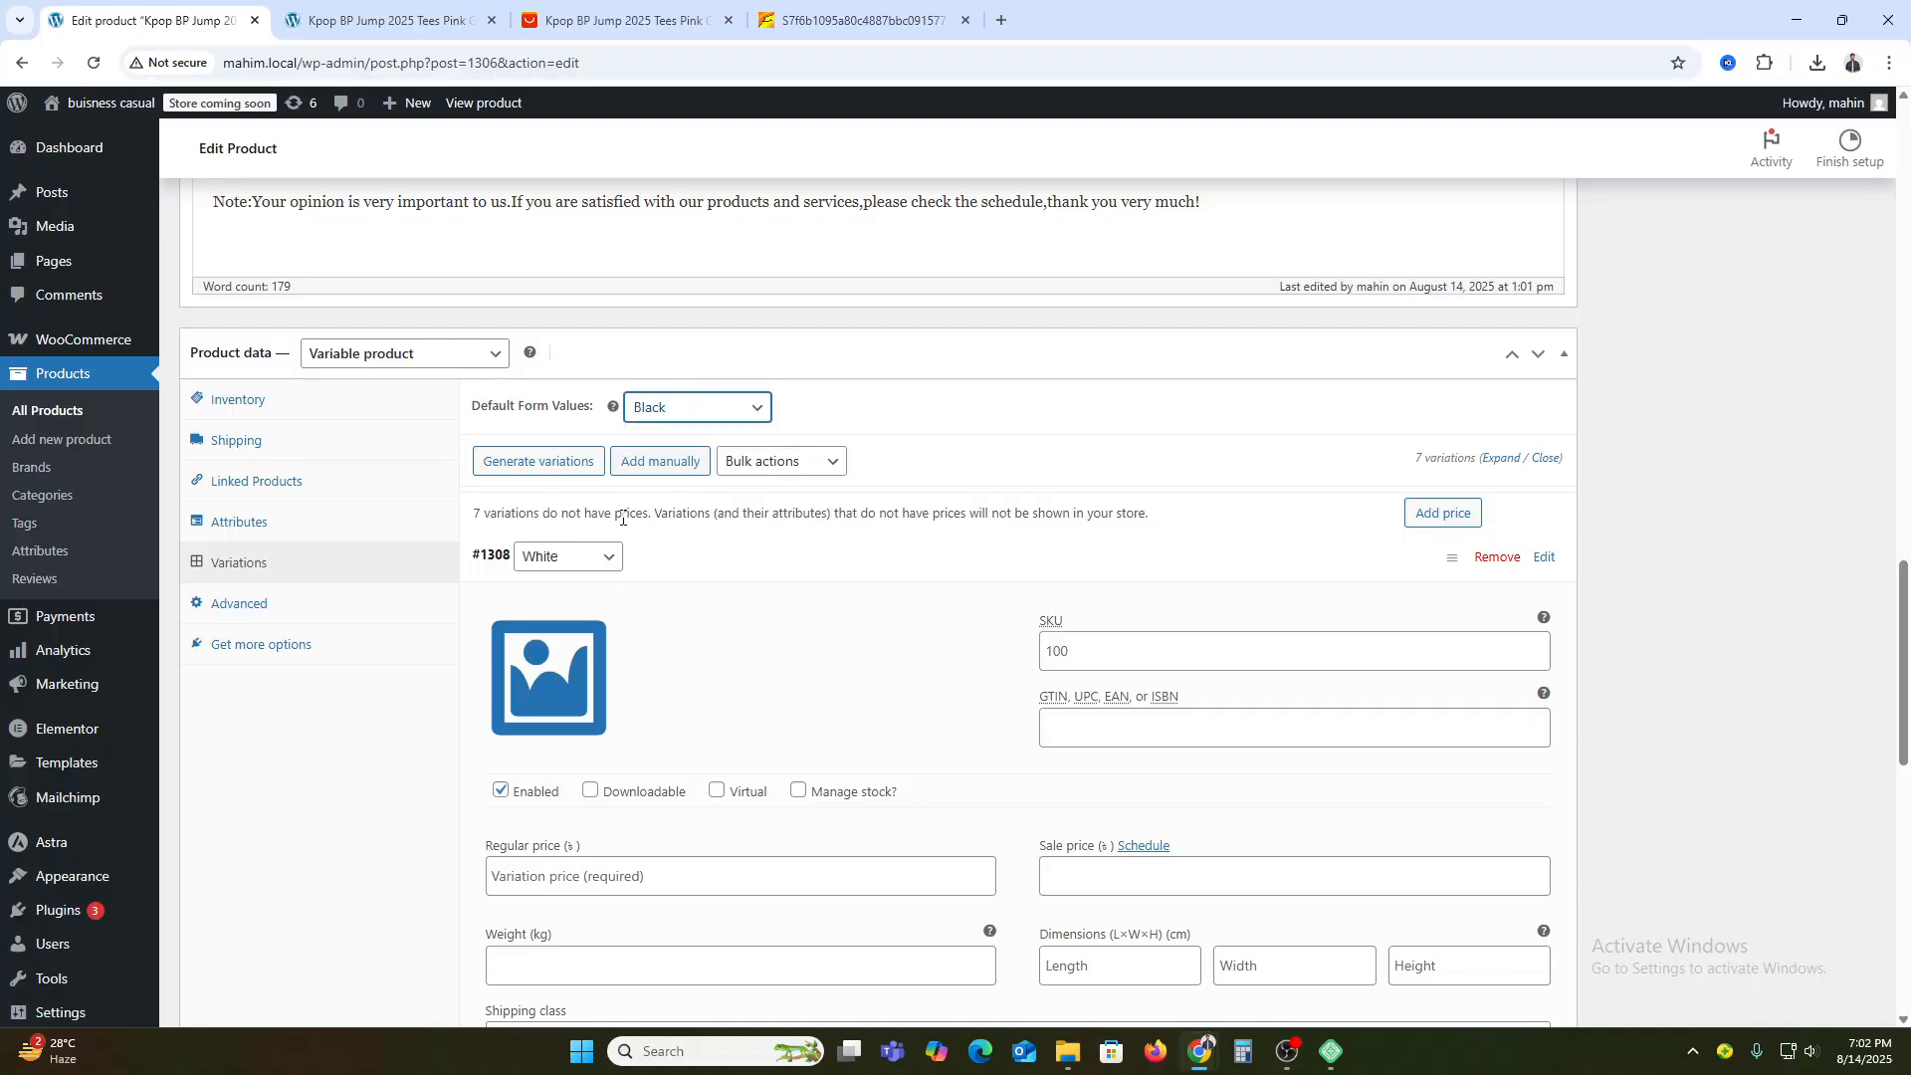
- Expand the red variation and examine its regular price field, along with the product's image and category settings
left_click(915, 468)
scroll(947, 683, "down", 4)
scroll(944, 683, "down", 4)
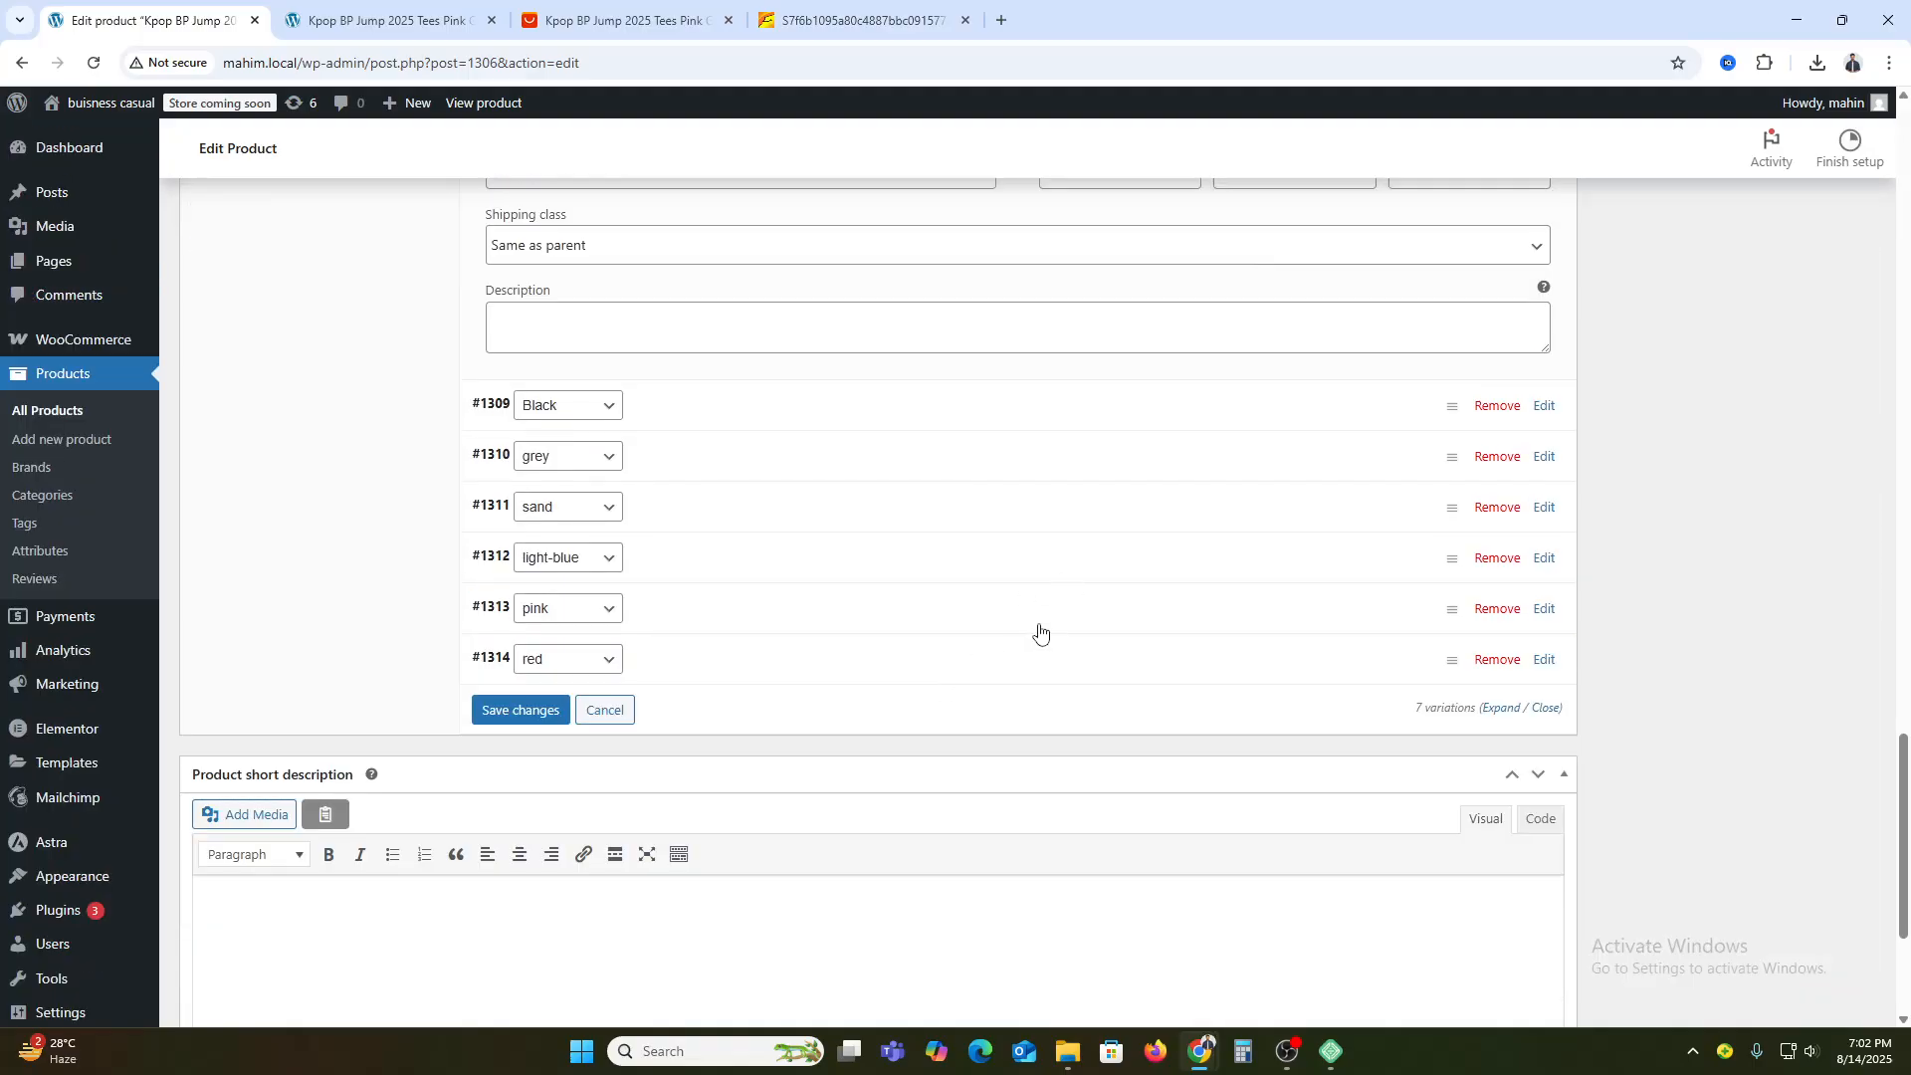
left_click(1030, 666)
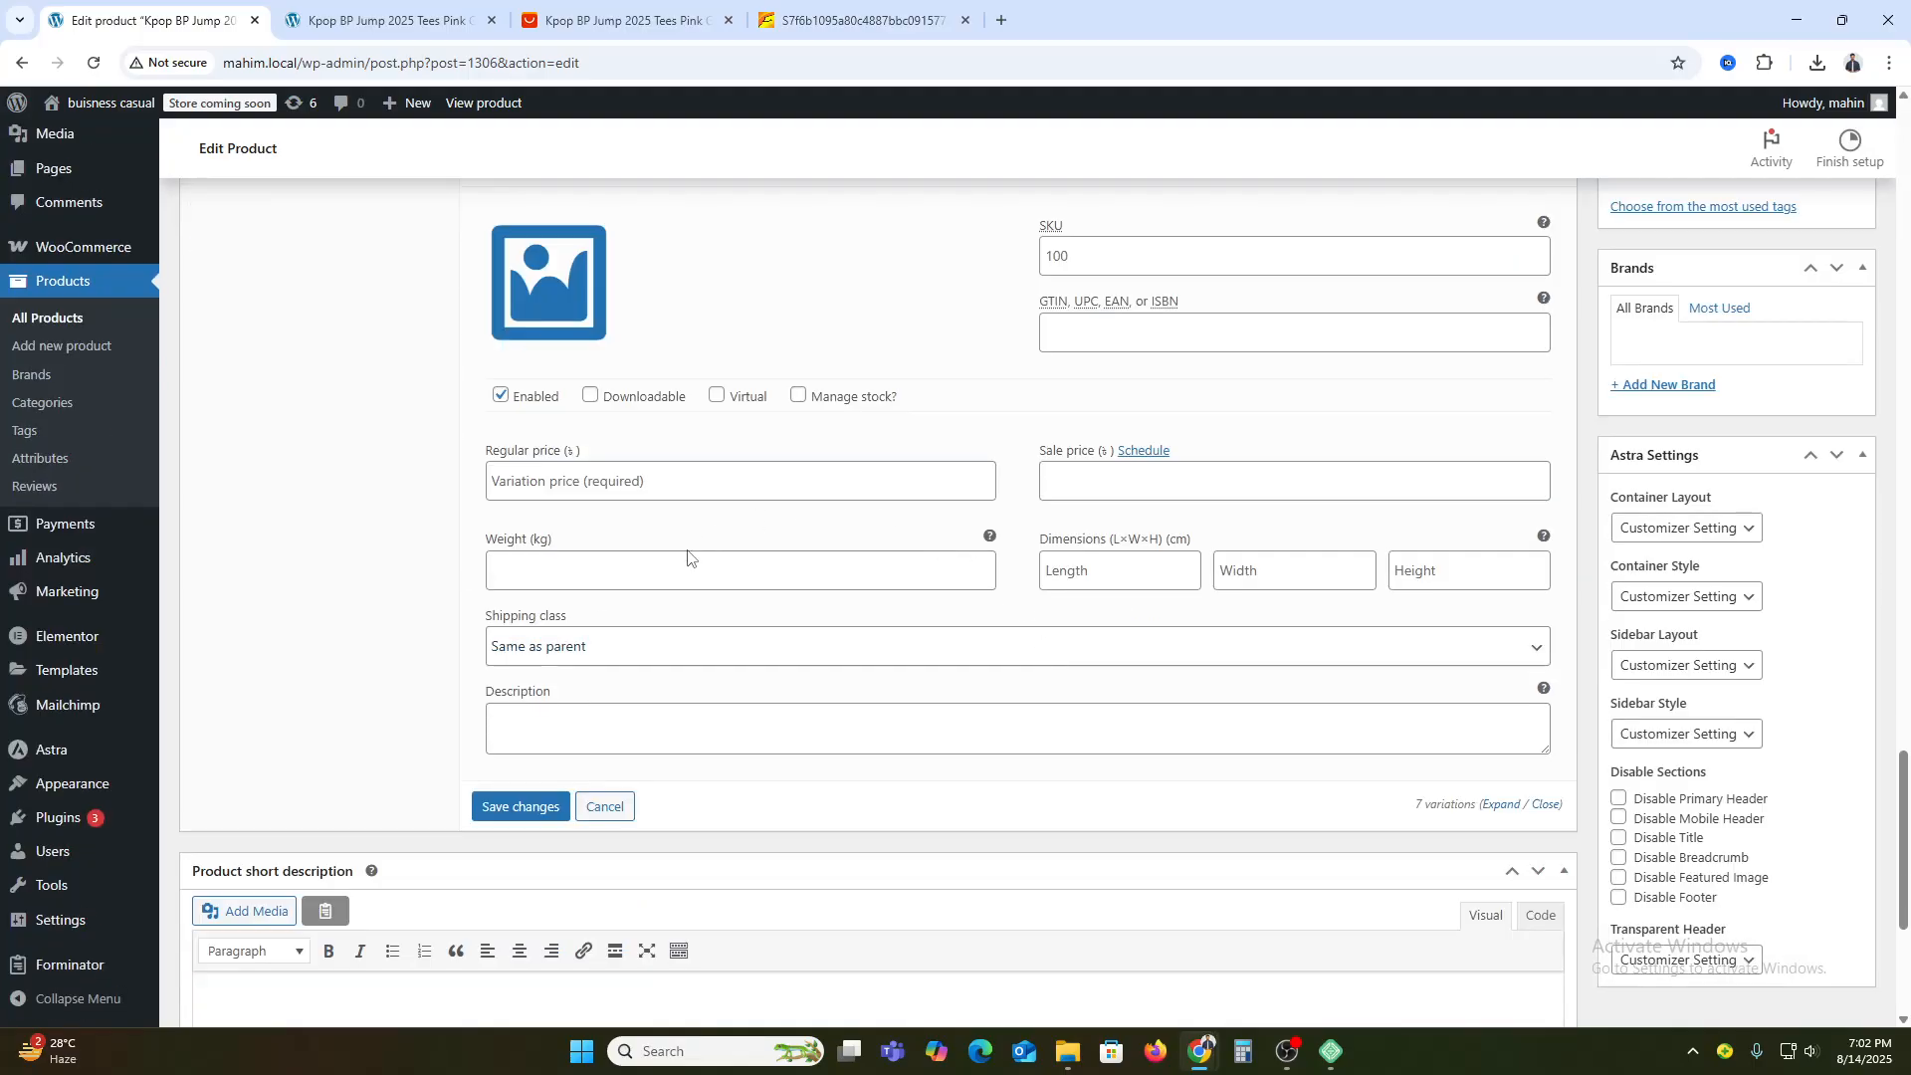
left_click(583, 478)
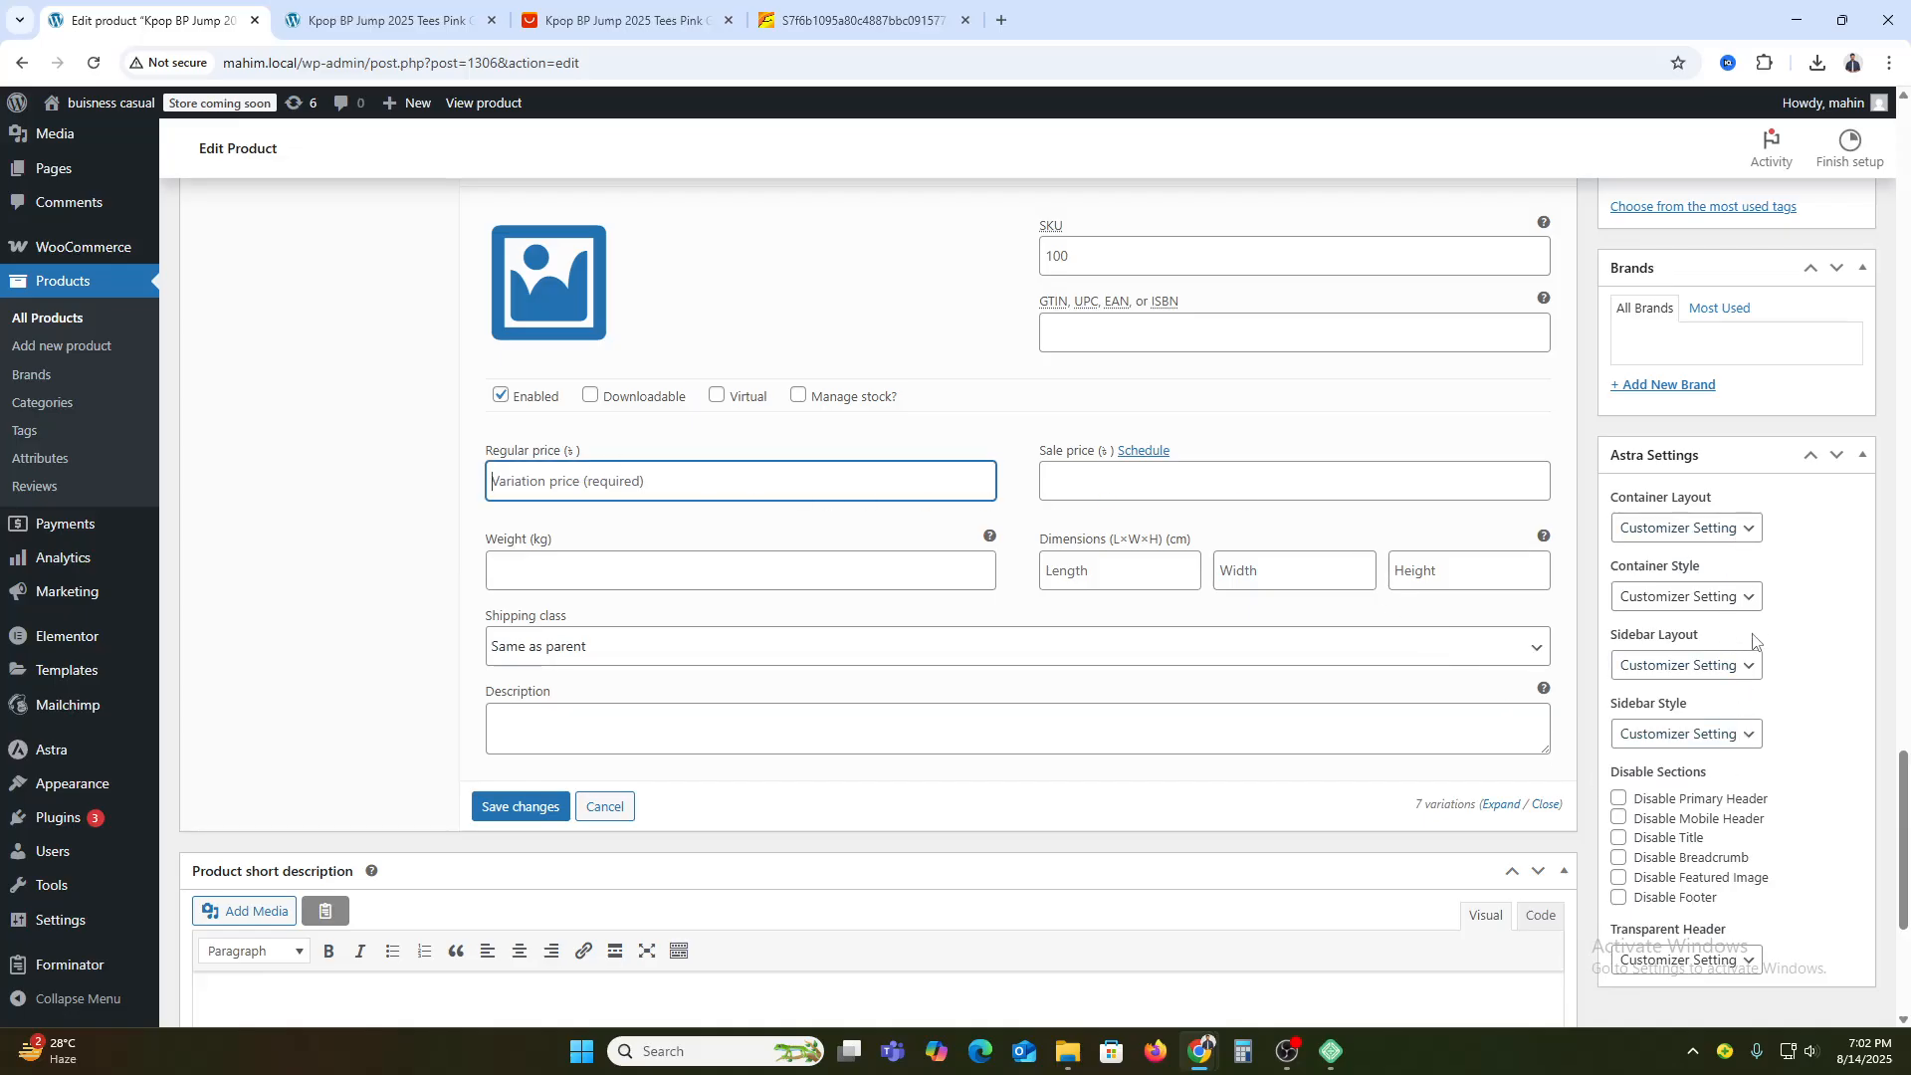
scroll(1750, 659, "down", 4)
scroll(1754, 665, "up", 5)
scroll(1757, 670, "up", 20)
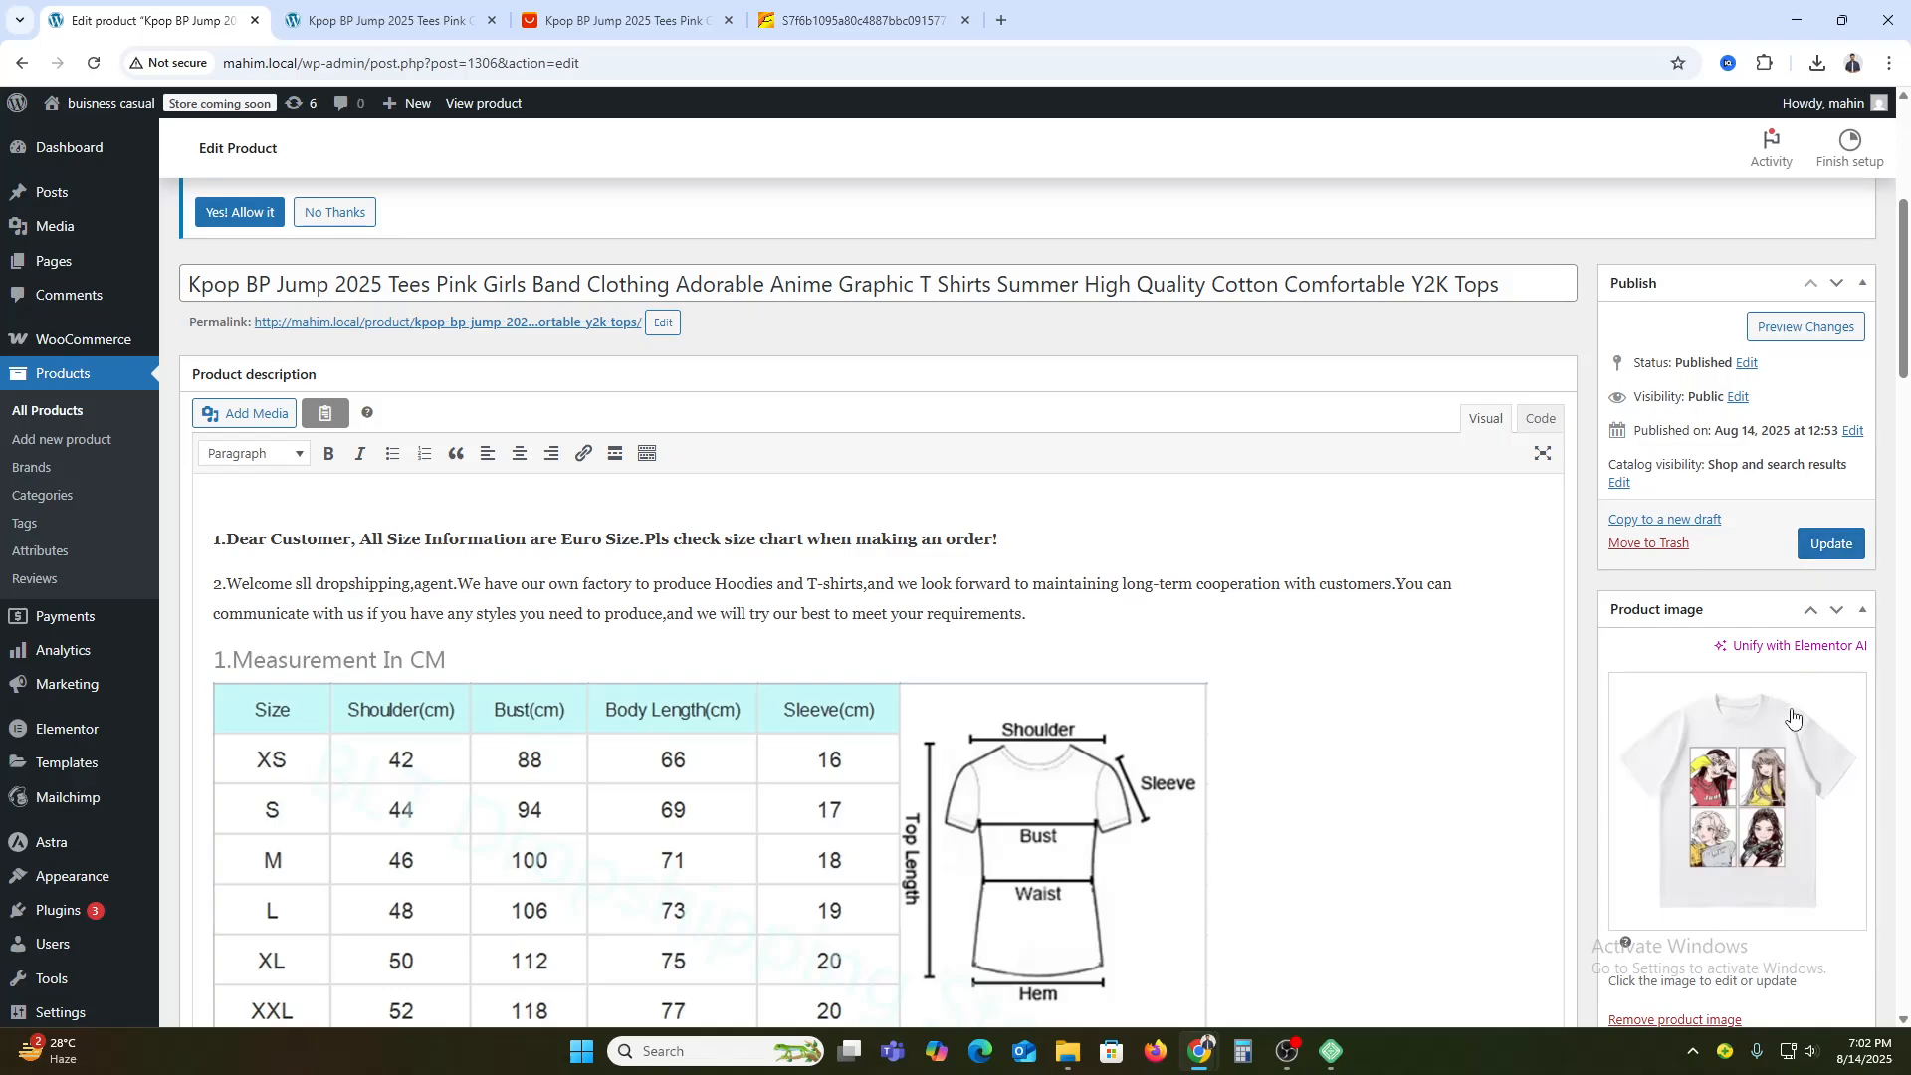
scroll(1782, 736, "down", 4)
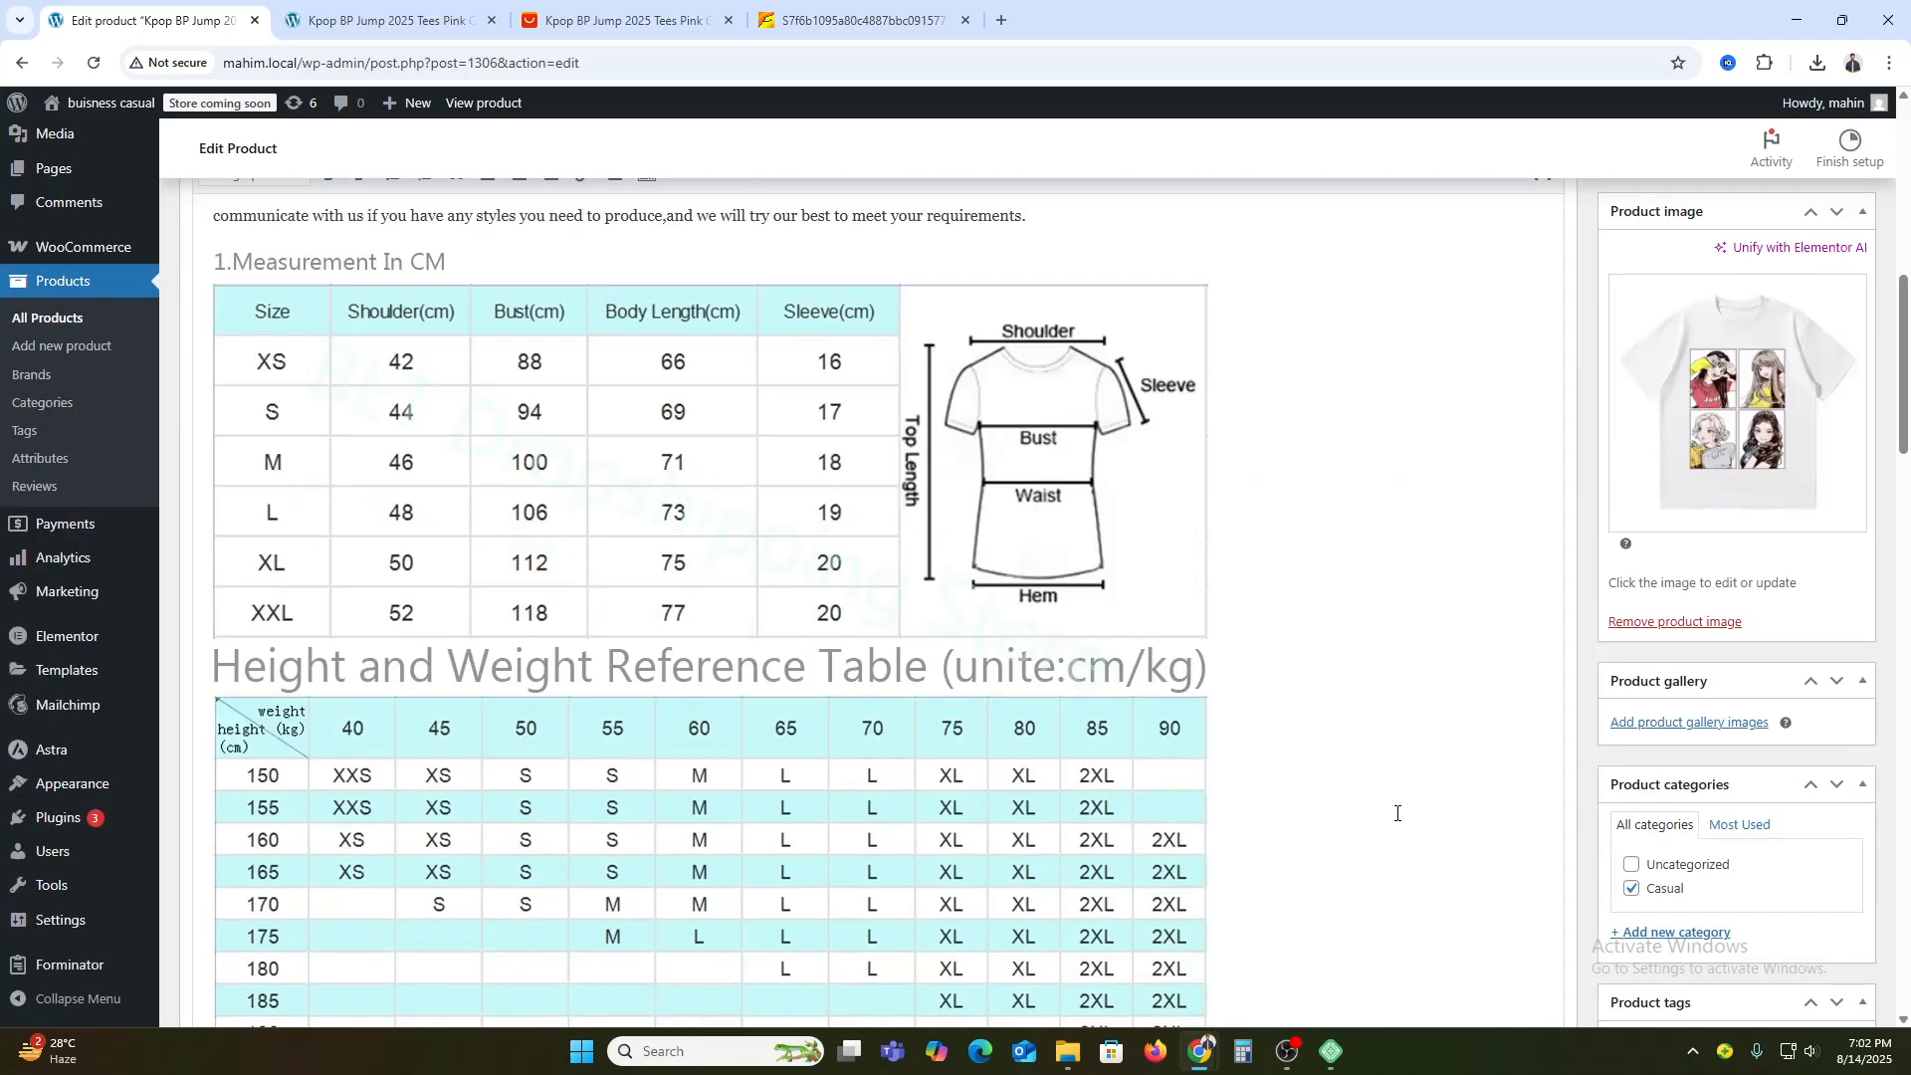
- Check the T-shirt's availability message on its storefront product page
left_click(388, 20)
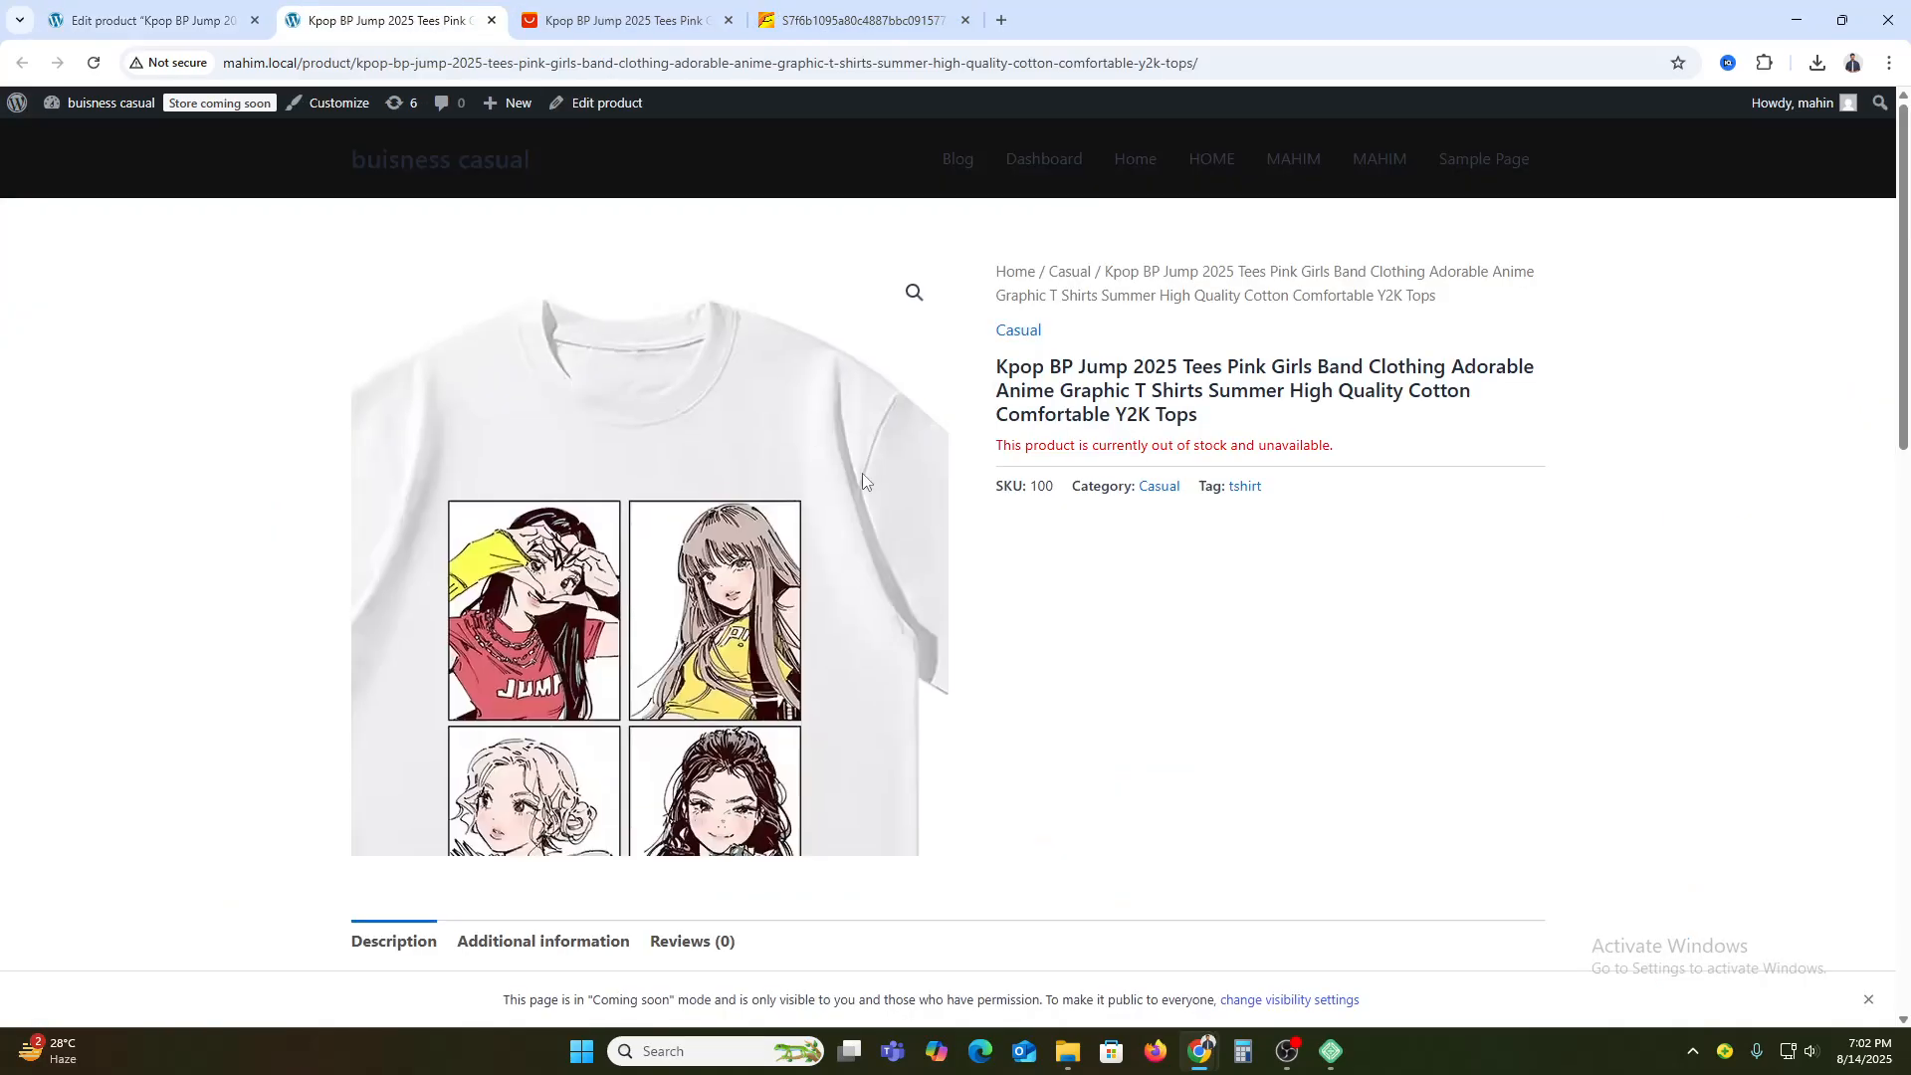
left_click_drag(1053, 445, 1178, 447)
left_click(1195, 460)
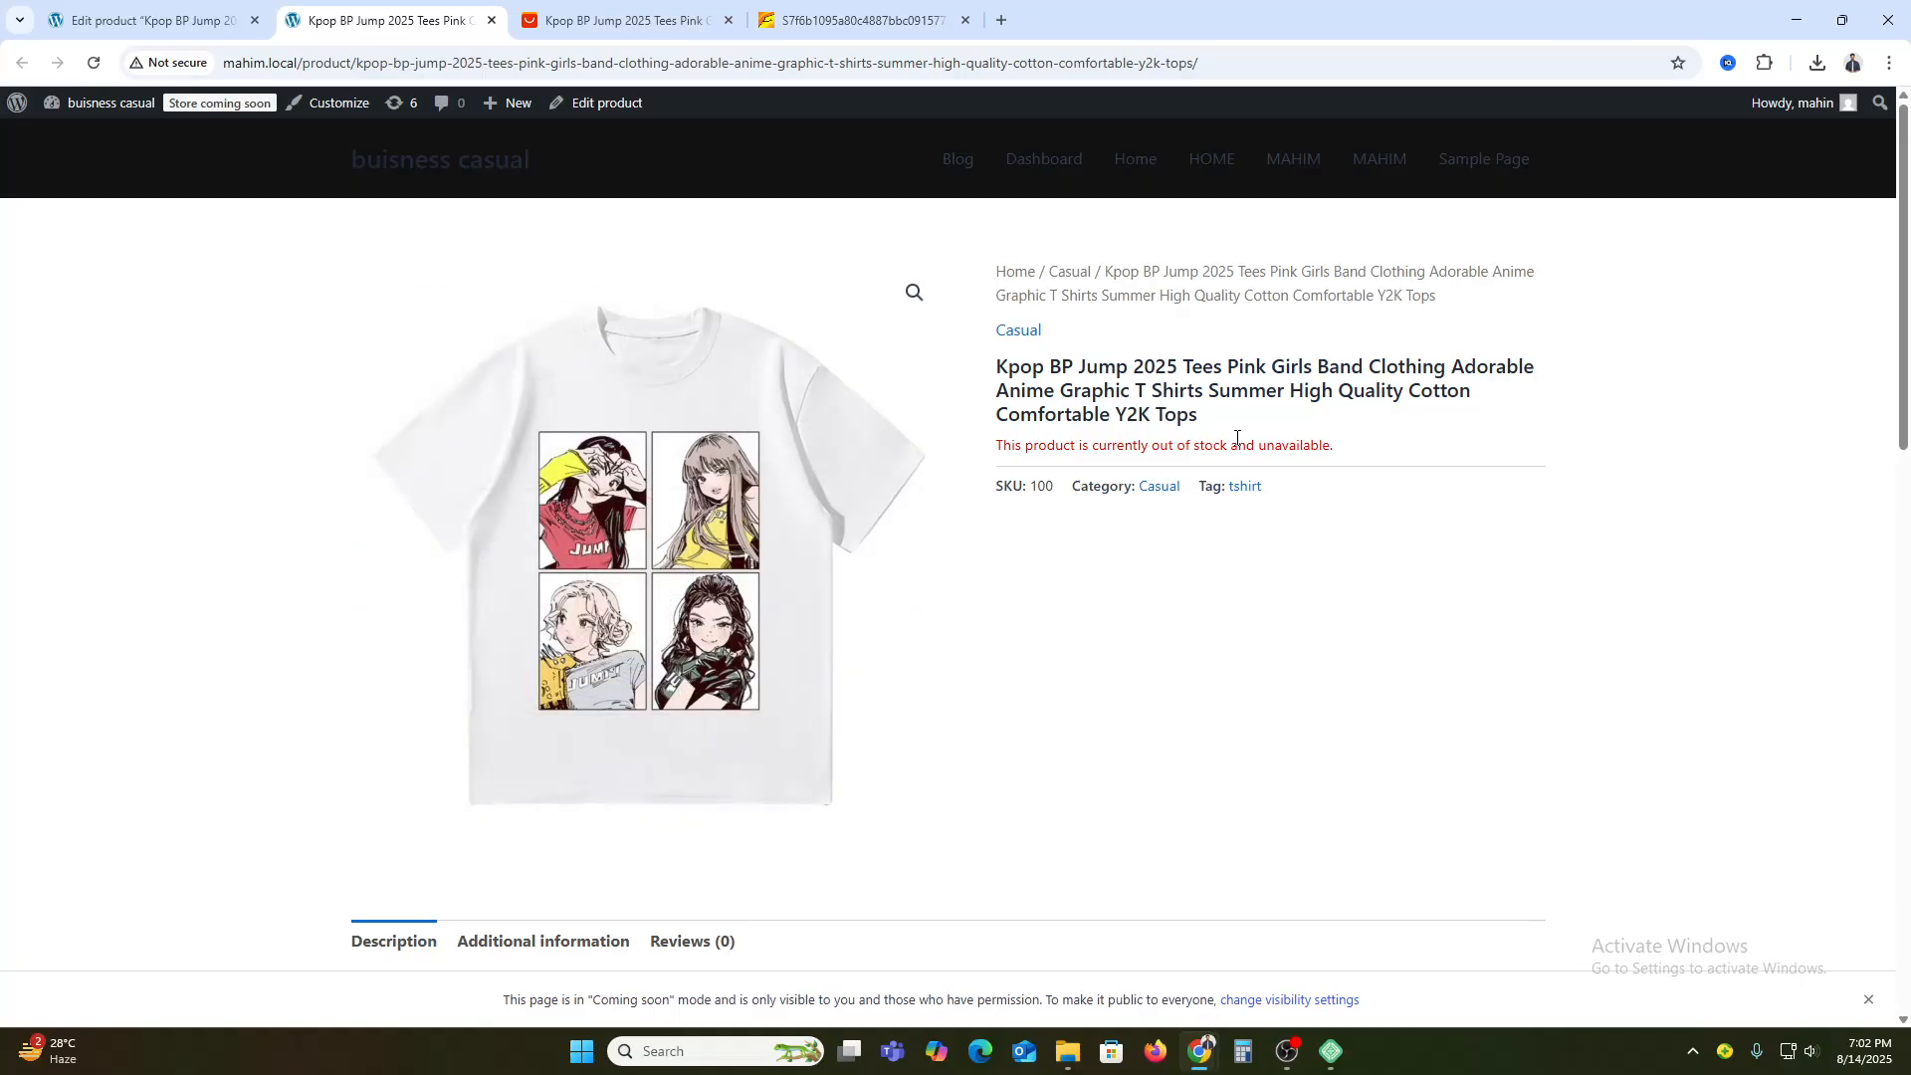
left_click_drag(1166, 445, 1307, 451)
left_click(1307, 451)
- Preview the product changes on the storefront and add the T-shirt in White to the cart
key("ctrl+1")
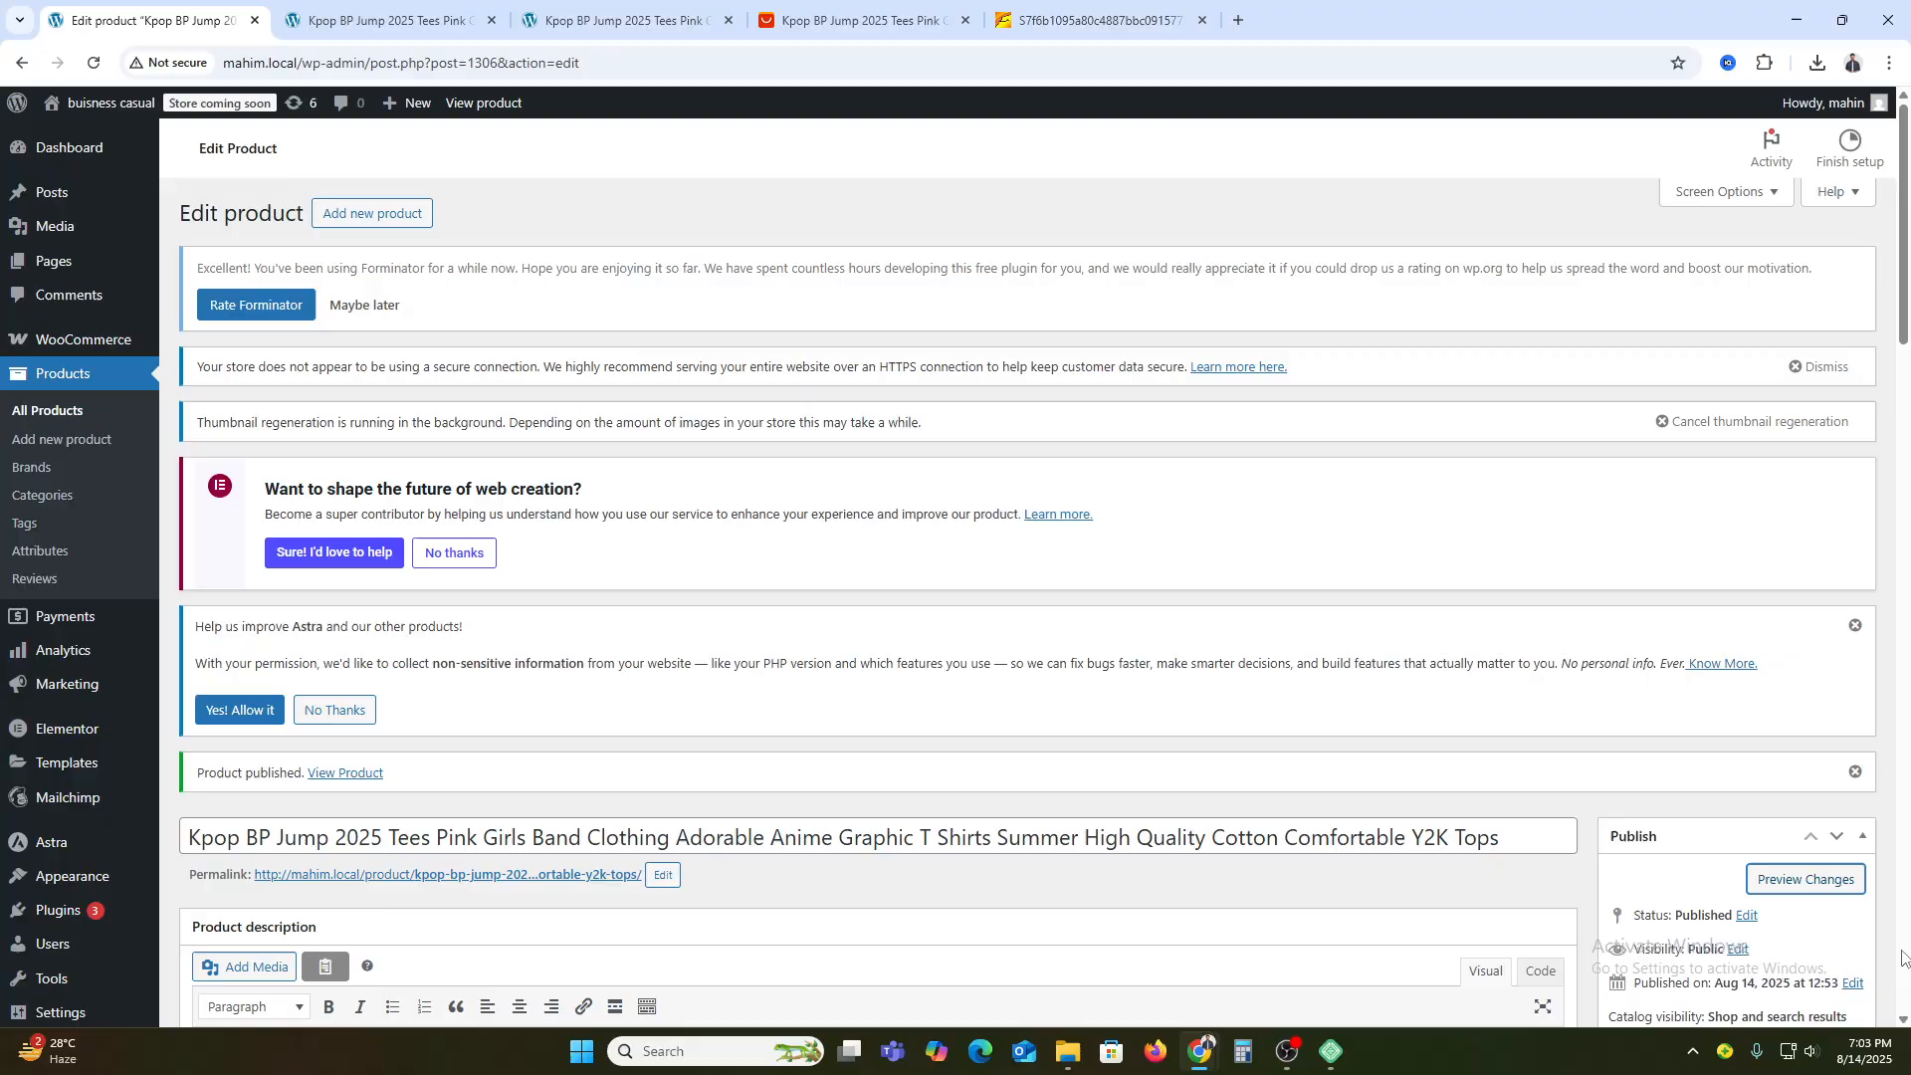
left_click(1797, 881)
left_click(1082, 549)
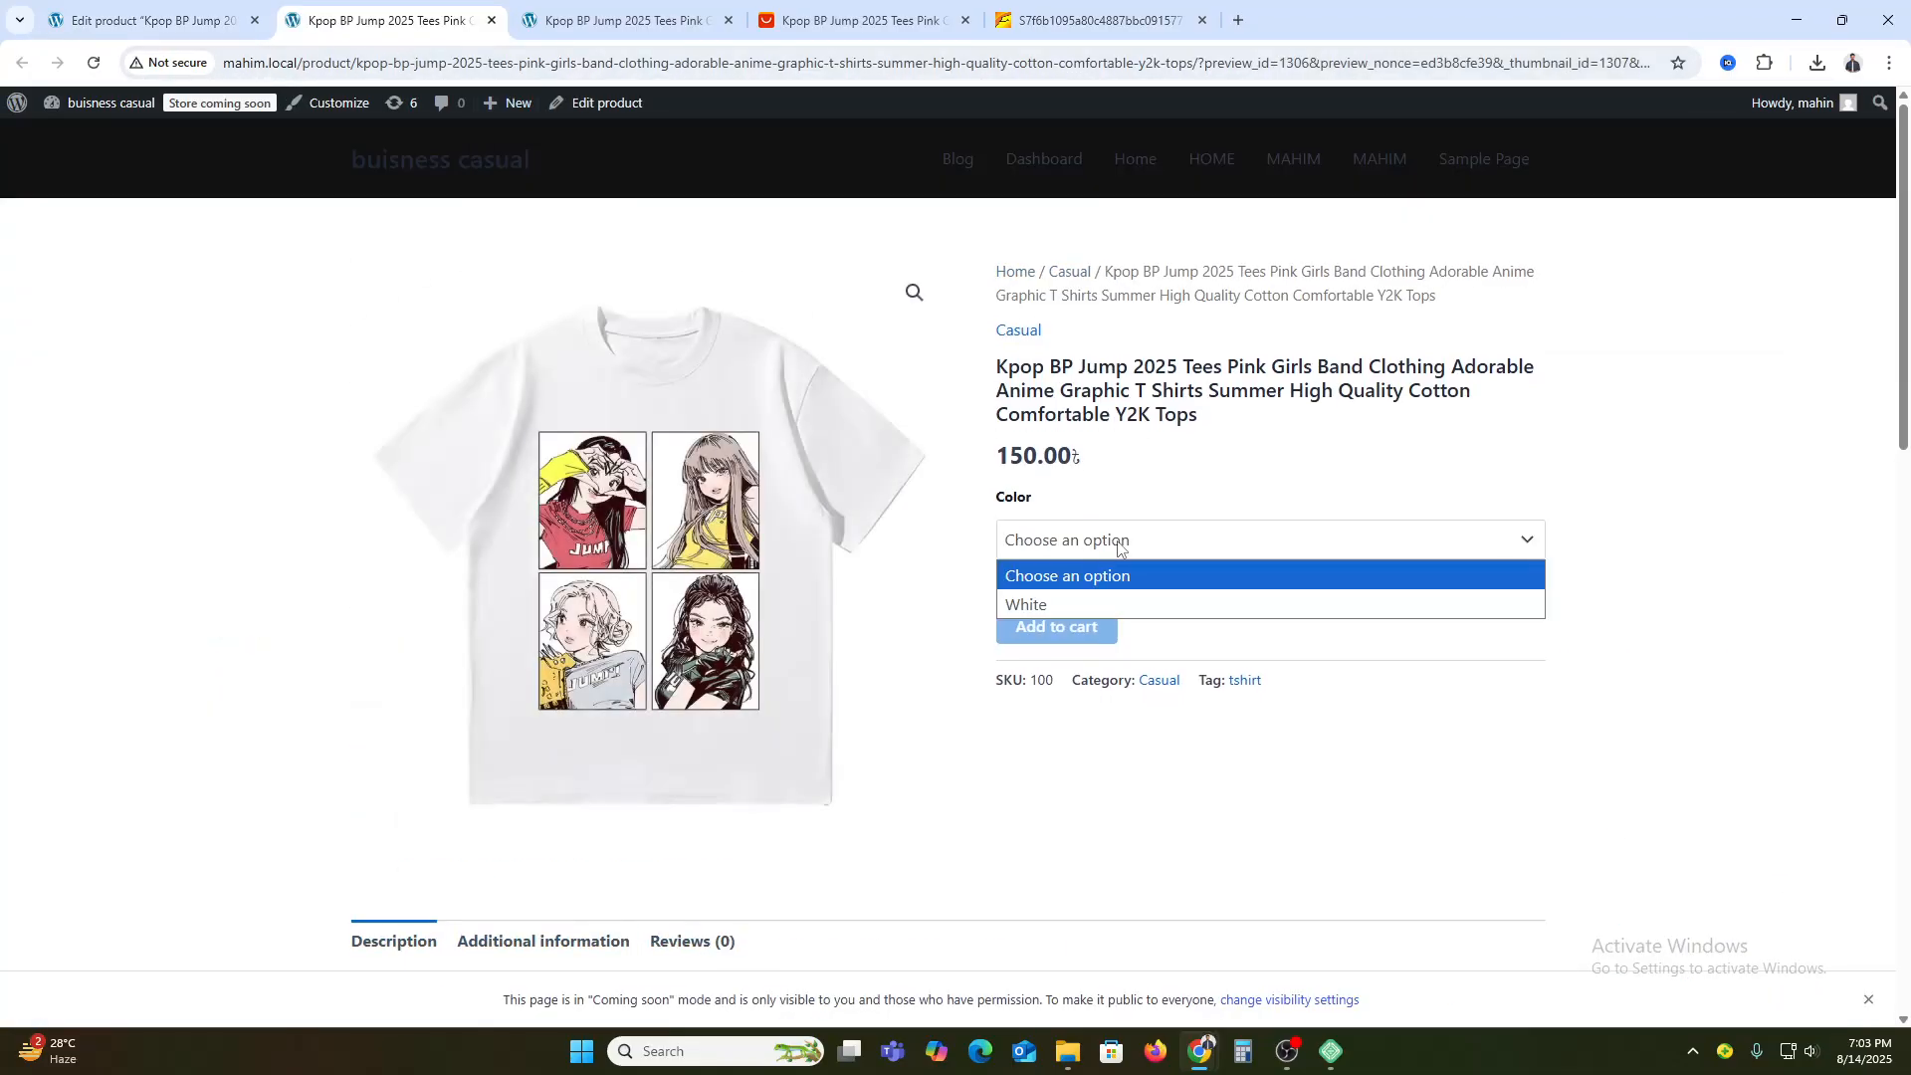
left_click(1086, 601)
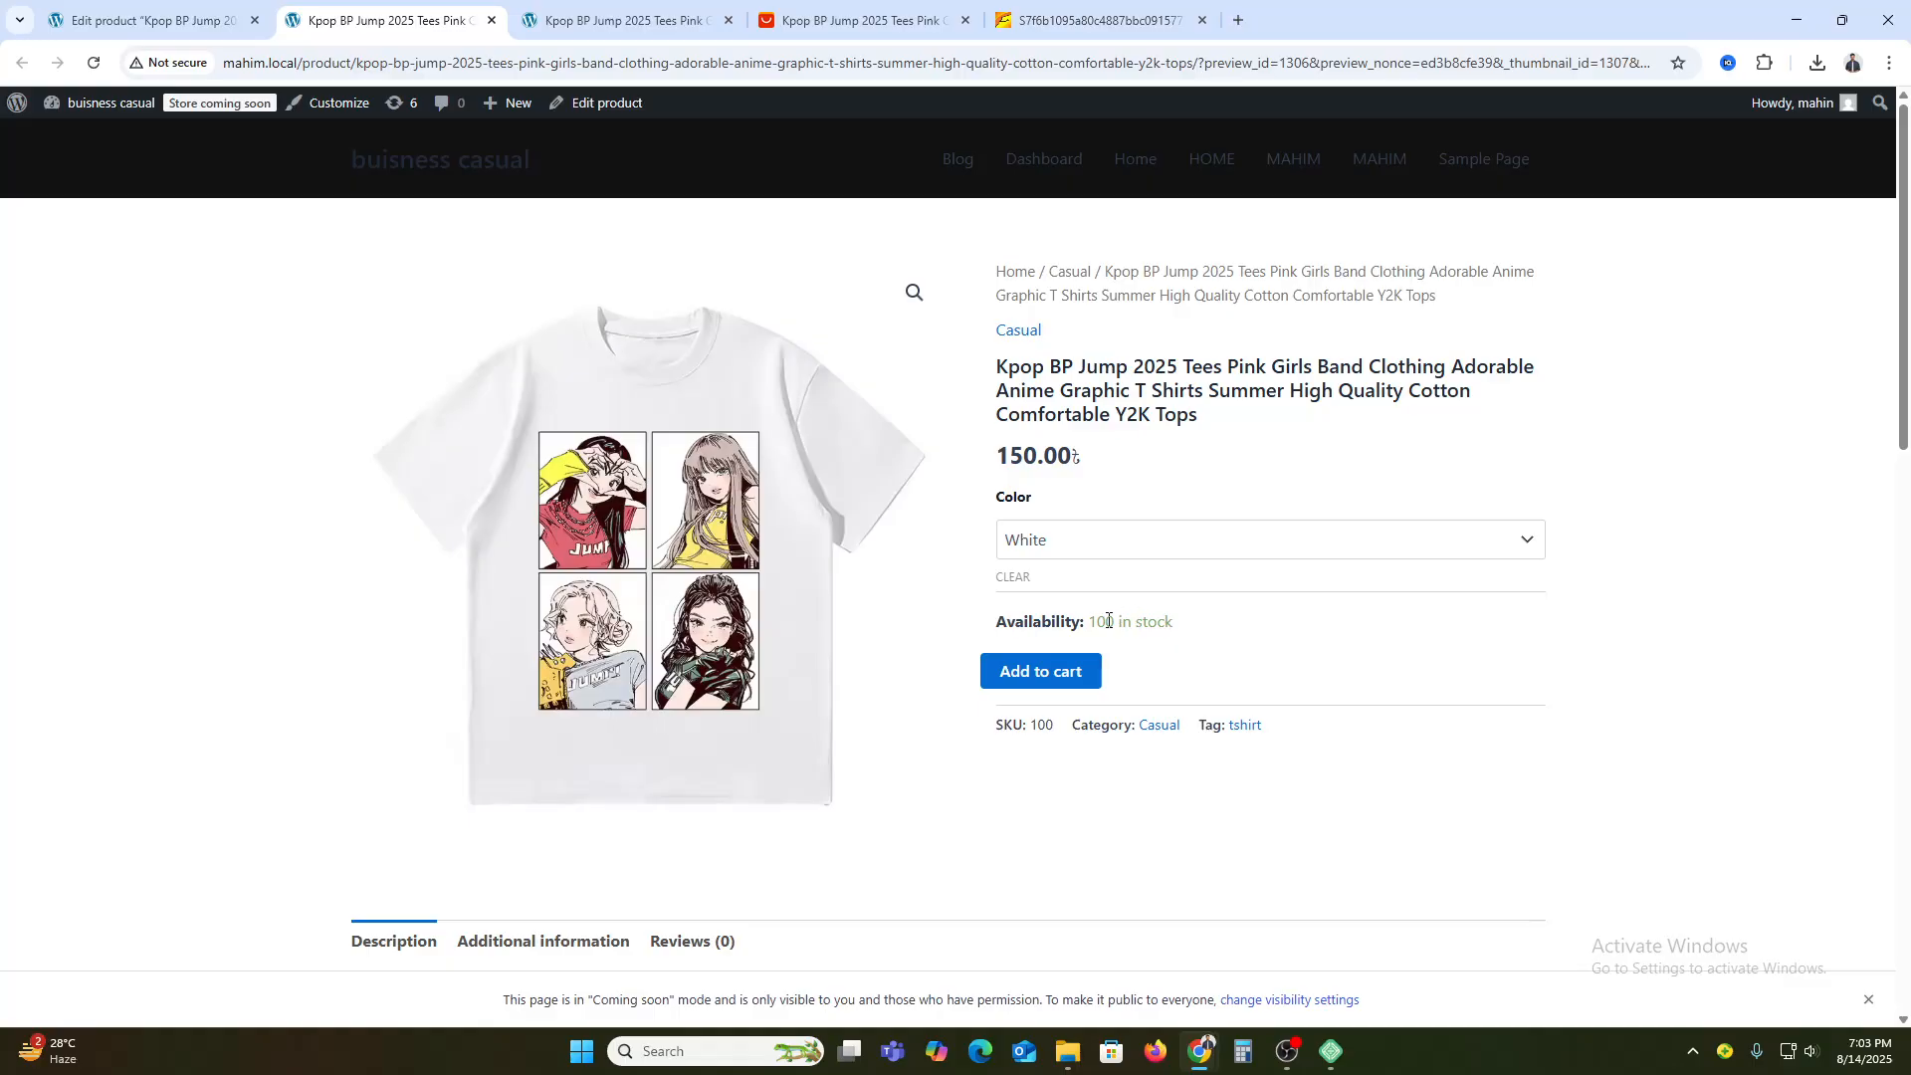
left_click_drag(1098, 621, 1131, 622)
left_click(1046, 671)
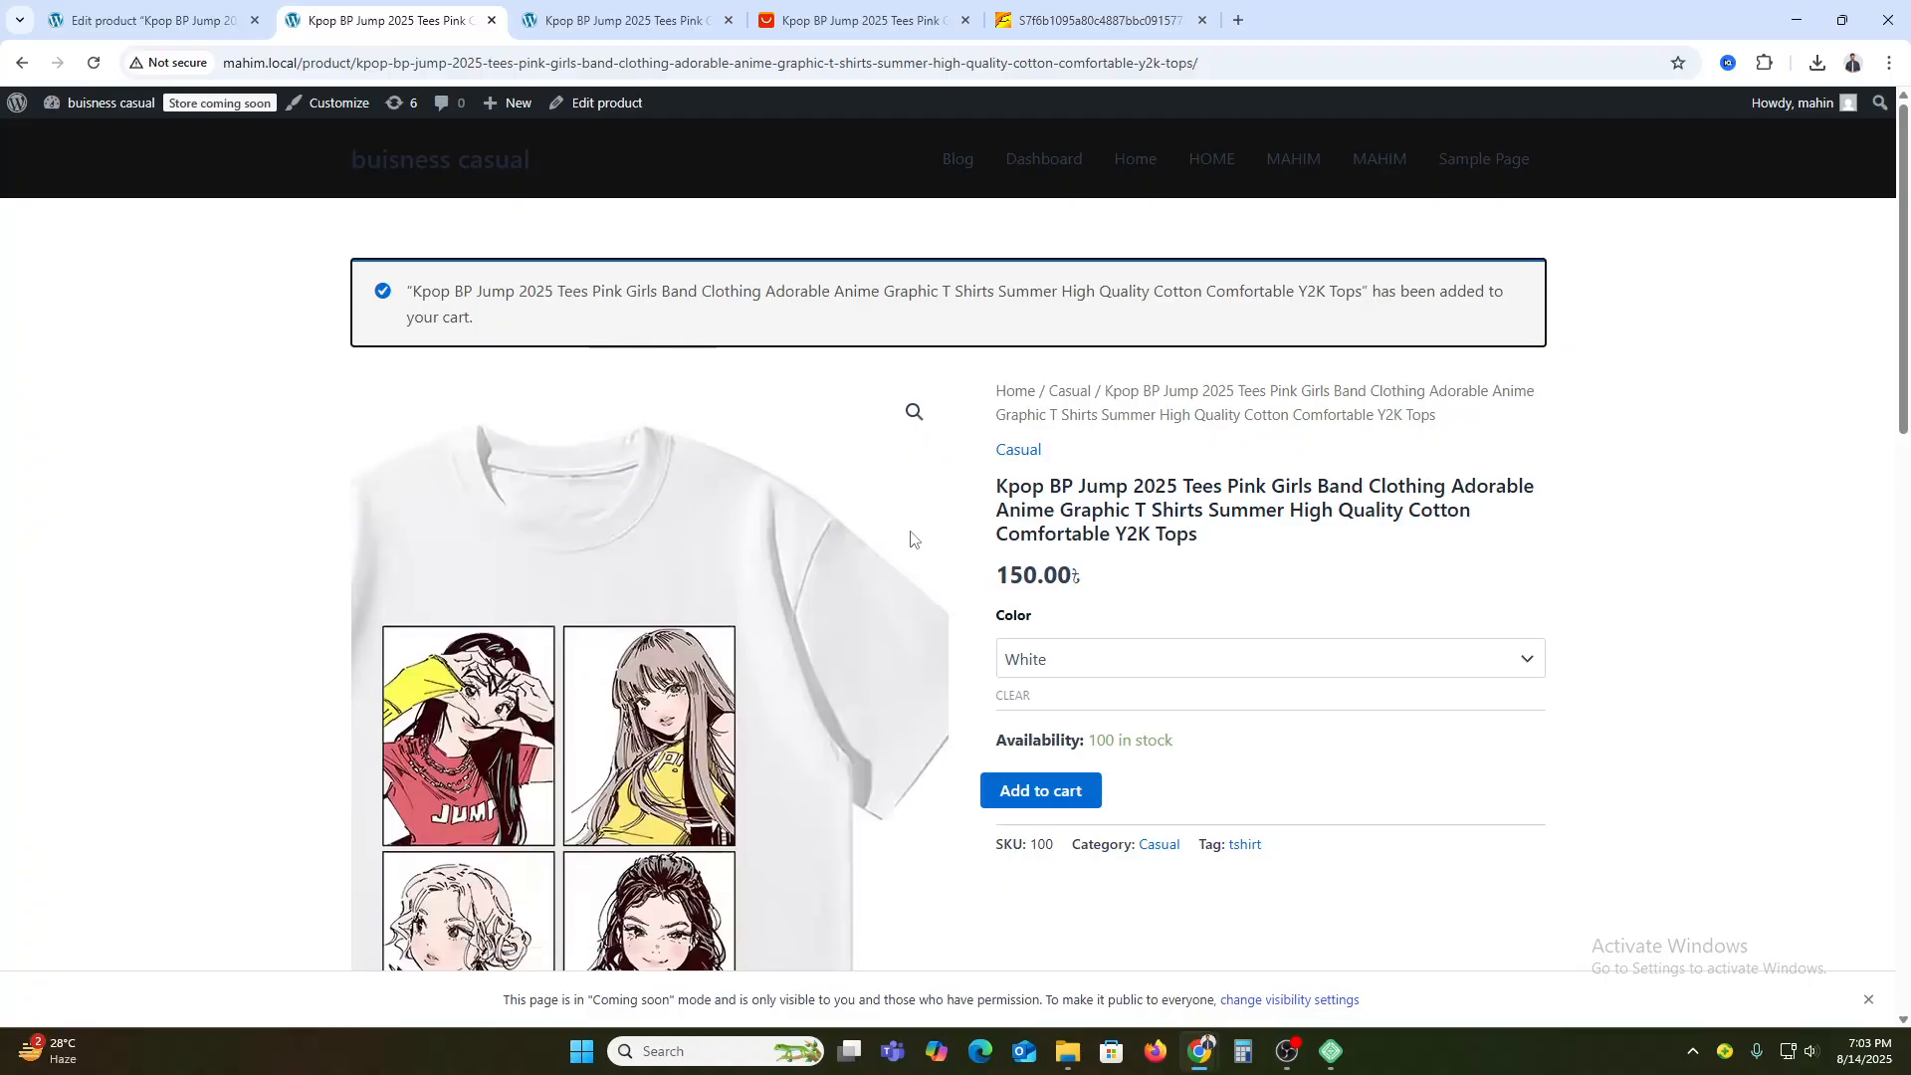
- Return to the T-shirt's product editor and review its inventory settings
left_click(206, 6)
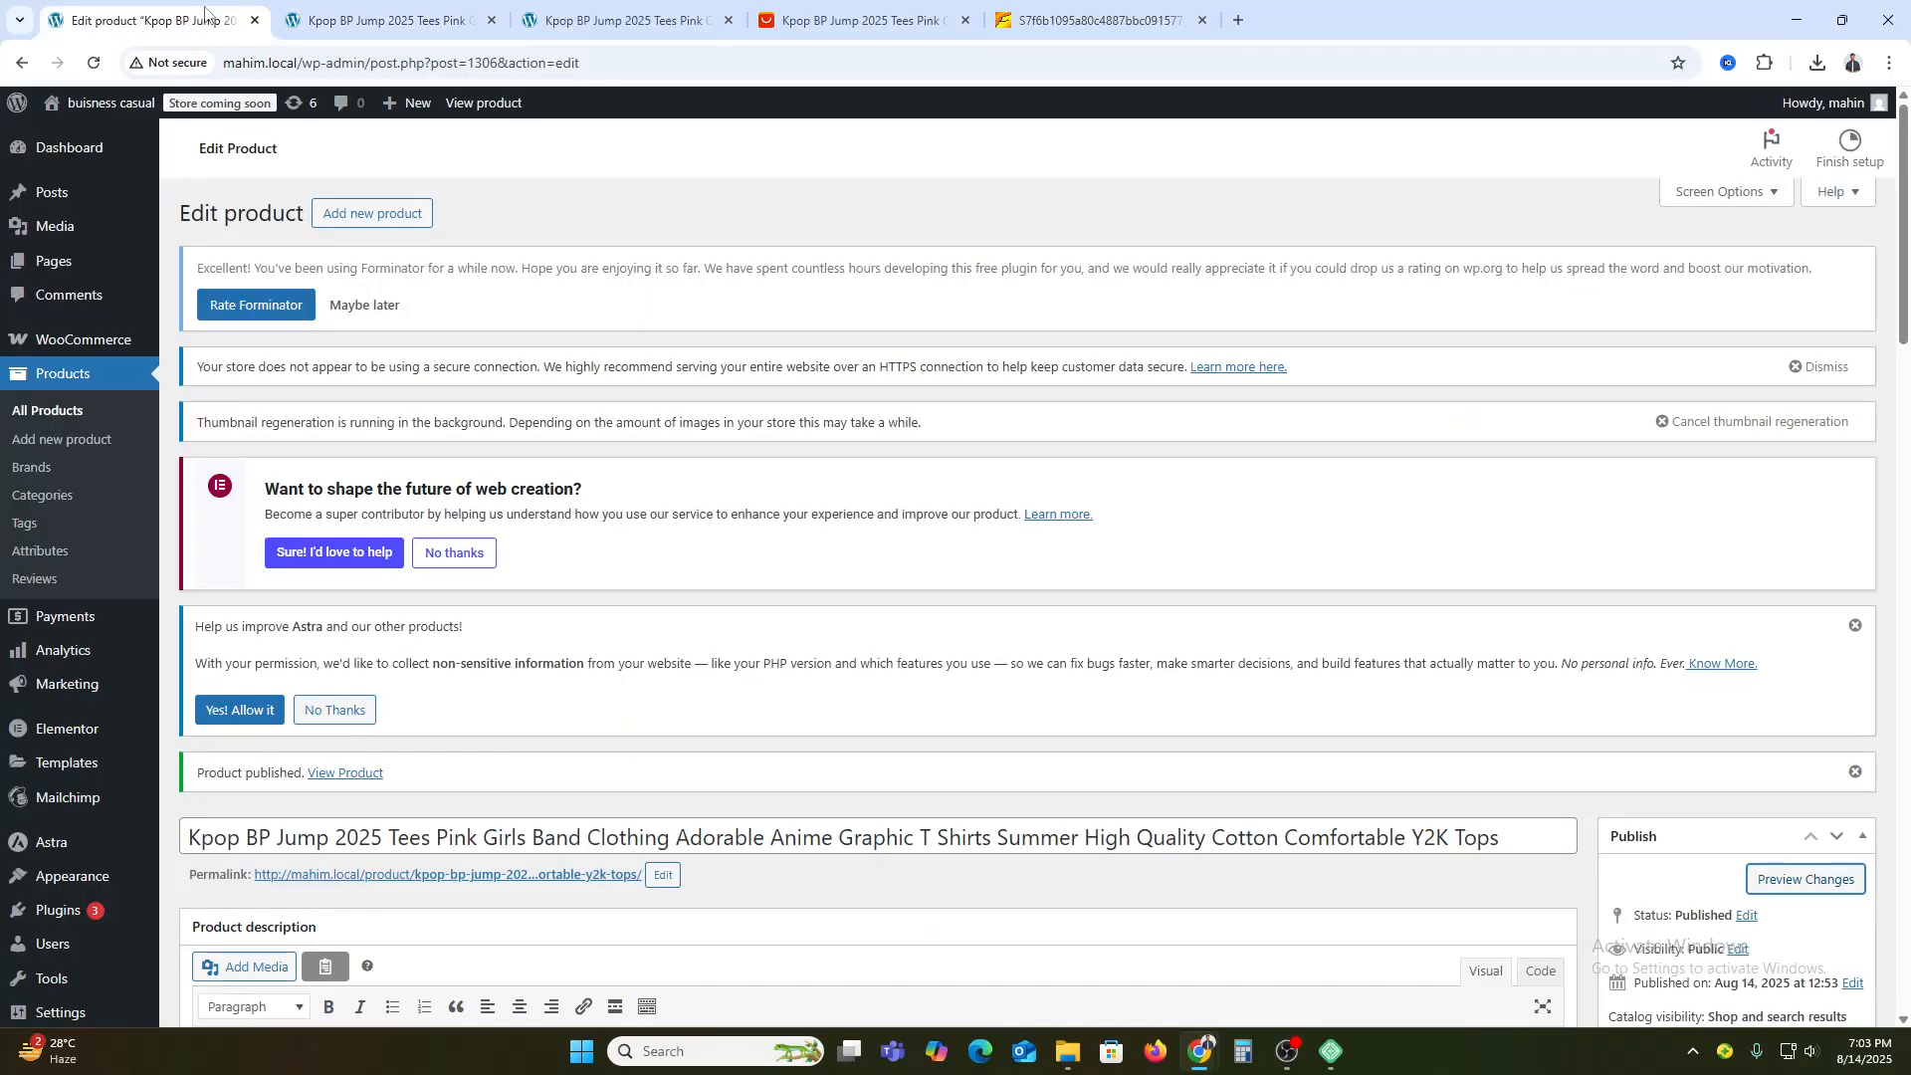
scroll(853, 740, "down", 15)
scroll(853, 739, "down", 4)
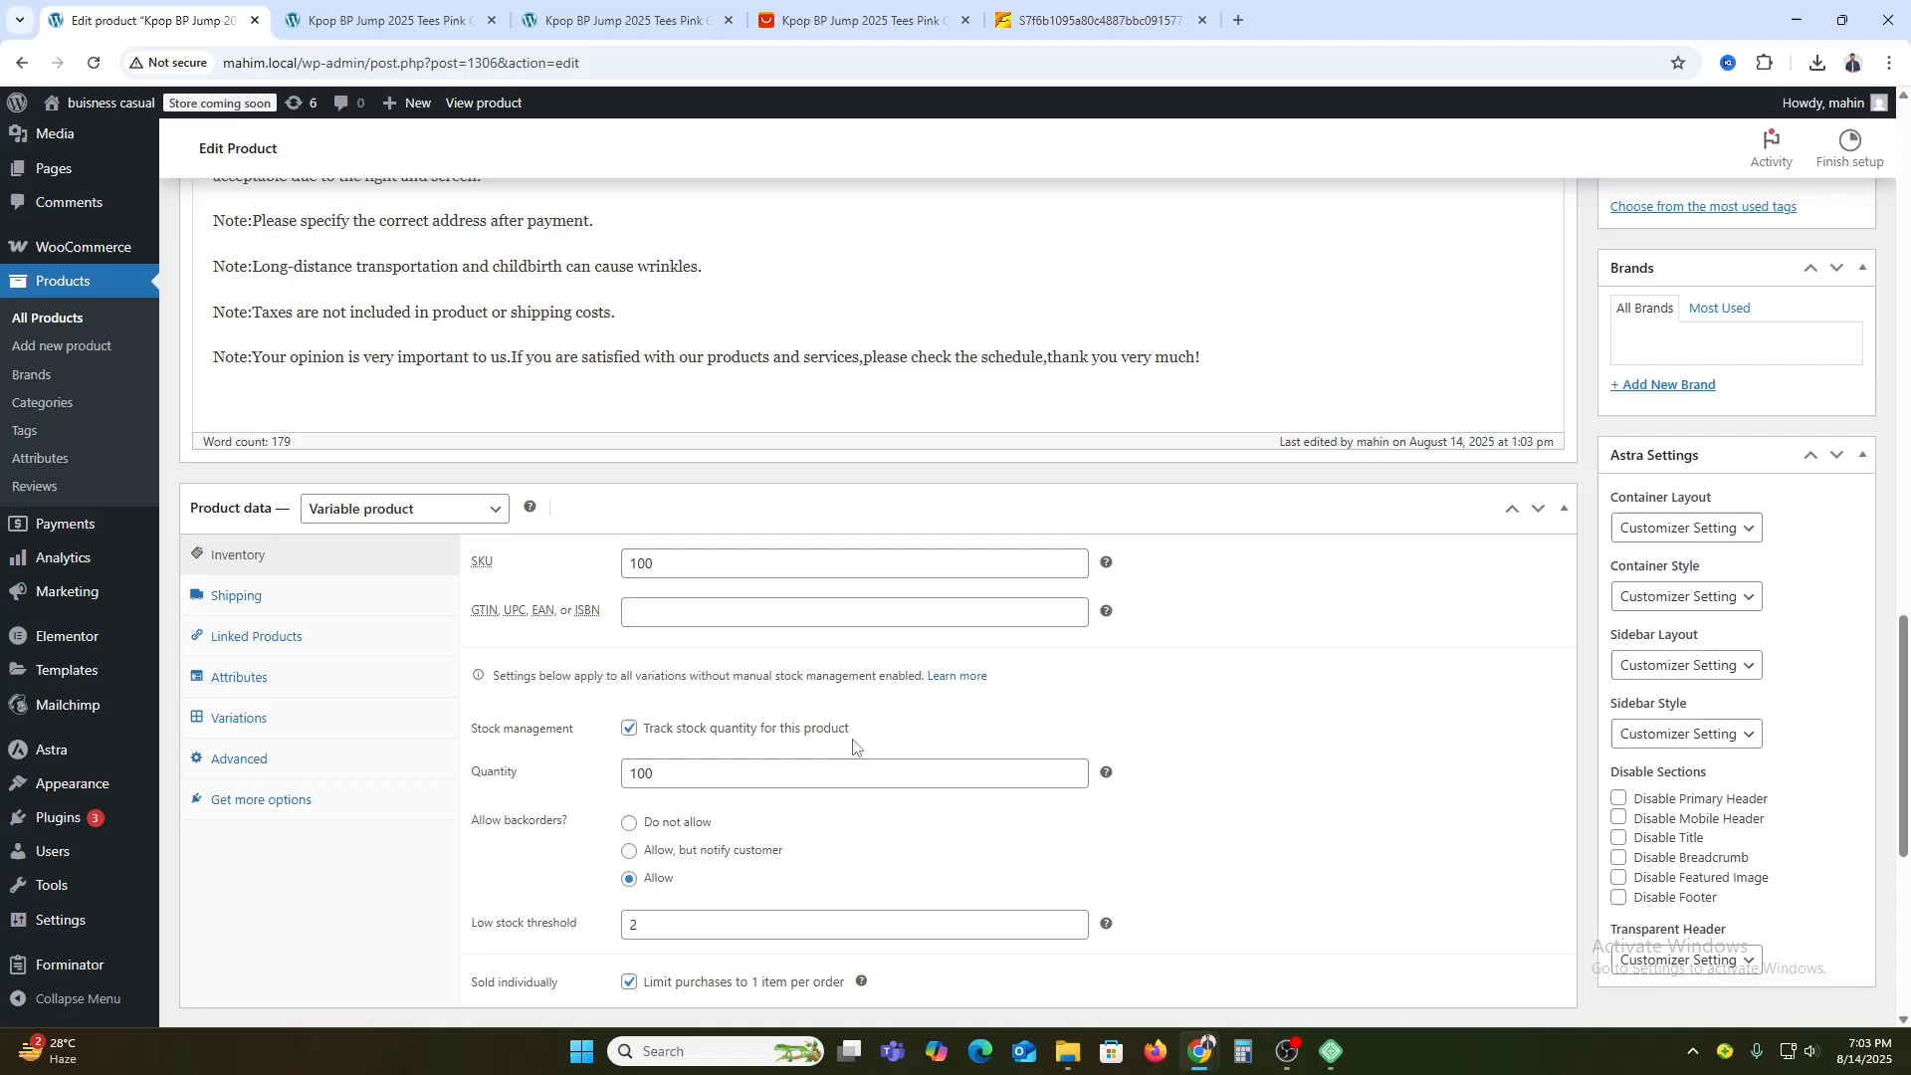